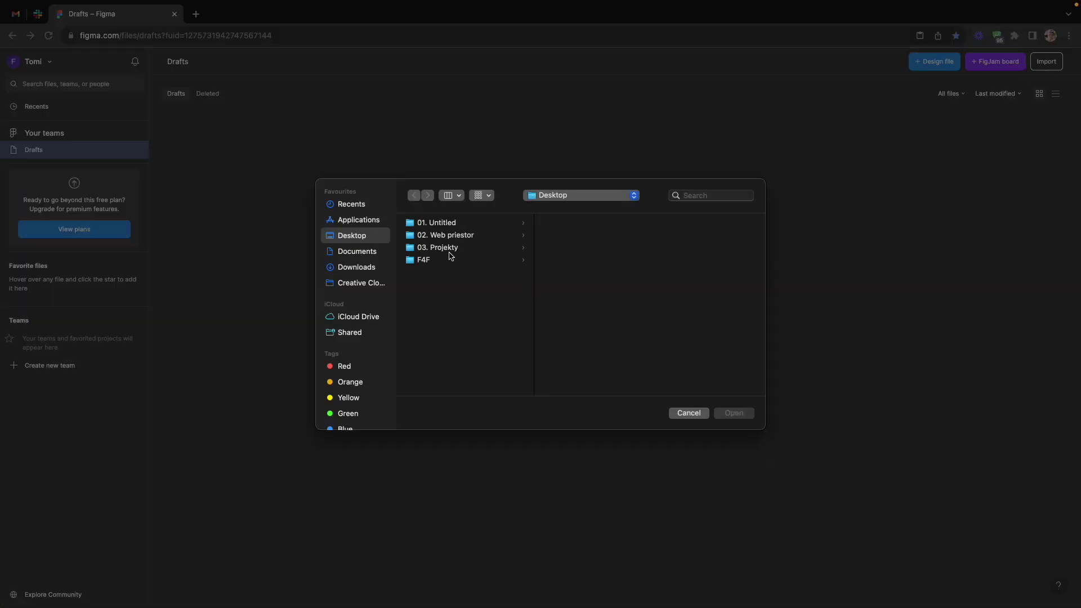
# - Import Frames for Figma Add-on 1.0.1.fig from the F4F folder on the desktop and open it
pyautogui.click(424, 257)
pyautogui.click(582, 231)
pyautogui.click(554, 234)
pyautogui.click(733, 413)
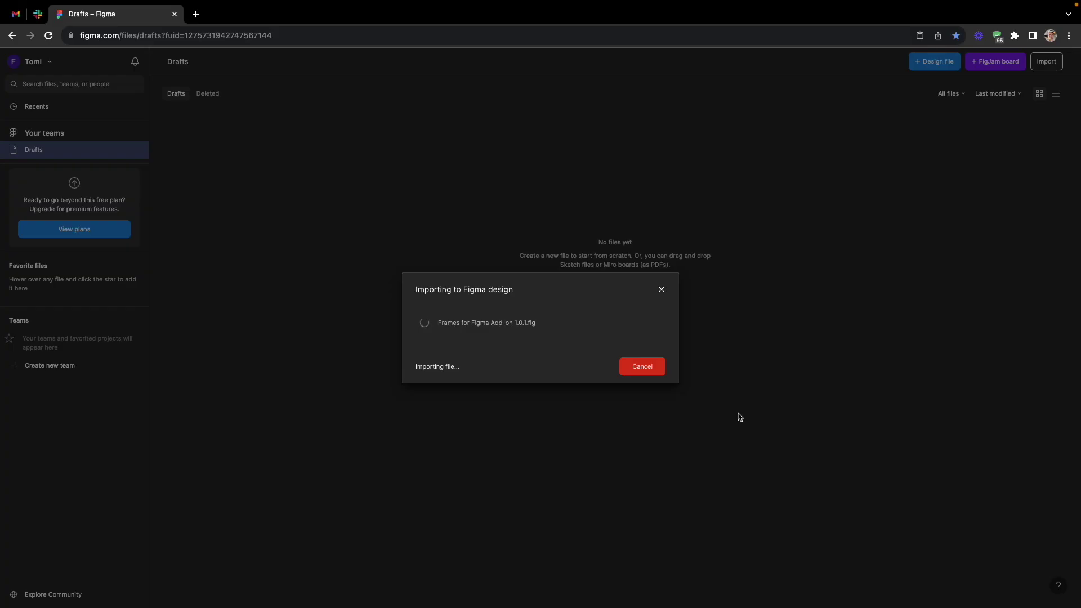
pyautogui.doubleClick(285, 188)
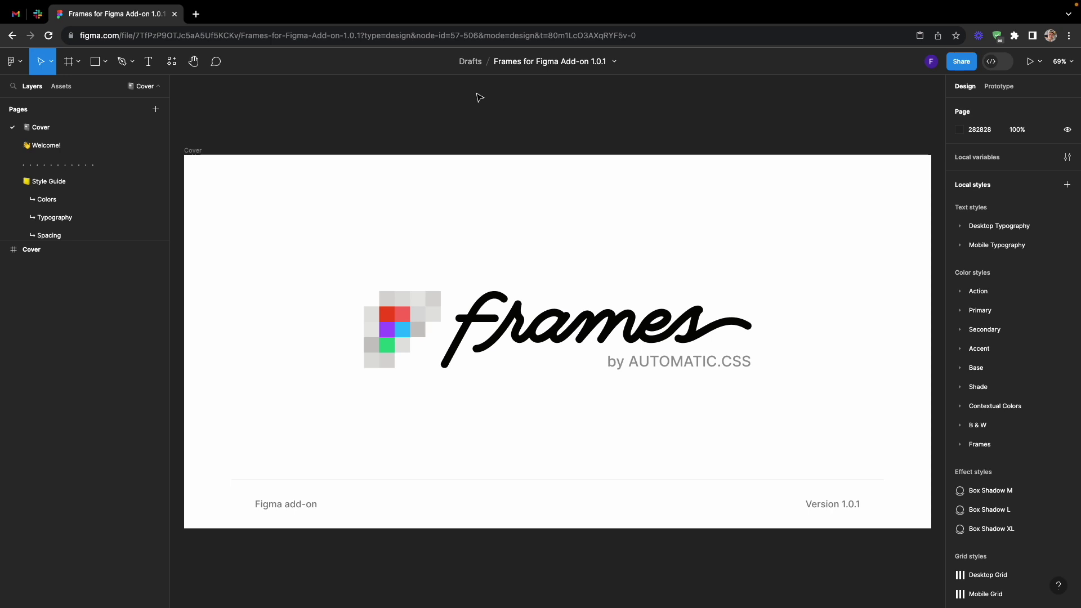
# - Rename the design file as Travel agency
pyautogui.doubleClick(550, 62)
pyautogui.write('Travel agency')
pyautogui.press('Return')
# - Open the Identity page under Fundamentals and set the business name to Travel agency
pyautogui.scroll(-5, 125, 160)
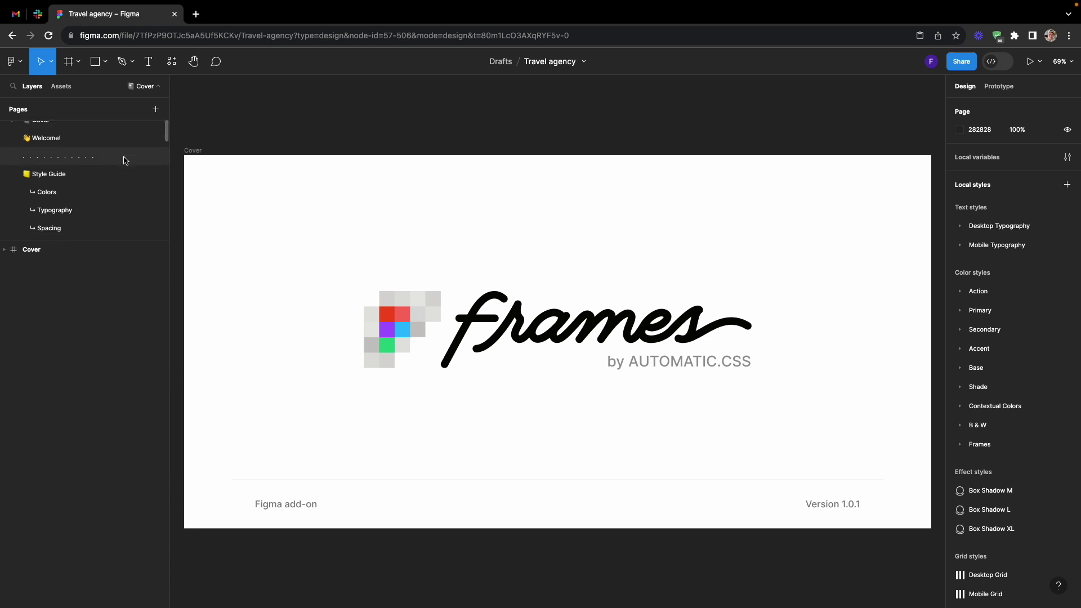
pyautogui.scroll(-2, 125, 160)
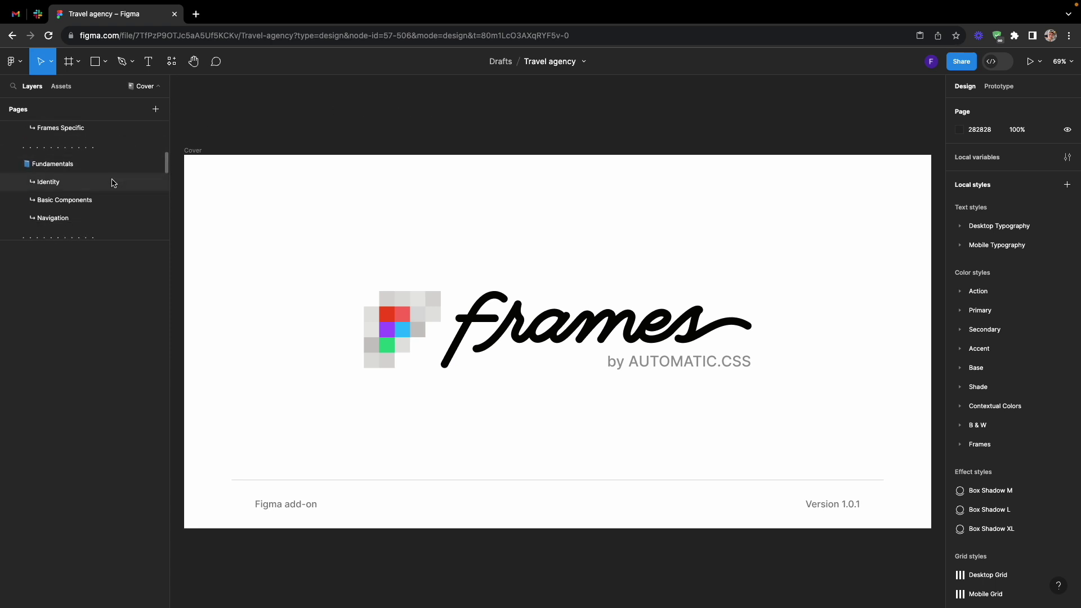
pyautogui.click(112, 182)
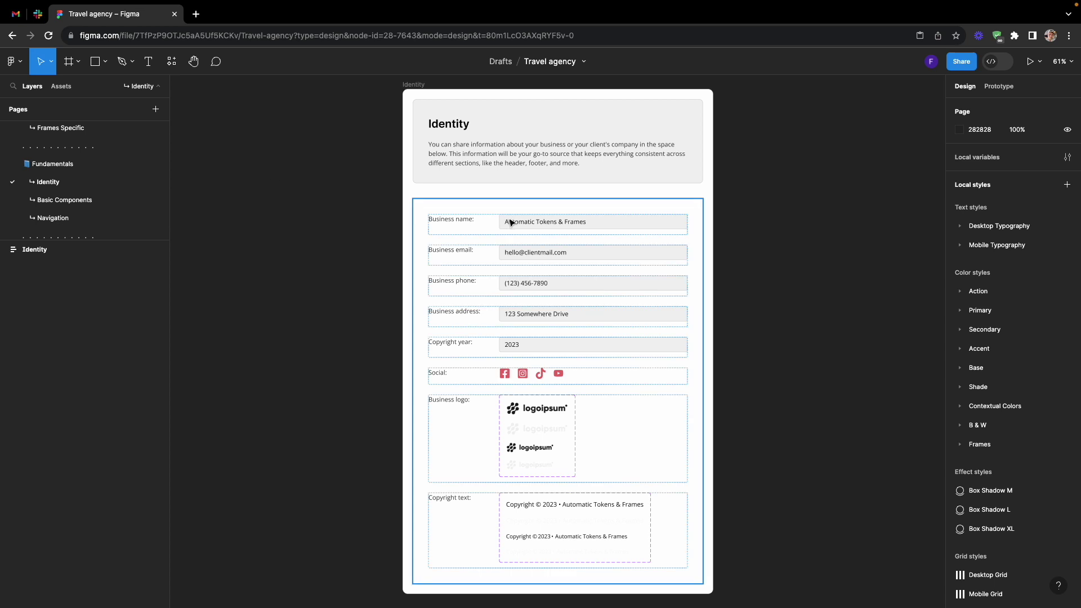
pyautogui.doubleClick(541, 221)
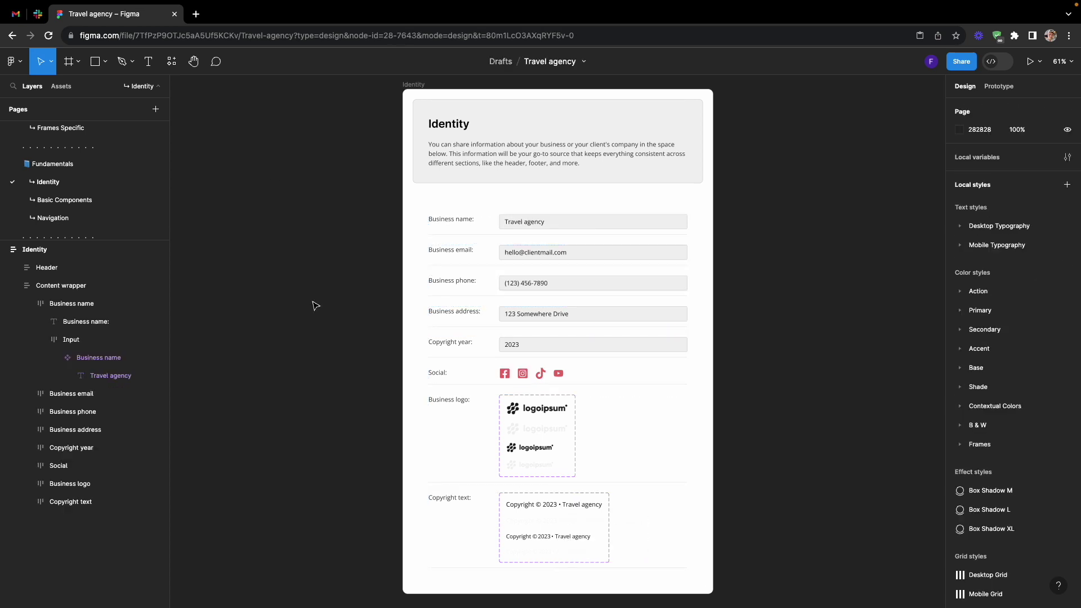
# - Change the domain in the business email field so the address matches the travel agency
pyautogui.doubleClick(528, 253)
pyautogui.moveTo(524, 252); pyautogui.dragTo(566, 252)
pyautogui.write('Travel agency')
pyautogui.click(543, 252)
pyautogui.press('BackSpace')
pyautogui.press('BackSpace')
pyautogui.write('t')
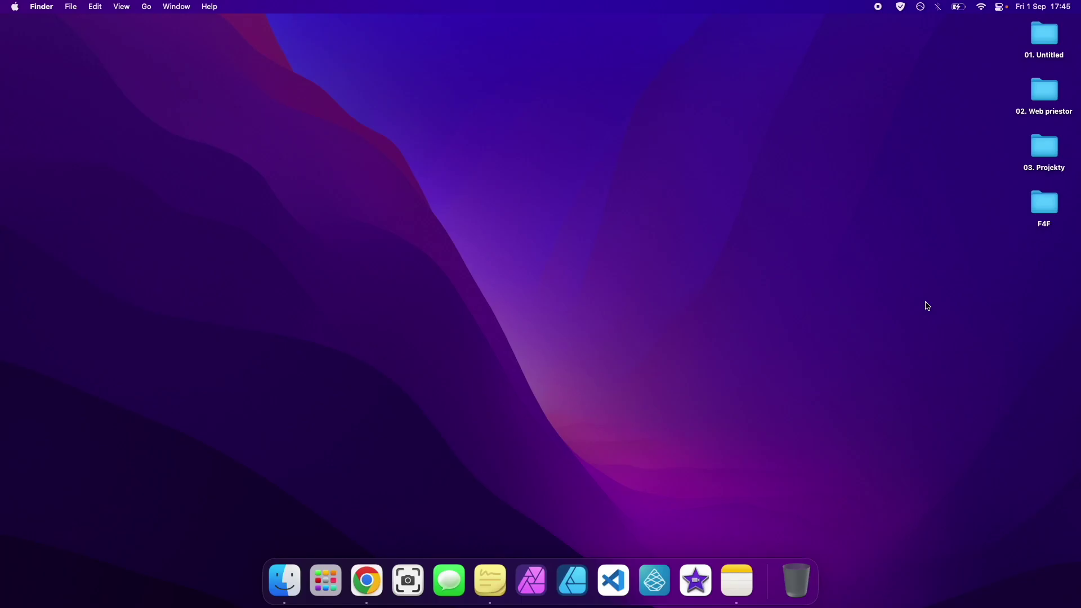
# - In Finder, create a folder named Travel agency on the desktop and open it
pyautogui.rightClick(923, 304)
pyautogui.click(933, 309)
pyautogui.write('Travel agency')
pyautogui.doubleClick(1044, 259)
# - Create a Media subfolder inside the Travel agency folder and adjust how the folder's items are grouped
pyautogui.rightClick(689, 241)
pyautogui.click(698, 246)
pyautogui.write('Media')
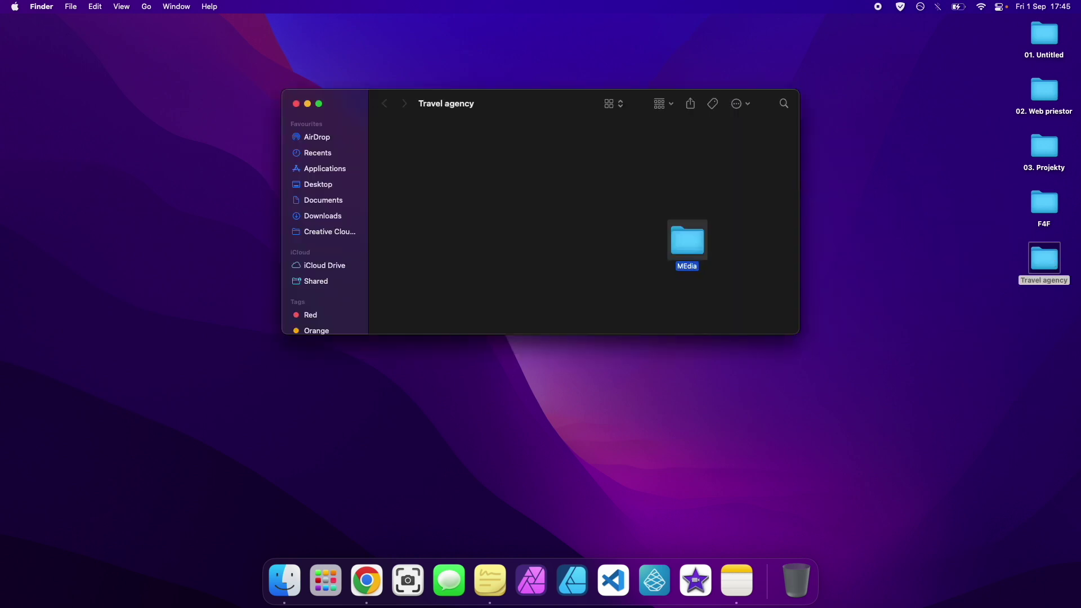
pyautogui.click(664, 106)
pyautogui.click(665, 142)
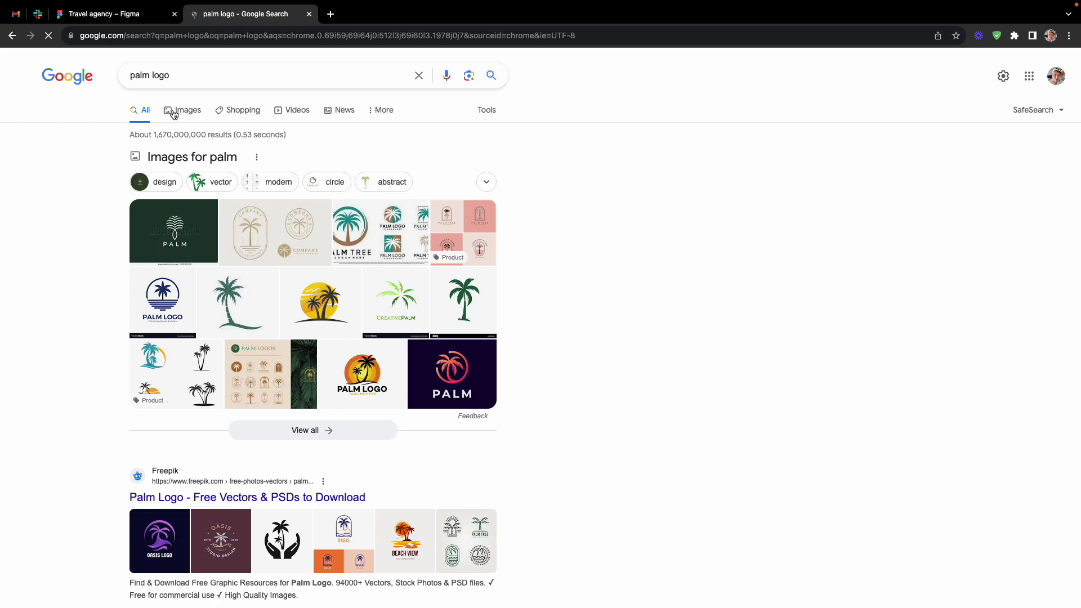
# - Browse Google image results for a palm logo and a travel agency palm logo in Chrome
pyautogui.click(169, 110)
pyautogui.scroll(-10, 792, 409)
pyautogui.scroll(-15, 792, 409)
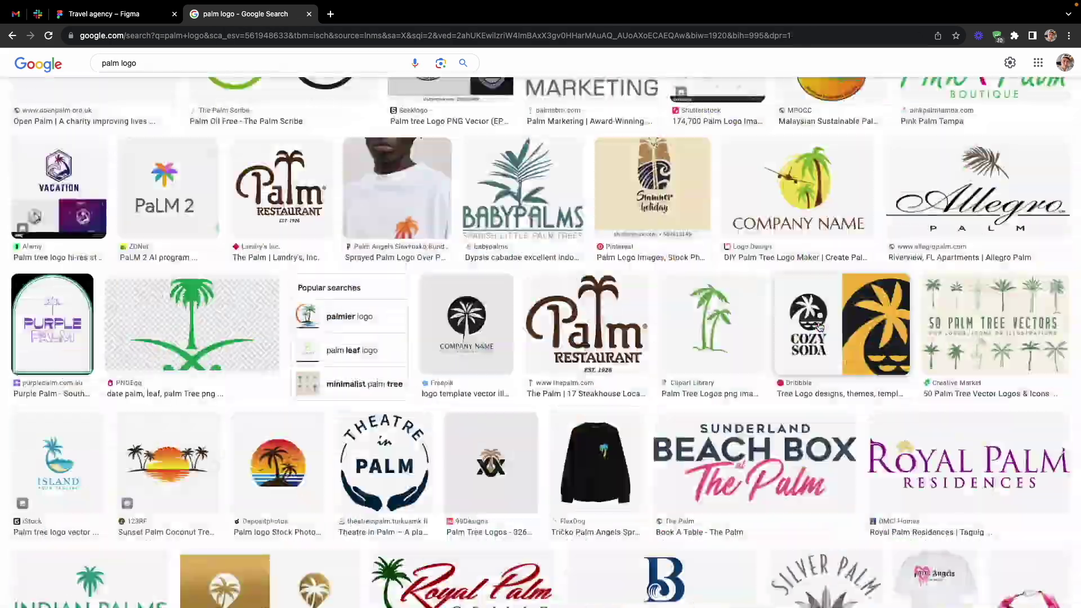
pyautogui.scroll(15, 819, 327)
pyautogui.click(964, 309)
pyautogui.scroll(-5, 965, 309)
pyautogui.click(805, 419)
pyautogui.scroll(-4, 805, 418)
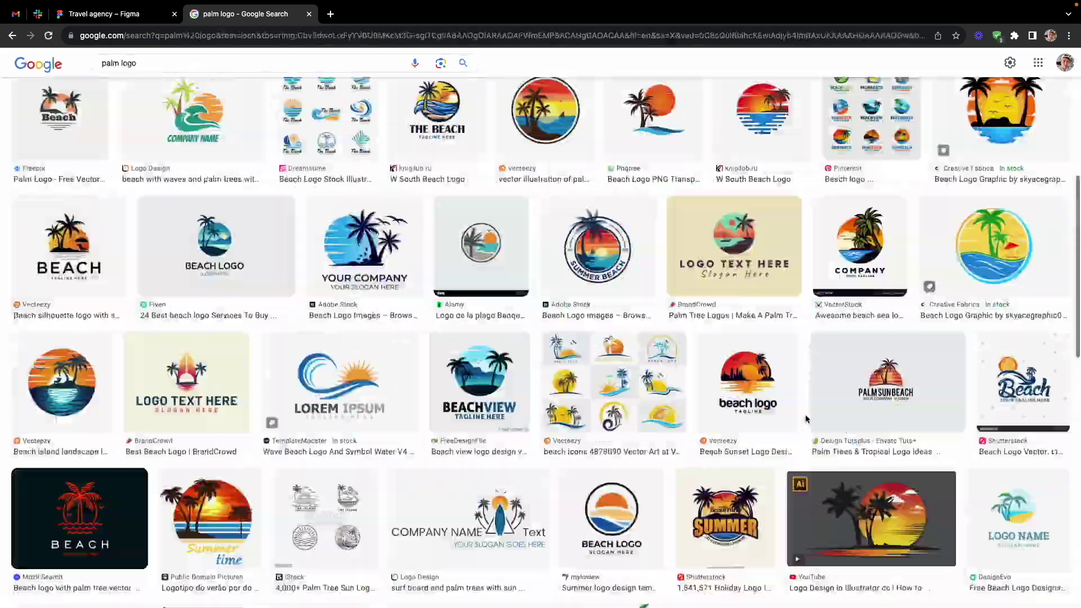
pyautogui.scroll(-10, 806, 420)
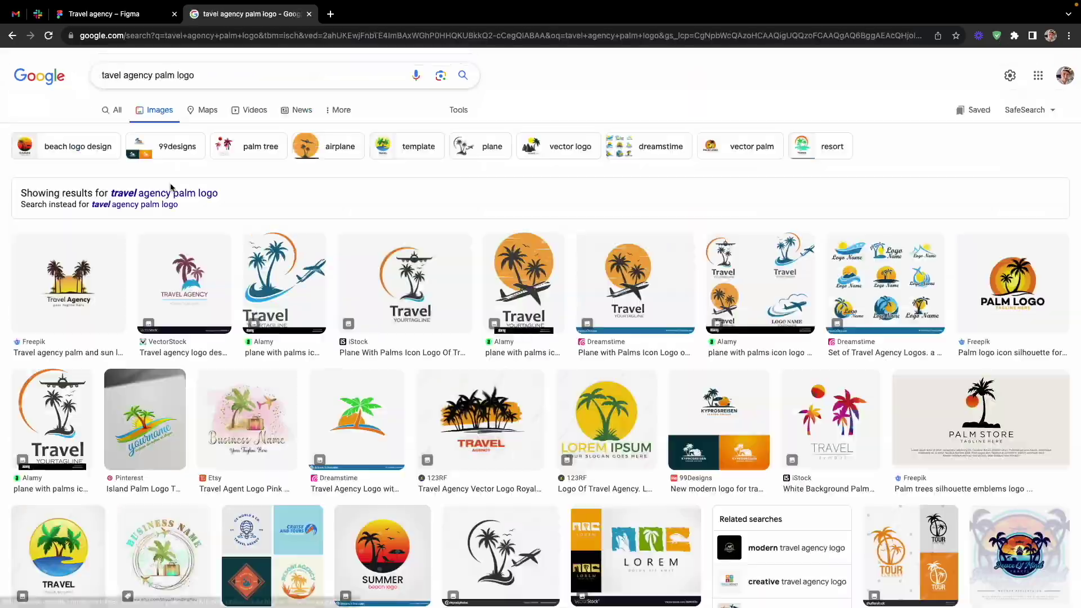
pyautogui.scroll(-10, 806, 419)
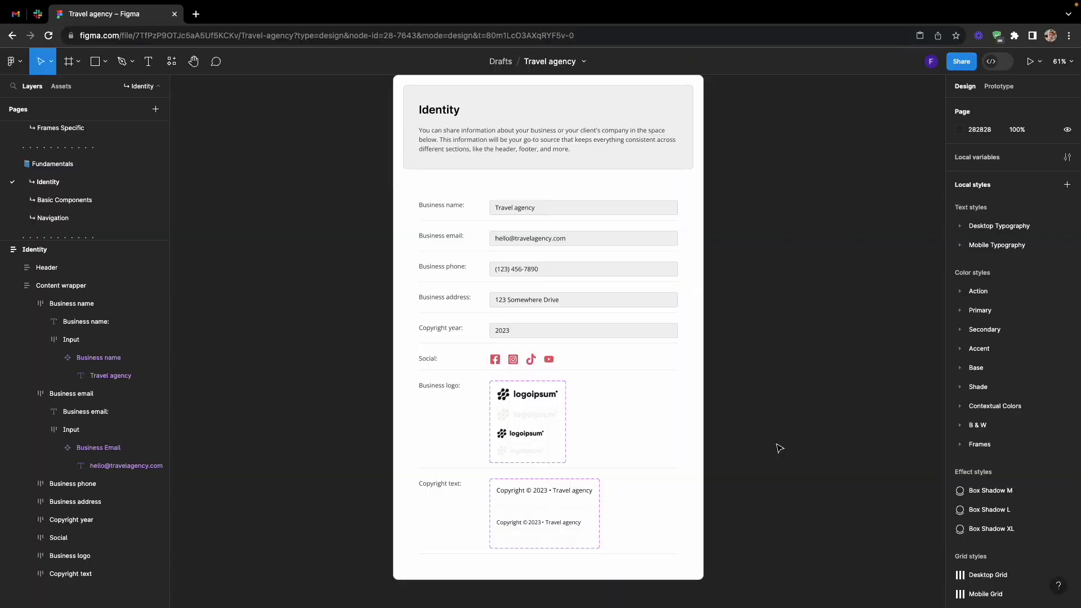
# - In Figma, place the logo image from the Travel agency project's Media folder on the Identity page canvas
pyautogui.press('super+shift+k')
pyautogui.click(352, 235)
pyautogui.click(441, 272)
pyautogui.click(582, 225)
pyautogui.click(664, 223)
pyautogui.click(732, 414)
pyautogui.click(791, 283)
pyautogui.scroll(-5, 807, 378)
pyautogui.hscroll(3, 807, 378)
pyautogui.moveTo(620, 393); pyautogui.dragTo(771, 268)
# - Set the logo image's height to 60 and move it beside the business logo row, outside the Identity frame
pyautogui.click(1024, 154)
pyautogui.write('75')
pyautogui.press('Return')
pyautogui.click(1042, 159)
pyautogui.write('60')
pyautogui.press('Return')
pyautogui.moveTo(780, 252); pyautogui.dragTo(680, 390)
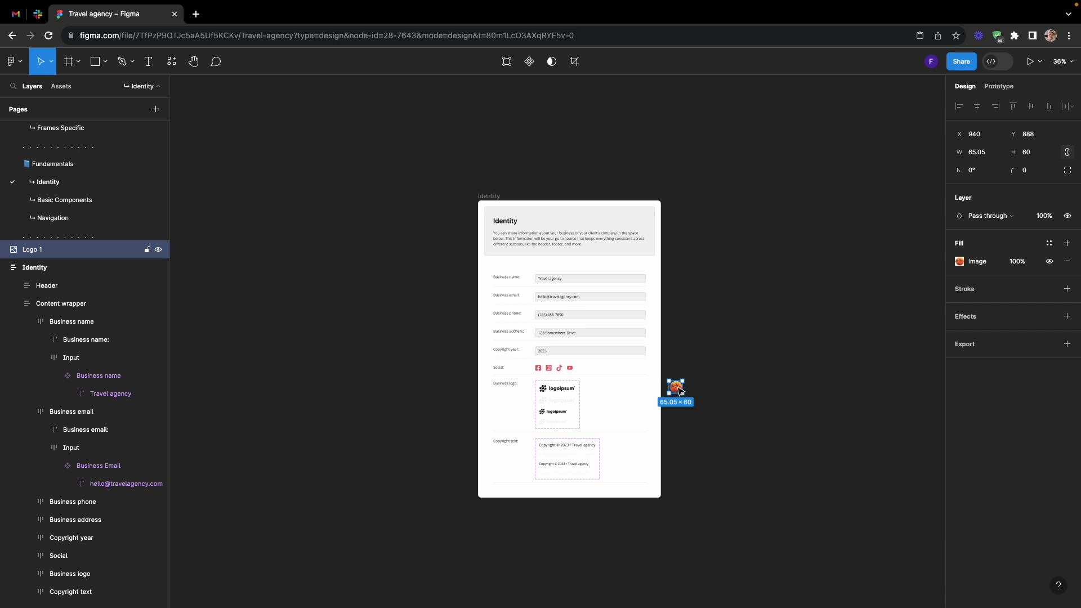
# - Cut the palm logo and paste it to replace the dark desktop and dark mobile business logos
pyautogui.press('super+x')
pyautogui.keyDown('super'); pyautogui.click(557, 389); pyautogui.keyUp('super')
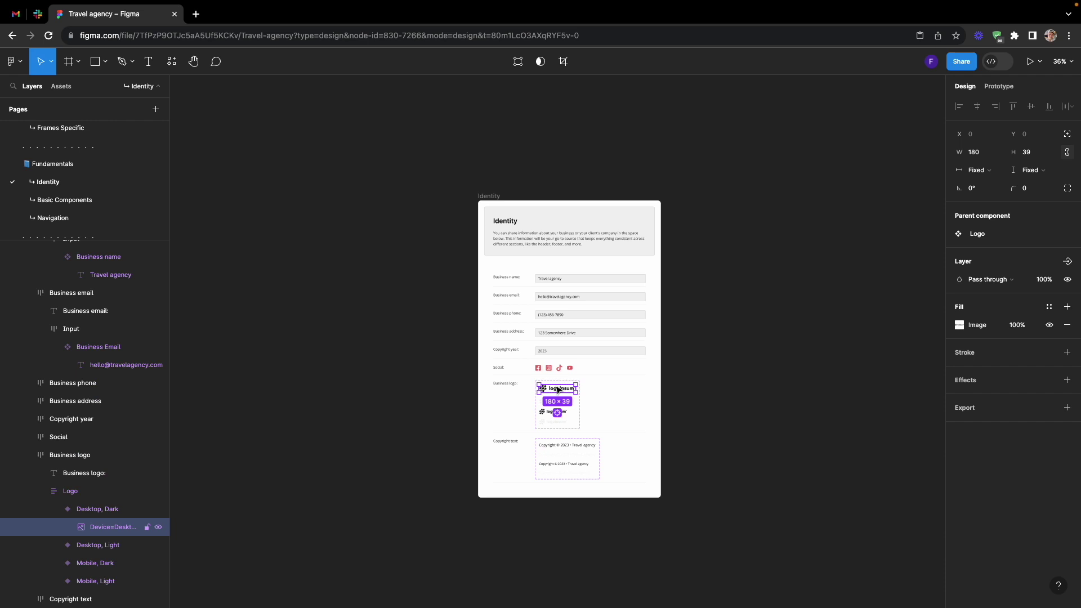
pyautogui.keyDown('shift'); pyautogui.keyDown('super'); pyautogui.click(549, 414); pyautogui.keyUp('super'); pyautogui.keyUp('shift')
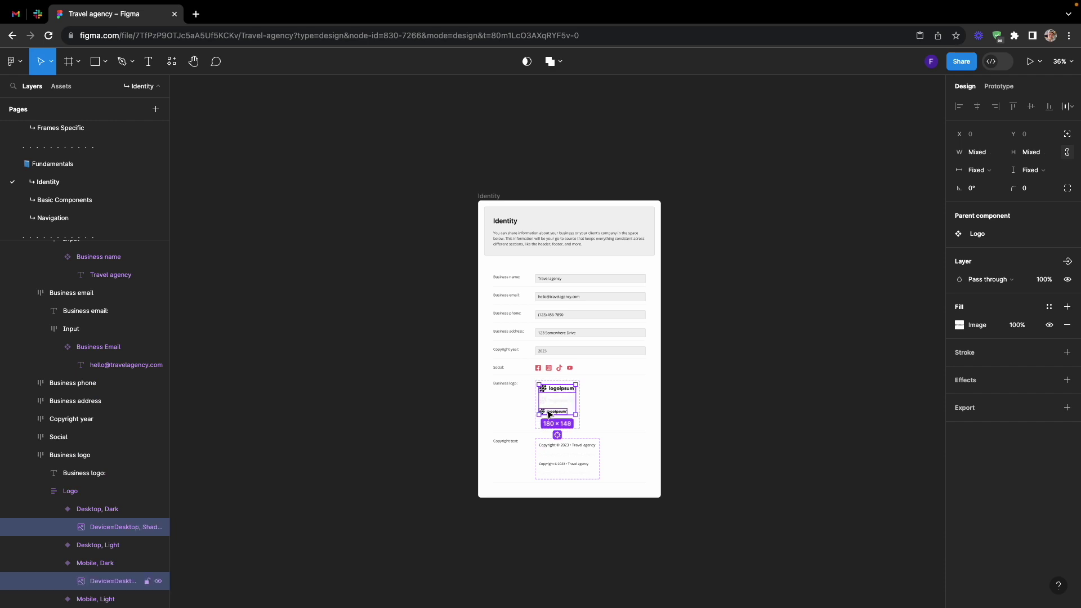
pyautogui.press('super+shift+r')
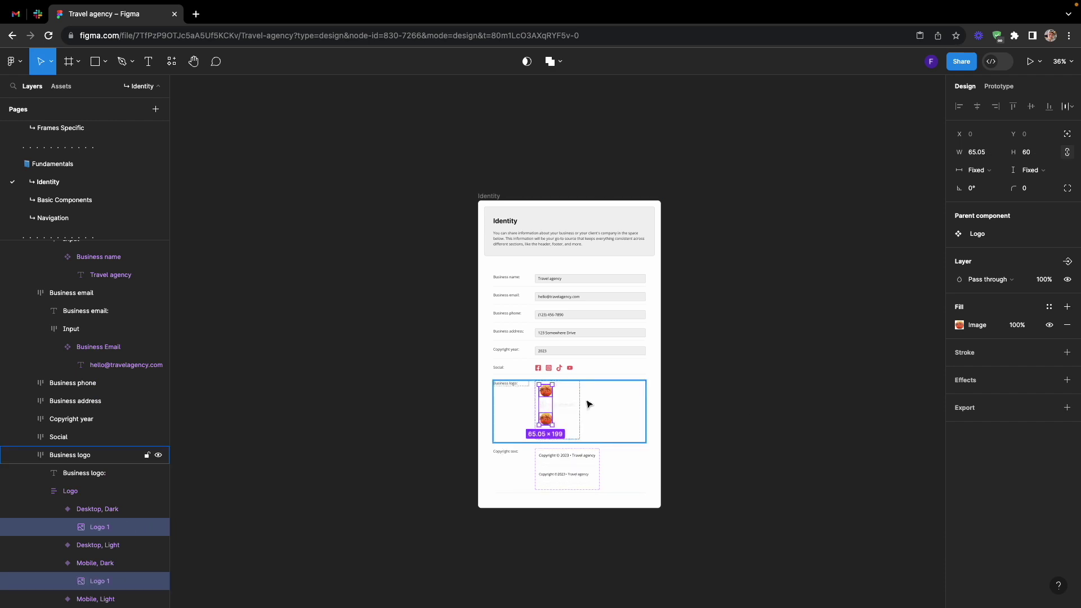
# - Set the height of the dark mobile logo to 30
pyautogui.scroll(5, 586, 404)
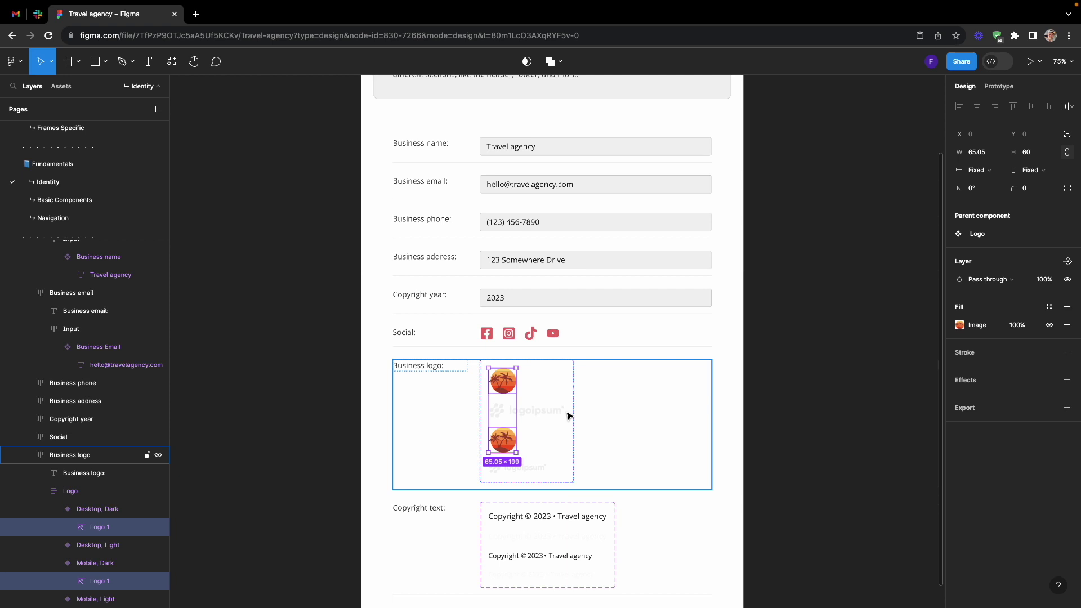
pyautogui.click(503, 439)
pyautogui.click(1034, 154)
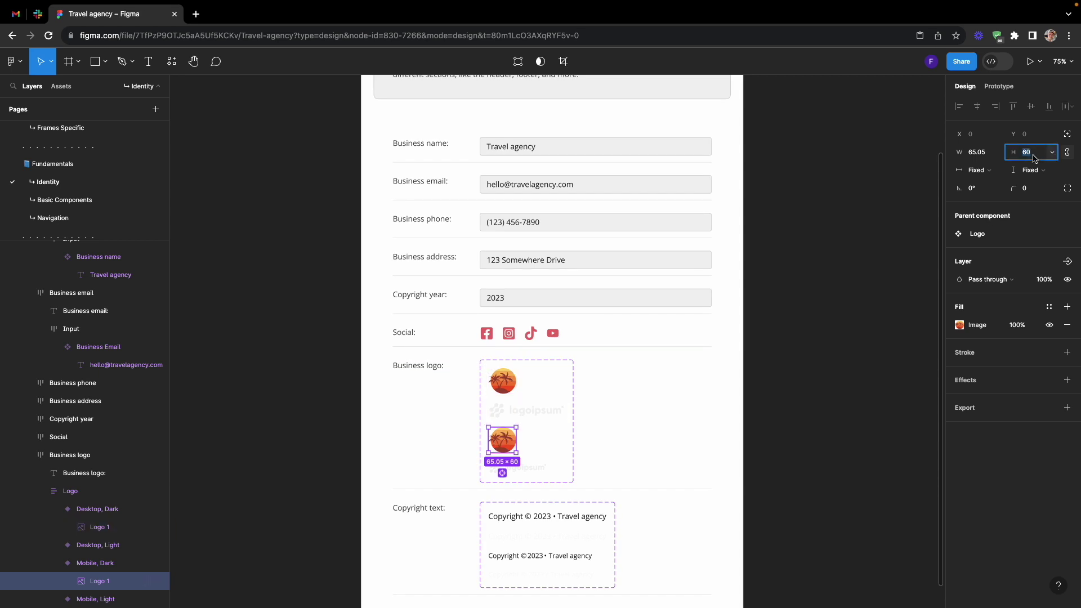
pyautogui.write('30')
pyautogui.press('Return')
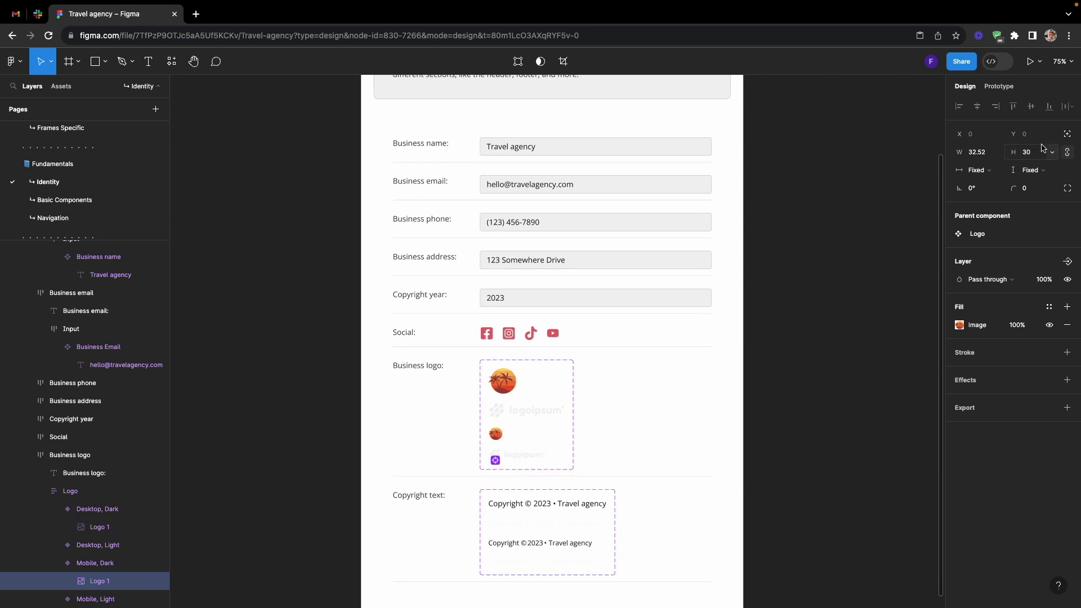
pyautogui.click(846, 305)
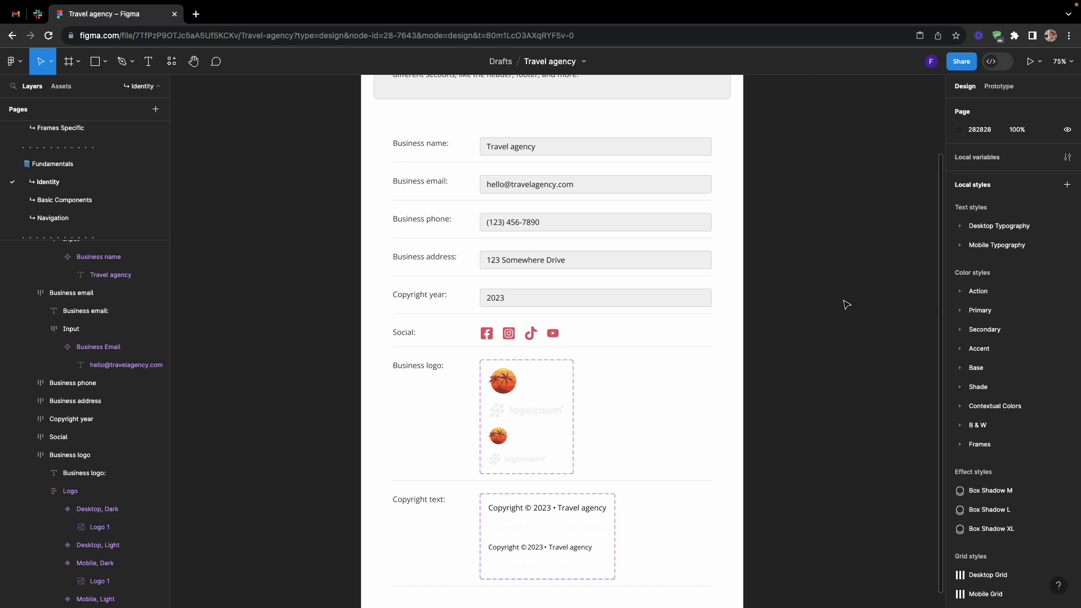
# - Open the Navigation page under Fundamentals and select the first link in the horizontal desktop navigation
pyautogui.scroll(-5, 846, 304)
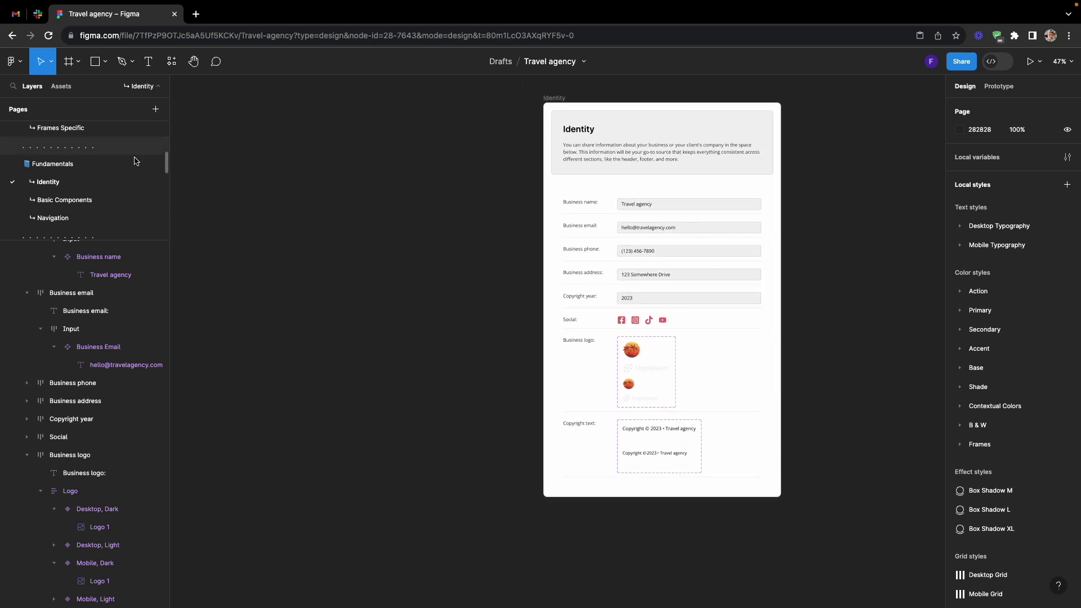
pyautogui.click(98, 218)
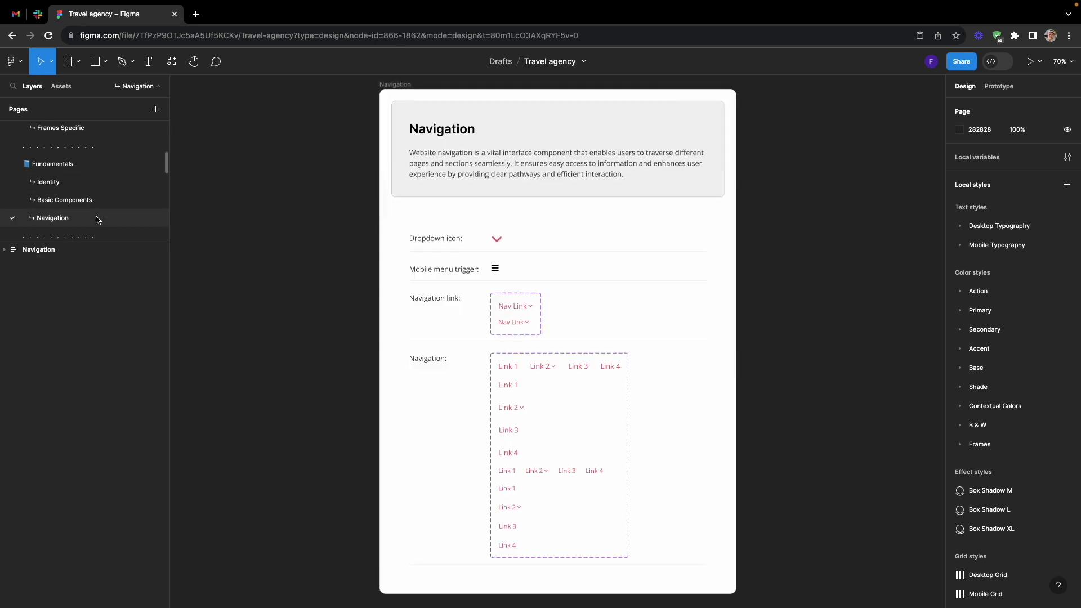
pyautogui.keyDown('super'); pyautogui.click(508, 367); pyautogui.keyUp('super')
pyautogui.press('Escape')
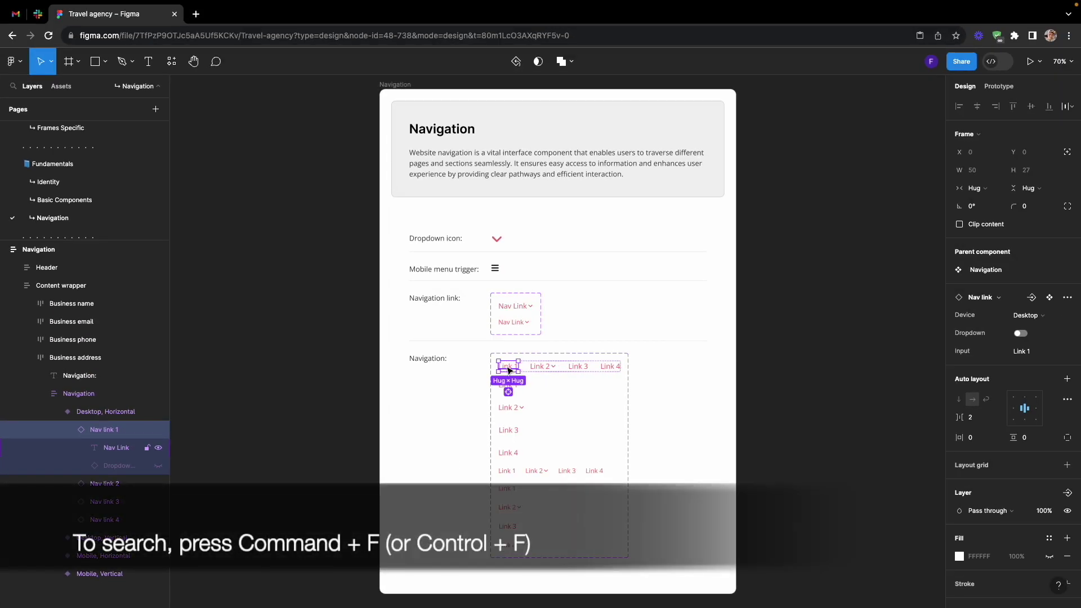
# - Search the page for Nav link 1, select all matching layers and set their input text to Home
pyautogui.press('super+f')
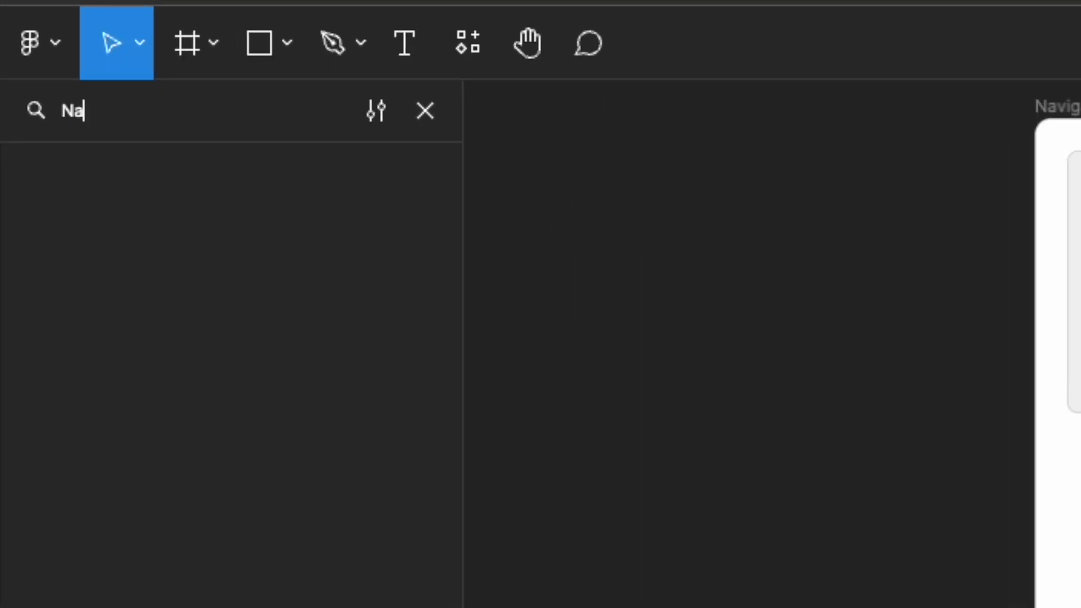
pyautogui.write('Nav link 1')
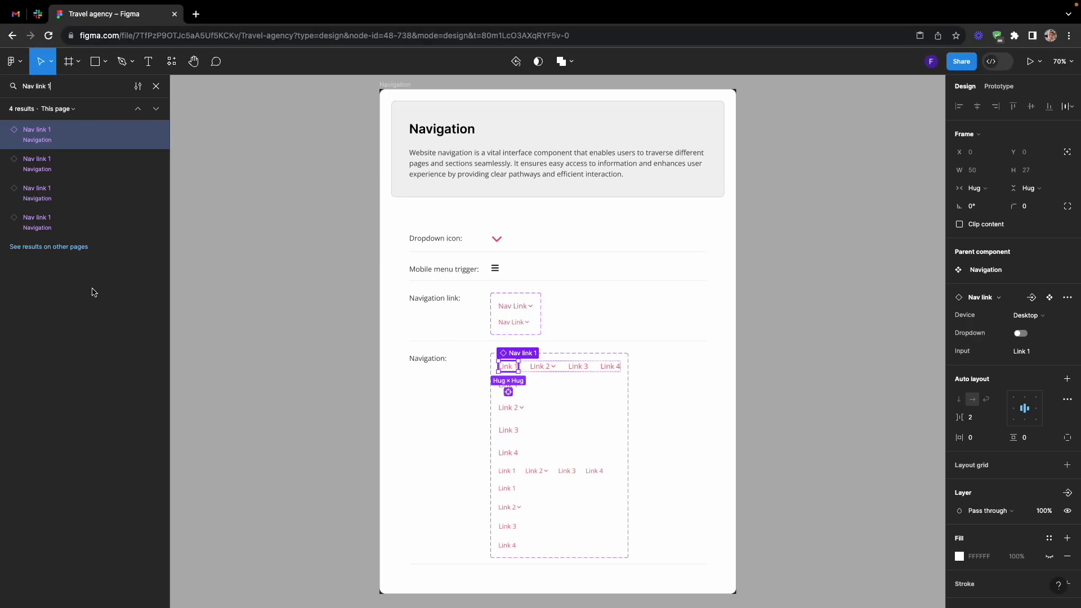
pyautogui.keyDown('shift'); pyautogui.click(50, 217); pyautogui.keyUp('shift')
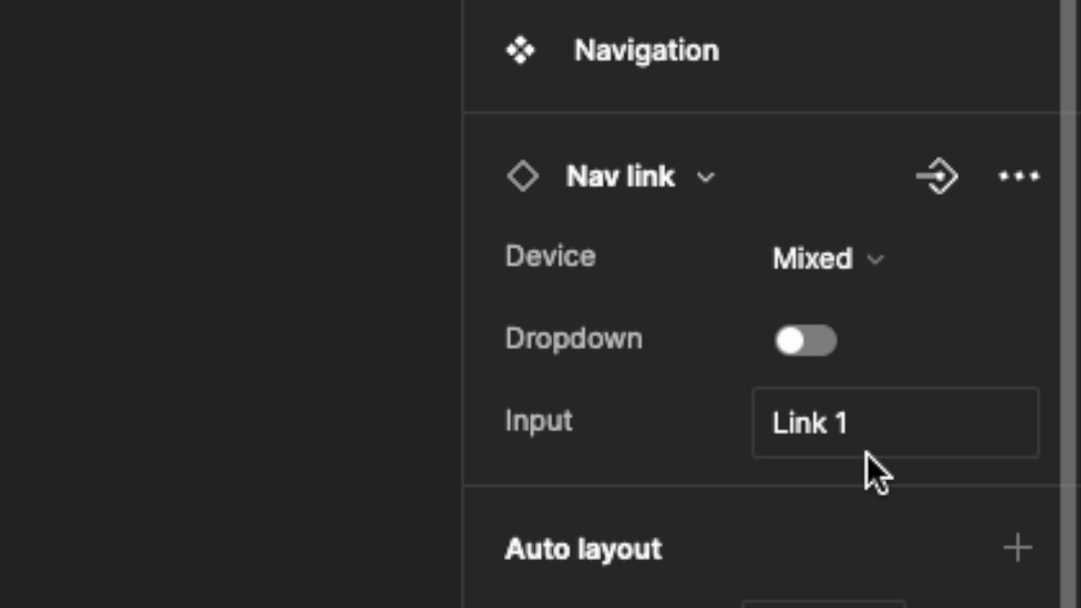
pyautogui.click(865, 452)
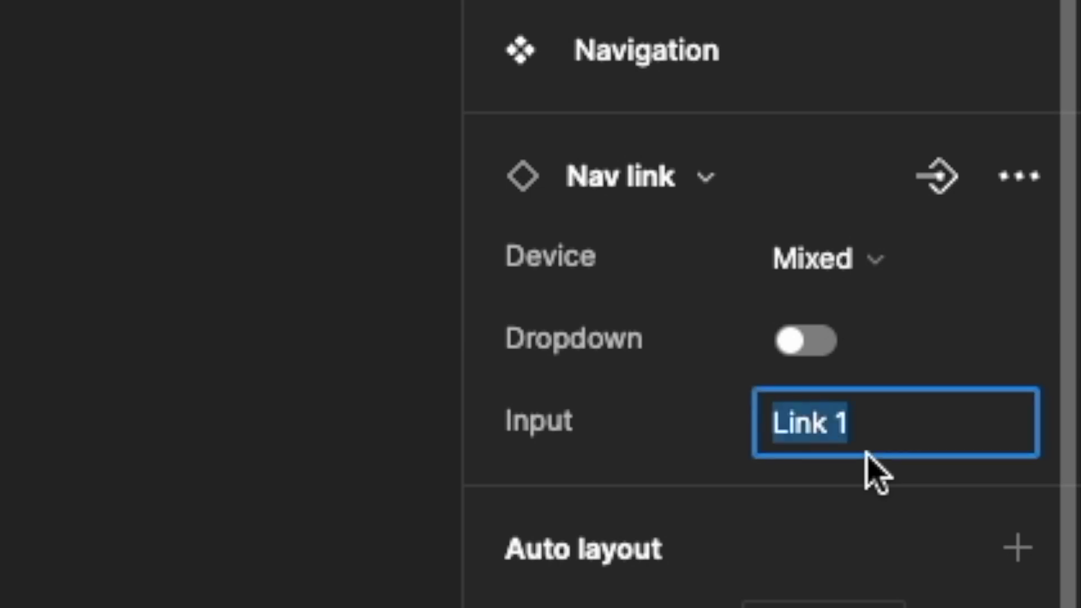
pyautogui.write('Home')
pyautogui.press('Return')
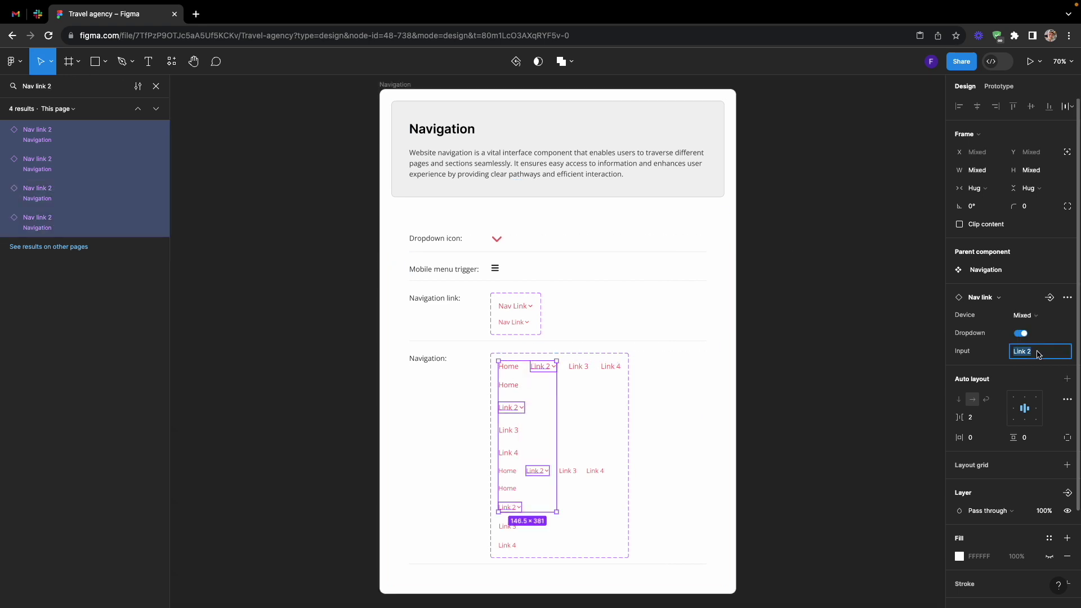
# - Set all Nav link 2 texts to Services, Nav link 3 to About us, Nav link 4 to Blog and Nav link 5 to Contact
pyautogui.write('Services')
pyautogui.press('Return')
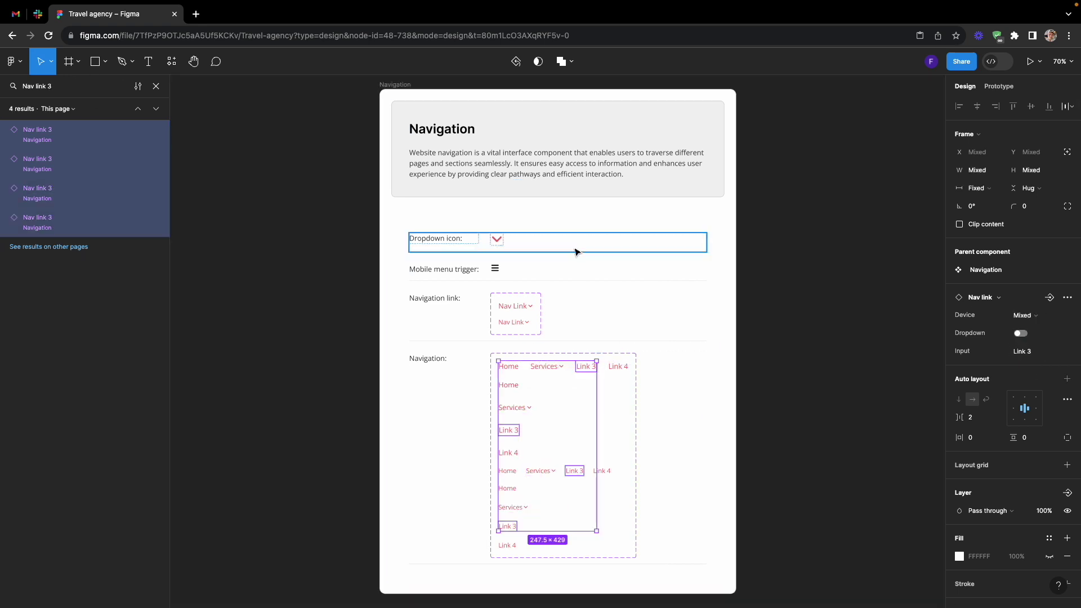
pyautogui.click(1040, 350)
pyautogui.write('About')
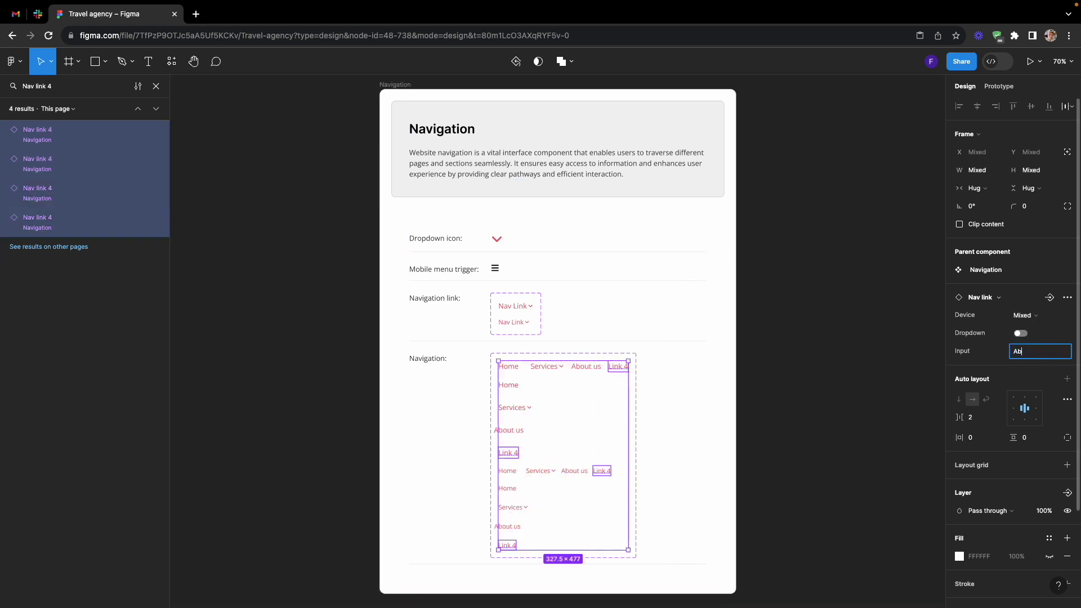
pyautogui.write('Blog')
pyautogui.press('Return')
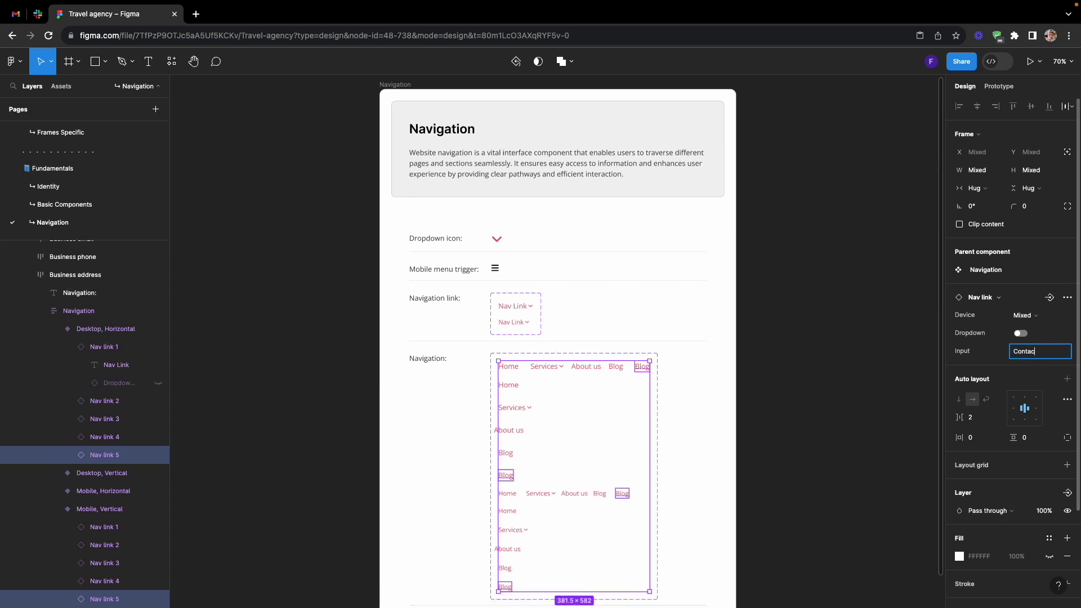
pyautogui.click(296, 176)
# - Enlarge the page list and open the Header page to review the header variants
pyautogui.scroll(-5, 136, 174)
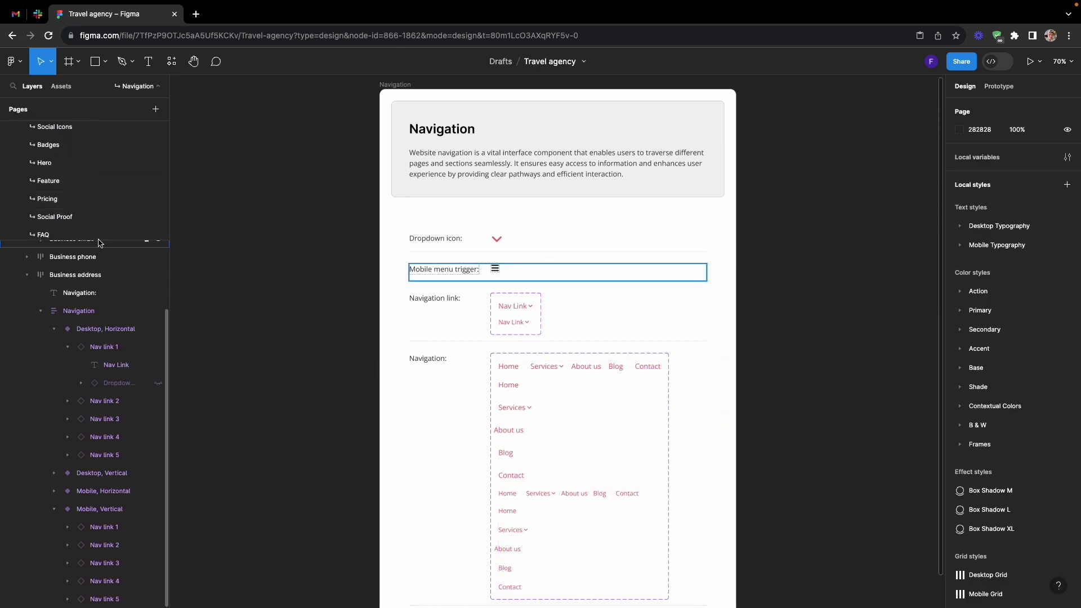
pyautogui.moveTo(102, 240); pyautogui.dragTo(101, 287)
pyautogui.click(48, 253)
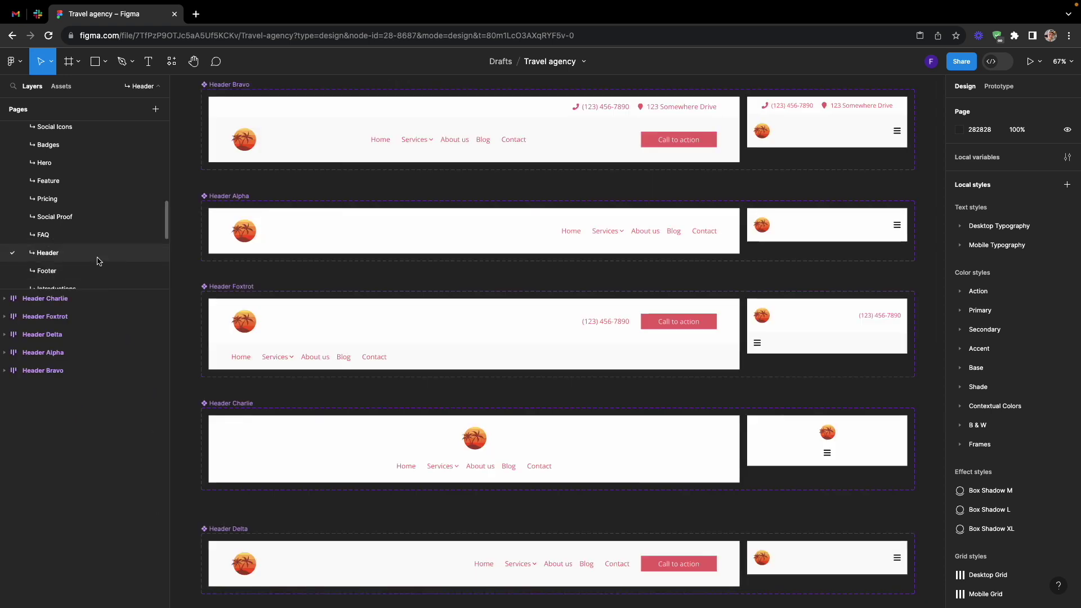
pyautogui.scroll(-2, 458, 247)
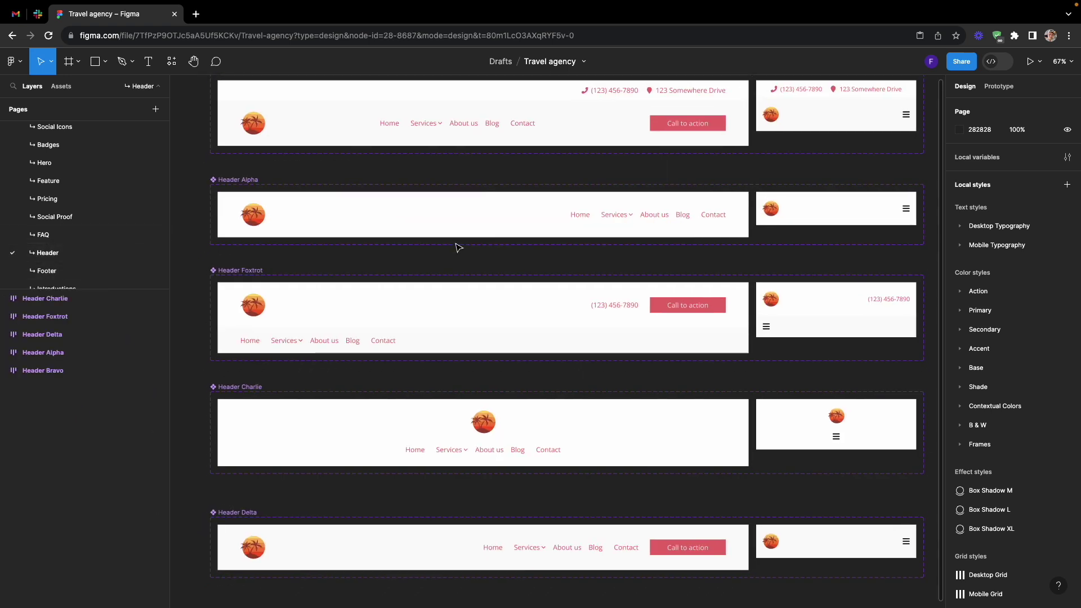
# - Look over the header variants and open the Website design page
pyautogui.scroll(1, 458, 247)
pyautogui.scroll(2, 457, 247)
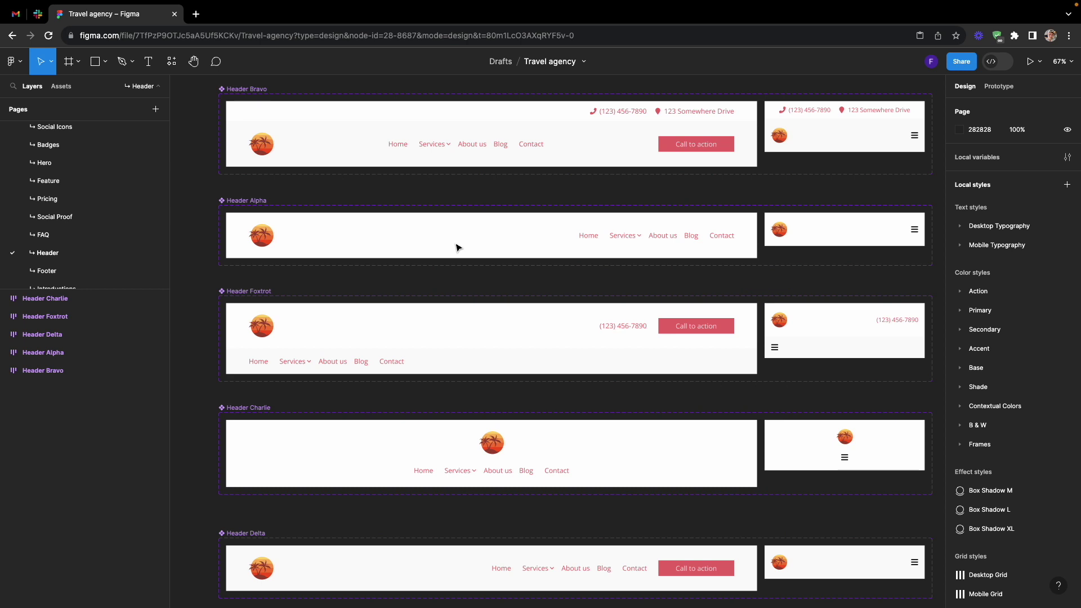
pyautogui.scroll(-3, 127, 211)
pyautogui.scroll(-1, 128, 211)
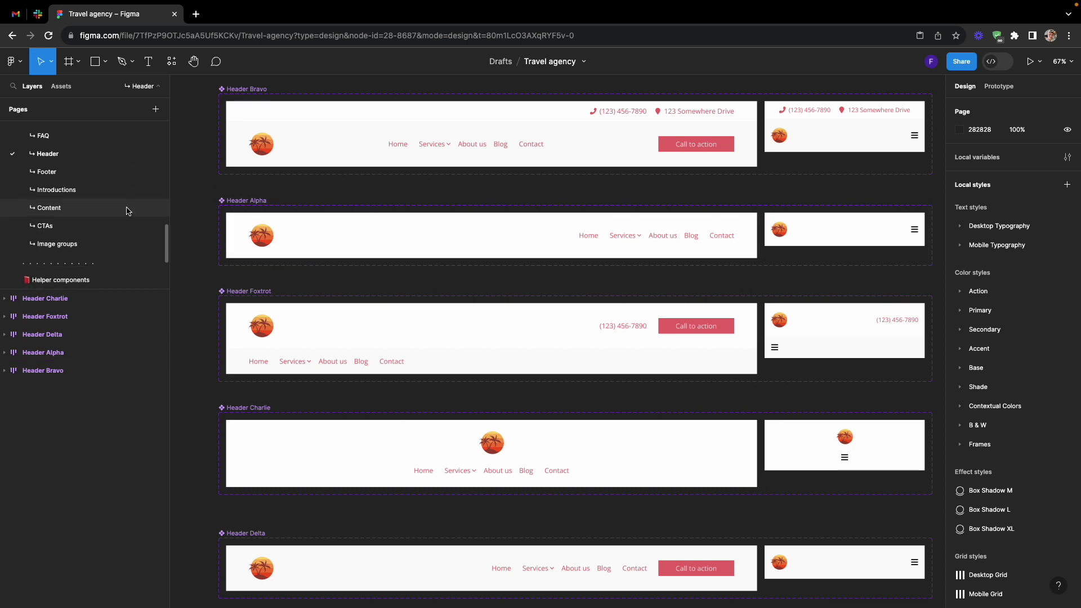
pyautogui.scroll(-4, 128, 211)
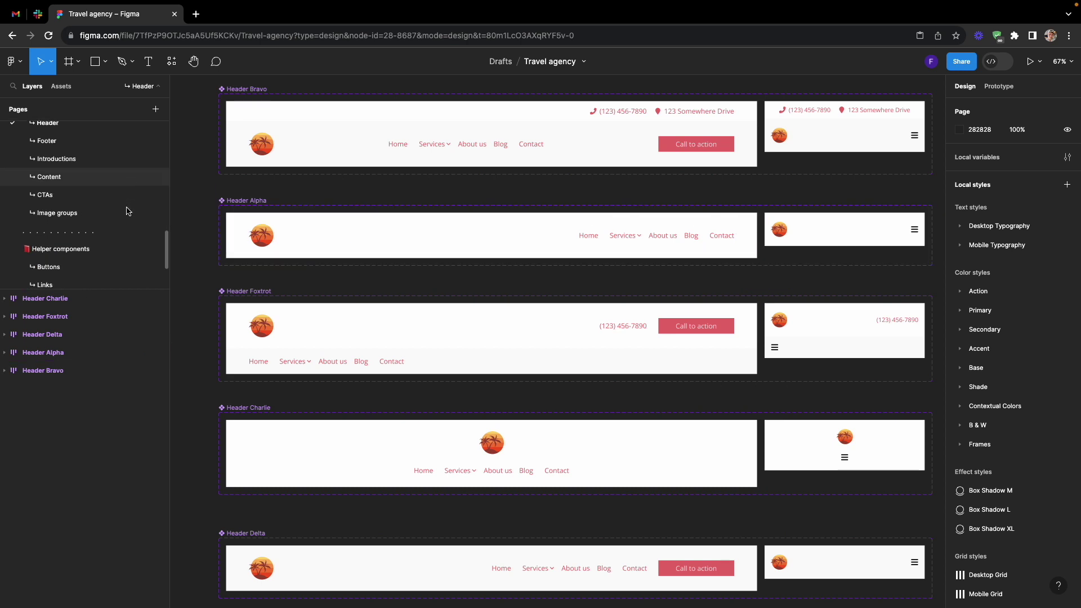
pyautogui.click(103, 277)
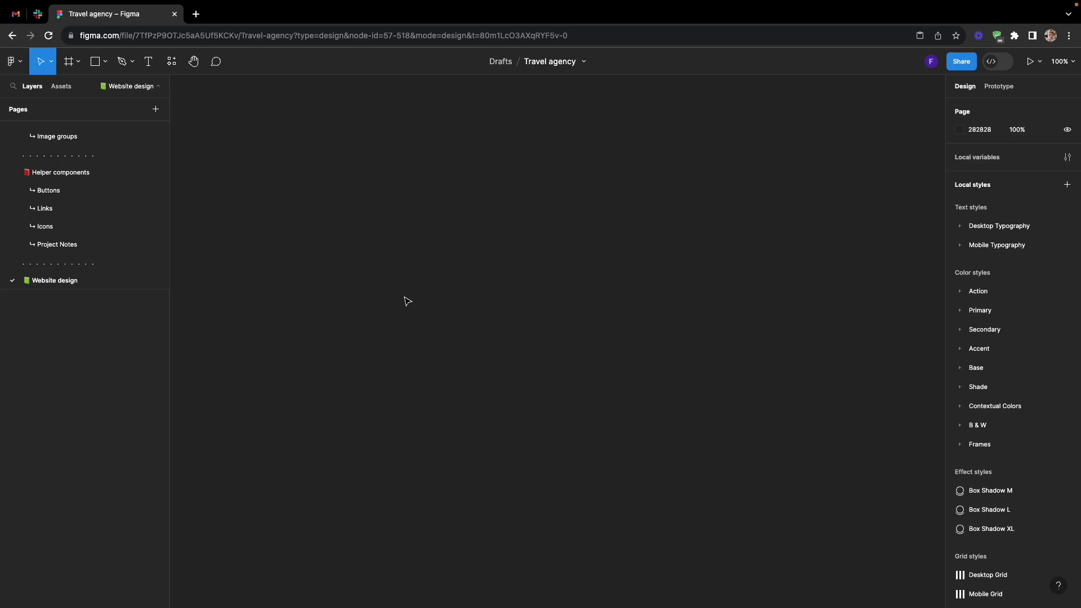
# - Place the desktop Header Charlie component from the assets on the empty Website design page
pyautogui.click(61, 87)
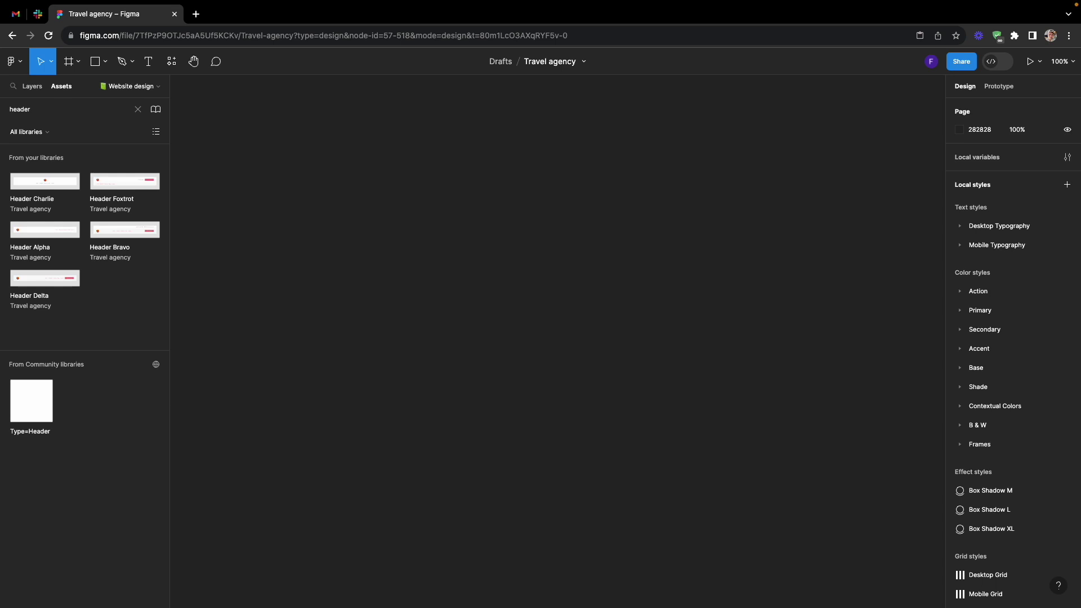
pyautogui.moveTo(503, 209); pyautogui.dragTo(554, 210)
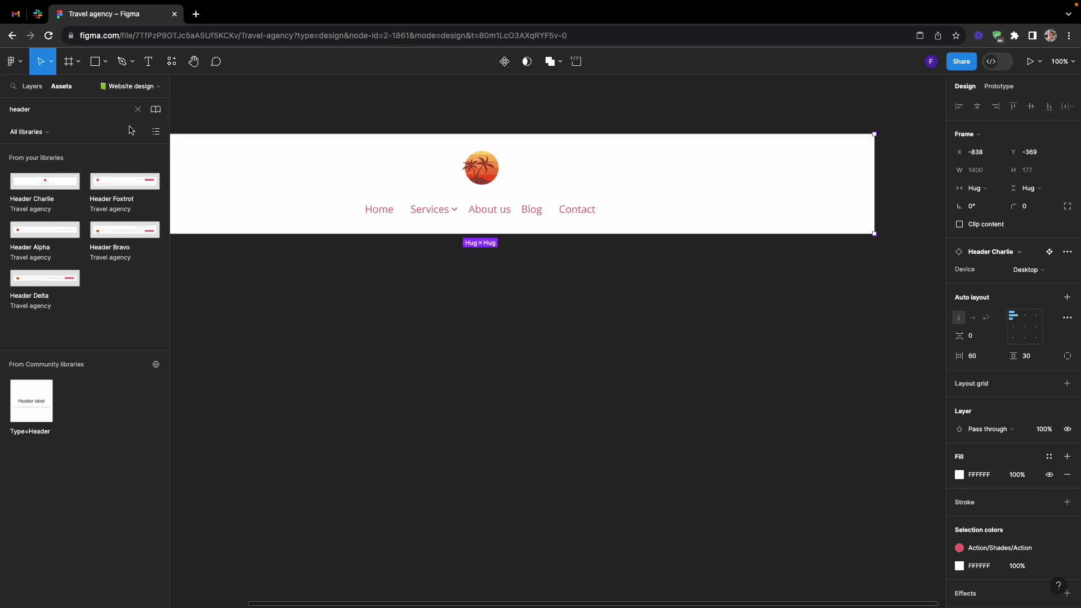
pyautogui.scroll(-3, 398, 176)
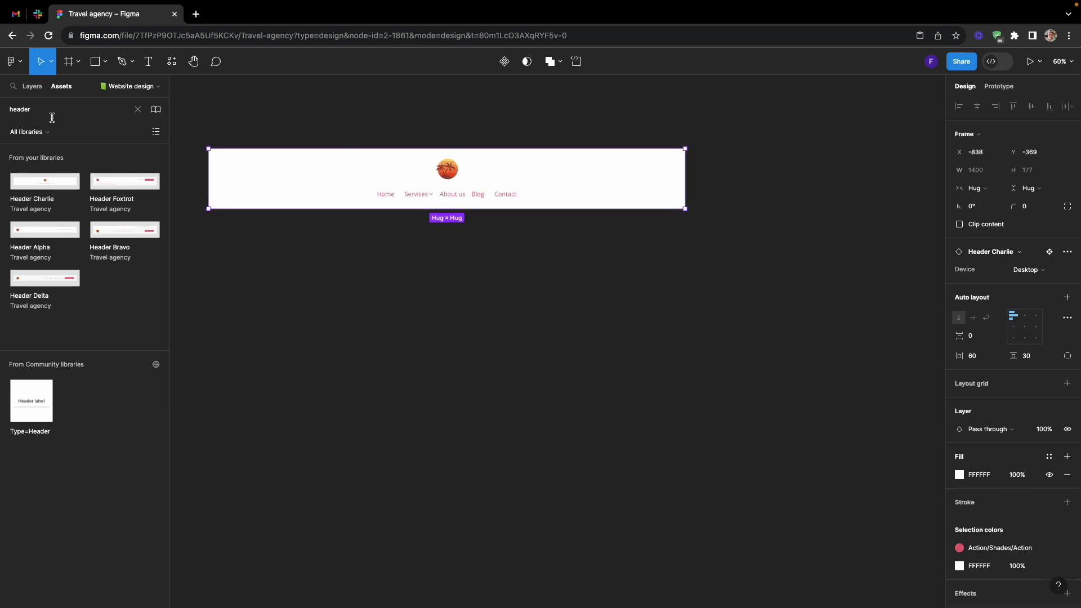
# - Limit the asset search to local components, search for hero and place Hero India below the header
pyautogui.click(47, 133)
pyautogui.click(48, 142)
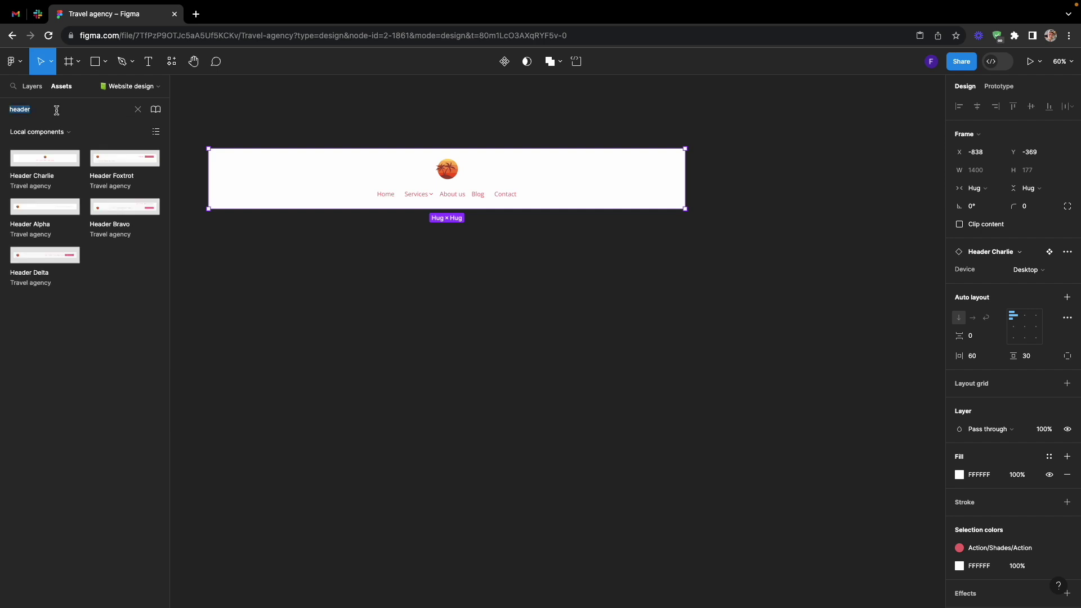
pyautogui.write('hero')
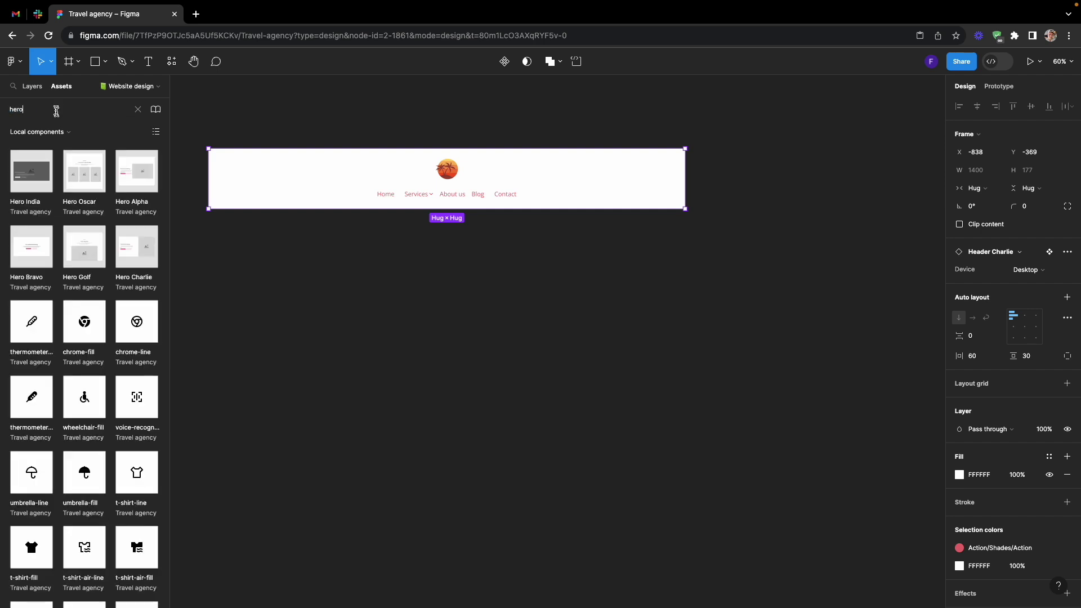
pyautogui.moveTo(43, 168); pyautogui.dragTo(552, 299)
pyautogui.hscroll(-3, 414, 308)
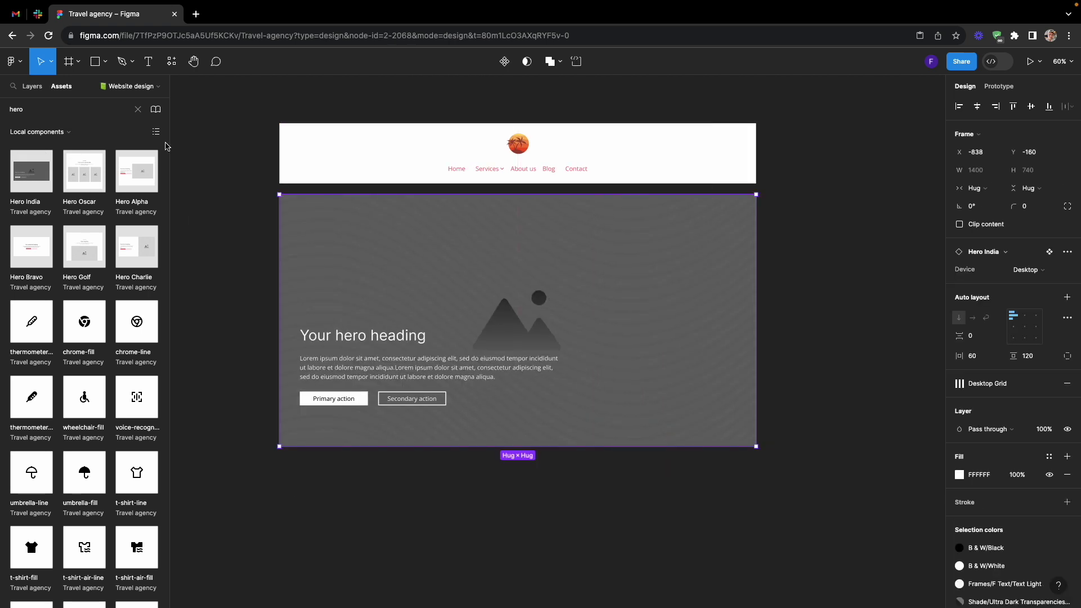
# - Search the assets for content and place Content Section Charlie and Content Section Echo below the hero
pyautogui.write('content')
pyautogui.moveTo(31, 396); pyautogui.dragTo(507, 417)
pyautogui.scroll(-5, 497, 538)
pyautogui.scroll(-1, 497, 538)
pyautogui.moveTo(84, 472); pyautogui.dragTo(476, 461)
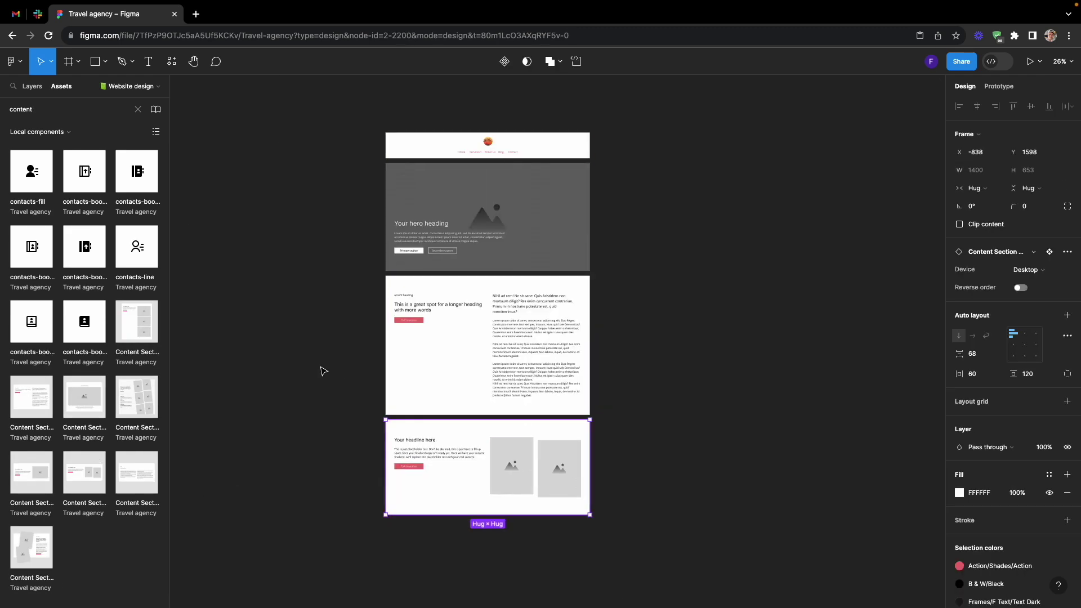
# - Search the assets for social proof and place Testimonial Section Alpha beneath the last content section
pyautogui.click(203, 198)
pyautogui.click(73, 109)
pyautogui.write('social proof')
pyautogui.moveTo(84, 247); pyautogui.dragTo(488, 583)
pyautogui.scroll(-4, 488, 583)
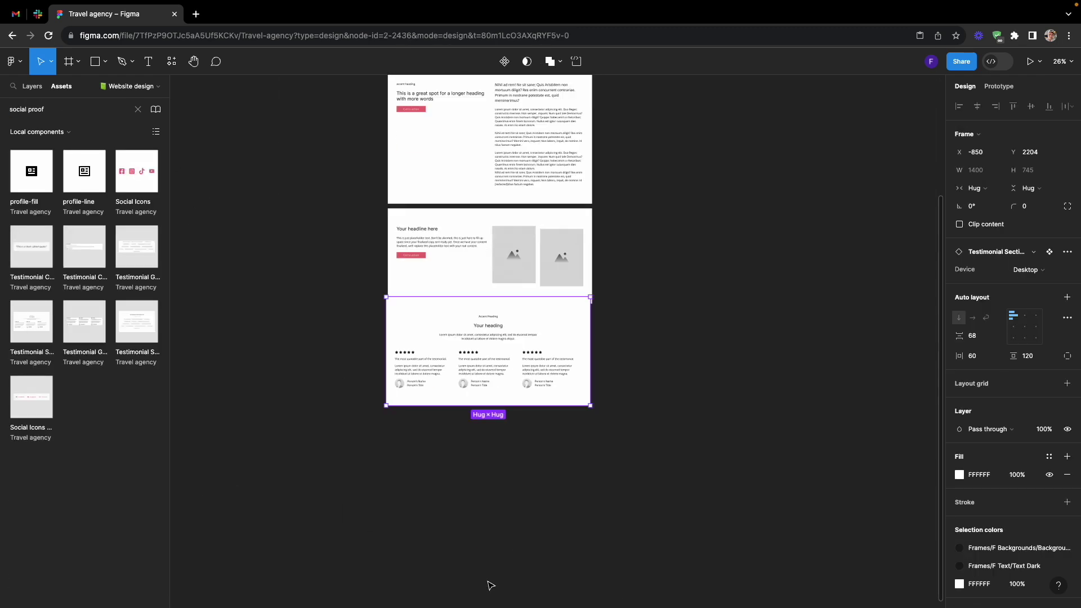
# - Add FAQ Section Alpha and Footer Bravo from the assets beneath the testimonial section
pyautogui.click(73, 109)
pyautogui.write('faq')
pyautogui.moveTo(137, 171); pyautogui.dragTo(487, 461)
pyautogui.click(73, 109)
pyautogui.write('footer')
pyautogui.moveTo(136, 246); pyautogui.dragTo(473, 569)
# - Wrap all placed sections in one auto layout frame with vertical direction and a width that hugs its contents
pyautogui.scroll(-5, 473, 568)
pyautogui.moveTo(541, 236); pyautogui.dragTo(422, 584)
pyautogui.hotkey('shift', 'a')
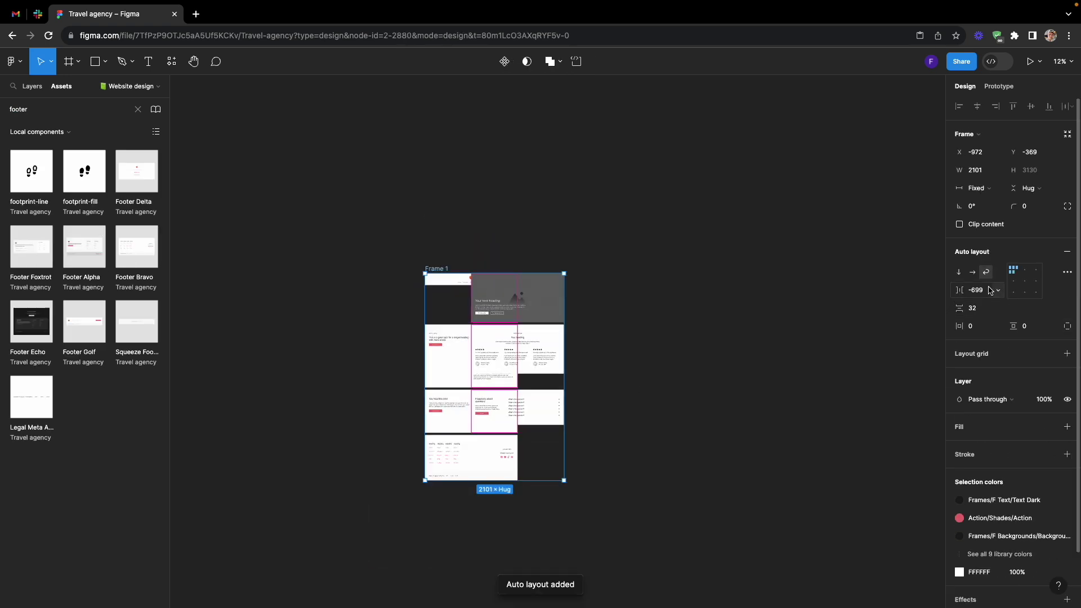
pyautogui.click(958, 272)
pyautogui.click(992, 189)
pyautogui.click(1002, 202)
pyautogui.click(647, 318)
pyautogui.scroll(5, 451, 369)
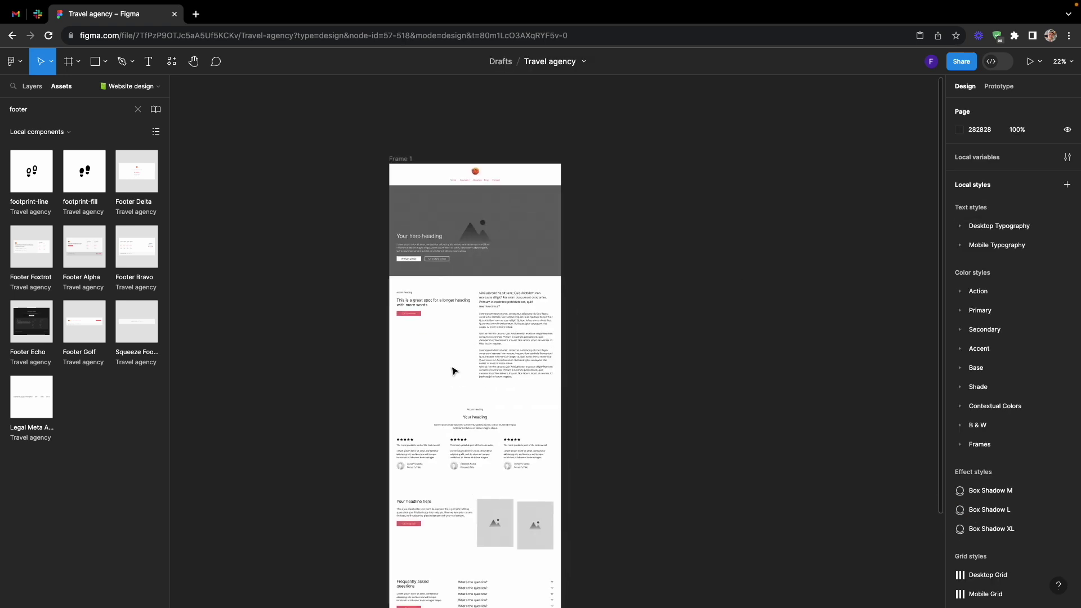
# - Show the layers and swap the page's header instance for Header Alpha
pyautogui.click(33, 86)
pyautogui.scroll(-2, 405, 130)
pyautogui.scroll(5, 403, 127)
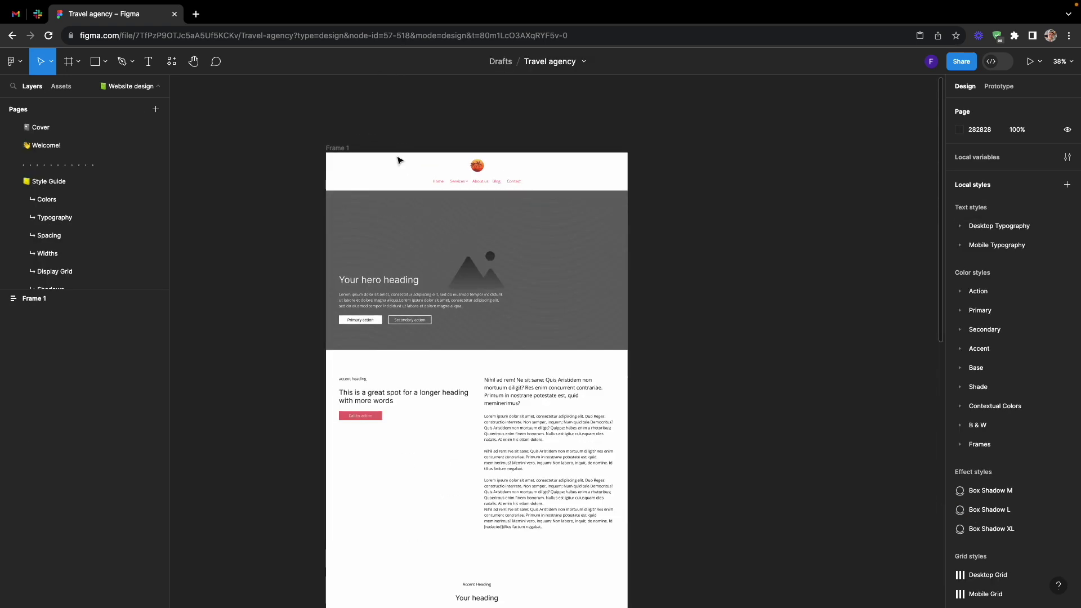
pyautogui.click(390, 174)
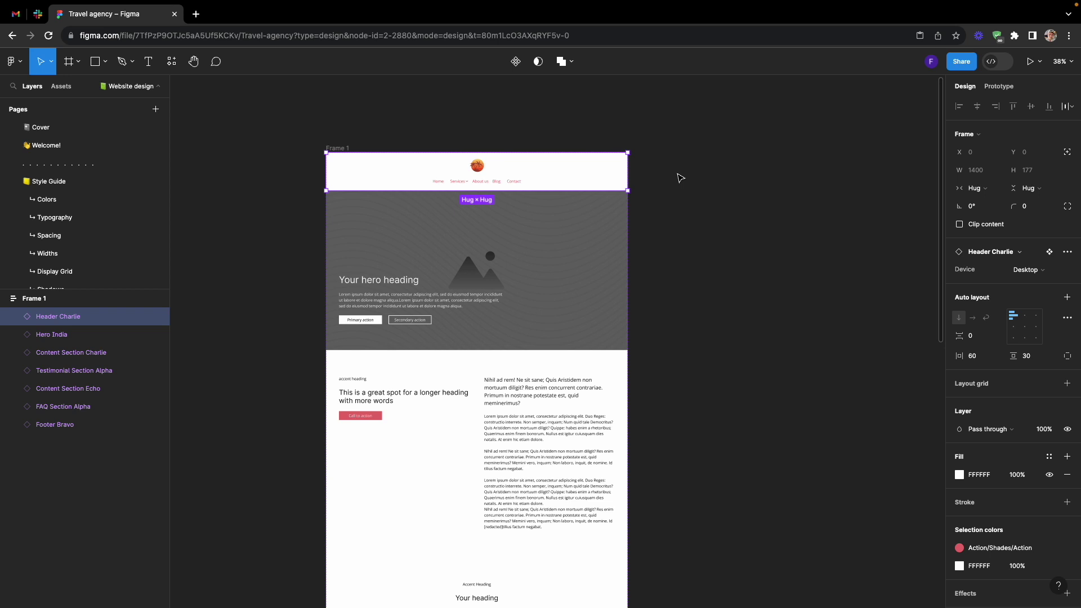
pyautogui.click(1007, 253)
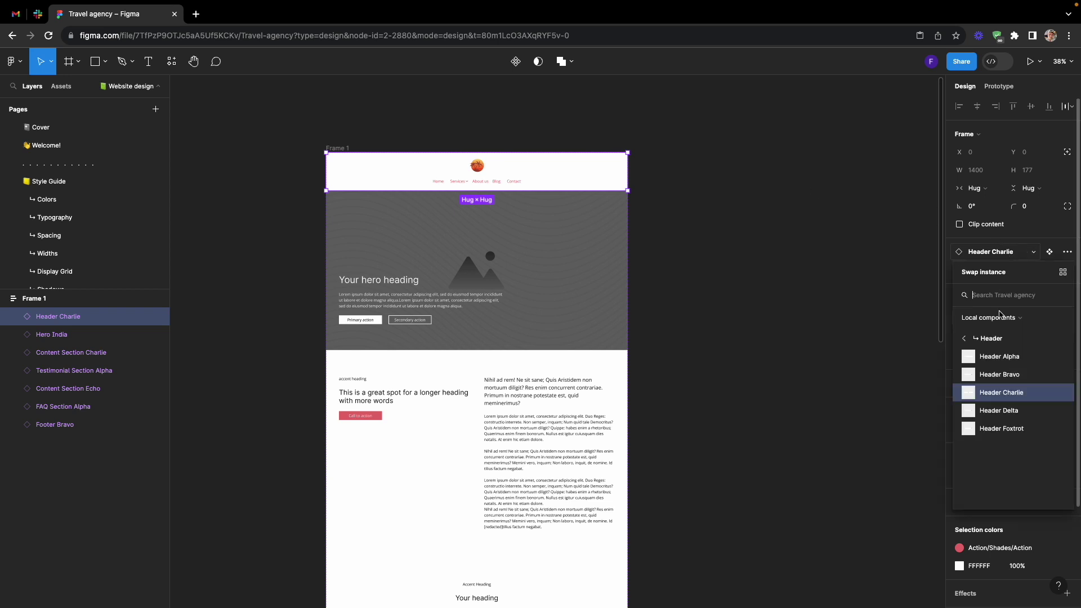
pyautogui.click(998, 356)
# - Try Header Bravo, Charlie, Delta and Foxtrot in turn for the header and return to Header Alpha
pyautogui.click(1006, 254)
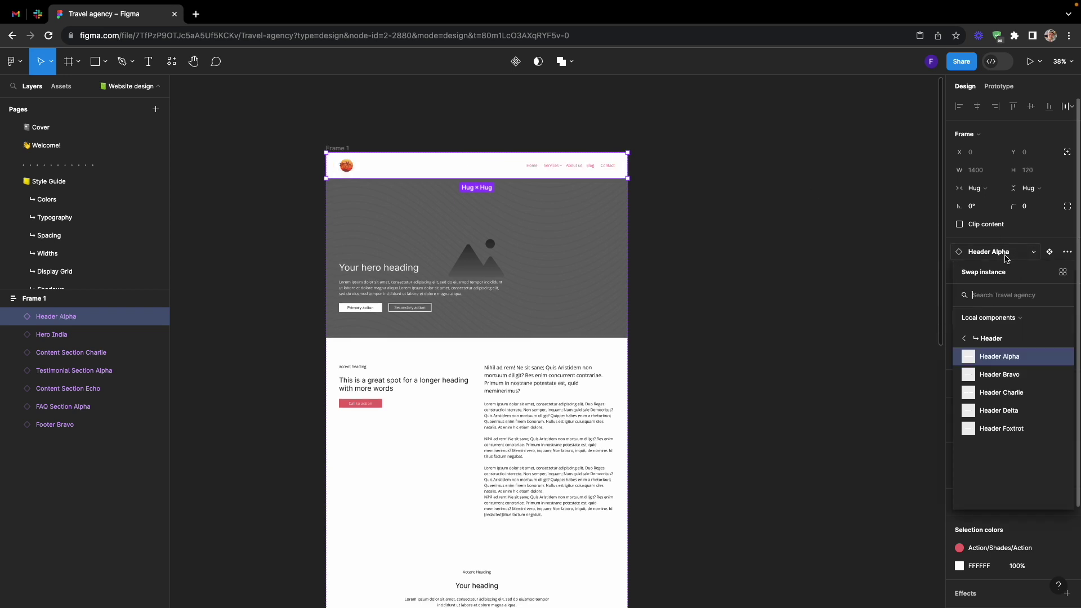
pyautogui.click(1007, 375)
pyautogui.click(1008, 254)
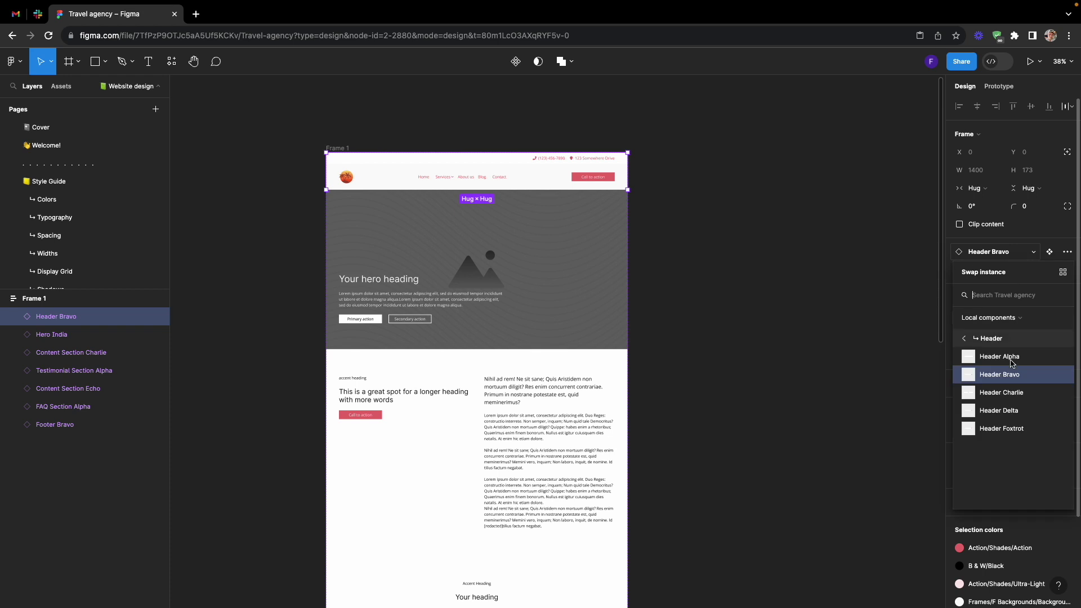
pyautogui.click(1009, 396)
pyautogui.click(994, 256)
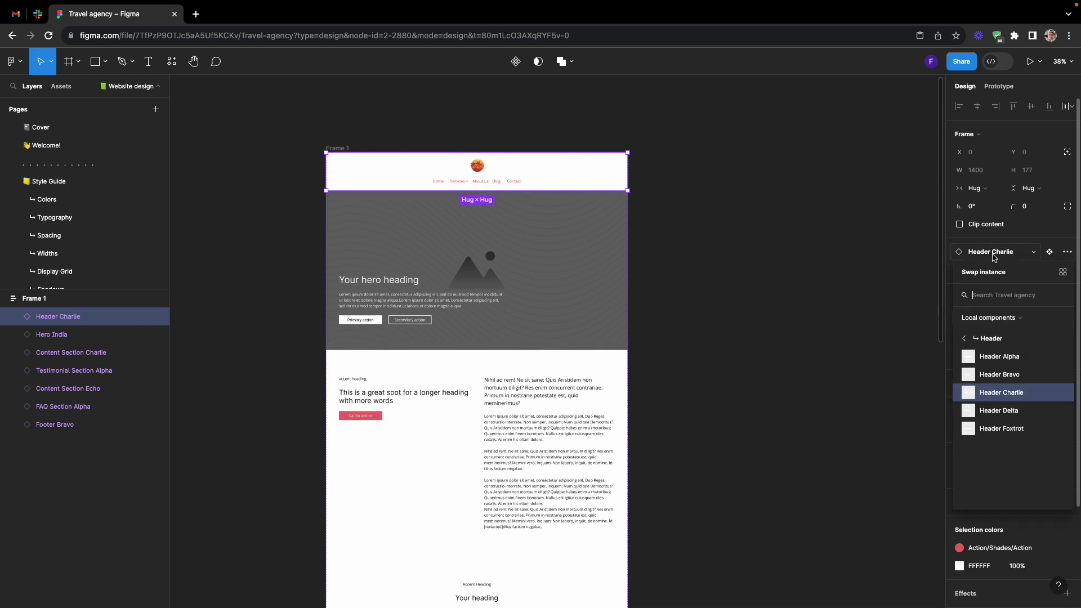
pyautogui.click(1000, 412)
pyautogui.click(1002, 256)
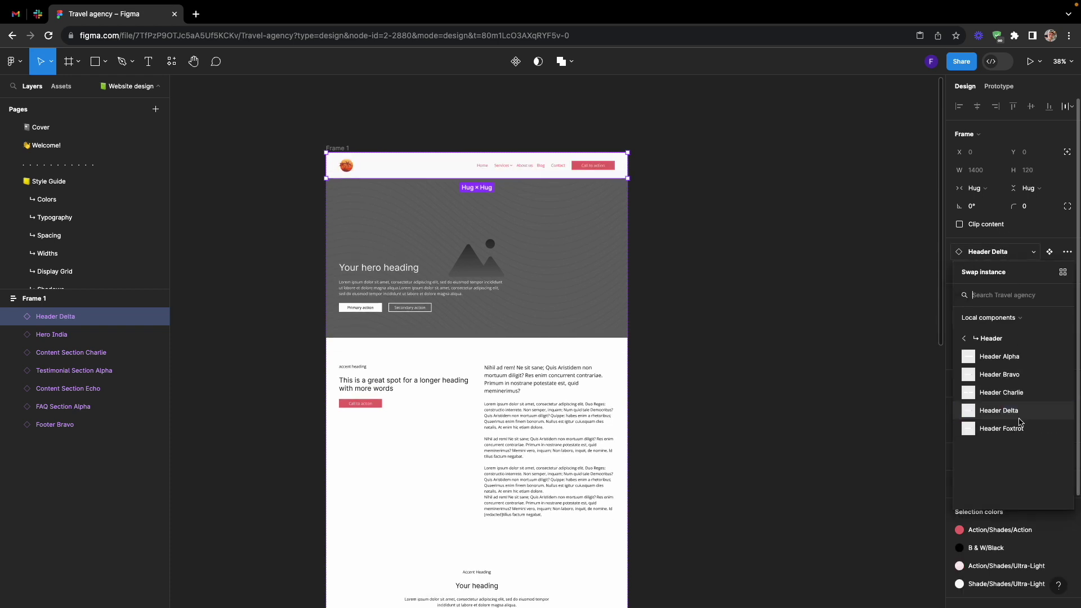
pyautogui.click(1018, 429)
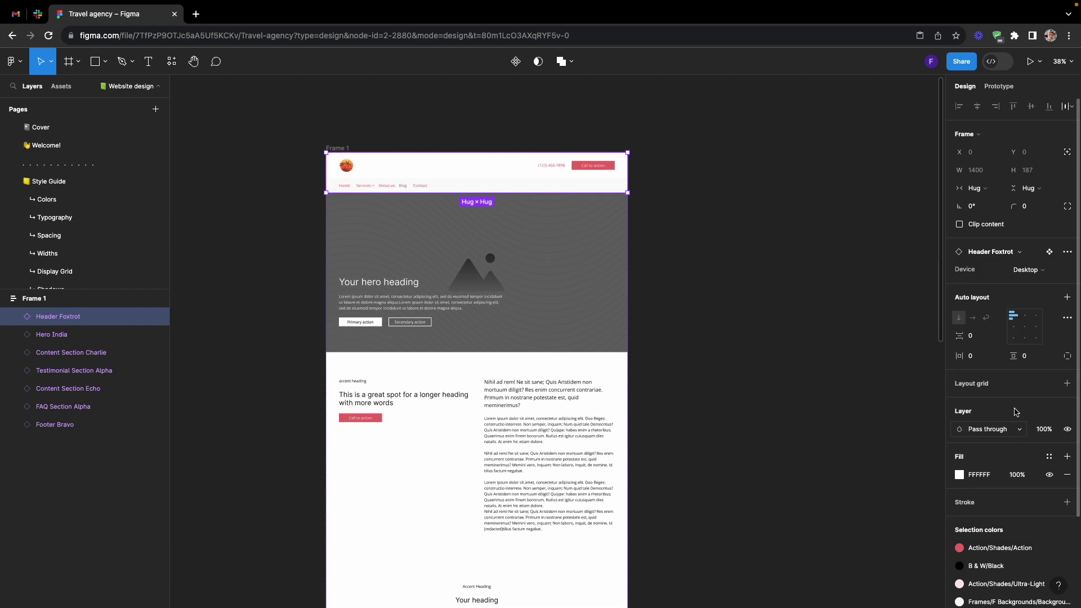
pyautogui.click(1007, 256)
pyautogui.click(1007, 360)
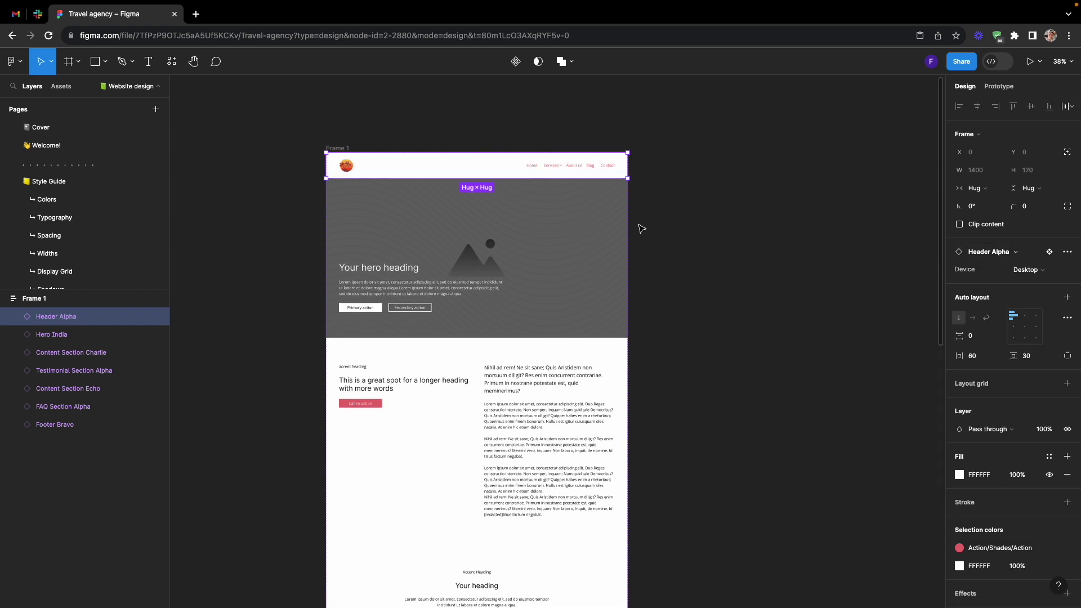
# - Try Hero Oscar for the hero section and switch it back to Hero India
pyautogui.click(611, 252)
pyautogui.click(991, 251)
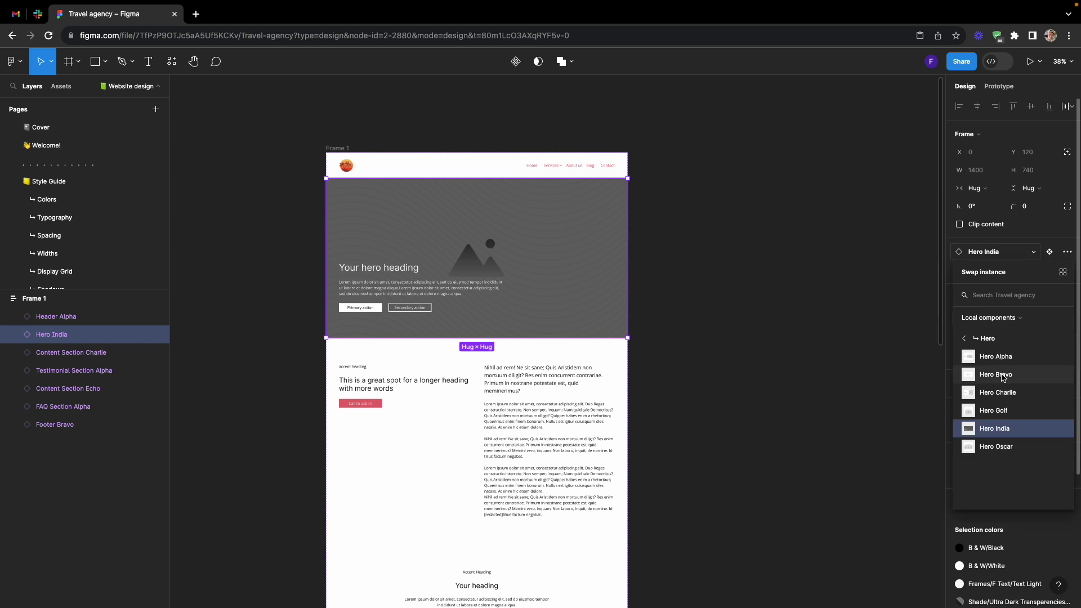
pyautogui.click(996, 446)
pyautogui.click(994, 252)
pyautogui.click(994, 428)
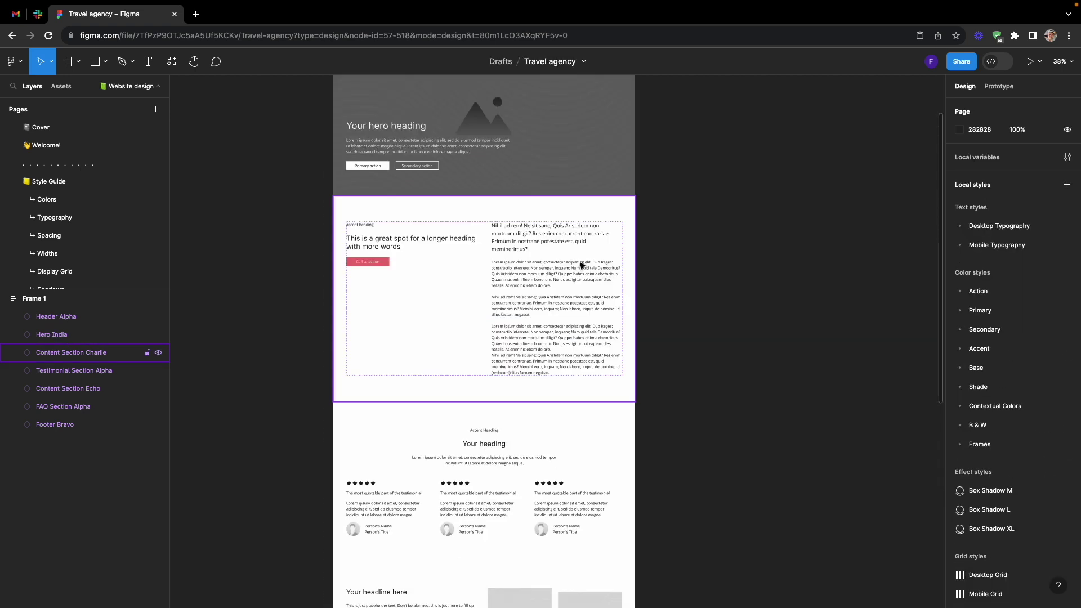
# - Try other variants for the content section directly below the hero and swap it for Feature Section Charlie
pyautogui.click(610, 253)
pyautogui.click(994, 252)
pyautogui.click(1007, 356)
pyautogui.click(991, 251)
pyautogui.click(1005, 374)
pyautogui.click(997, 430)
pyautogui.click(996, 464)
pyautogui.click(999, 253)
pyautogui.click(979, 338)
pyautogui.click(995, 396)
pyautogui.click(996, 397)
pyautogui.click(996, 397)
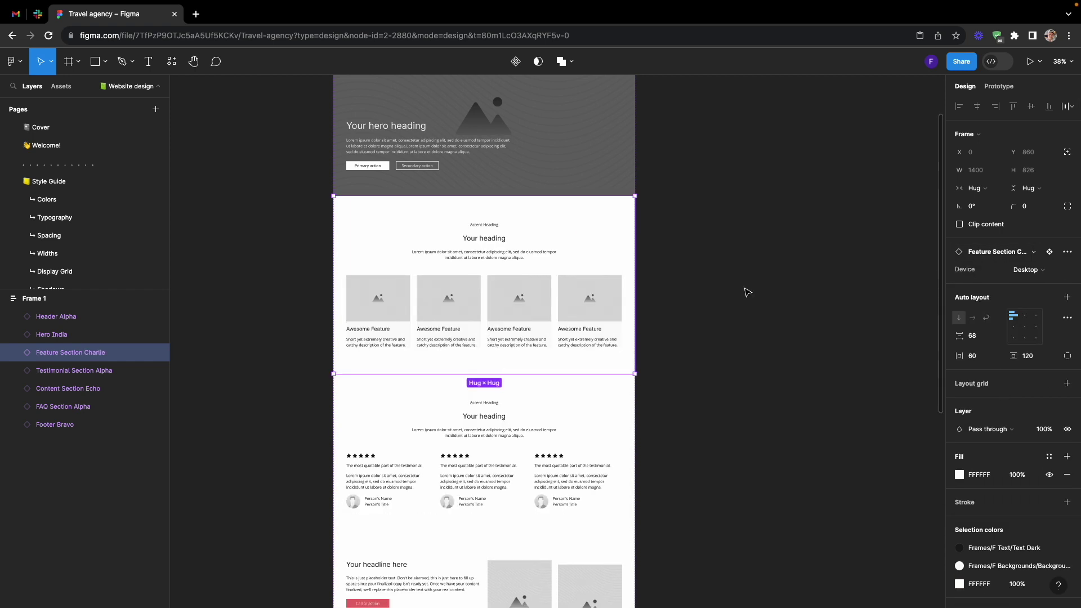
# - Move Content Section Echo above the testimonial section in the page frame
pyautogui.click(751, 290)
pyautogui.scroll(-3, 752, 290)
pyautogui.click(639, 308)
pyautogui.click(641, 423)
pyautogui.press('Up')
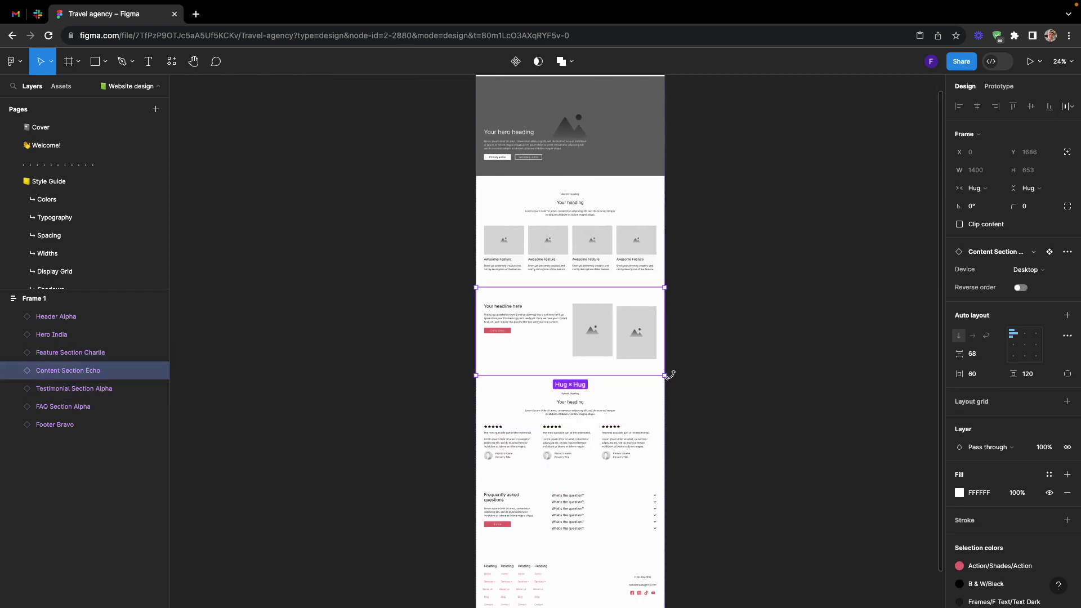
pyautogui.scroll(-2, 695, 378)
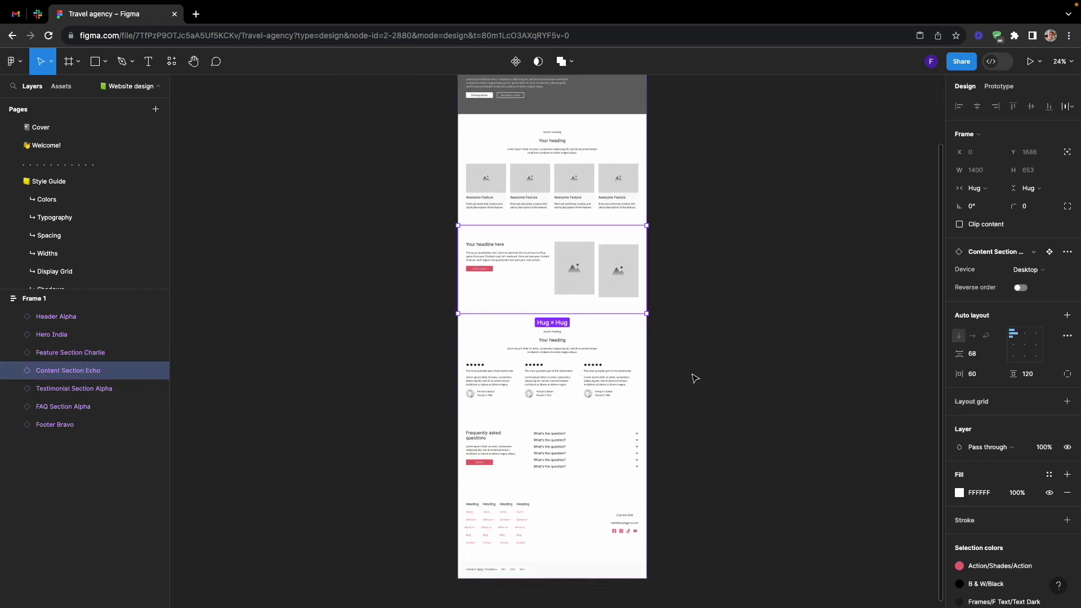
# - Swap the content section below the features for Content Section Alpha and turn on its reverse order
pyautogui.click(996, 251)
pyautogui.click(997, 396)
pyautogui.click(996, 252)
pyautogui.click(995, 363)
pyautogui.click(1020, 287)
pyautogui.click(748, 273)
pyautogui.scroll(2, 748, 272)
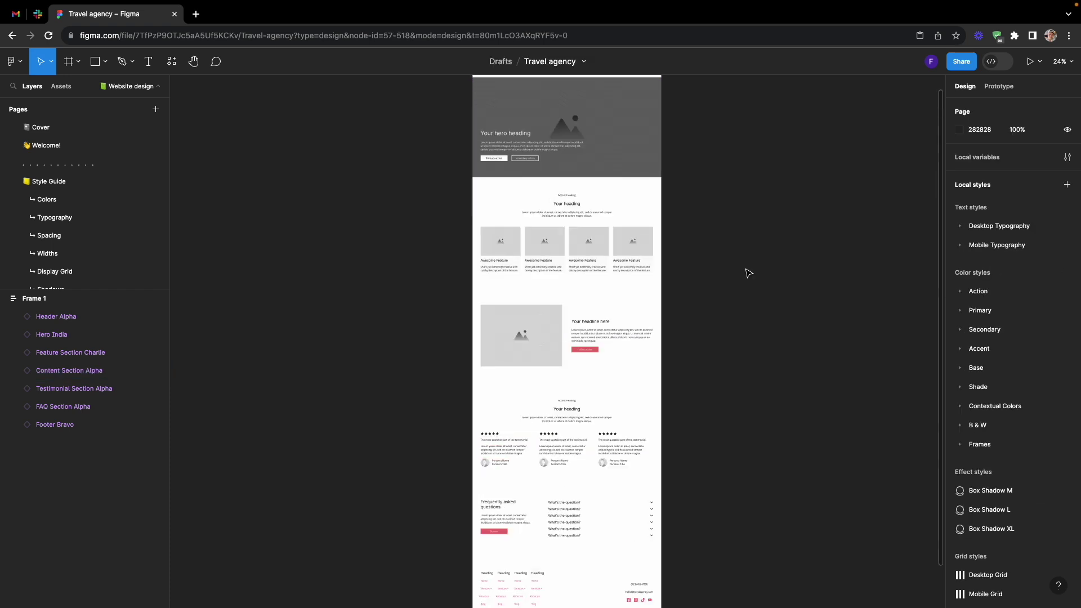
# - Duplicate Content Section Alpha and swap the copy for Content Section Echo with reverse order turned off
pyautogui.scroll(-3, 748, 272)
pyautogui.click(629, 256)
pyautogui.press('super+d')
pyautogui.click(1018, 396)
pyautogui.click(999, 386)
pyautogui.click(1019, 287)
pyautogui.click(858, 343)
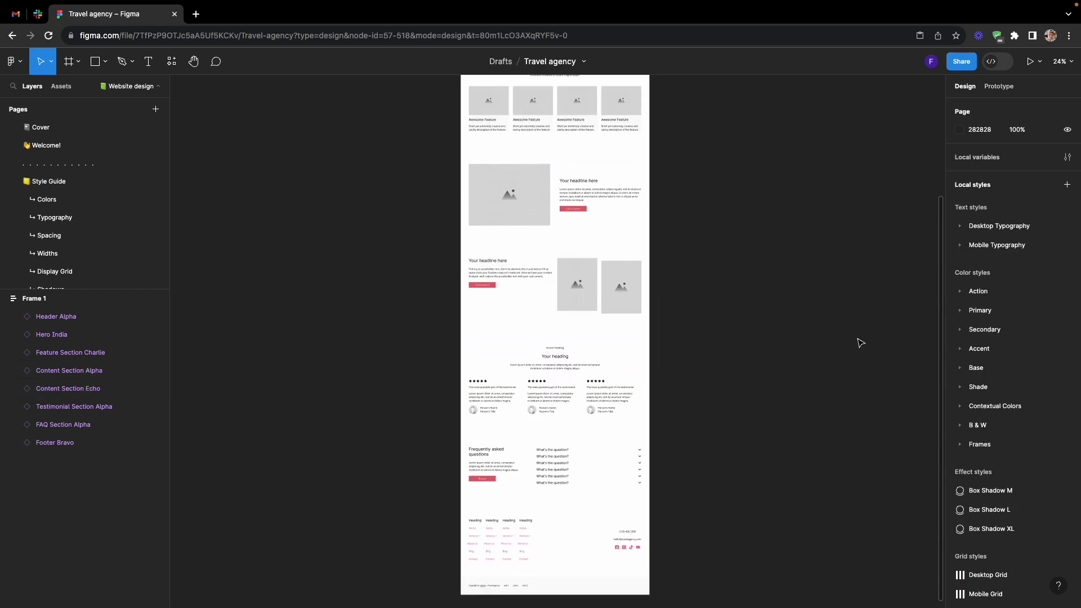
# - Swap the testimonials for Testimonial Section Lima and the footer for a variant with text, a button and two link columns
pyautogui.click(616, 366)
pyautogui.click(999, 381)
pyautogui.click(615, 484)
pyautogui.click(996, 251)
pyautogui.scroll(3, 615, 484)
pyautogui.click(996, 393)
pyautogui.click(1004, 256)
pyautogui.click(999, 297)
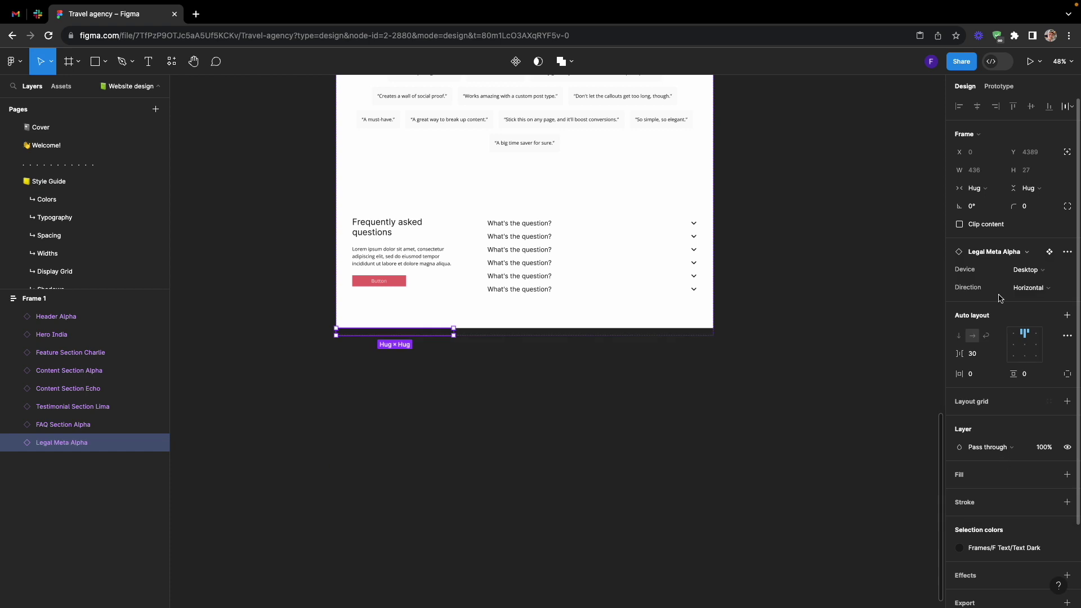
pyautogui.click(997, 251)
pyautogui.click(996, 338)
pyautogui.click(825, 364)
# - Preview the page prototype at full size with the interface hidden, check its sections down to the footer, and return to the design
pyautogui.scroll(-5, 825, 364)
pyautogui.scroll(3, 825, 364)
pyautogui.press('alt+super+Return')
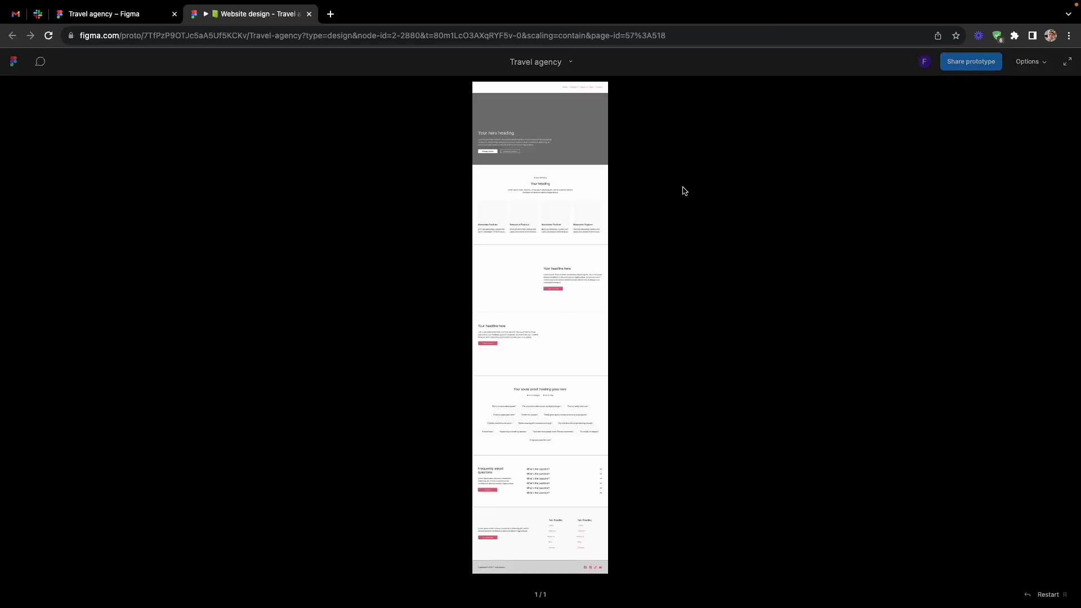
pyautogui.hotkey('shift', '0')
pyautogui.press('super+backslash')
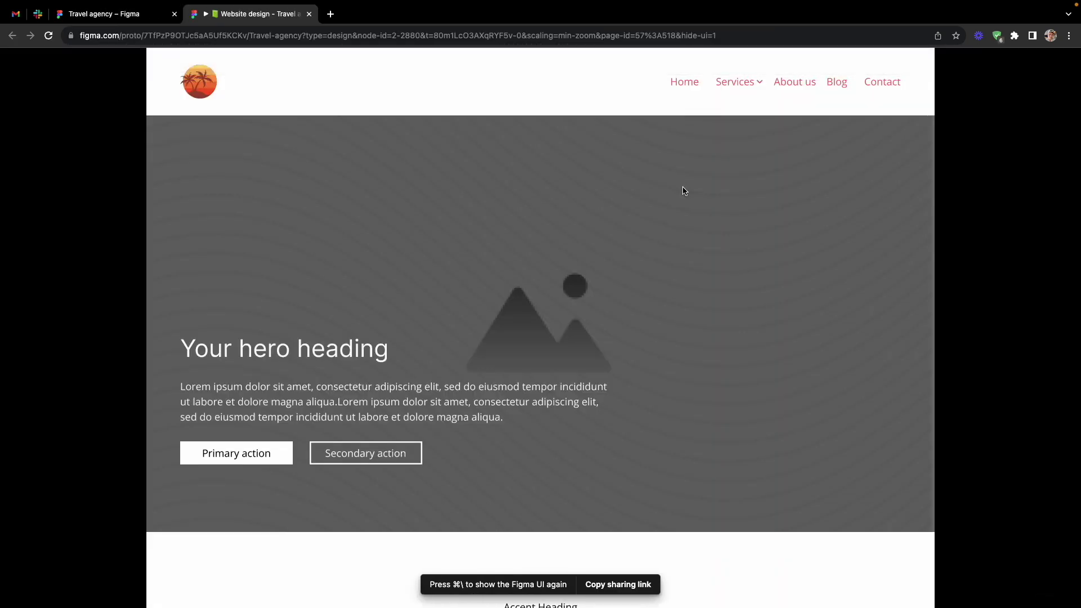
pyautogui.scroll(-7, 684, 190)
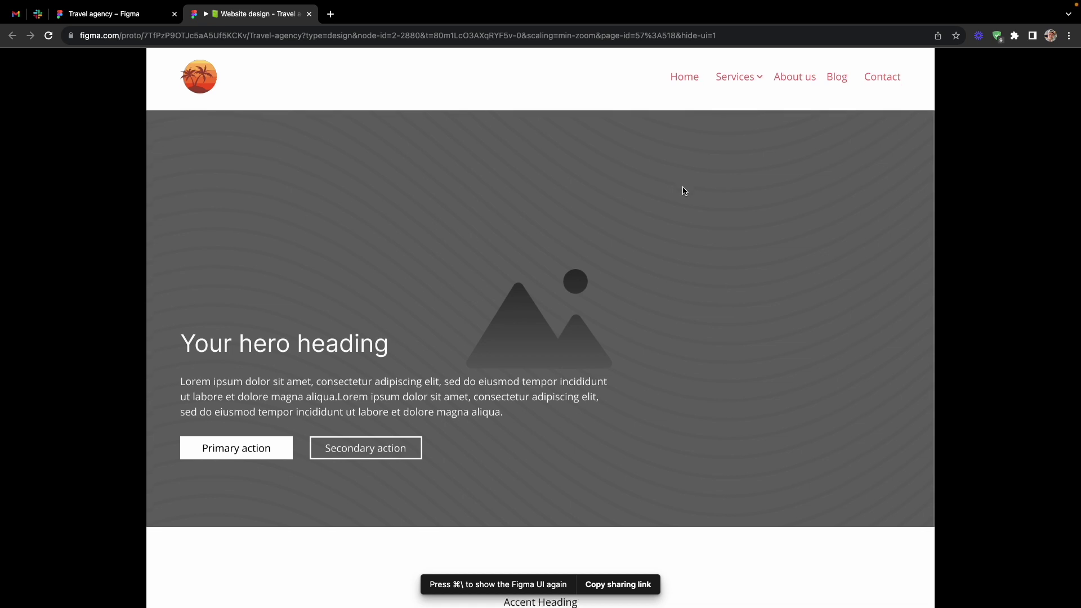
pyautogui.scroll(-13, 683, 191)
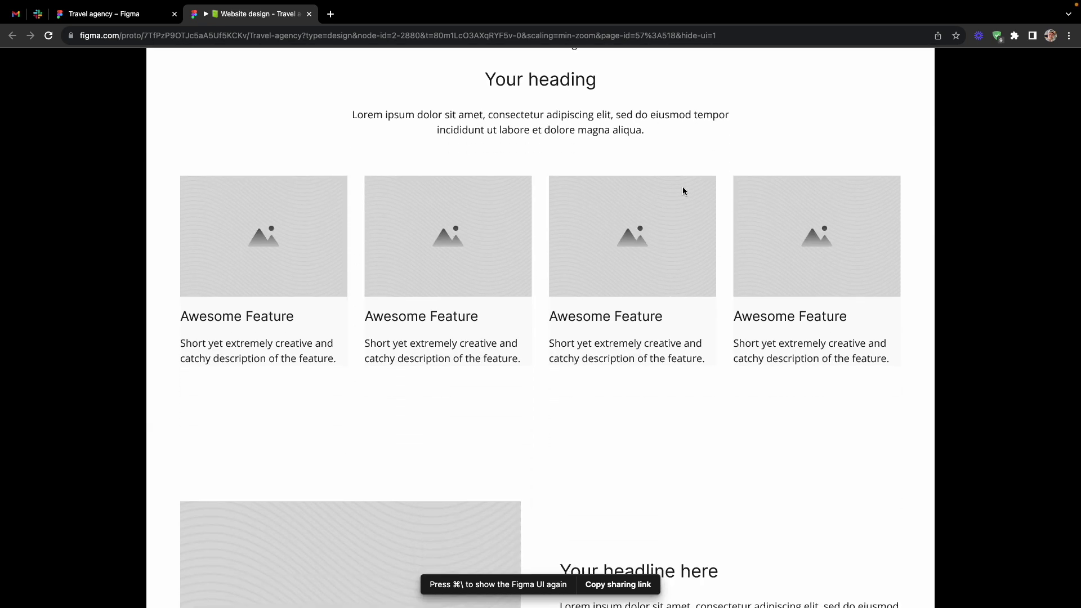
pyautogui.scroll(-14, 683, 190)
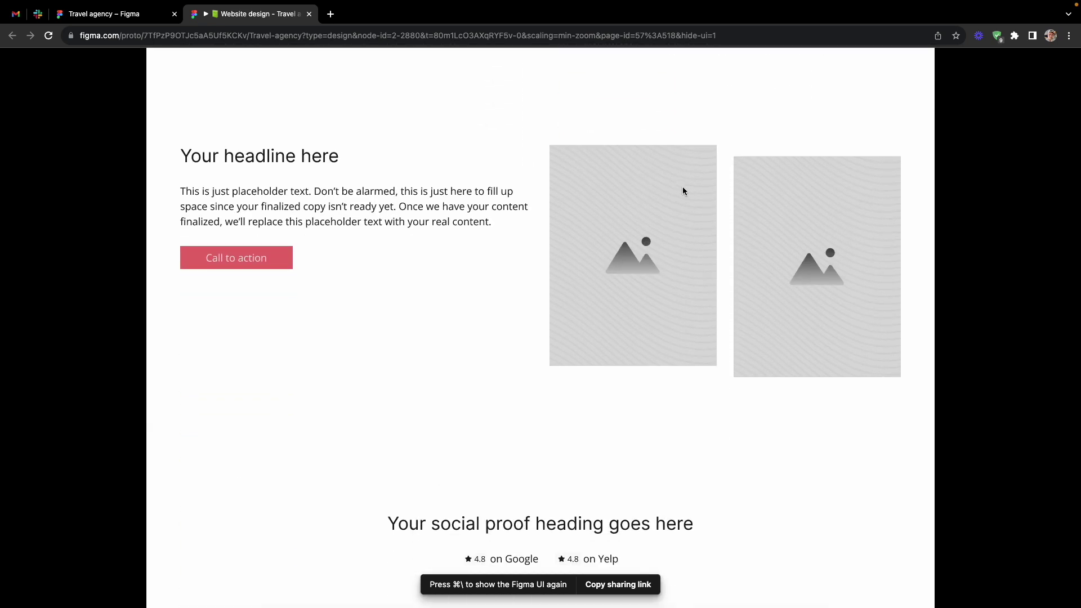
pyautogui.scroll(-7, 683, 191)
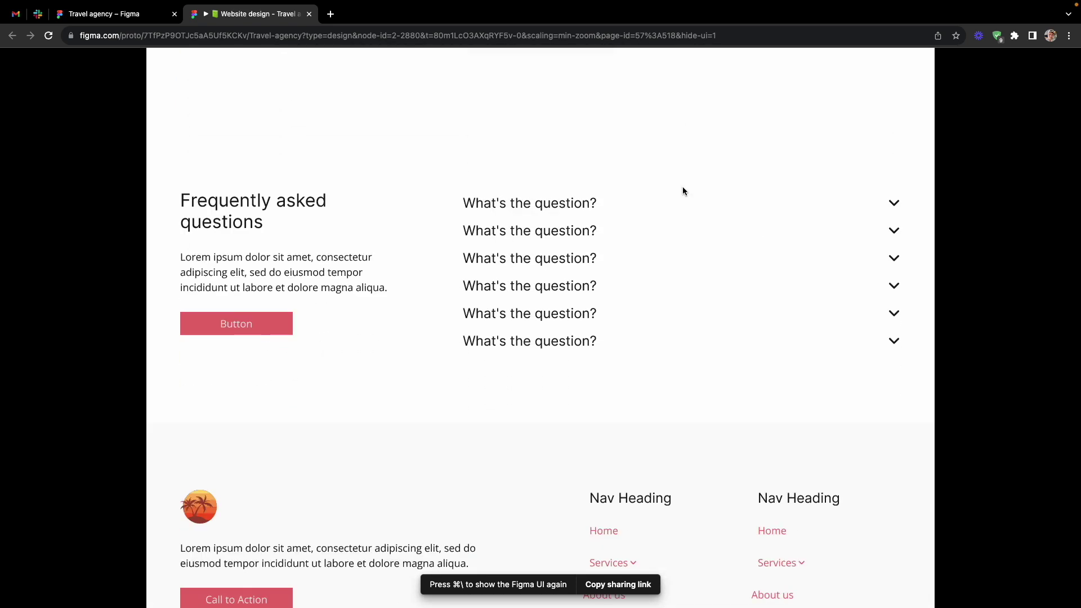
pyautogui.scroll(20, 644, 171)
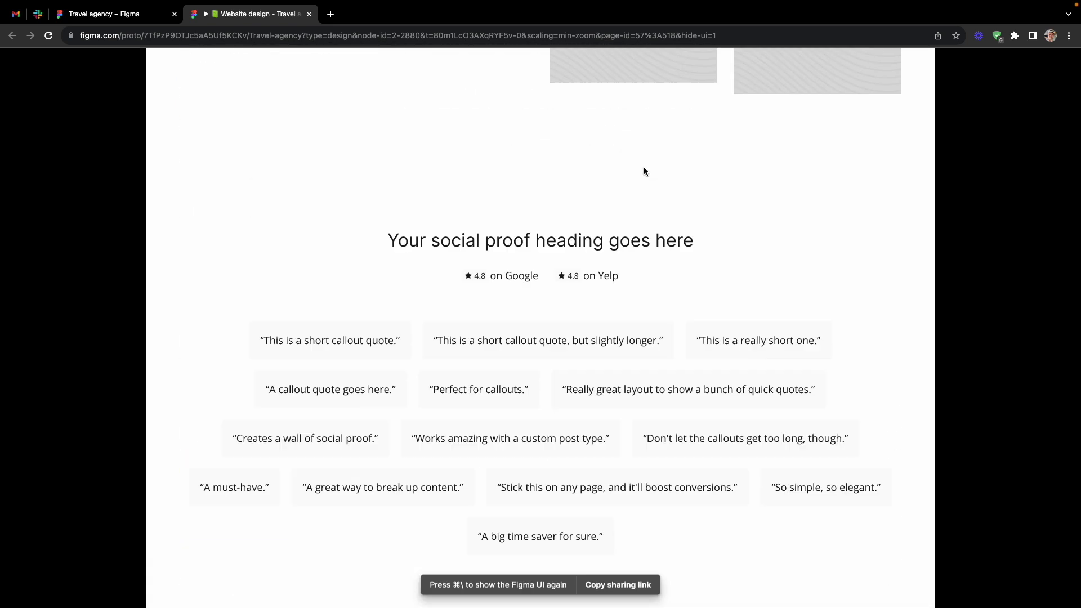
pyautogui.press('super+w')
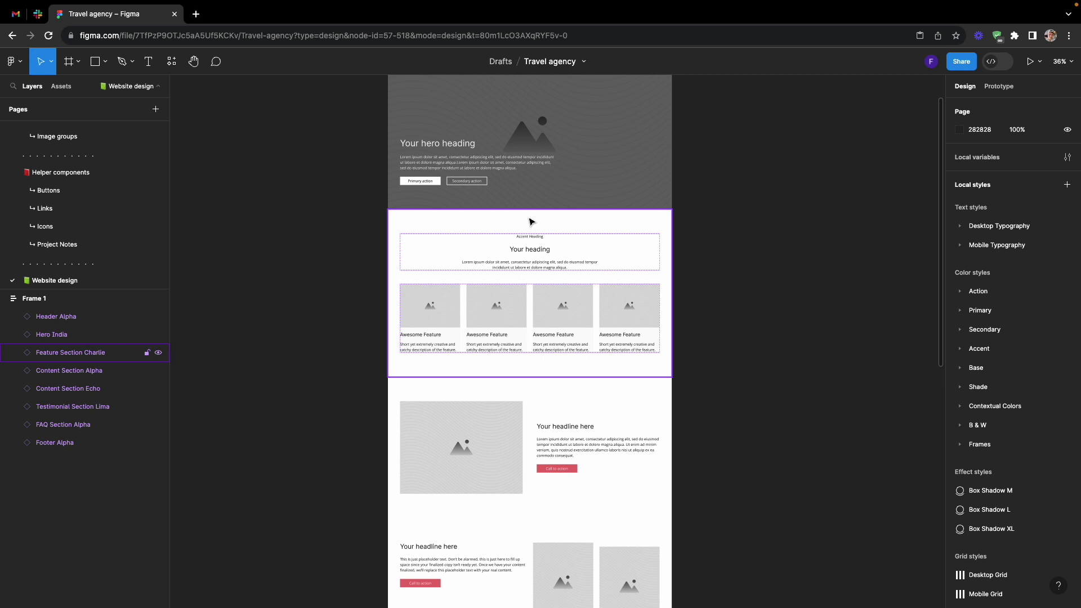
# - Give Header Alpha absolute positioning over the hero section and remove its white fill
pyautogui.scroll(3, 528, 219)
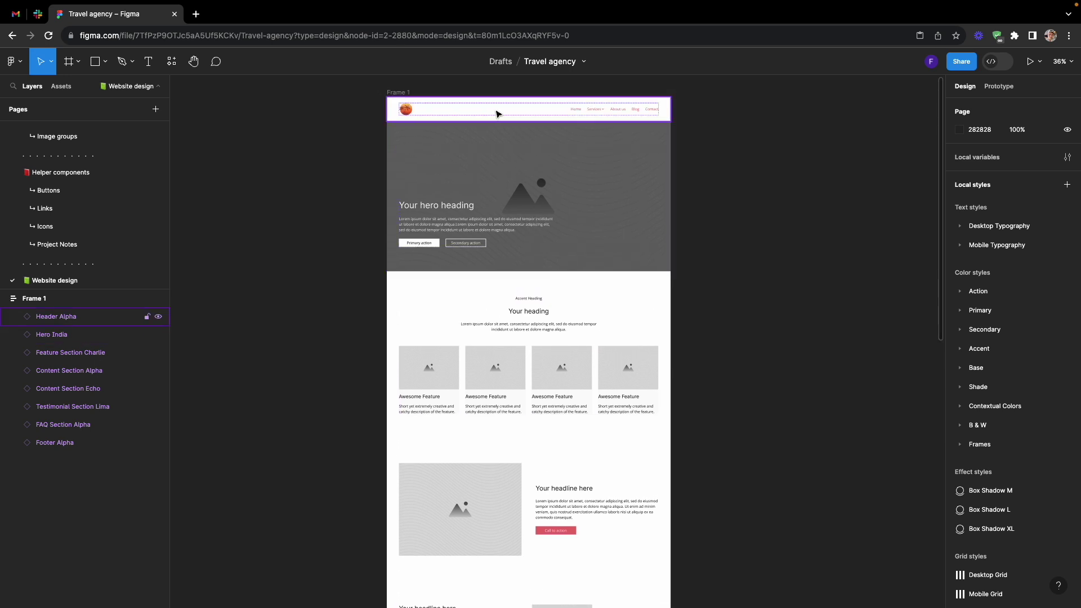
pyautogui.click(497, 114)
pyautogui.scroll(1, 506, 113)
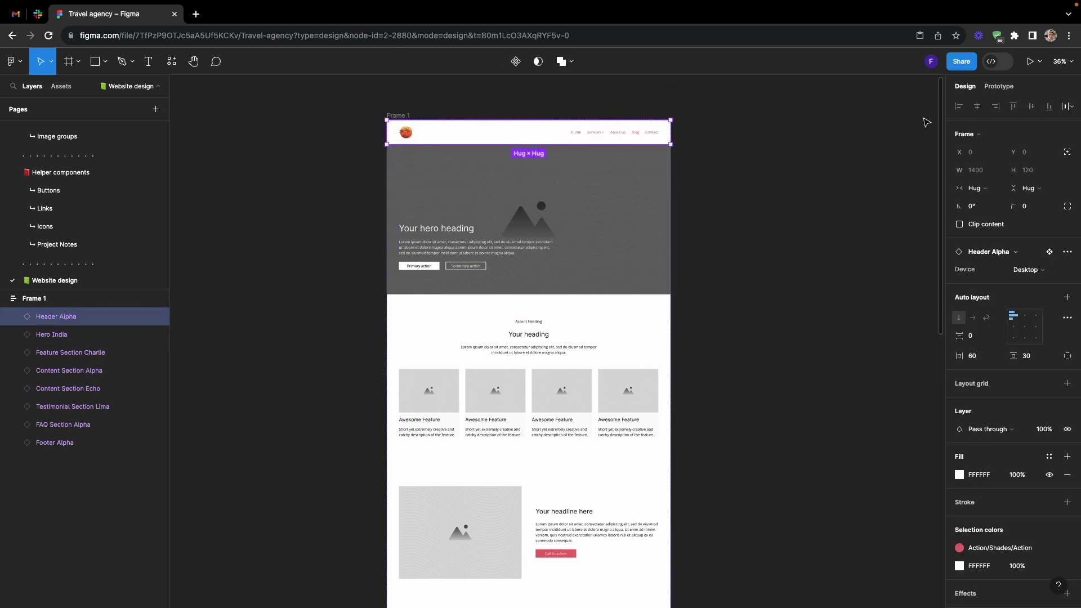
pyautogui.click(1067, 152)
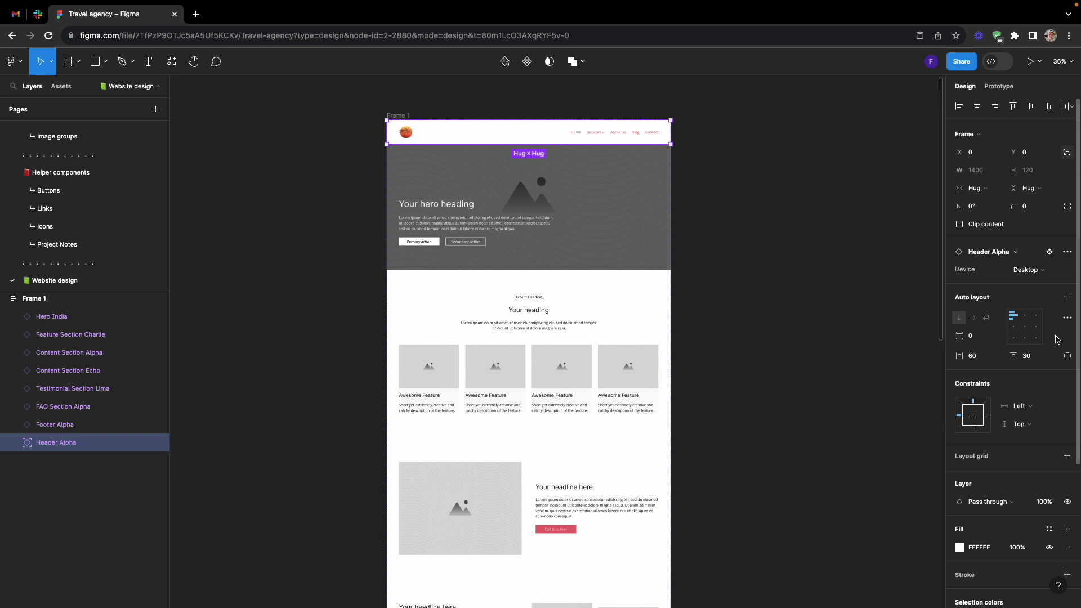
pyautogui.click(1067, 548)
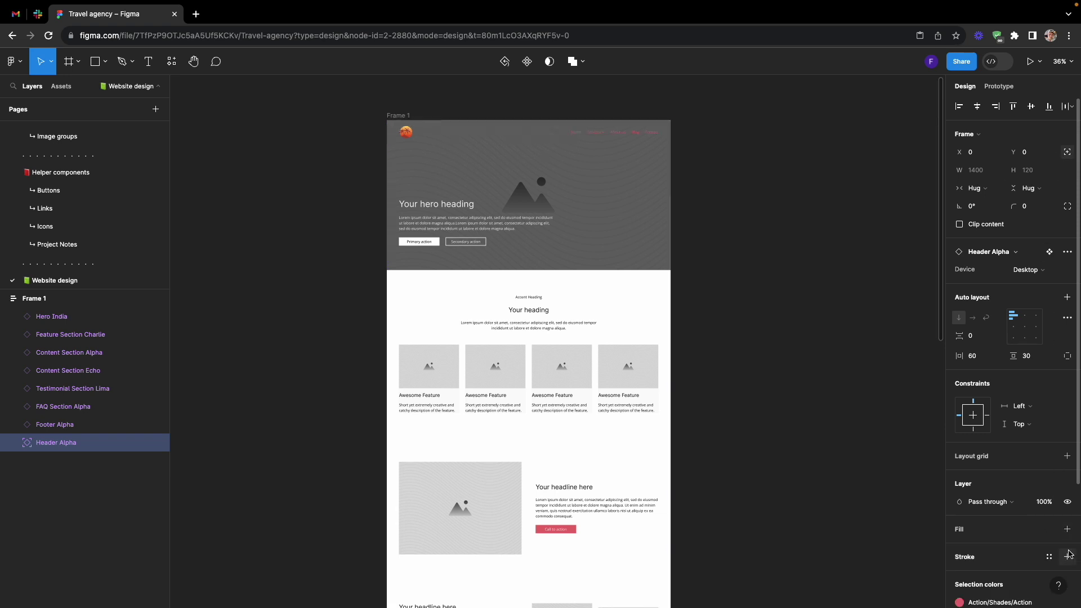
pyautogui.click(825, 338)
# - Change the hero heading to "Where Hearts Find Home"
pyautogui.scroll(-1, 826, 338)
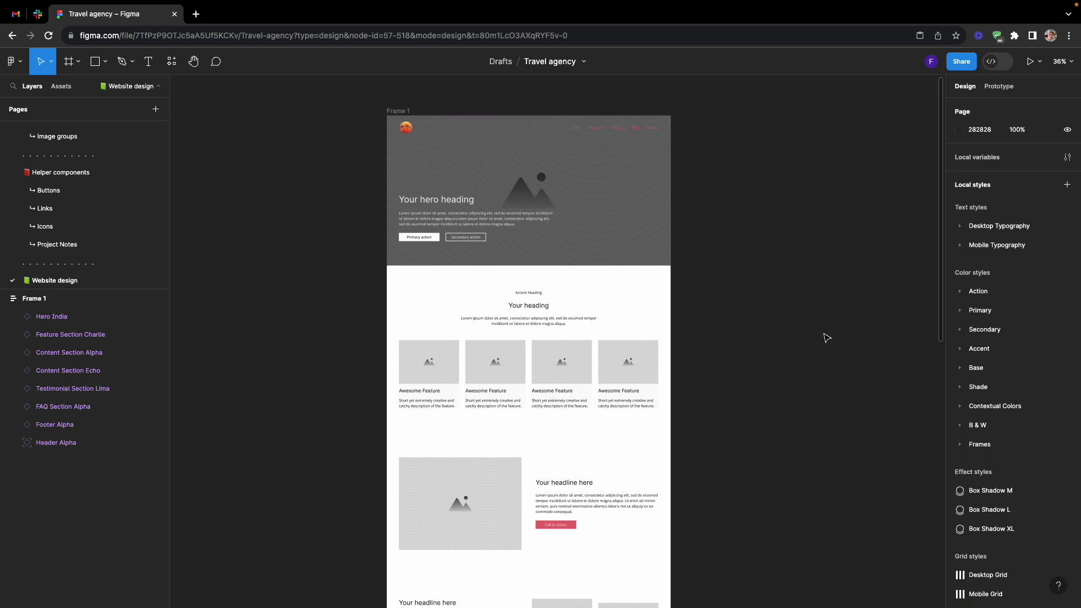
pyautogui.scroll(-5, 826, 338)
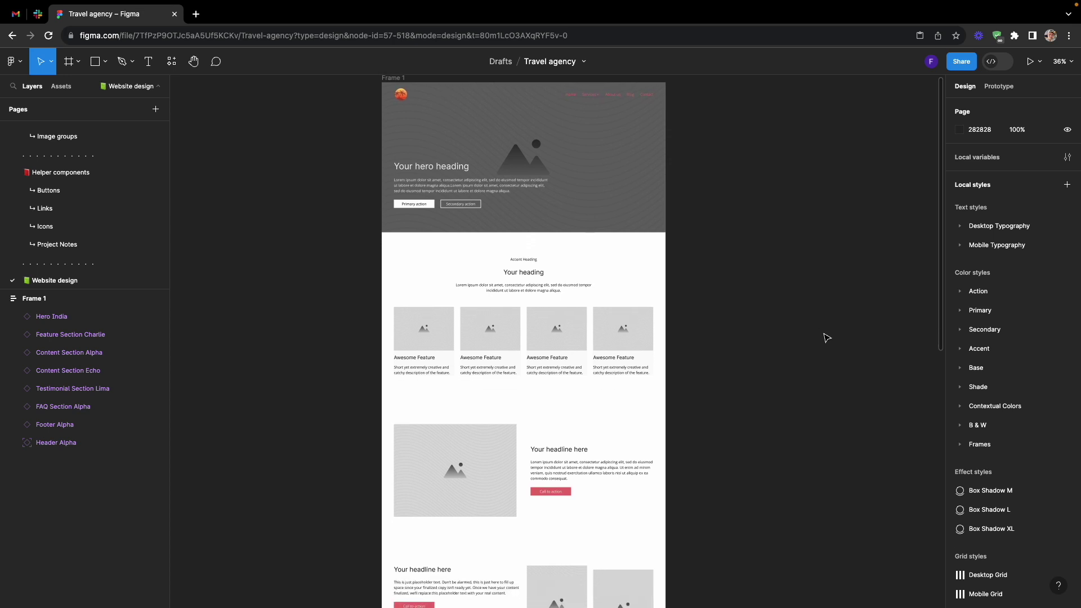
pyautogui.doubleClick(441, 170)
pyautogui.write('Where Hearts Find Home')
pyautogui.click(324, 230)
# - Remove the accent heading from Feature Section Charlie and change its main heading to "Choose your experience"
pyautogui.keyDown('super'); pyautogui.click(472, 259); pyautogui.keyUp('super')
pyautogui.press('BackSpace')
pyautogui.doubleClick(518, 259)
pyautogui.write('Choose your expe')
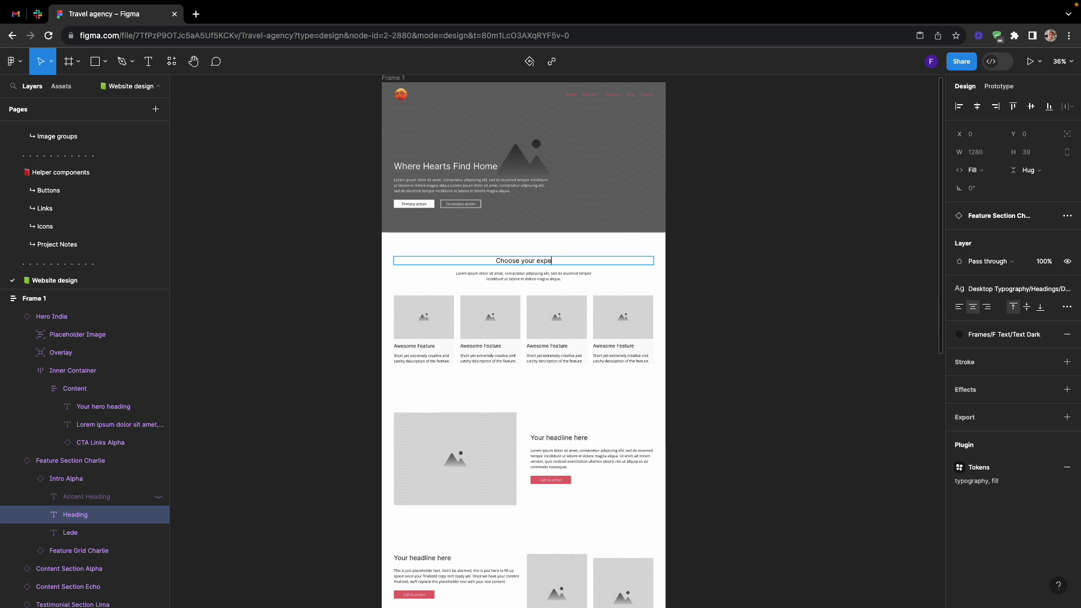
pyautogui.write('rience')
pyautogui.press('Escape')
pyautogui.press('Escape')
pyautogui.scroll(1, 705, 240)
pyautogui.scroll(-1, 705, 240)
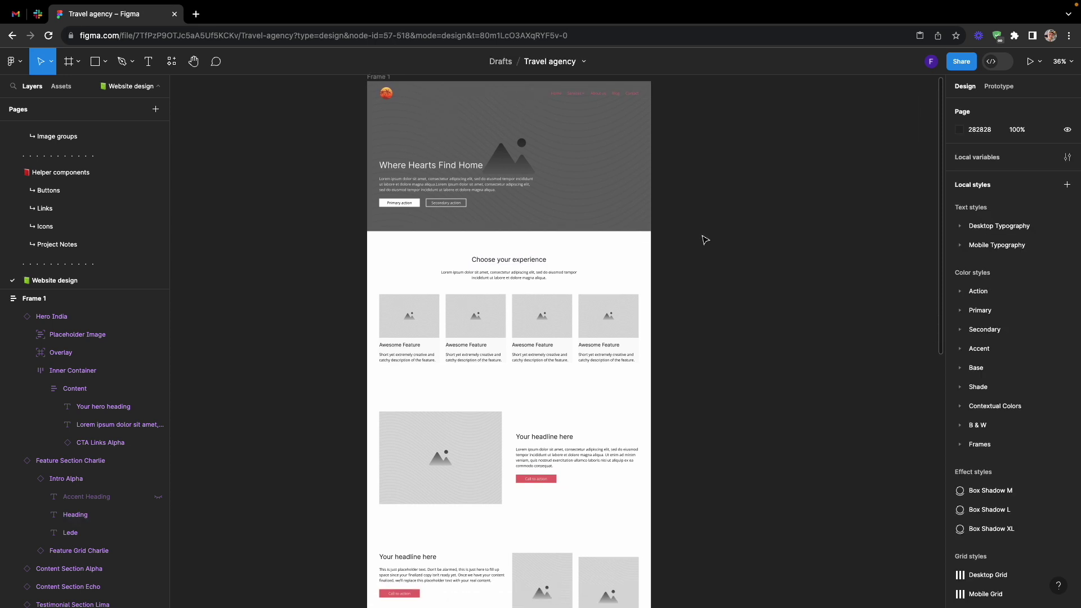
pyautogui.scroll(-3, 706, 240)
pyautogui.click(658, 248)
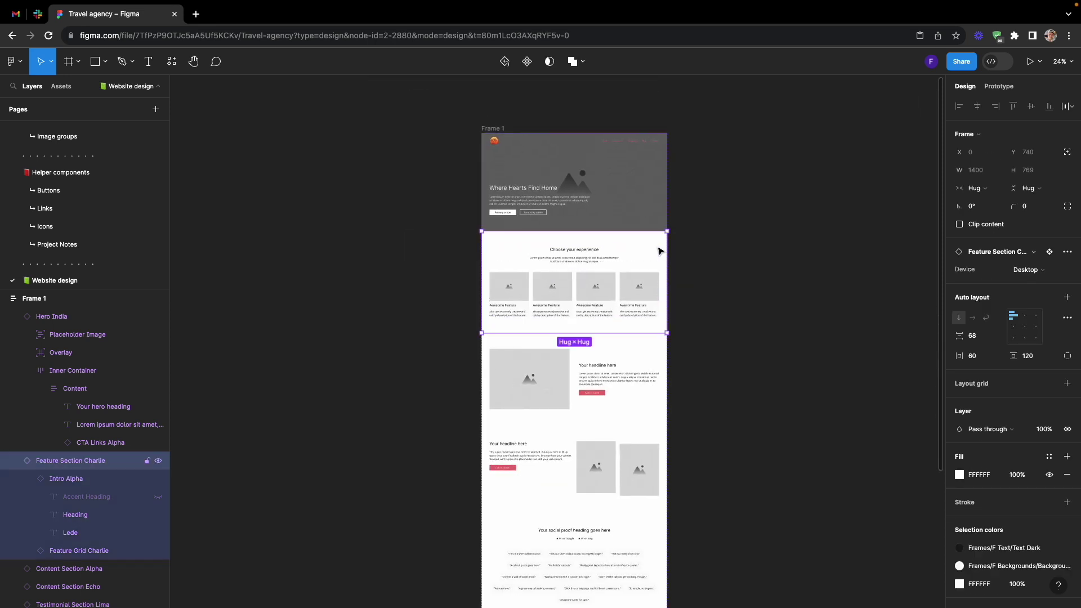
pyautogui.hscroll(4, 659, 250)
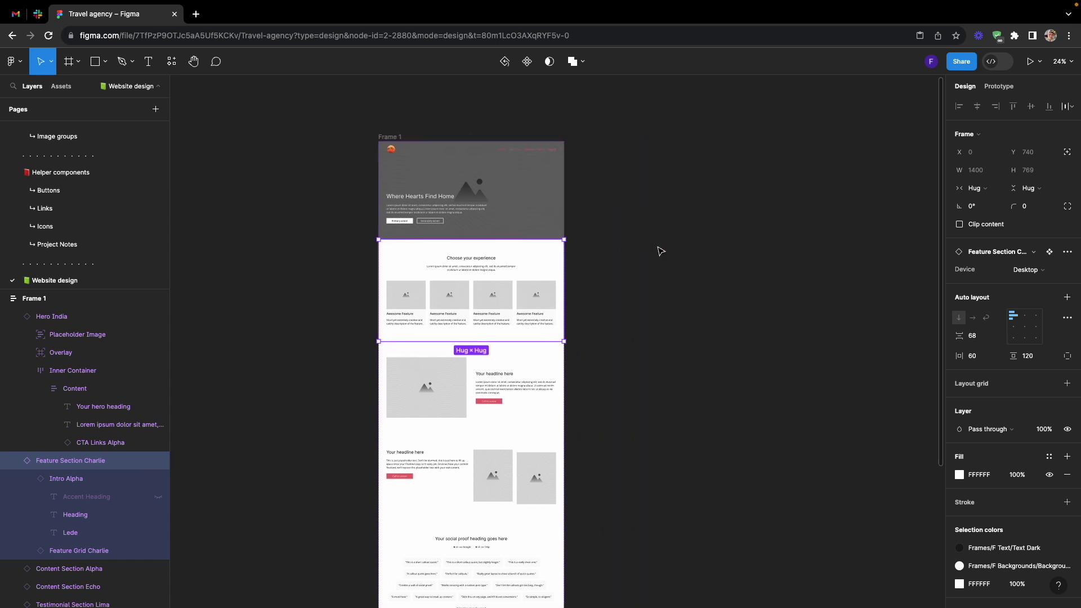
pyautogui.scroll(3, 462, 305)
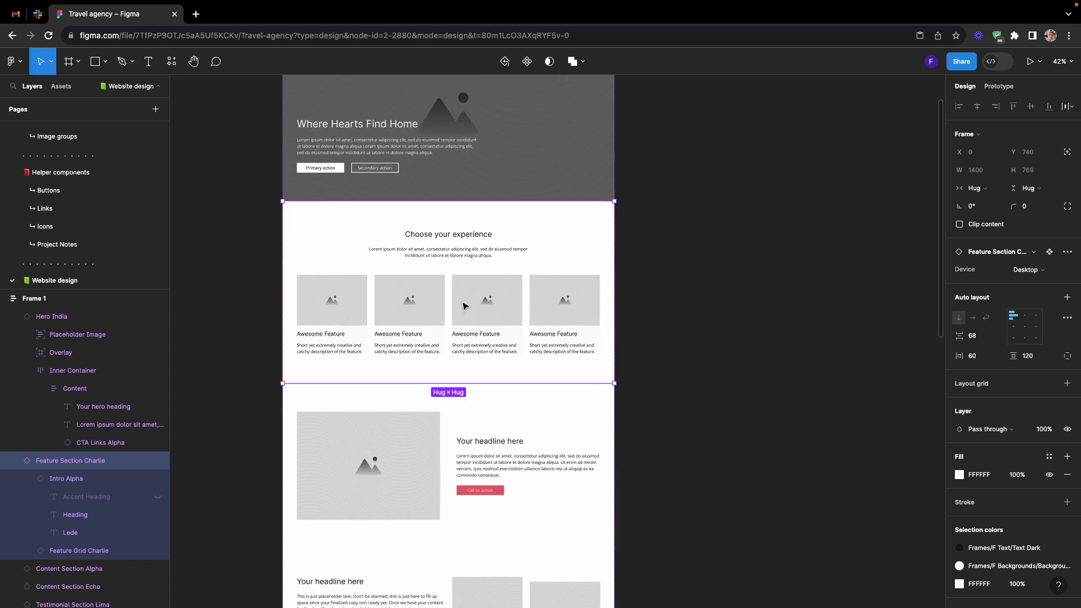
pyautogui.scroll(-2, 463, 305)
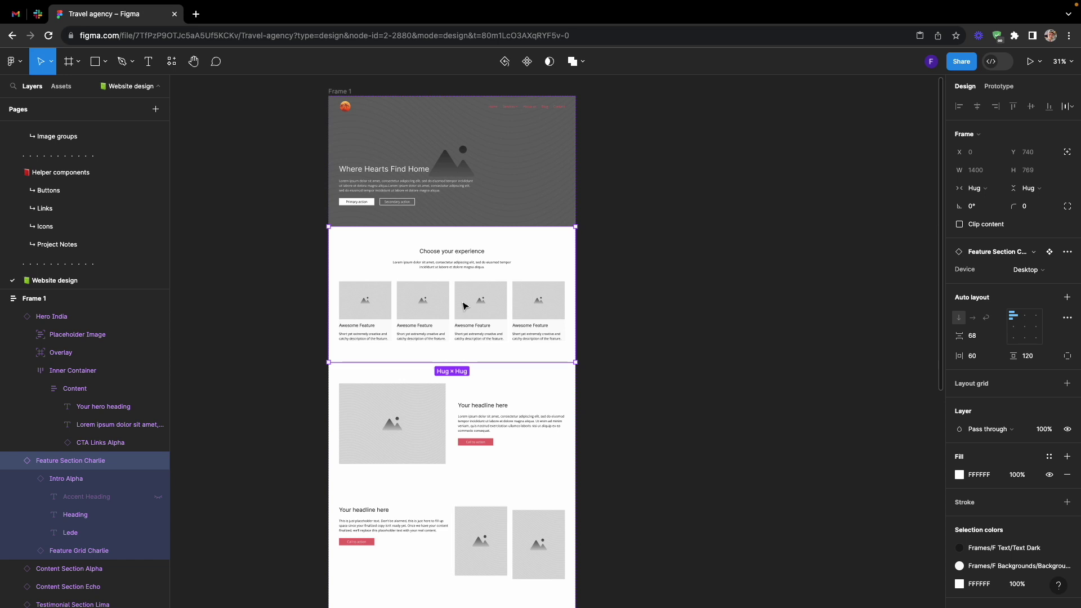
pyautogui.click(711, 300)
pyautogui.scroll(-2, 703, 294)
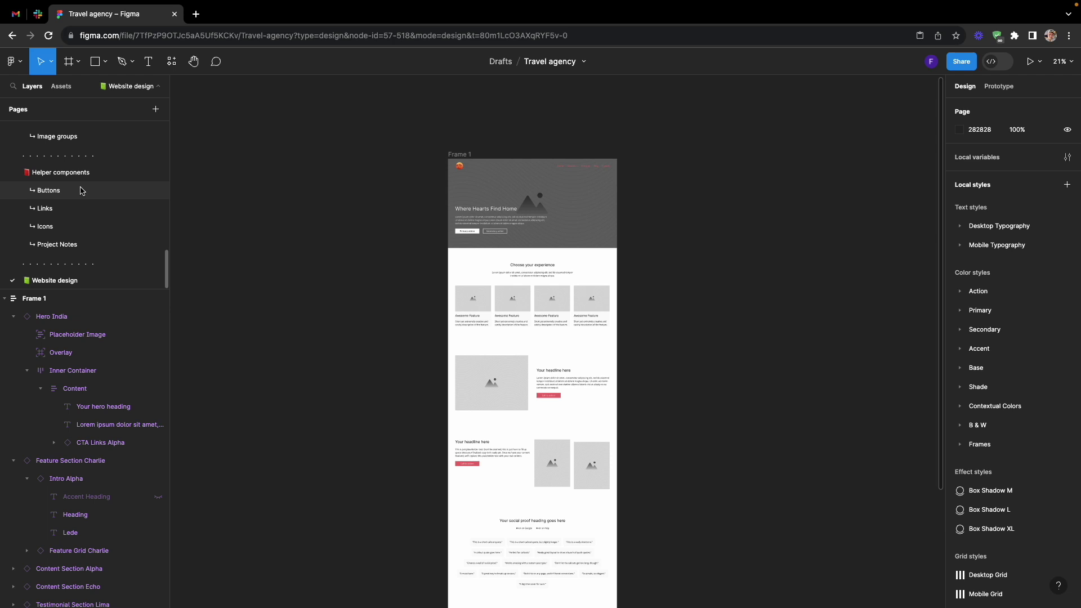
# - Add a page named "Custom components" and draw a rectangle on its canvas
pyautogui.click(156, 110)
pyautogui.write('Custom compone')
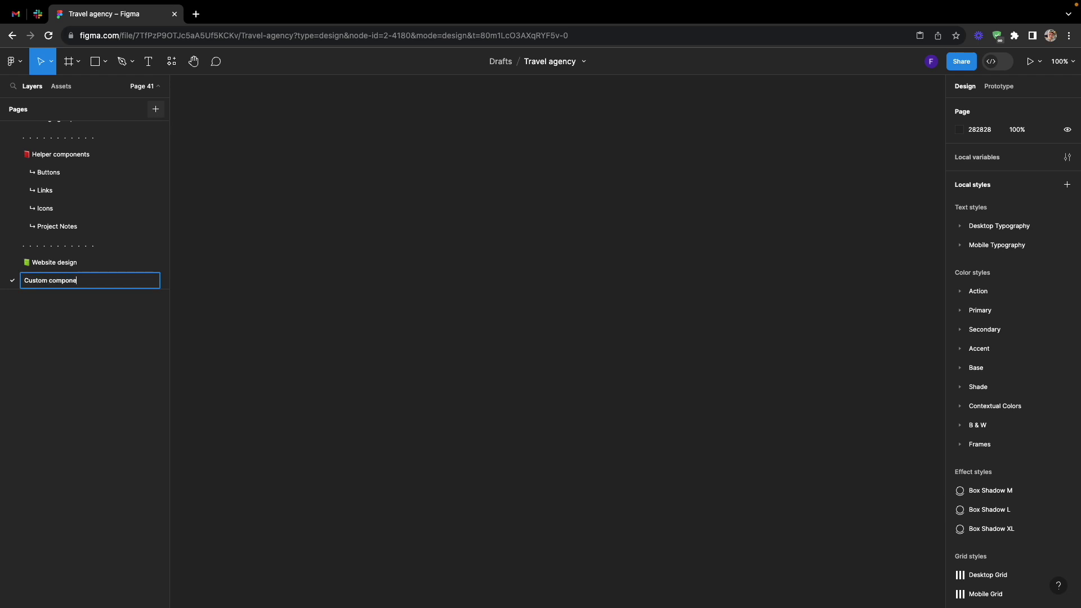
pyautogui.write('nts')
pyautogui.press('Return')
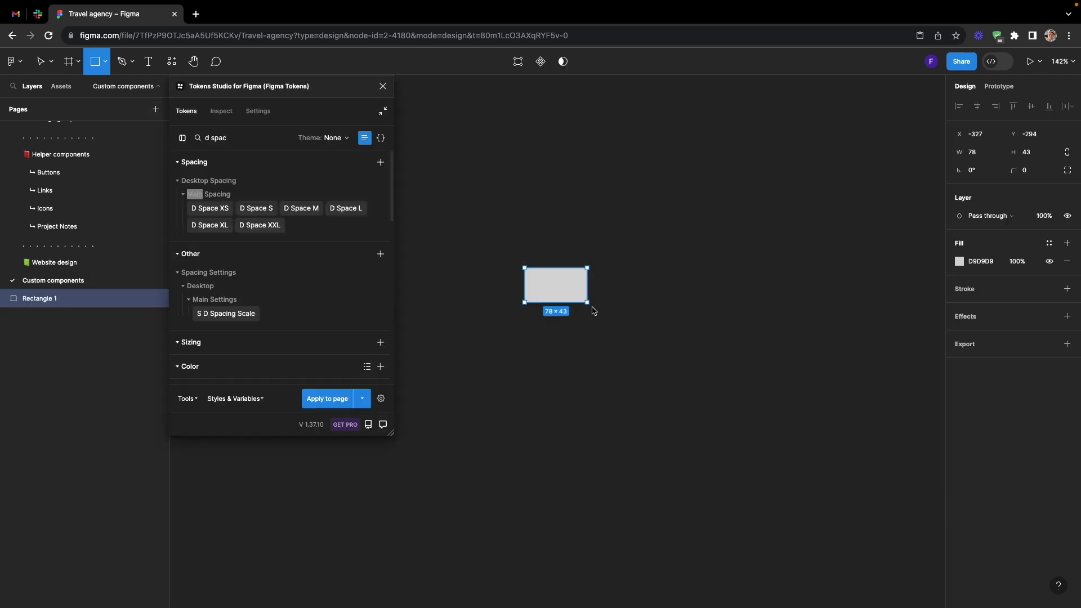
pyautogui.moveTo(591, 309); pyautogui.dragTo(627, 328)
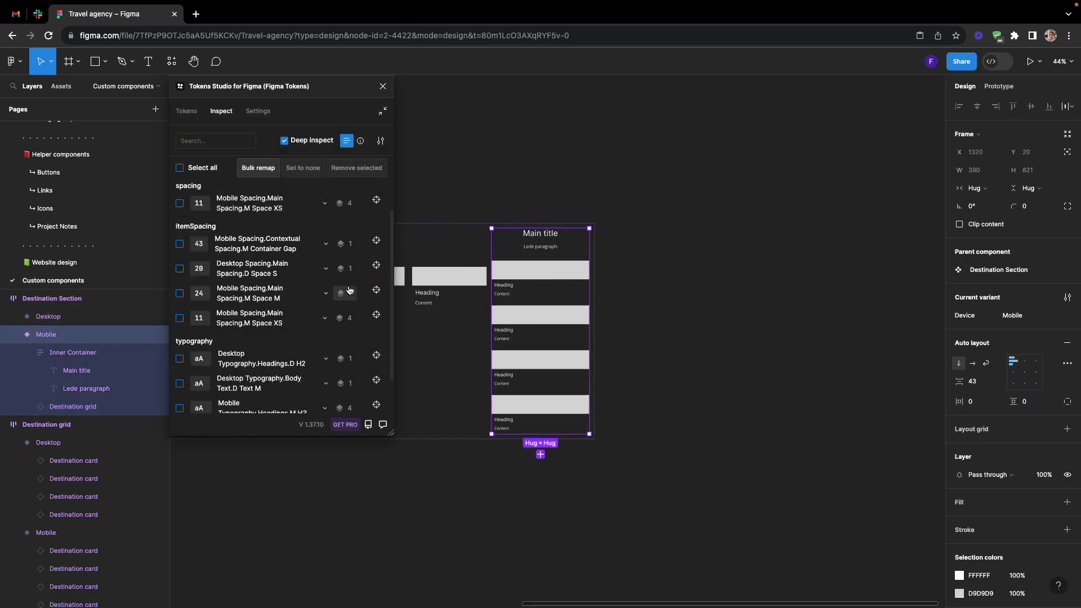
# - Remap the Destination Section Mobile variant's desktop tokens to M Space S for spacing, M H2 for the title and M Text M for the lede
pyautogui.click(345, 268)
pyautogui.click(326, 243)
pyautogui.click(331, 260)
pyautogui.click(357, 286)
pyautogui.click(325, 314)
pyautogui.write('M H2')
pyautogui.click(287, 340)
pyautogui.write('M Text M')
pyautogui.click(307, 393)
pyautogui.click(46, 335)
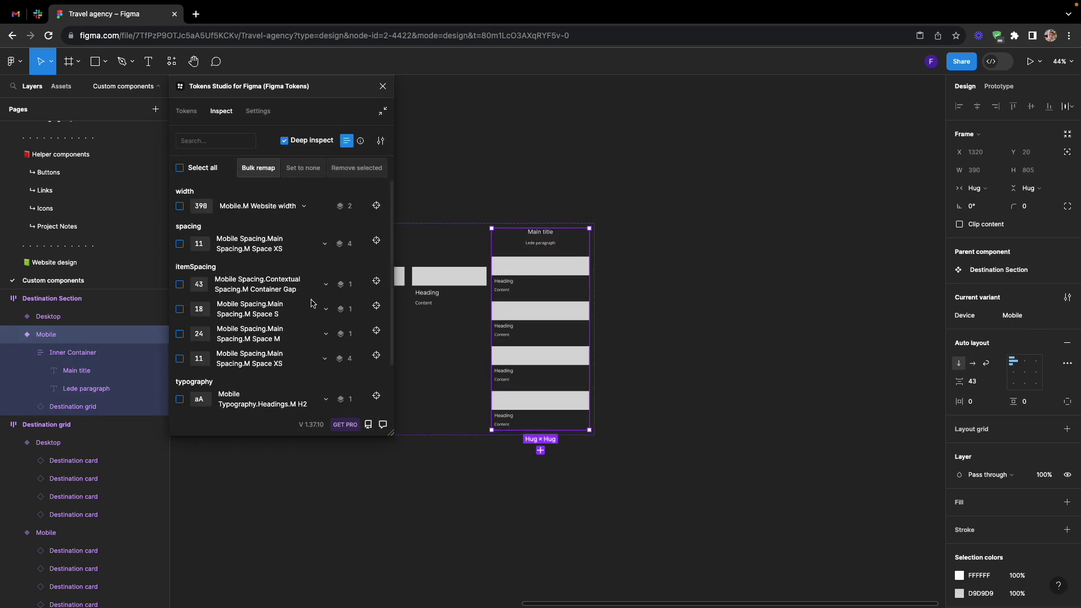
# - Find the mobile section spacing tokens and apply M Section Space M to the Destination Section's Mobile variant
pyautogui.click(186, 110)
pyautogui.click(504, 220)
pyautogui.write('sec')
pyautogui.click(45, 334)
pyautogui.write('M')
pyautogui.rightClick(221, 238)
pyautogui.click(237, 245)
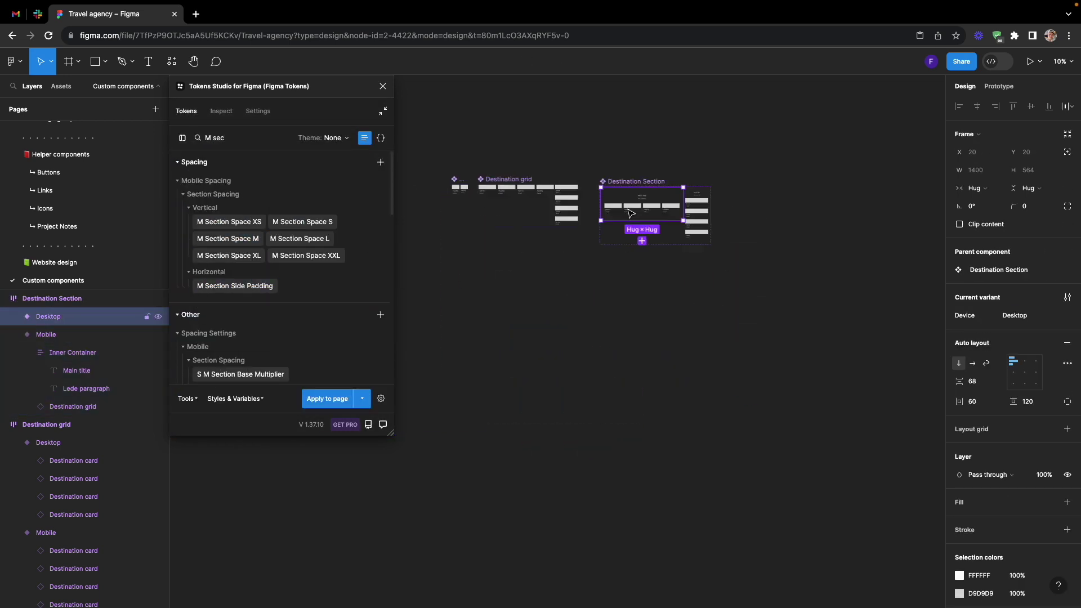
# - Replace the feature section on the Website design page with the custom Destination Section component
pyautogui.click(54, 263)
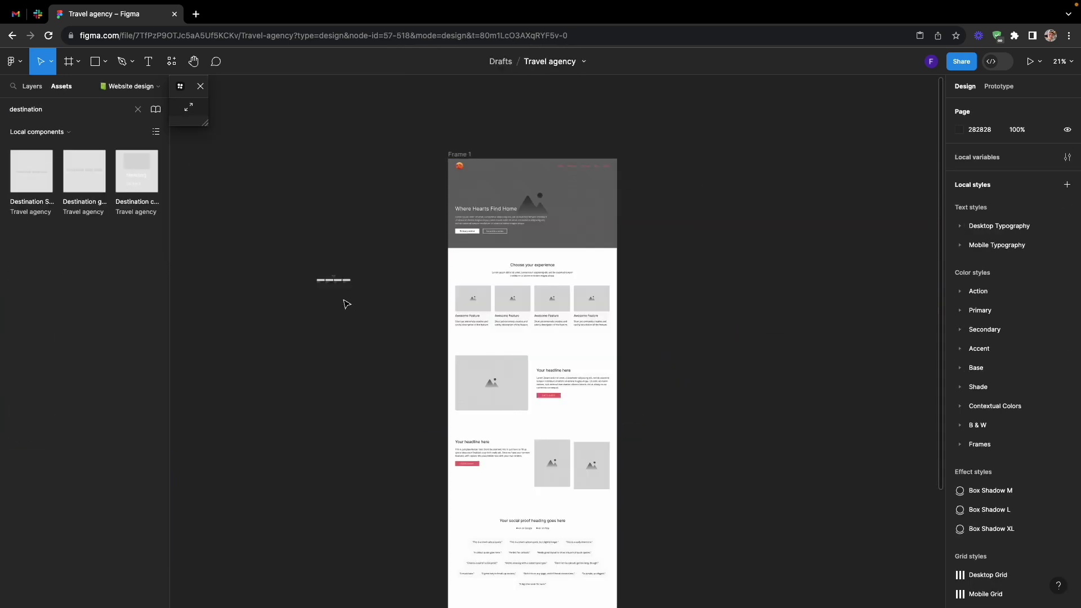
pyautogui.click(479, 267)
pyautogui.hotkey('shift', '2')
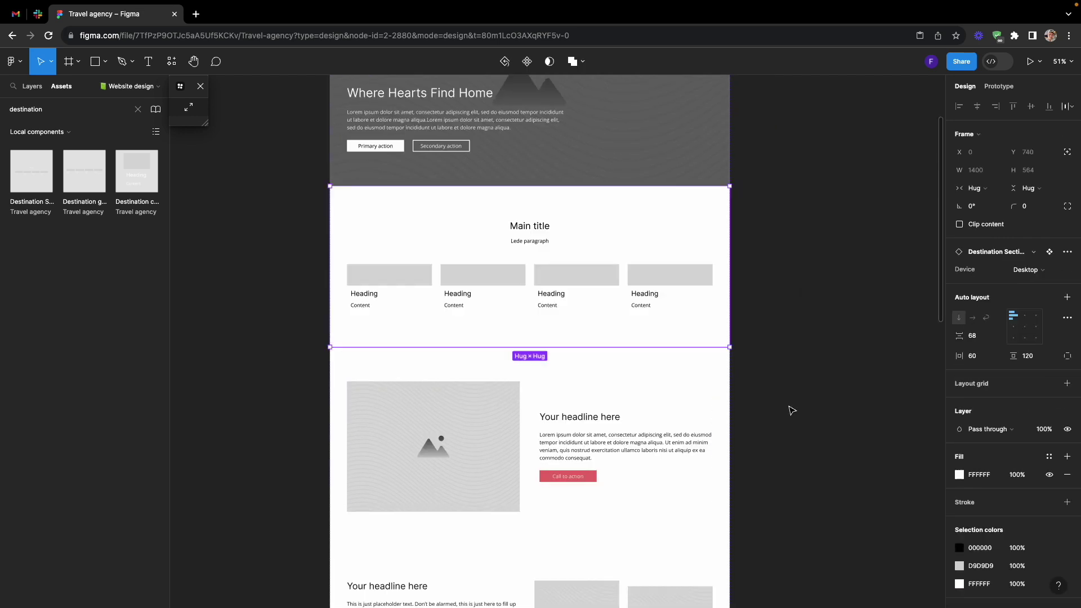
# - Apply a width token to the lede paragraph in the Destination Section's Desktop main component
pyautogui.click(379, 289)
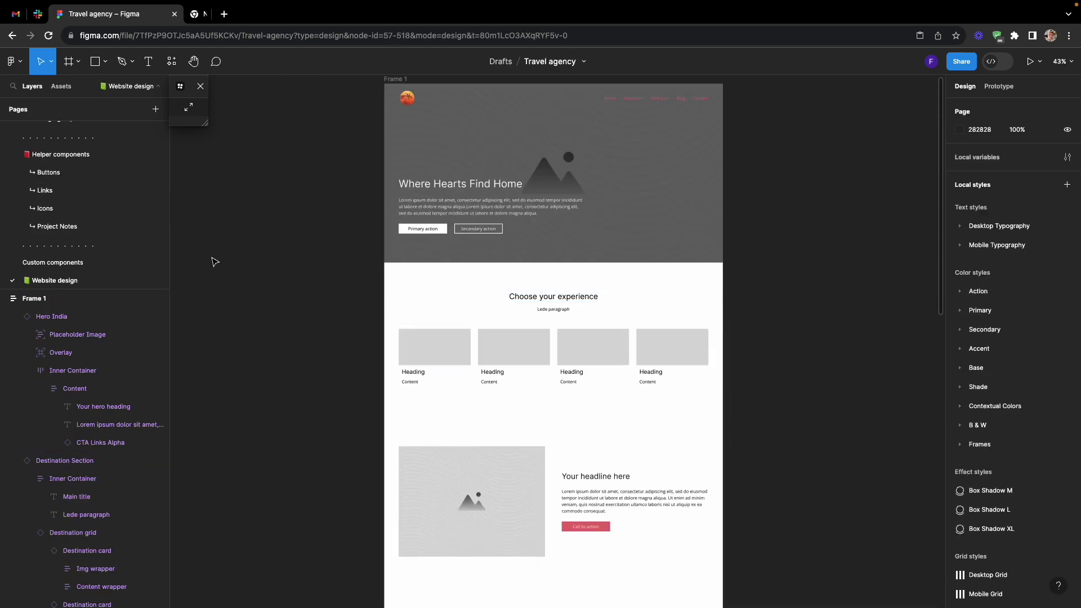
pyautogui.click(624, 304)
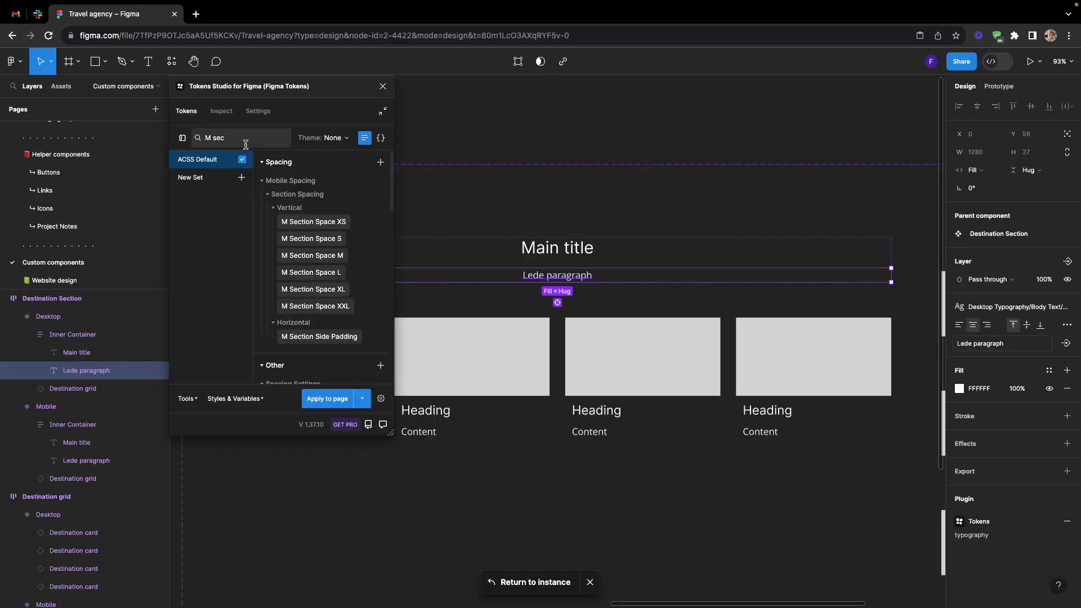
pyautogui.rightClick(338, 194)
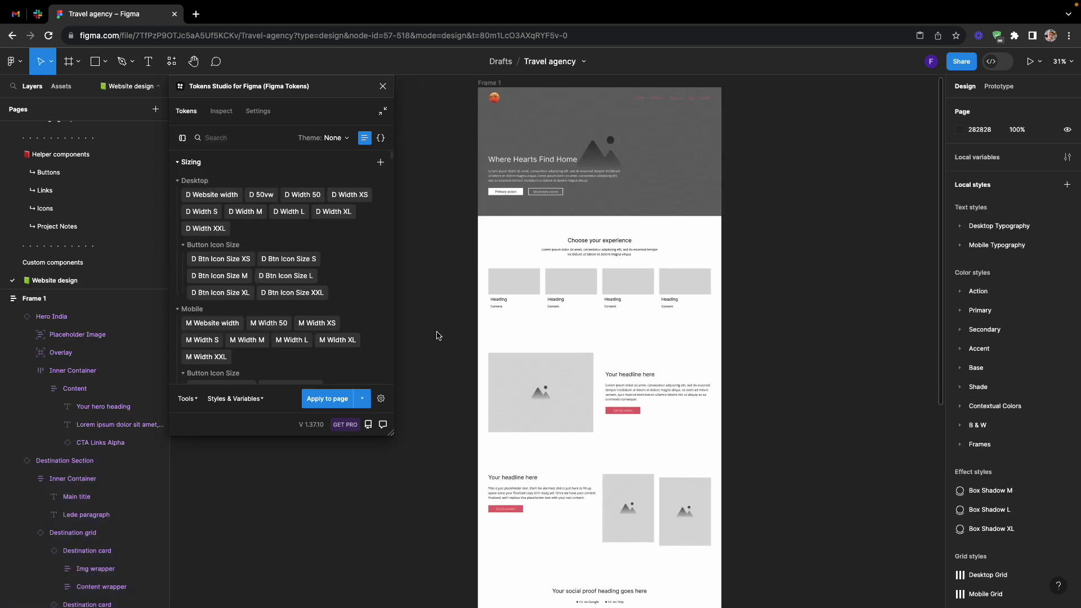
# - Search Google Images for "nature palm images" in a new browser tab, browse the results for beach photos, and close the tab
pyautogui.hotkey('ctrl', 't')
pyautogui.write('nature pal')
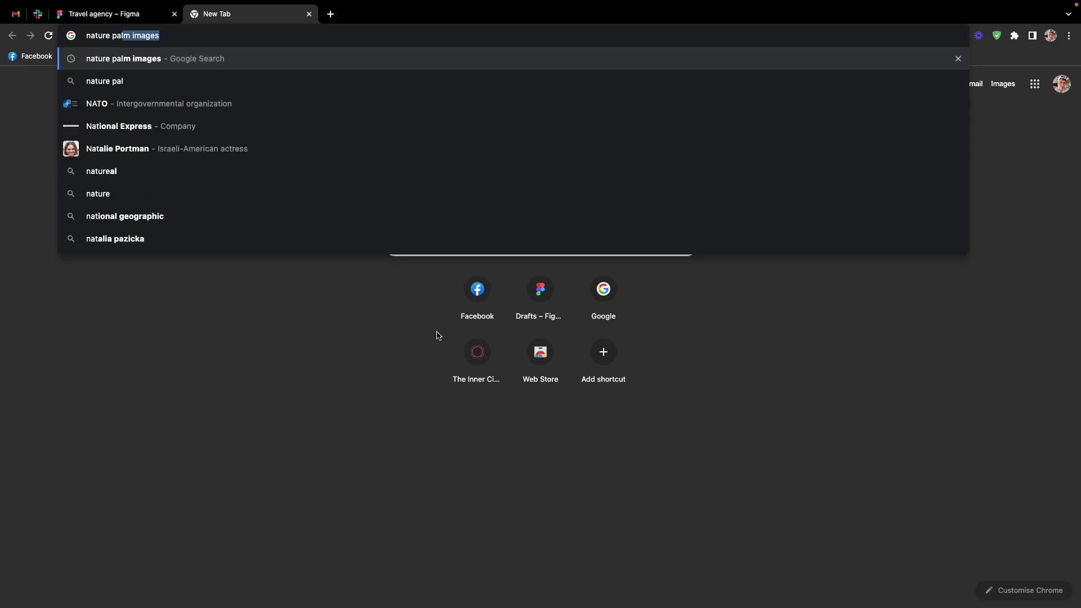
pyautogui.press('Return')
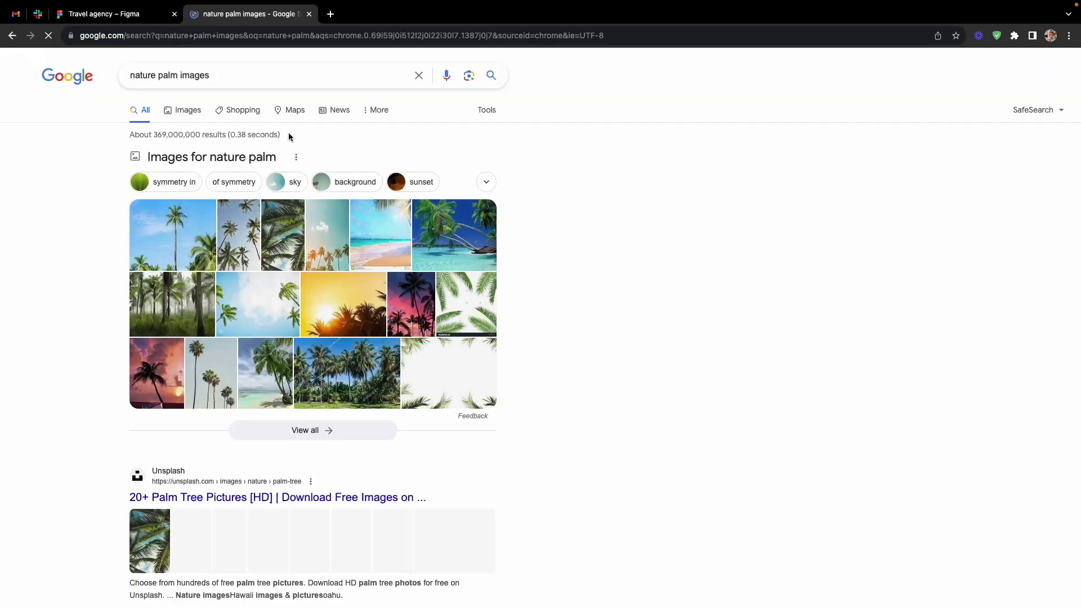
pyautogui.click(184, 110)
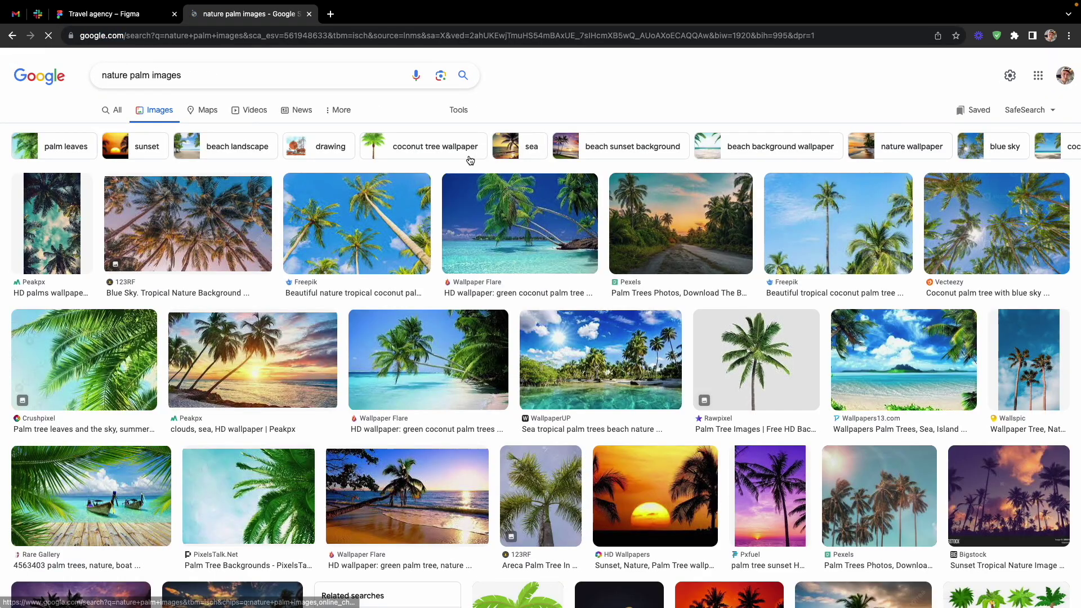
pyautogui.scroll(-9, 470, 160)
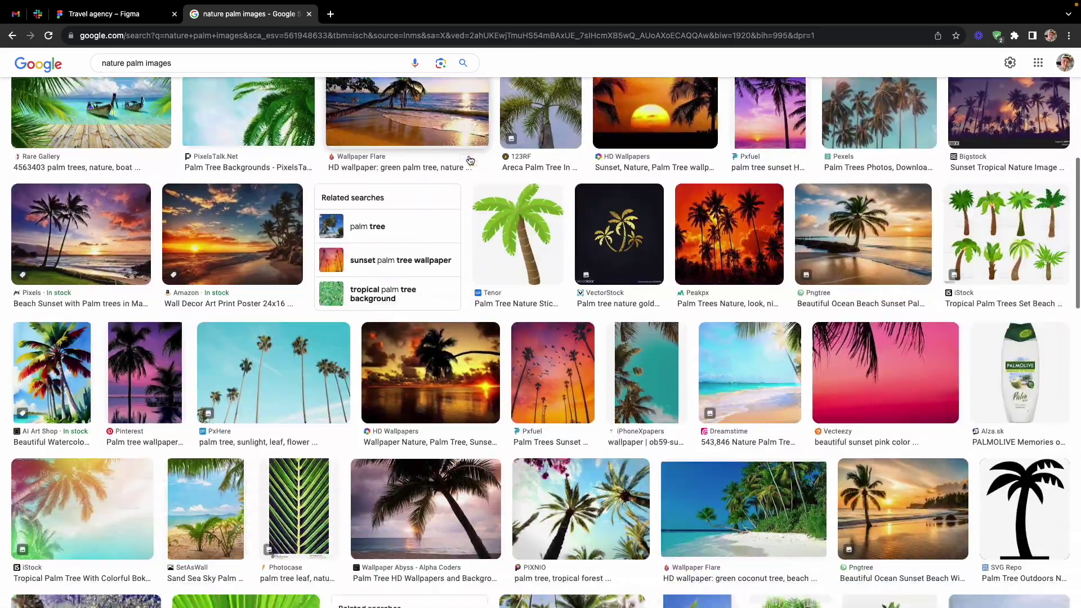
pyautogui.scroll(-4, 468, 154)
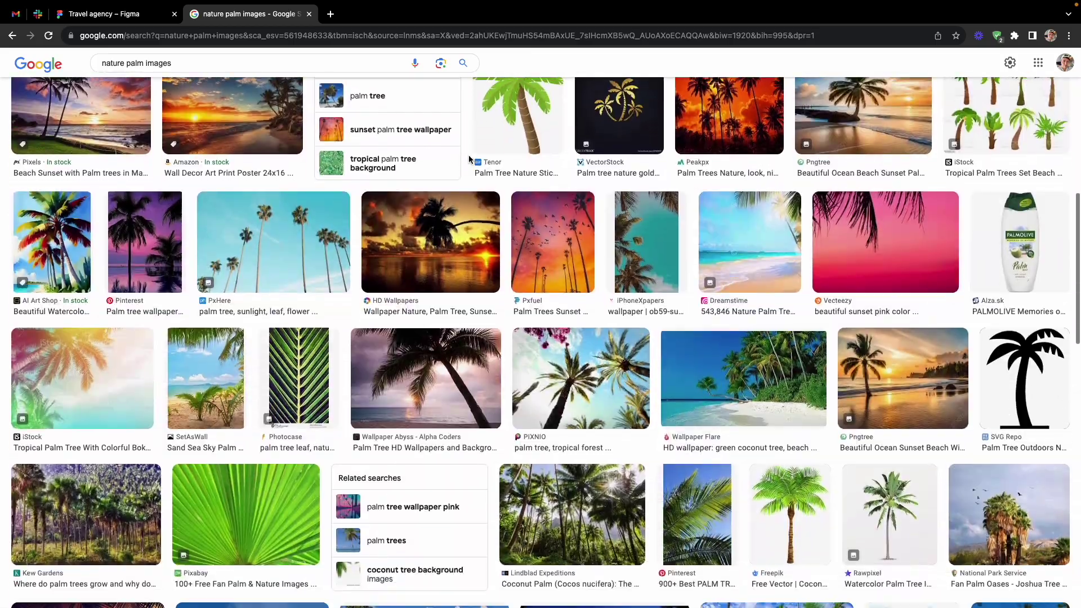
pyautogui.scroll(-20, 470, 160)
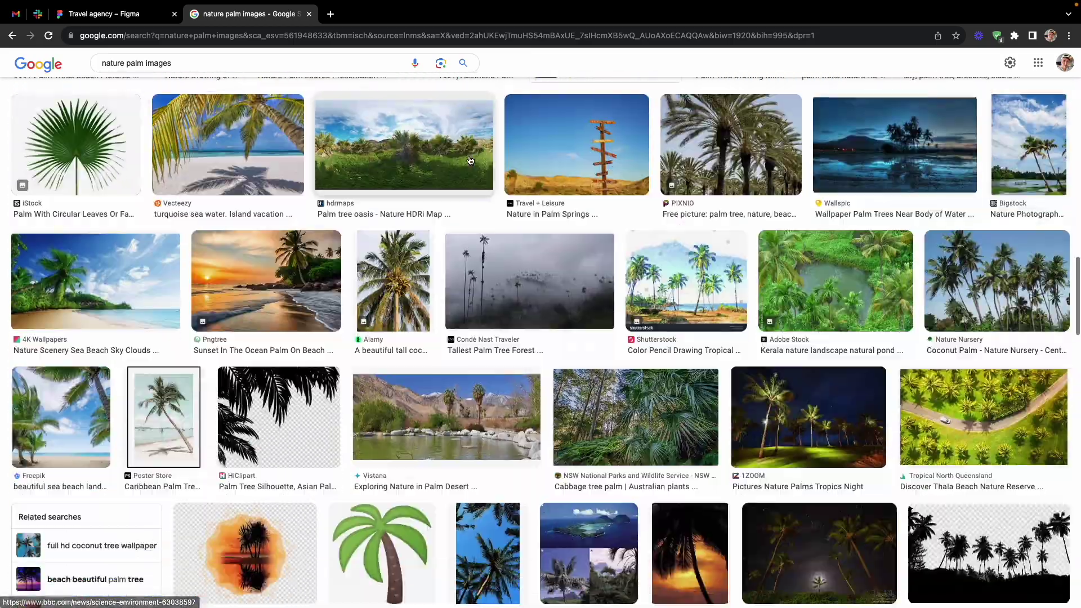
pyautogui.hotkey('ctrl', 'w')
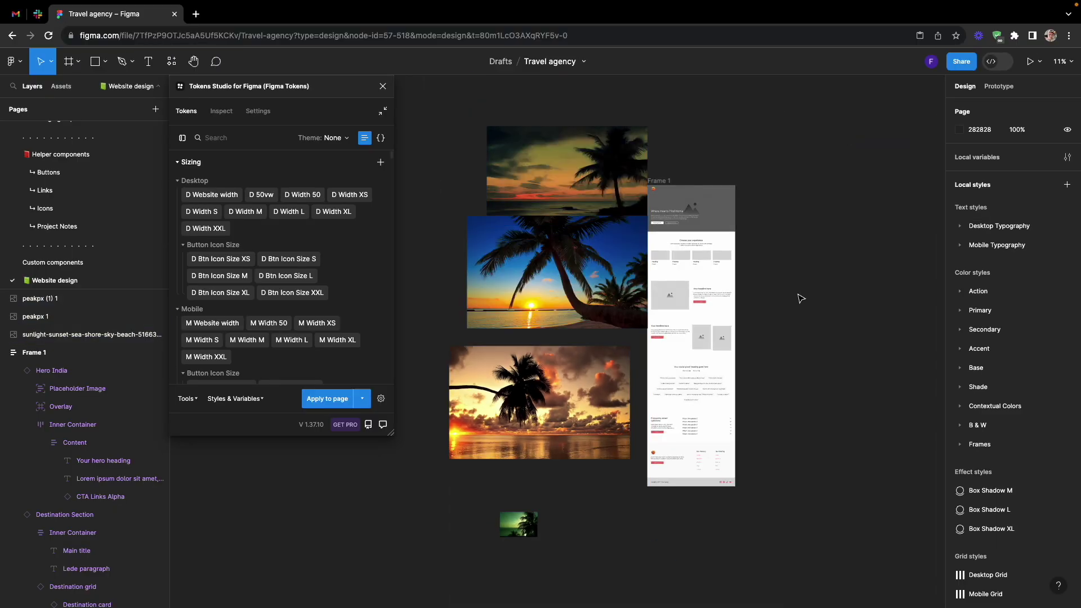
# - Line up the four palm photos in a column beside Frame 1 and scale the three large ones to half size
pyautogui.moveTo(566, 169); pyautogui.dragTo(529, 141)
pyautogui.moveTo(557, 272); pyautogui.dragTo(539, 264)
pyautogui.moveTo(539, 402); pyautogui.dragTo(540, 387)
pyautogui.moveTo(518, 524); pyautogui.dragTo(468, 468)
pyautogui.write('k50')
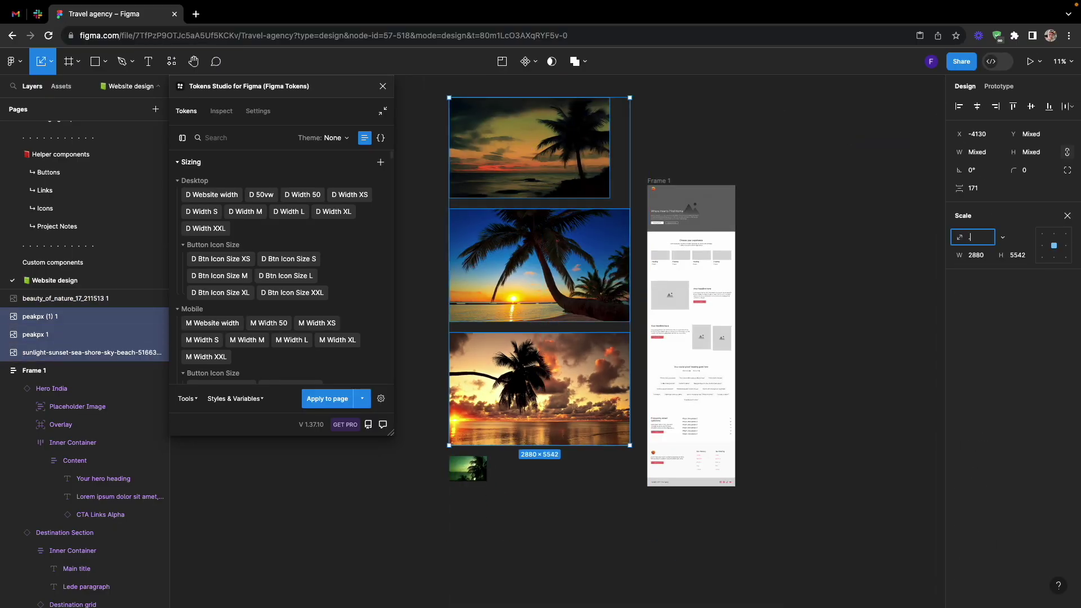
pyautogui.press('Return')
# - Copy the blue-sky palm sunset photo into the Placeholder Image layer of the Hero India section
pyautogui.click(539, 268)
pyautogui.scroll(6, 707, 193)
pyautogui.keyDown('super'); pyautogui.click(677, 226); pyautogui.keyUp('super')
pyautogui.click(45, 410)
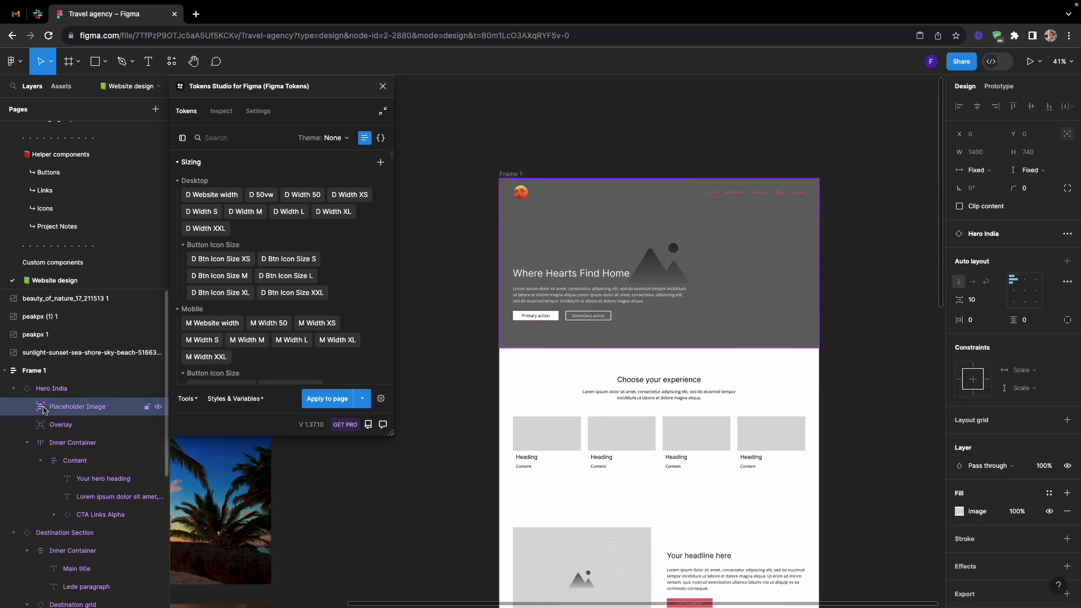
pyautogui.press('super+v')
pyautogui.click(868, 326)
# - Fill the first destination card's image with the dark sunset photo and the second card's with the blue-sky palm photo
pyautogui.scroll(-3, 868, 325)
pyautogui.scroll(-3, 868, 326)
pyautogui.scroll(-2, 869, 326)
pyautogui.click(489, 236)
pyautogui.click(950, 261)
pyautogui.click(702, 319)
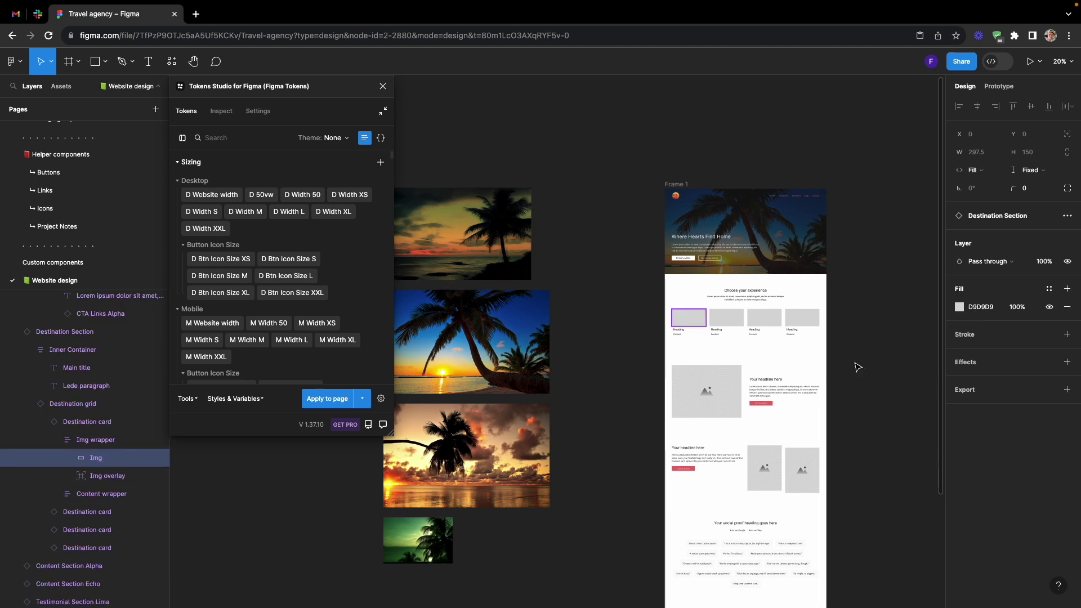
pyautogui.click(495, 341)
pyautogui.click(952, 261)
pyautogui.click(729, 318)
pyautogui.press('super+v')
# - Fill the third destination card's image with the orange sunset photo and the fourth card's with the green palm photo
pyautogui.click(506, 430)
pyautogui.click(952, 261)
pyautogui.click(765, 318)
pyautogui.press('super+v')
pyautogui.click(435, 524)
pyautogui.hotkey('ctrl', 'c')
pyautogui.click(802, 318)
pyautogui.hotkey('ctrl', 'v')
pyautogui.click(858, 332)
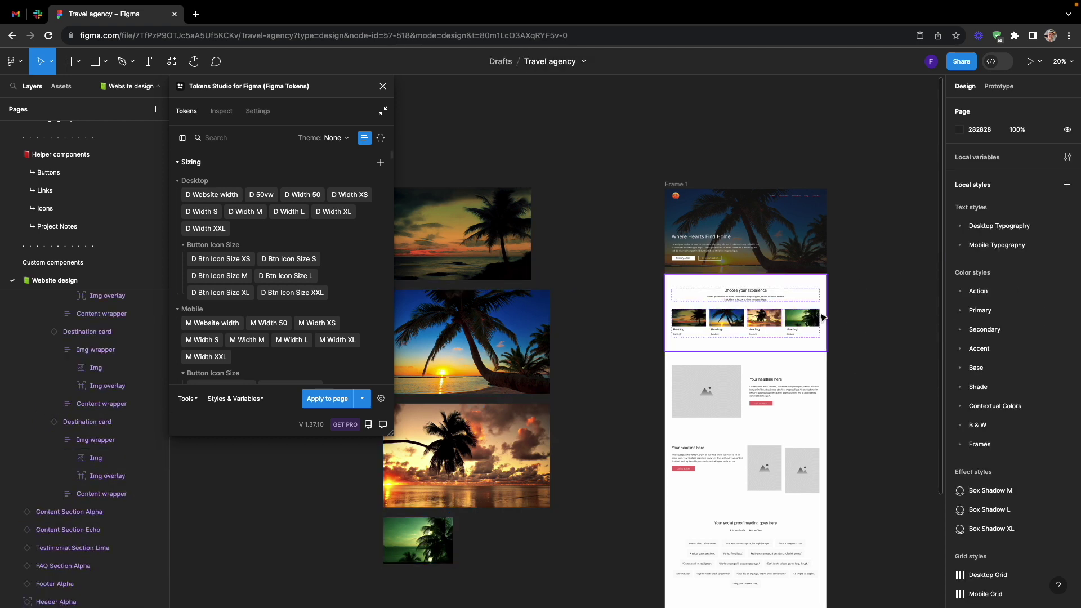
# - Rename the four destination card headings to Guatemala, Costa Rica, Panama and Puerto Rico
pyautogui.scroll(5, 823, 318)
pyautogui.doubleClick(503, 354)
pyautogui.write('Gua')
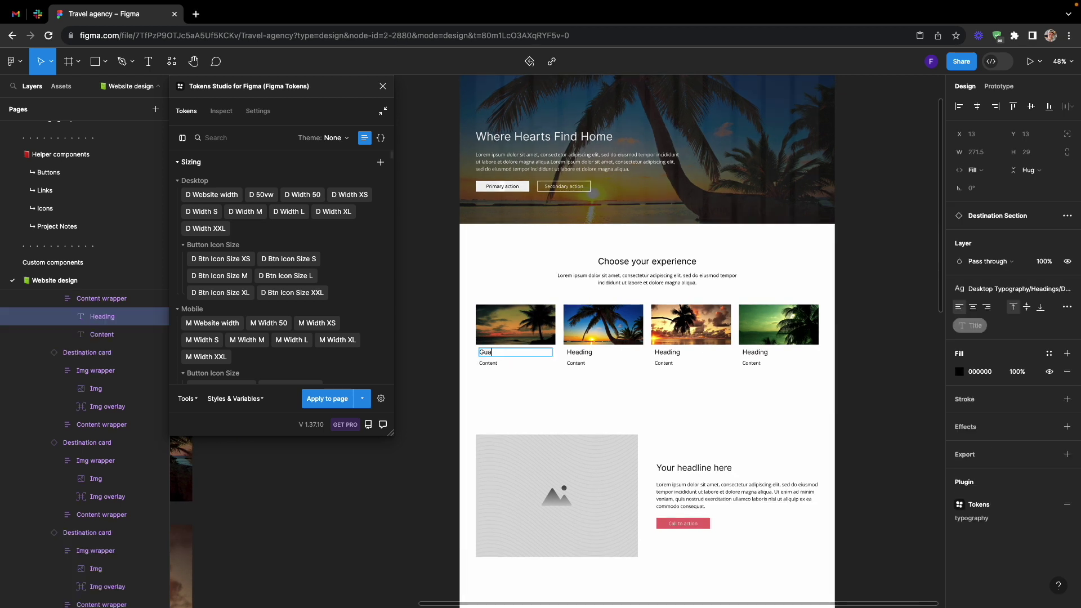
pyautogui.write('temala')
pyautogui.press('Tab')
pyautogui.write('Costa Rica')
pyautogui.press('Tab')
pyautogui.write('Panama')
pyautogui.press('Tab')
pyautogui.write('Puerto Rico')
# - In the Destination card main component, apply D Space XS as the Desktop content wrapper's gap and M Space XS to the Mobile content wrapper
pyautogui.keyDown('super'); pyautogui.click(515, 325); pyautogui.keyUp('super')
pyautogui.hotkey('shift', 'Return')
pyautogui.hotkey('shift', 'Return')
pyautogui.click(1051, 235)
pyautogui.doubleClick(572, 370)
pyautogui.click(236, 137)
pyautogui.write('d s')
pyautogui.click(218, 208)
pyautogui.rightClick(218, 208)
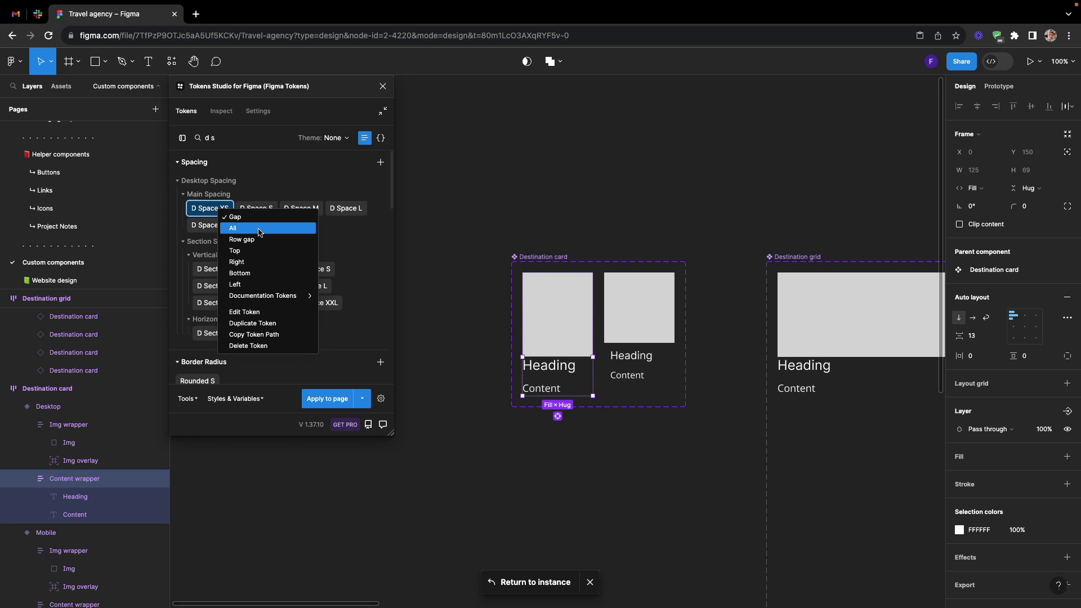
pyautogui.click(636, 366)
pyautogui.rightClick(209, 208)
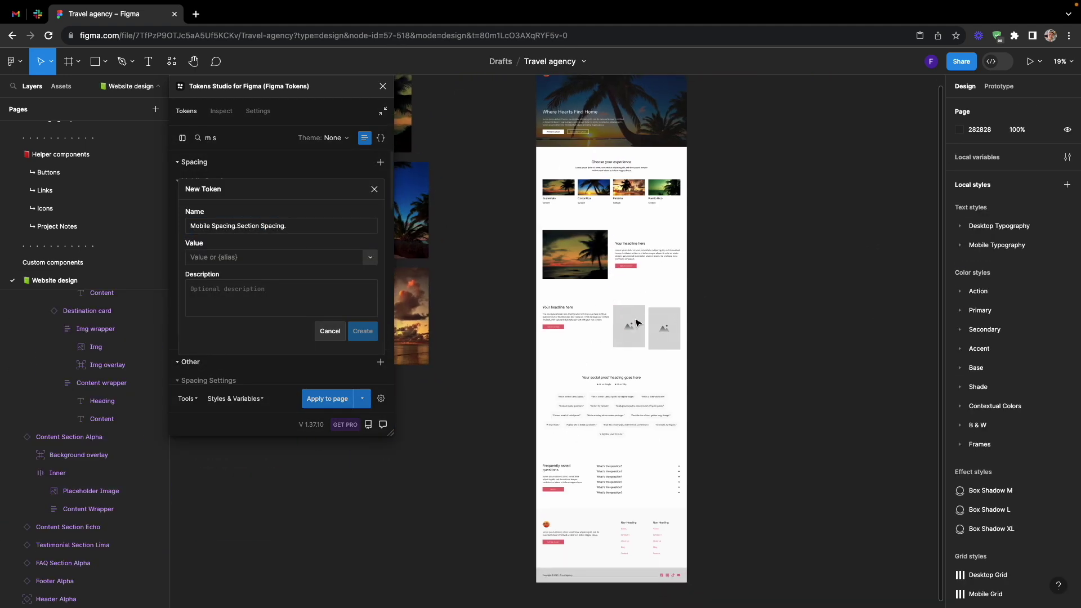
# - Fill the two placeholder images in Content Section Echo with the blue-sky and orange sunset palm photos
pyautogui.click(637, 322)
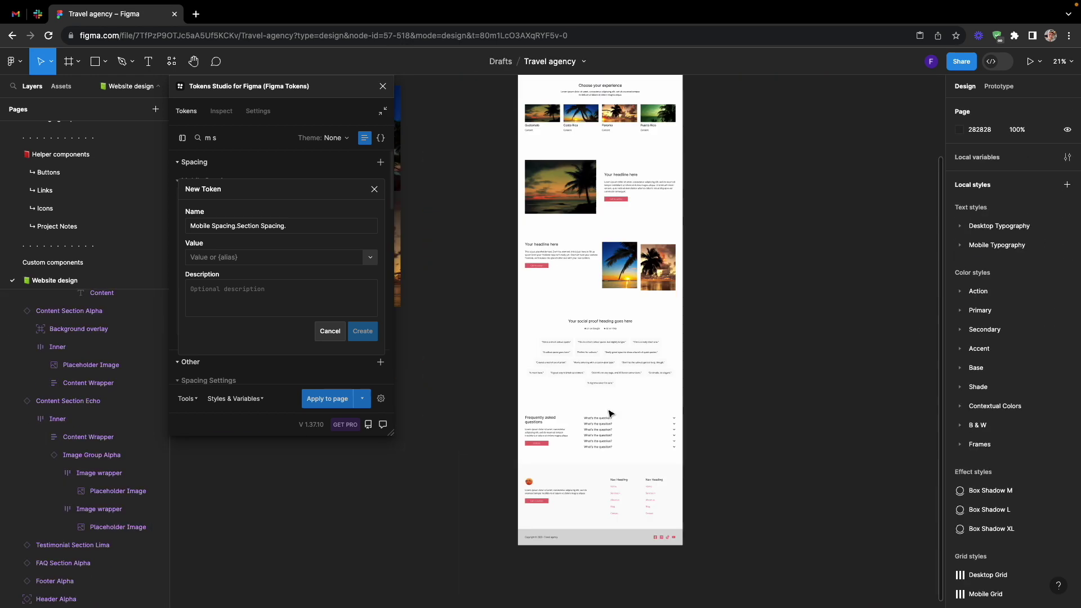
pyautogui.scroll(5, 614, 520)
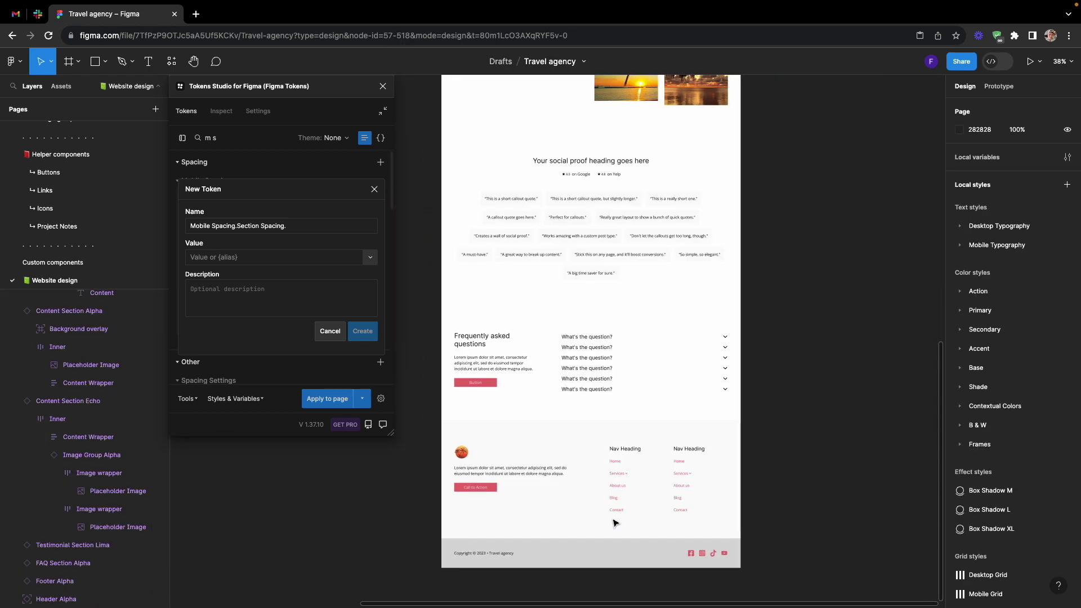
pyautogui.click(614, 523)
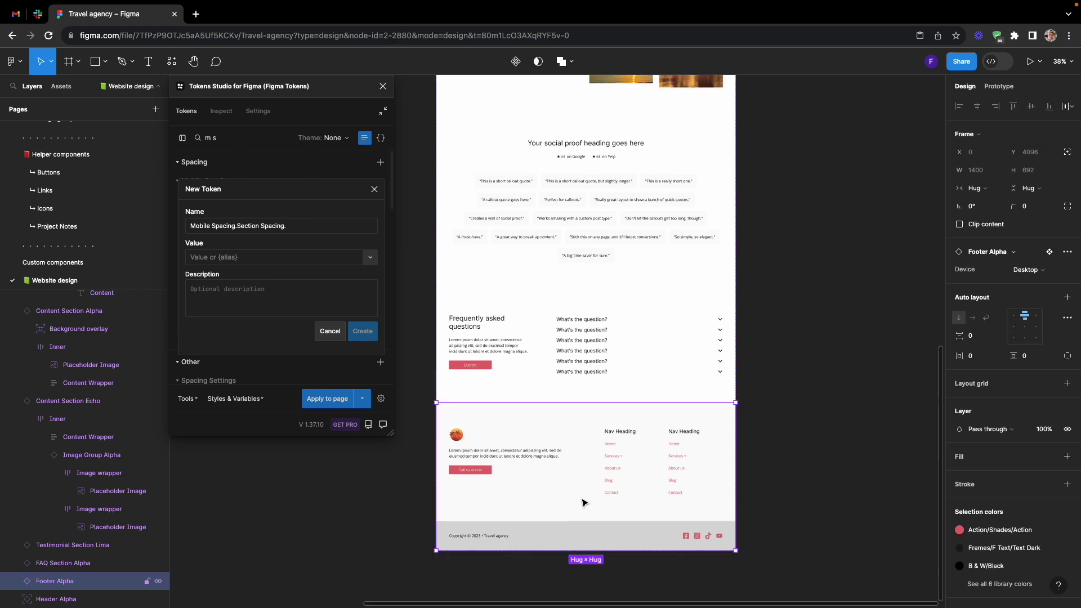
# - Draw a circle of about 528 × 528 beside the photos and fill it with a red sampled from the orange sunset
pyautogui.scroll(3, 582, 502)
pyautogui.press('Escape')
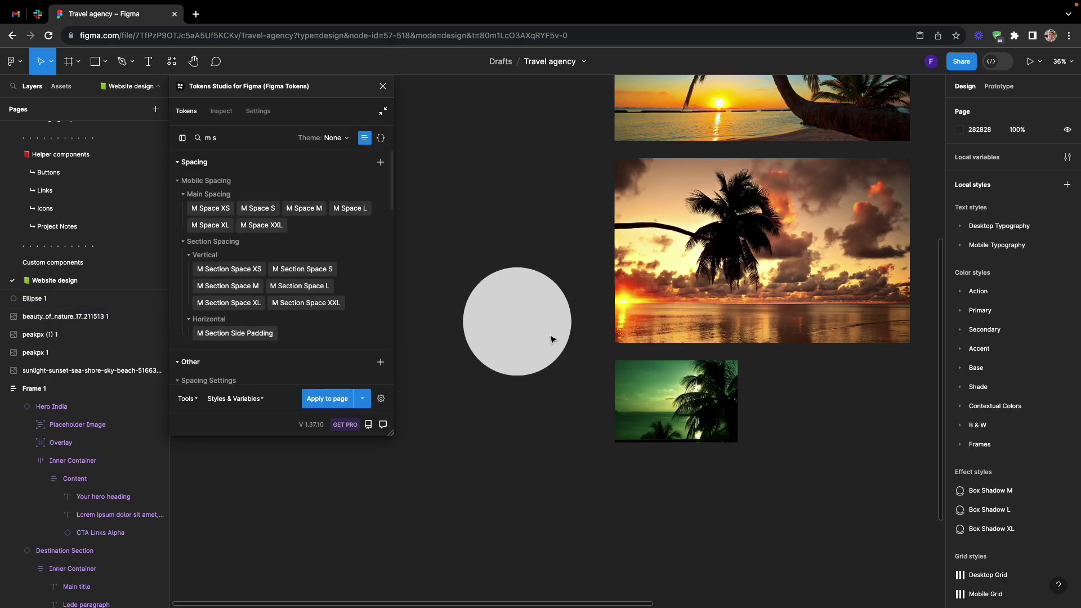
pyautogui.moveTo(551, 339); pyautogui.dragTo(534, 297)
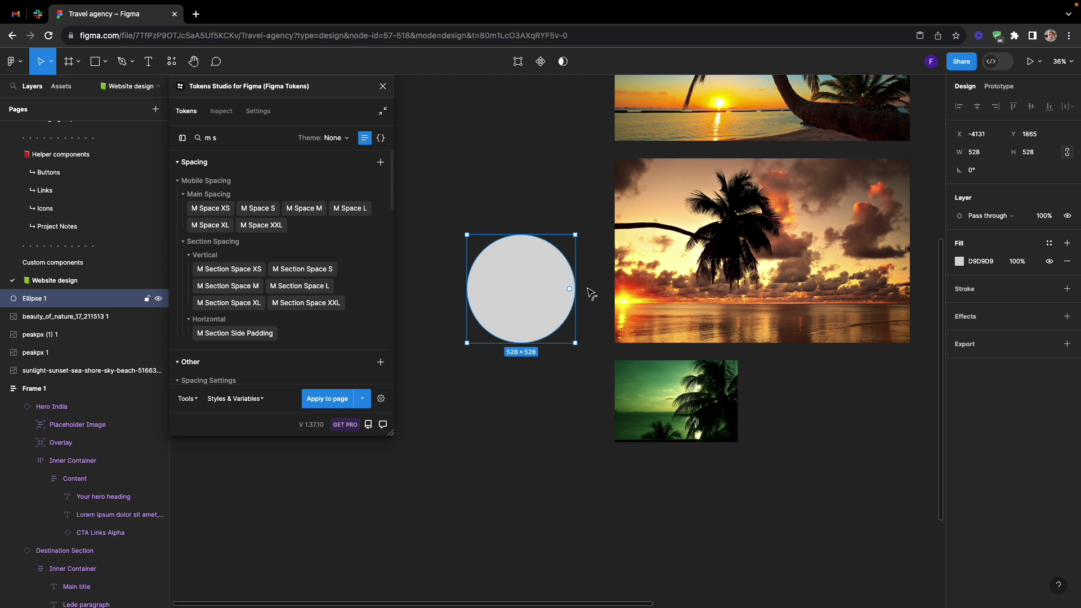
pyautogui.press('i')
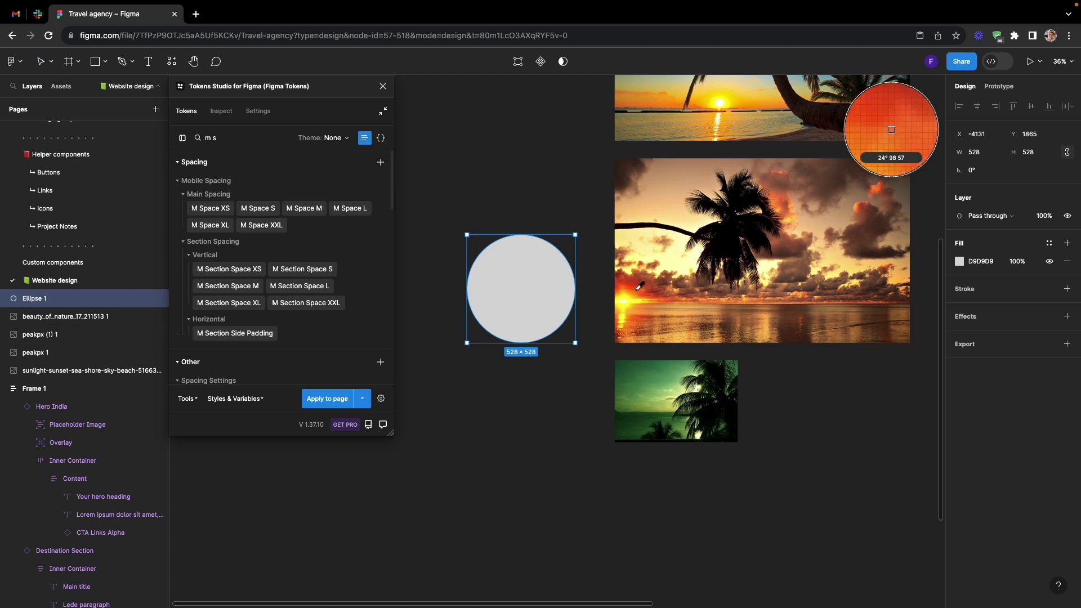
pyautogui.click(632, 289)
# - Adjust the circle's fill to a softer red with HSL 4, 62, 54
pyautogui.click(959, 261)
pyautogui.scroll(3, 677, 302)
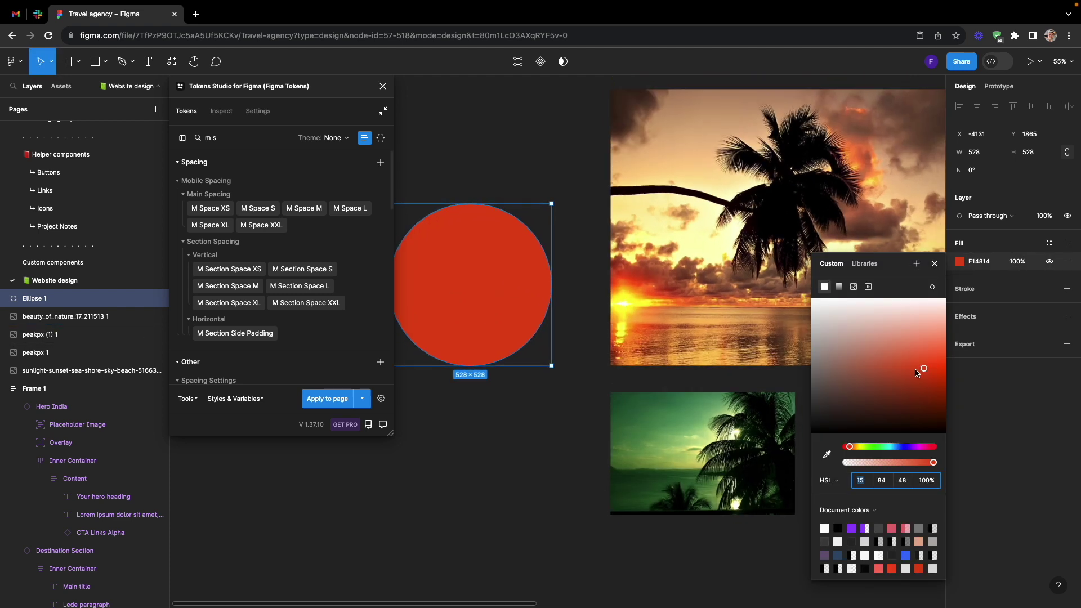
pyautogui.moveTo(917, 374); pyautogui.dragTo(893, 364)
pyautogui.moveTo(858, 449); pyautogui.dragTo(848, 448)
pyautogui.hscroll(-2, 618, 353)
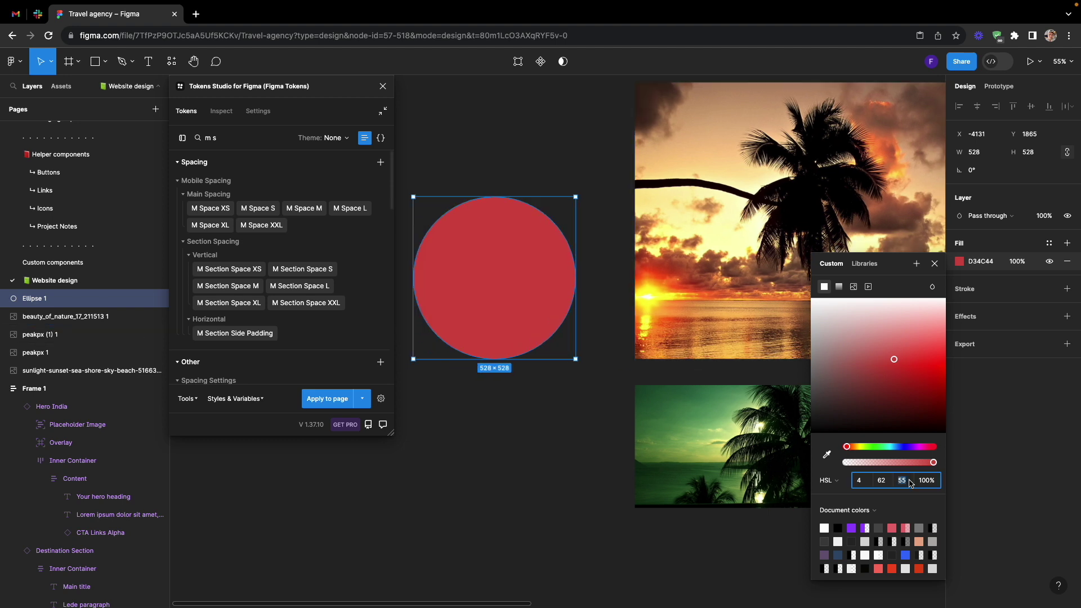
pyautogui.press('Escape')
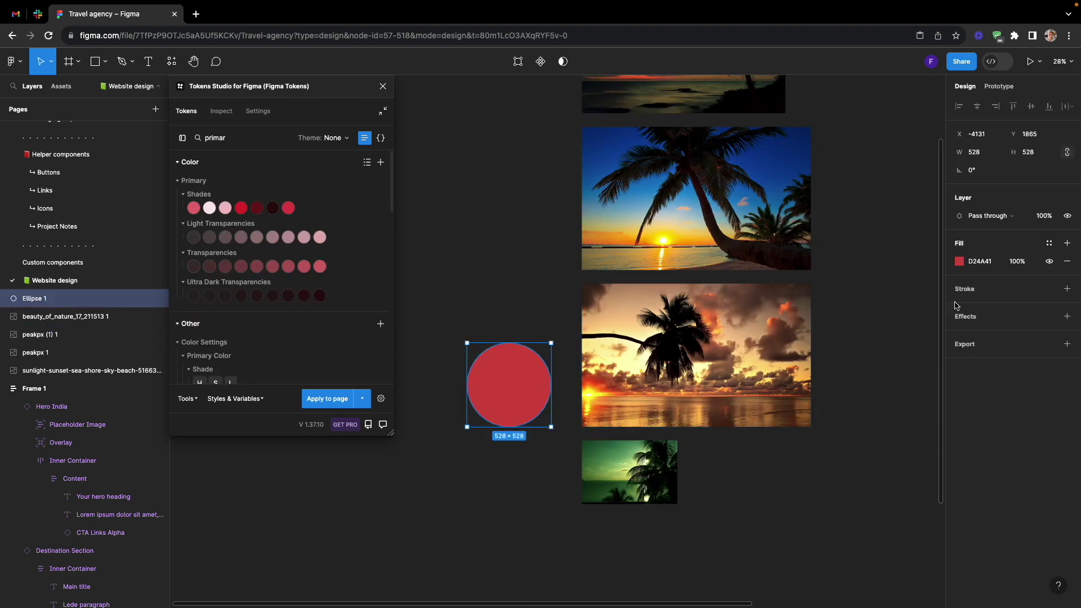
# - Find the Primary Color shade settings among the tokens and set the lightness token L to 54 to match the circle
pyautogui.hscroll(-1, 672, 417)
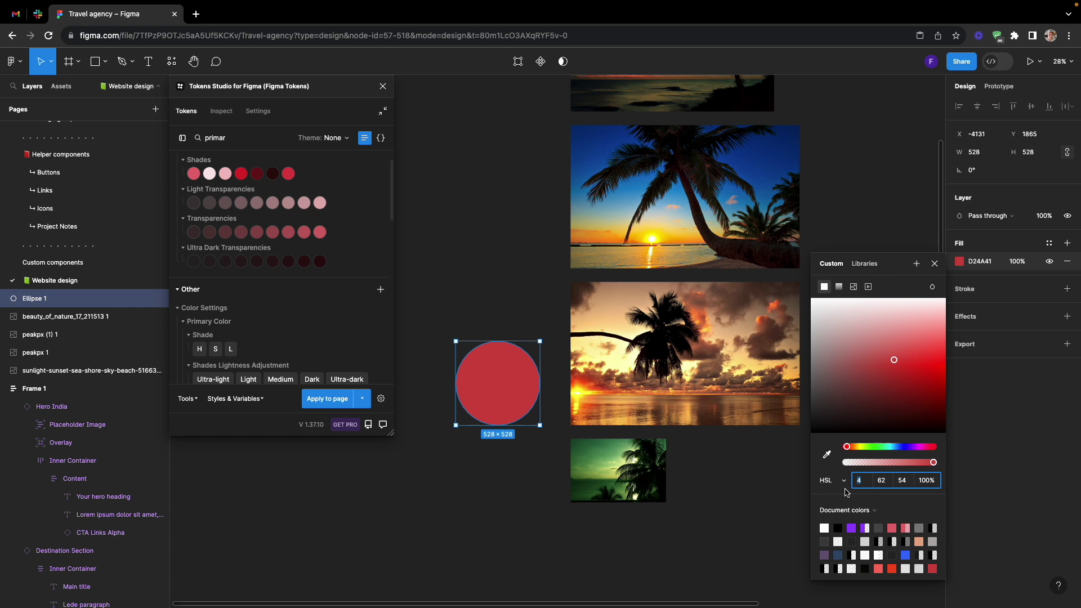
pyautogui.click(231, 350)
pyautogui.click(231, 355)
pyautogui.doubleClick(240, 252)
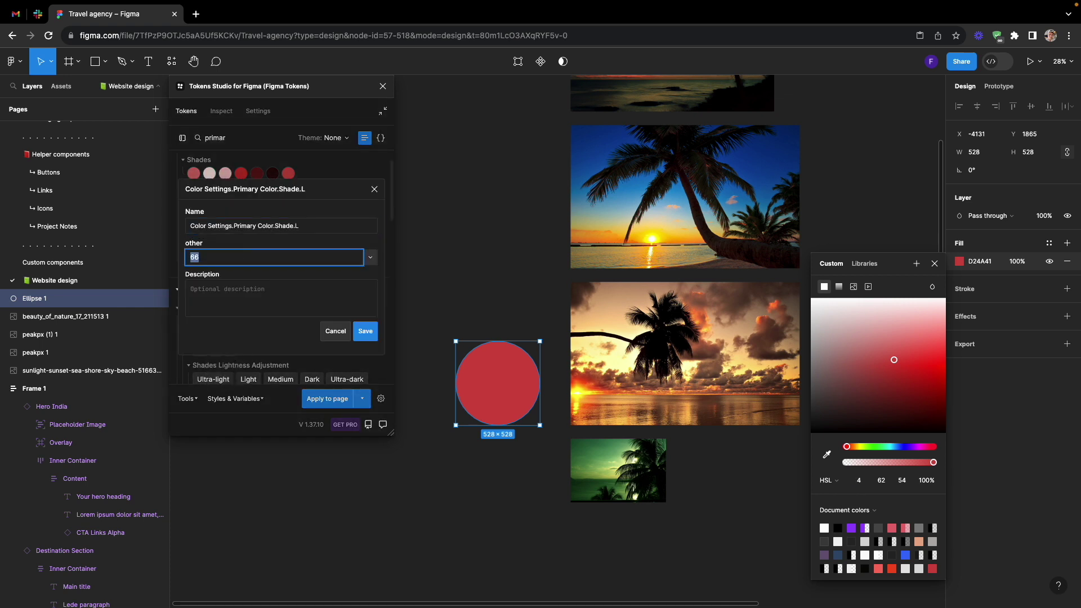
pyautogui.write('54')
pyautogui.press('Return')
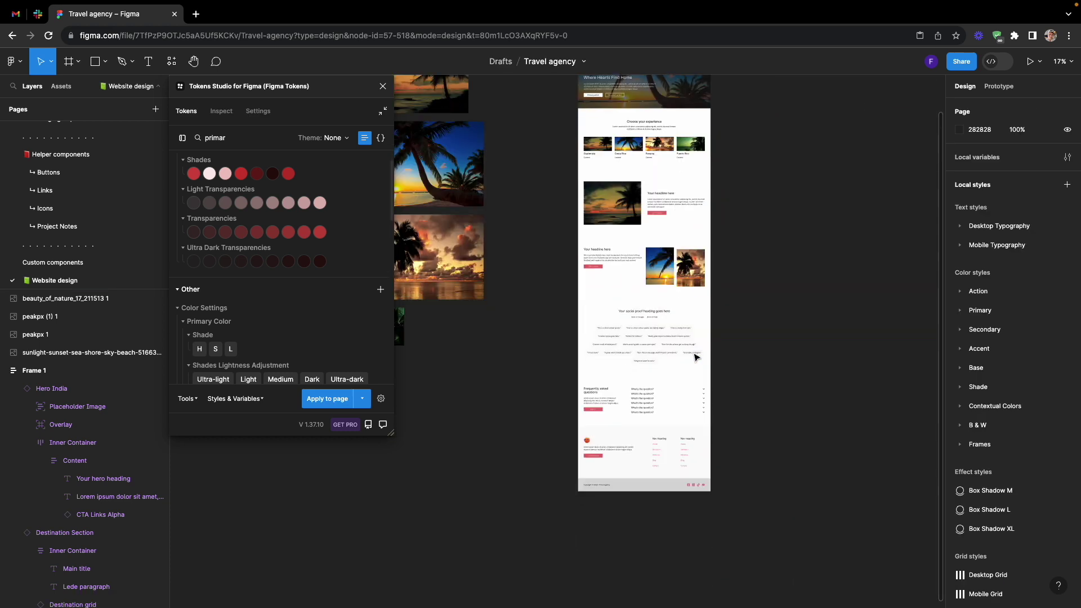
# - Inspect the background fill tokens on the footer's inner Footer Alpha and Subfooter Alpha layers
pyautogui.click(644, 456)
pyautogui.scroll(-1, 9, 585)
pyautogui.hscroll(1, 736, 420)
pyautogui.click(68, 563)
pyautogui.keyDown('shift'); pyautogui.click(74, 581); pyautogui.keyUp('shift')
pyautogui.click(68, 563)
pyautogui.click(74, 581)
pyautogui.keyDown('shift'); pyautogui.click(68, 563); pyautogui.keyUp('shift')
pyautogui.click(222, 112)
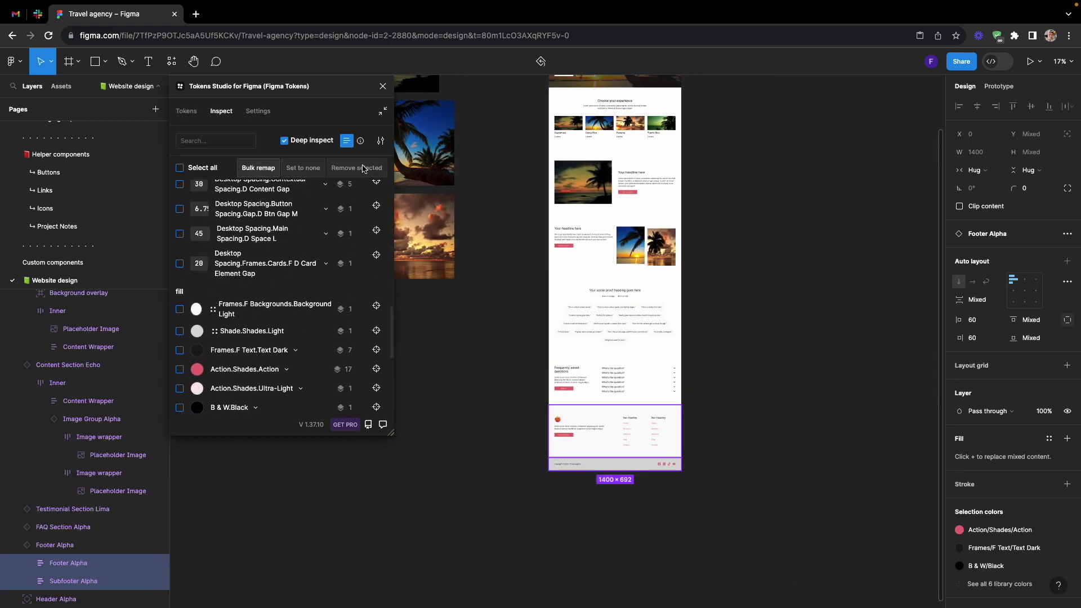
# - Remove the background fills from the footer's two inner layers and give the whole Footer Alpha the Primary Ultra-Dark fill
pyautogui.click(615, 445)
pyautogui.click(73, 581)
pyautogui.click(1048, 422)
pyautogui.click(1066, 443)
pyautogui.click(619, 439)
pyautogui.click(1066, 422)
pyautogui.scroll(4, 649, 447)
pyautogui.click(87, 545)
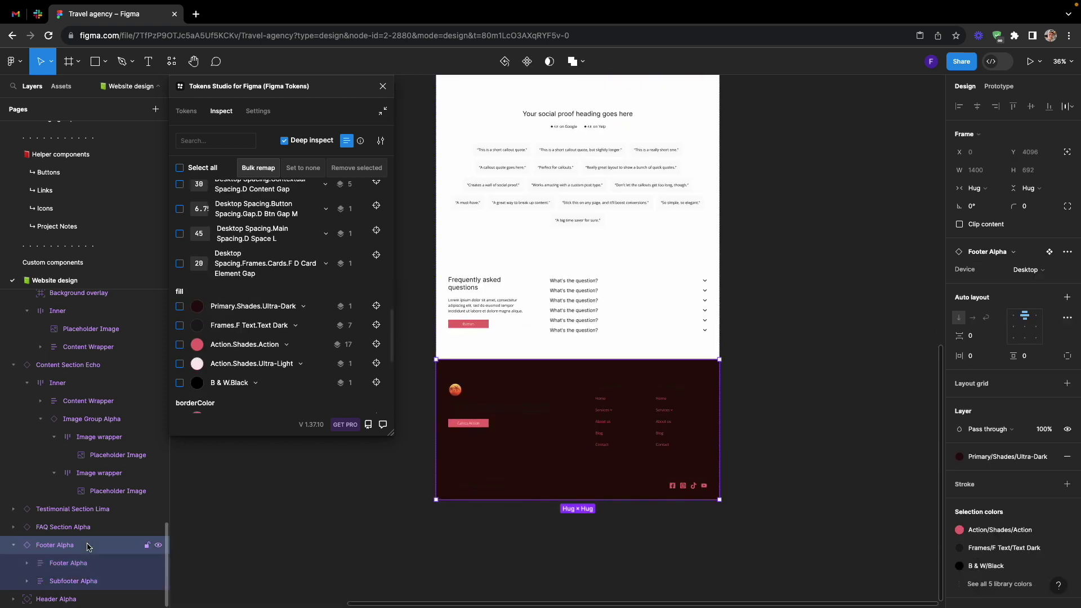
# - Select every footer element coloured Text Dark and recolour it with the lightest Primary shade token
pyautogui.click(190, 114)
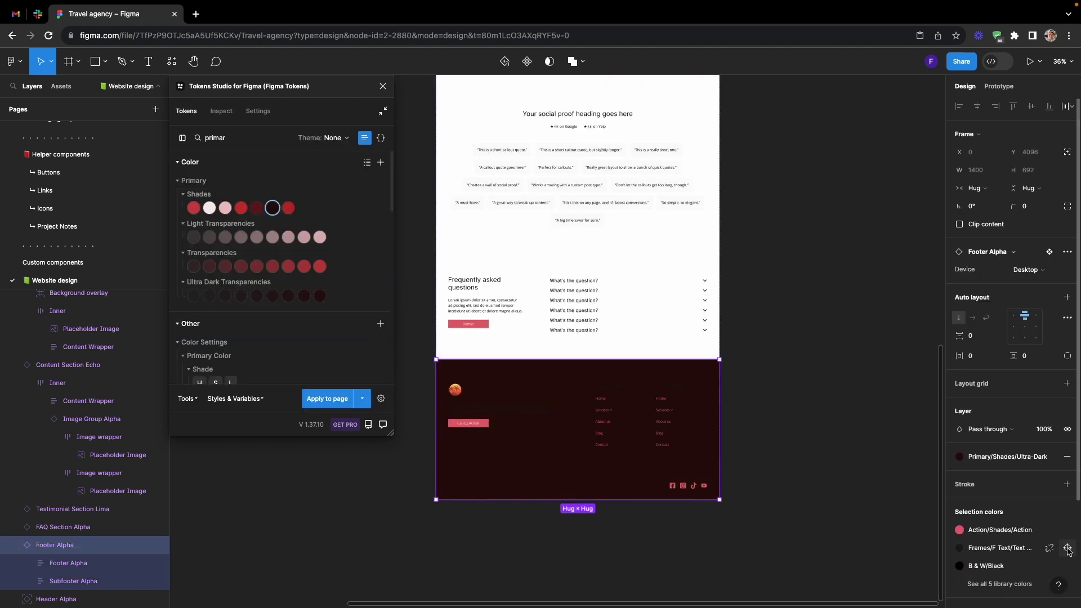
pyautogui.click(1067, 547)
pyautogui.click(209, 207)
pyautogui.scroll(-3, 588, 509)
pyautogui.click(721, 430)
# - Copy the placeholder's palm photo onto Content Section Alpha as its background and turn off the section's reverse order
pyautogui.scroll(3, 722, 428)
pyautogui.scroll(5, 722, 429)
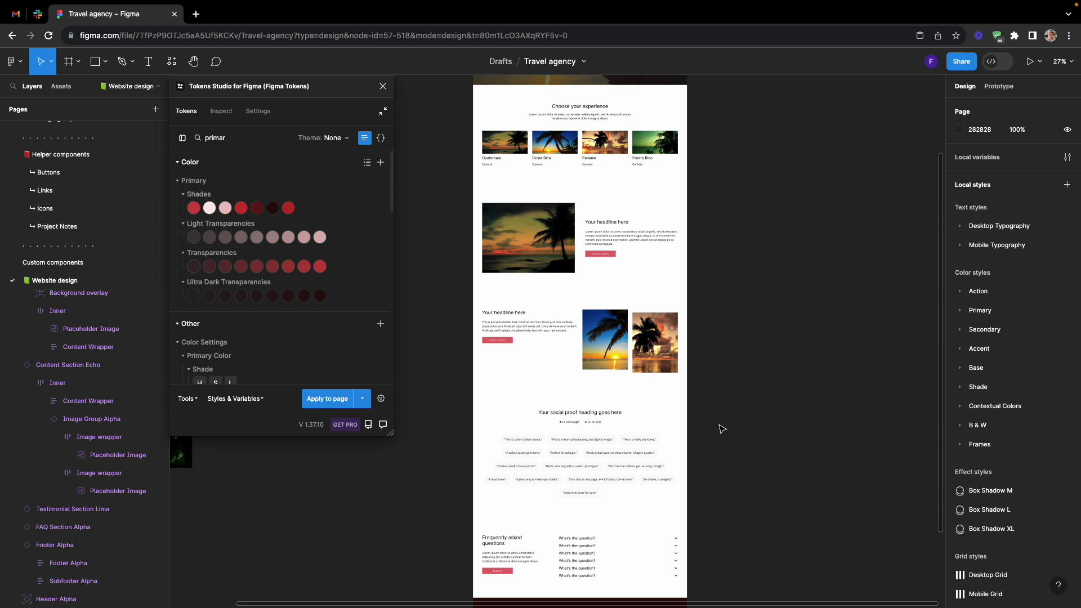
pyautogui.scroll(-3, 718, 429)
pyautogui.click(599, 298)
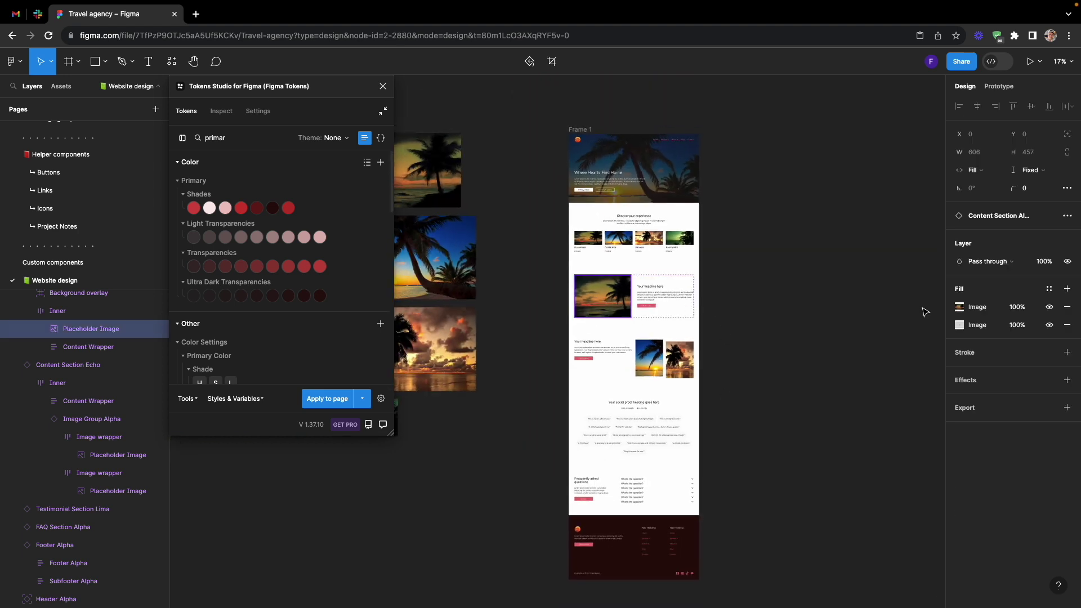
pyautogui.click(683, 267)
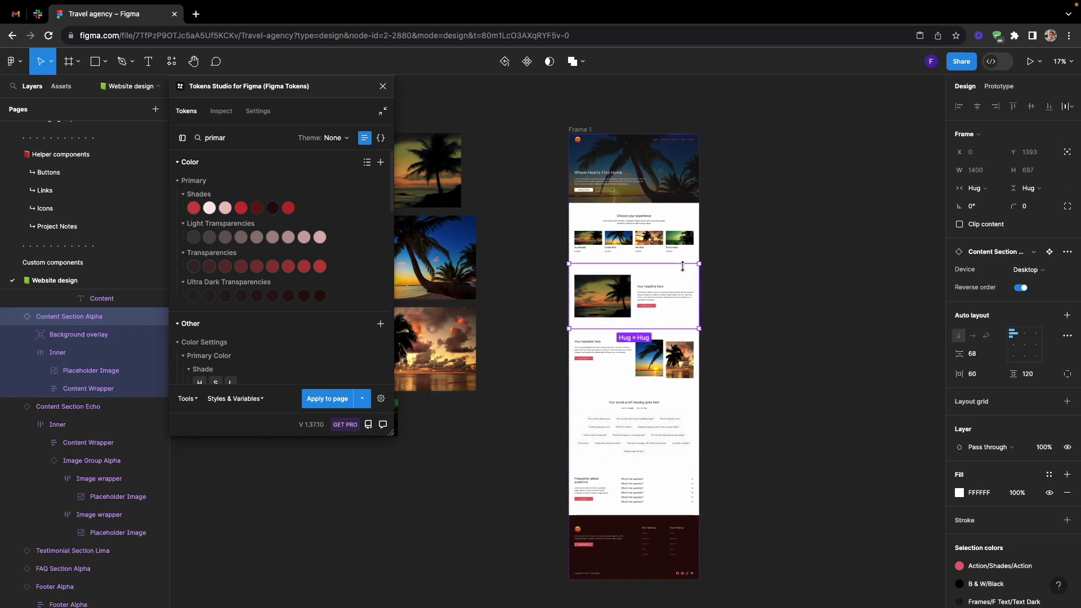
pyautogui.hotkey('ctrl', 'v')
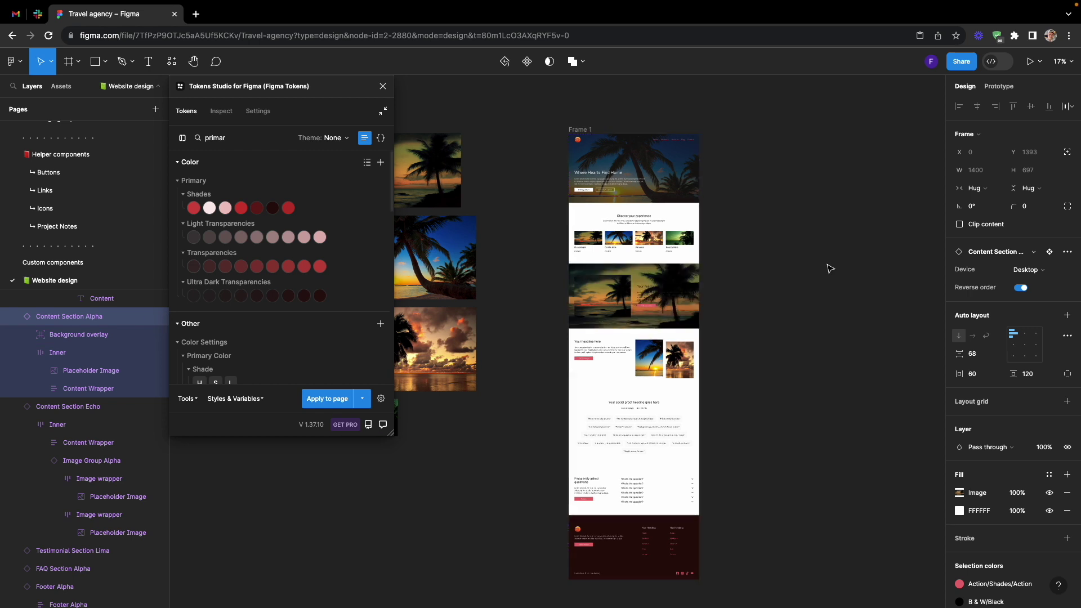
pyautogui.scroll(5, 656, 290)
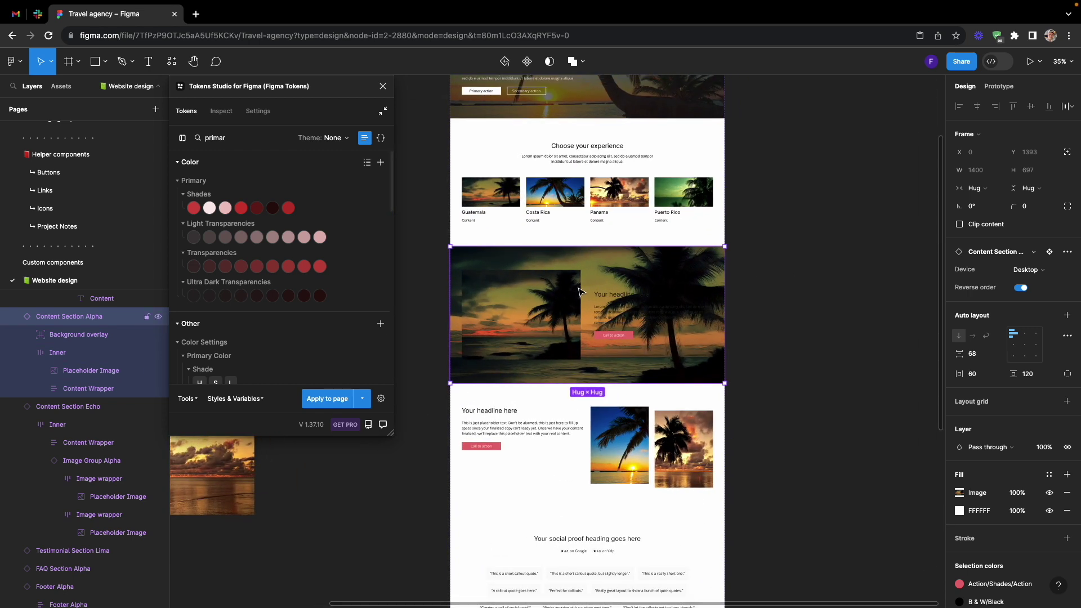
pyautogui.click(1021, 287)
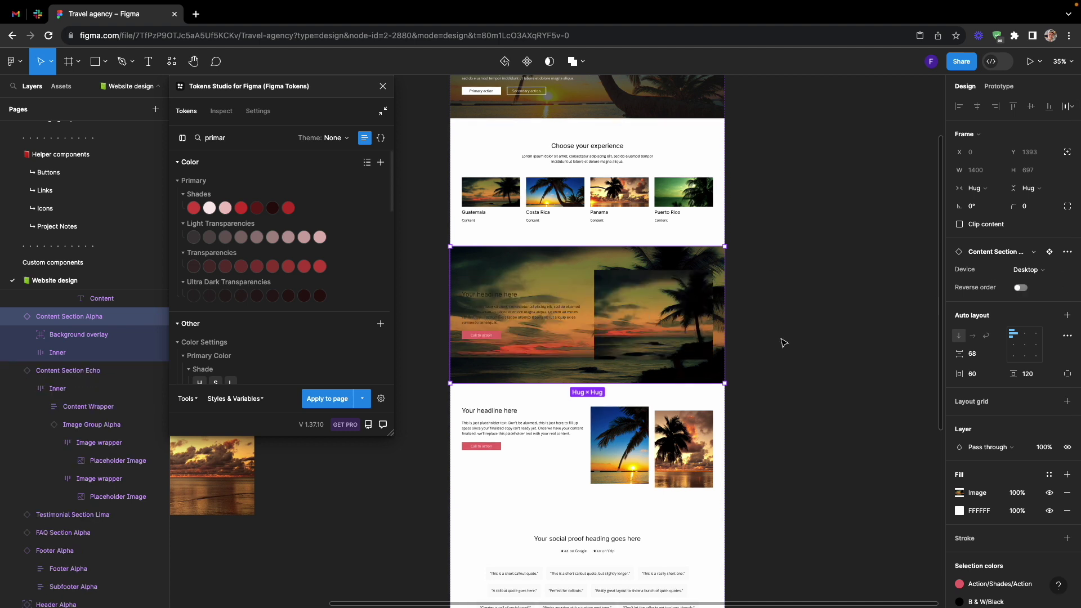
# - Remove the palm photo fill from Content Section Alpha's placeholder image and hide its remaining image fill
pyautogui.doubleClick(664, 319)
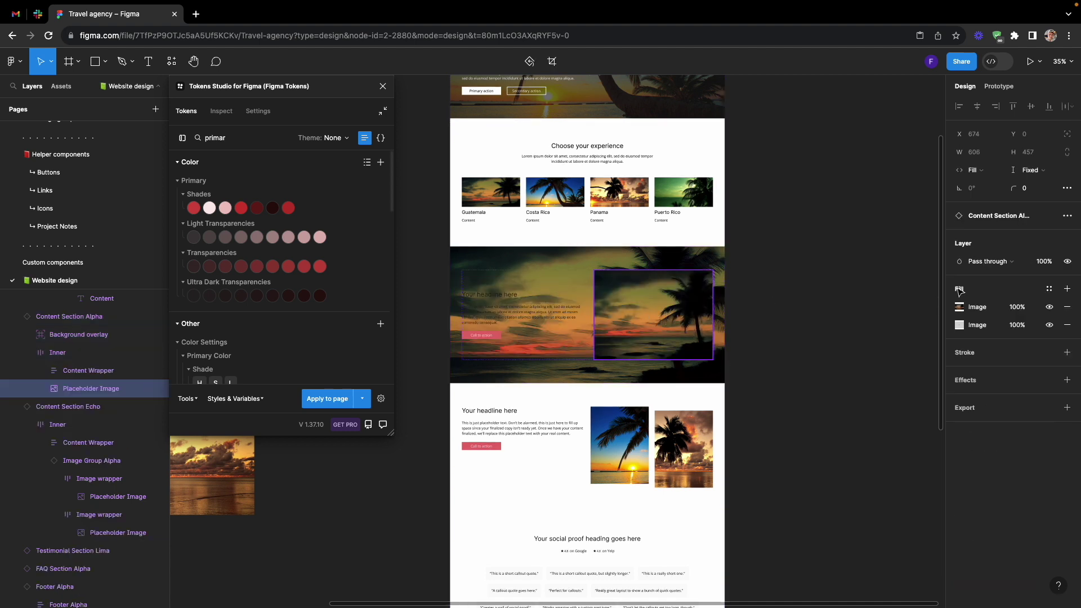
pyautogui.click(1066, 309)
pyautogui.click(1050, 307)
pyautogui.click(849, 343)
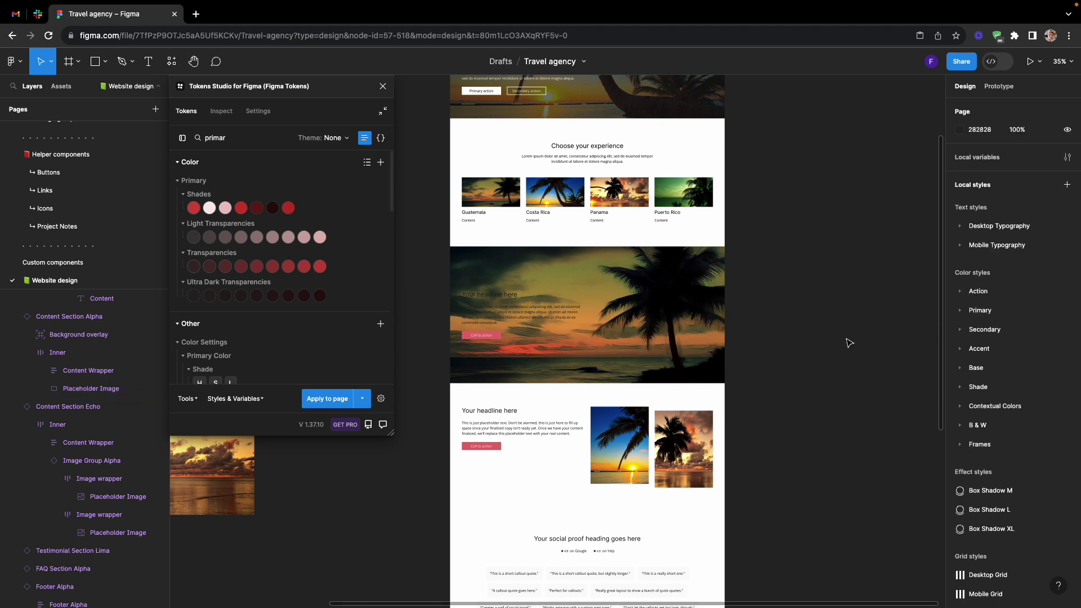
# - Recolour the headline and paragraph in Content Section Alpha with the lightest Primary shade token
pyautogui.keyDown('super'); pyautogui.click(482, 296); pyautogui.keyUp('super')
pyautogui.click(209, 208)
pyautogui.keyDown('super'); pyautogui.click(529, 316); pyautogui.keyUp('super')
pyautogui.click(210, 207)
pyautogui.click(434, 272)
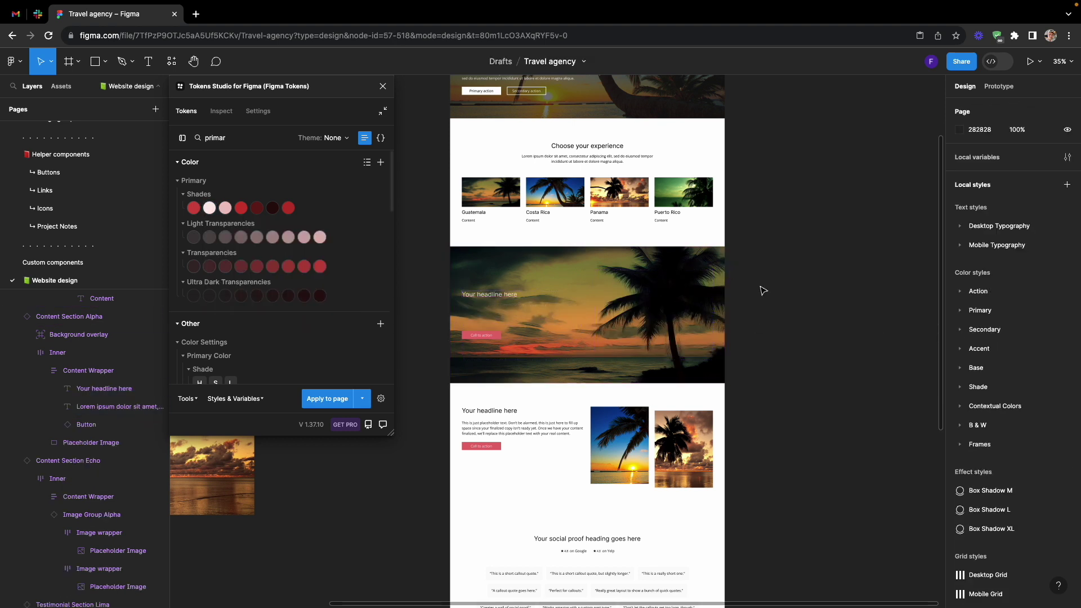
# - Change the headline of Content Section Echo to "Memories you won't forget"
pyautogui.scroll(-3, 433, 272)
pyautogui.scroll(5, 480, 389)
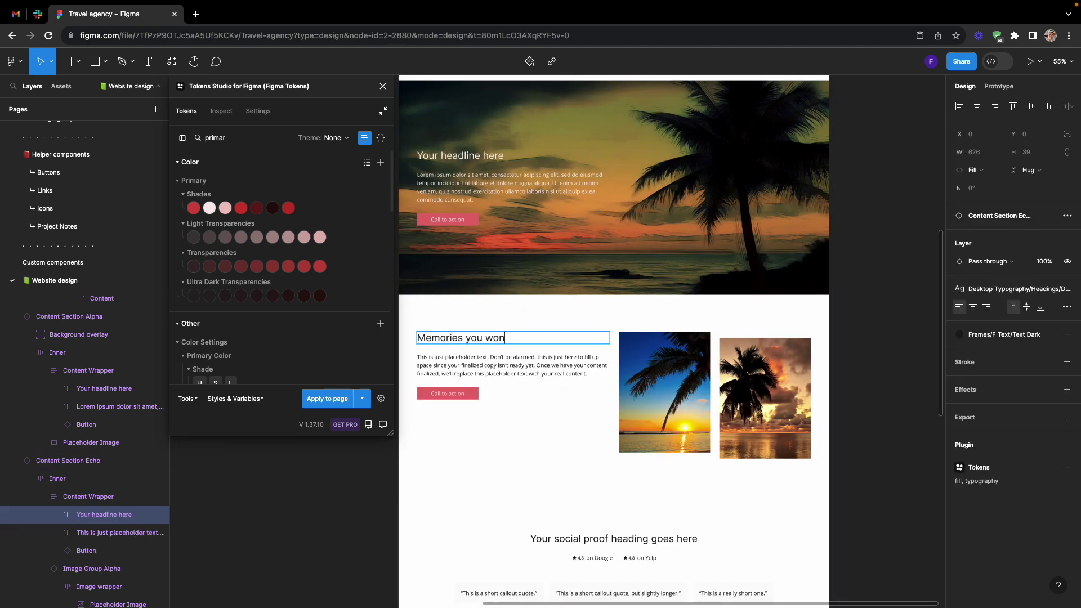
pyautogui.press('Escape')
pyautogui.press('Escape')
# - Fill the Overlay layer of Hero India with the Primary Ultra Dark Transparencies 70 token
pyautogui.scroll(-5, 503, 395)
pyautogui.scroll(5, 647, 119)
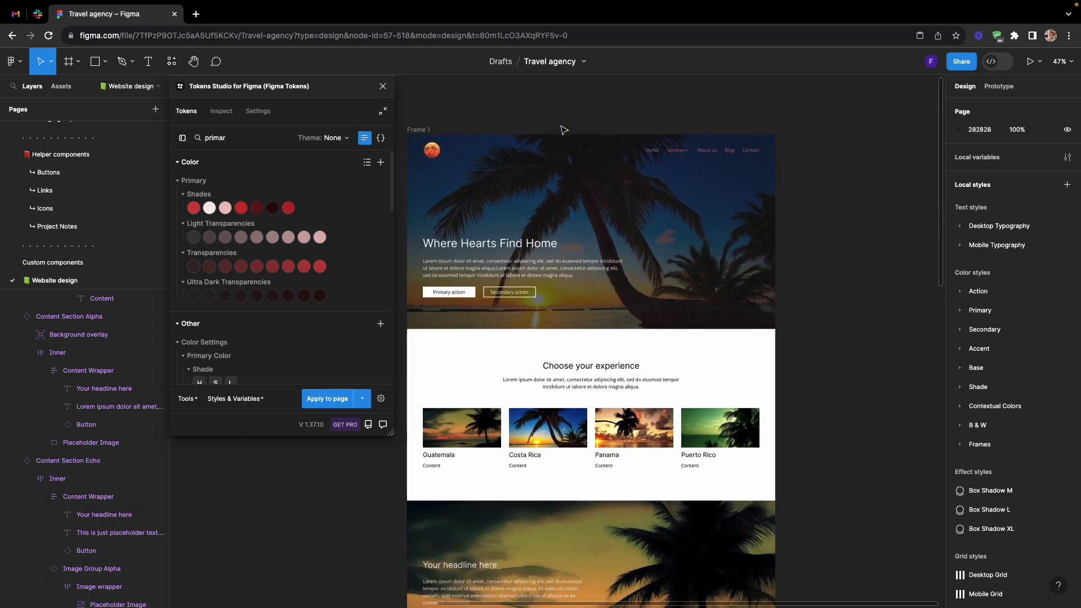
pyautogui.click(564, 159)
pyautogui.click(61, 353)
pyautogui.click(320, 296)
pyautogui.click(273, 296)
pyautogui.click(290, 296)
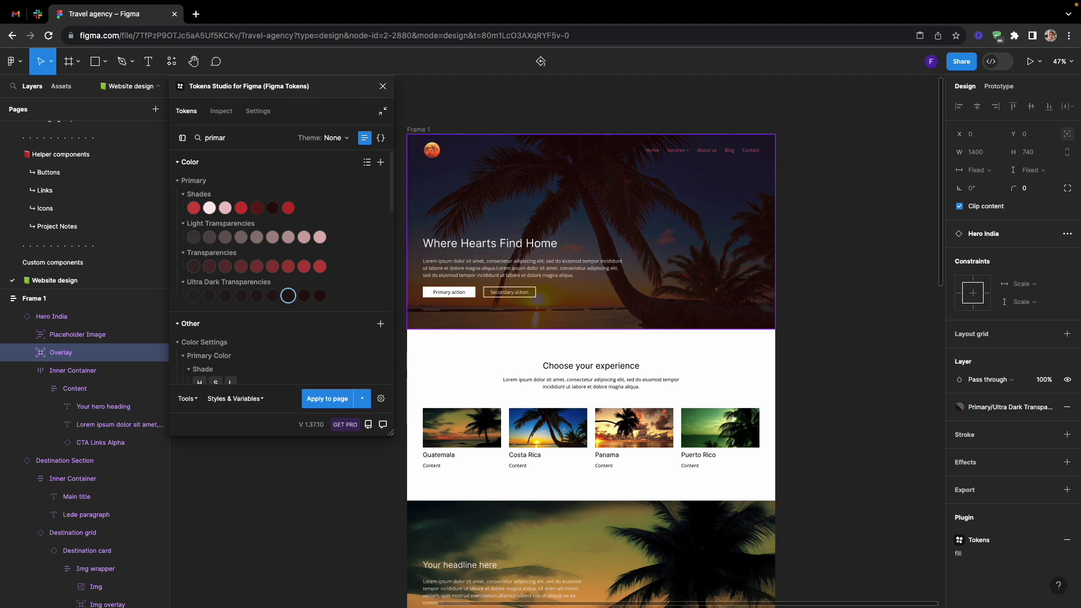
# - Find the shade tokens and recolour the hero paragraph with Shade Light Transparencies 80
pyautogui.click(130, 424)
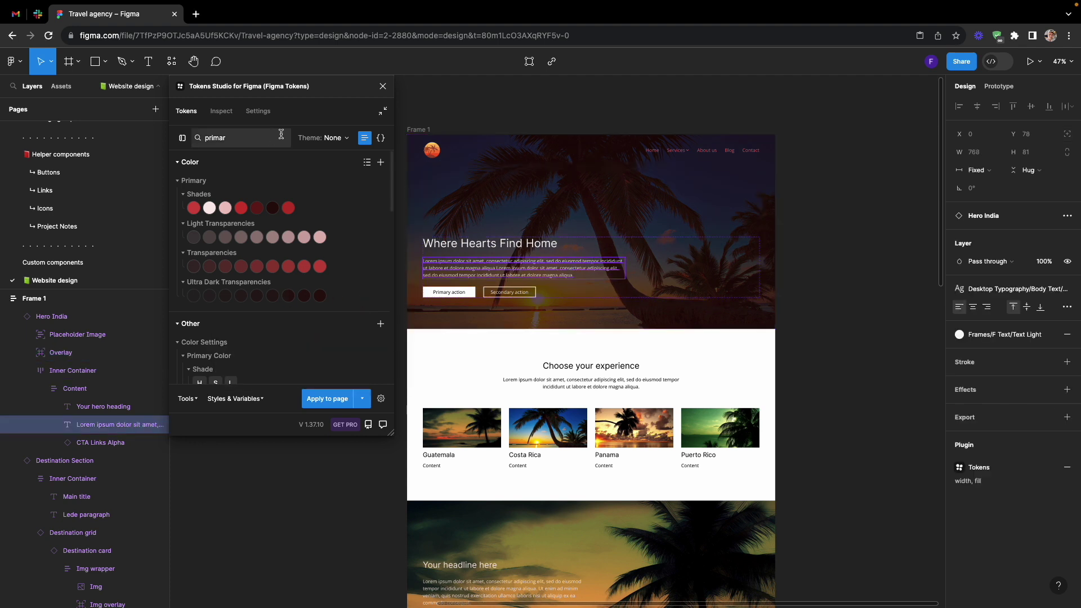
pyautogui.doubleClick(241, 137)
pyautogui.write('shade')
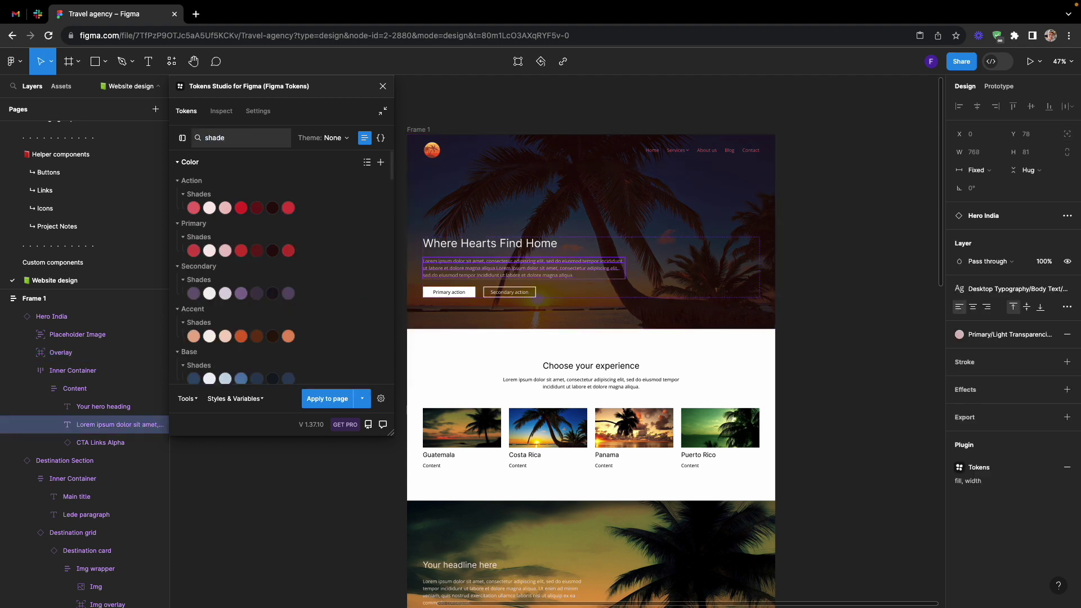
pyautogui.scroll(-4, 302, 331)
pyautogui.click(304, 252)
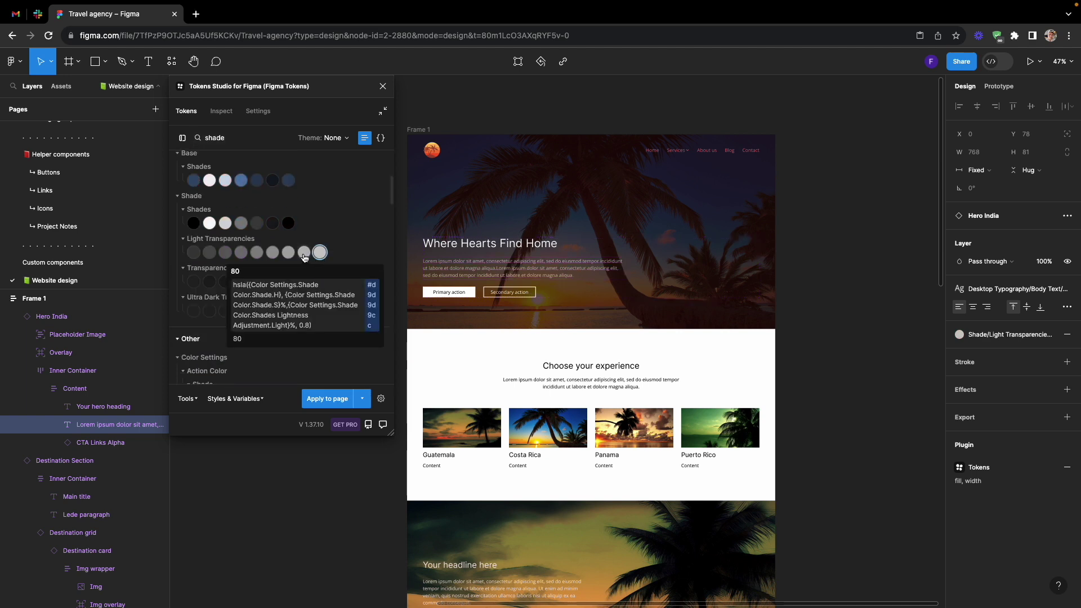
# - Select all header navigation links and recolour them from the Action colour to Shade Light Transparencies 80
pyautogui.click(631, 158)
pyautogui.scroll(-3, 1032, 413)
pyautogui.click(1067, 466)
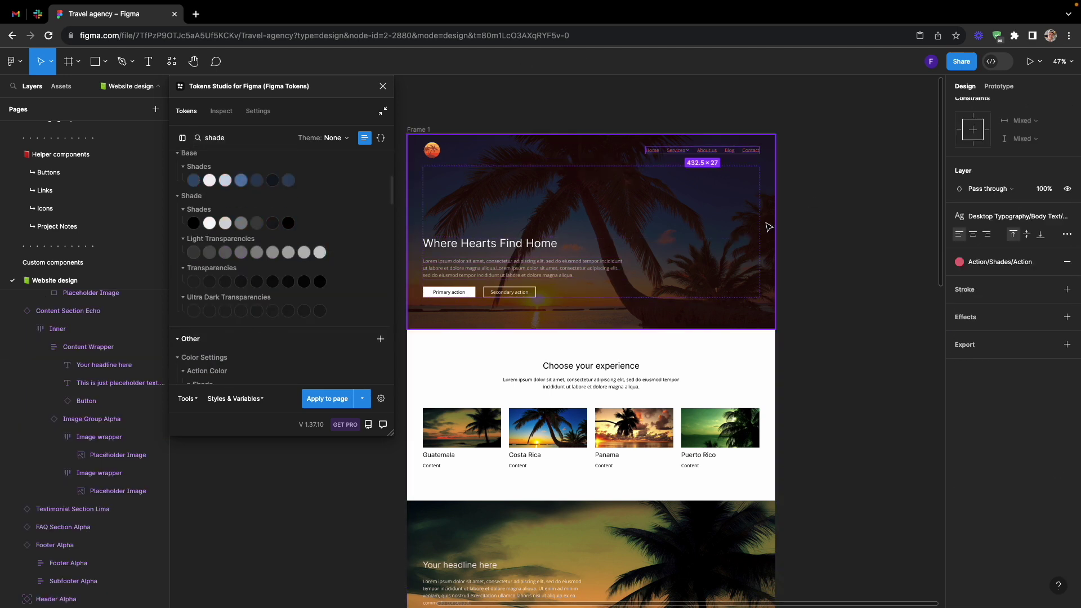
pyautogui.click(304, 252)
# - Recolour the Content Section Alpha paragraph, the footer paragraph and the copyright line with Shade Light Transparencies 80
pyautogui.scroll(-5, 798, 272)
pyautogui.keyDown('super'); pyautogui.click(533, 329); pyautogui.keyUp('super')
pyautogui.scroll(-5, 533, 394)
pyautogui.scroll(-5, 533, 430)
pyautogui.keyDown('shift'); pyautogui.keyDown('super'); pyautogui.click(533, 433); pyautogui.keyUp('super'); pyautogui.keyUp('shift')
pyautogui.scroll(10, 569, 288)
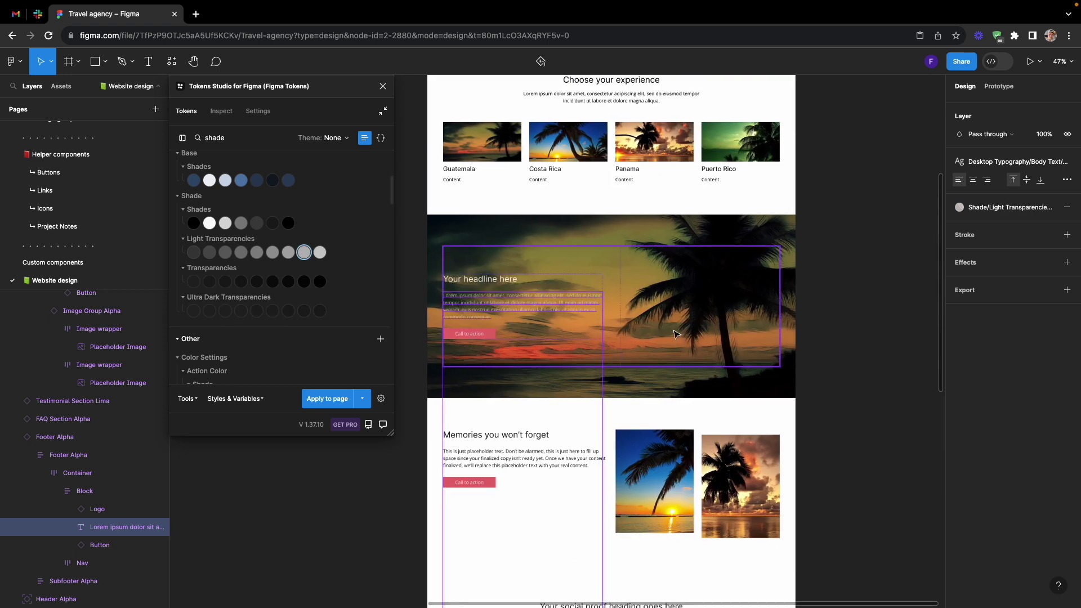
pyautogui.scroll(-12, 534, 338)
pyautogui.keyDown('super'); pyautogui.click(497, 434); pyautogui.keyUp('super')
pyautogui.keyDown('shift'); pyautogui.keyDown('super'); pyautogui.click(467, 433); pyautogui.keyUp('super'); pyautogui.keyUp('shift')
# - Recolour the footer's social icons with the Primary Light Transparencies 80 token
pyautogui.click(736, 434)
pyautogui.press('Return')
pyautogui.press('Return')
pyautogui.doubleClick(253, 138)
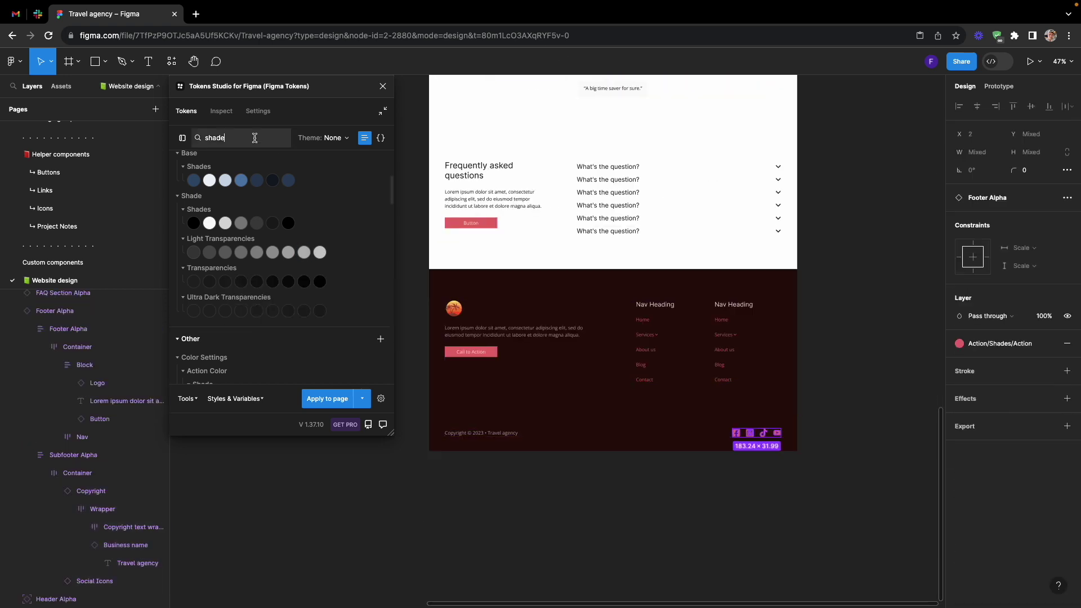
pyautogui.write('primary')
pyautogui.click(304, 237)
pyautogui.click(826, 315)
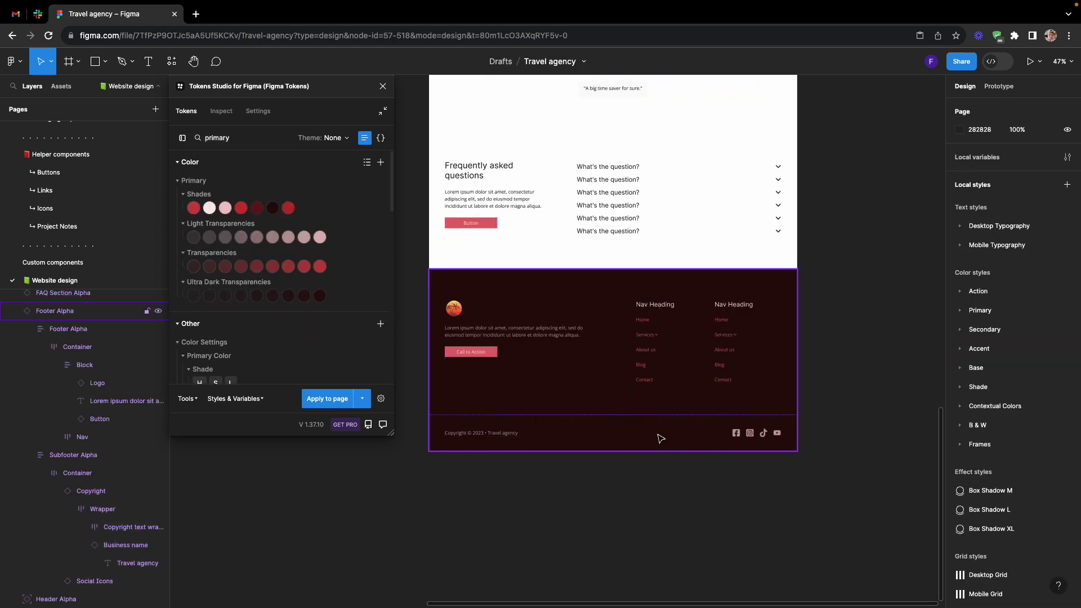
# - Switch the hierarchy of the hero's Primary action button to Primary
pyautogui.scroll(10, 821, 272)
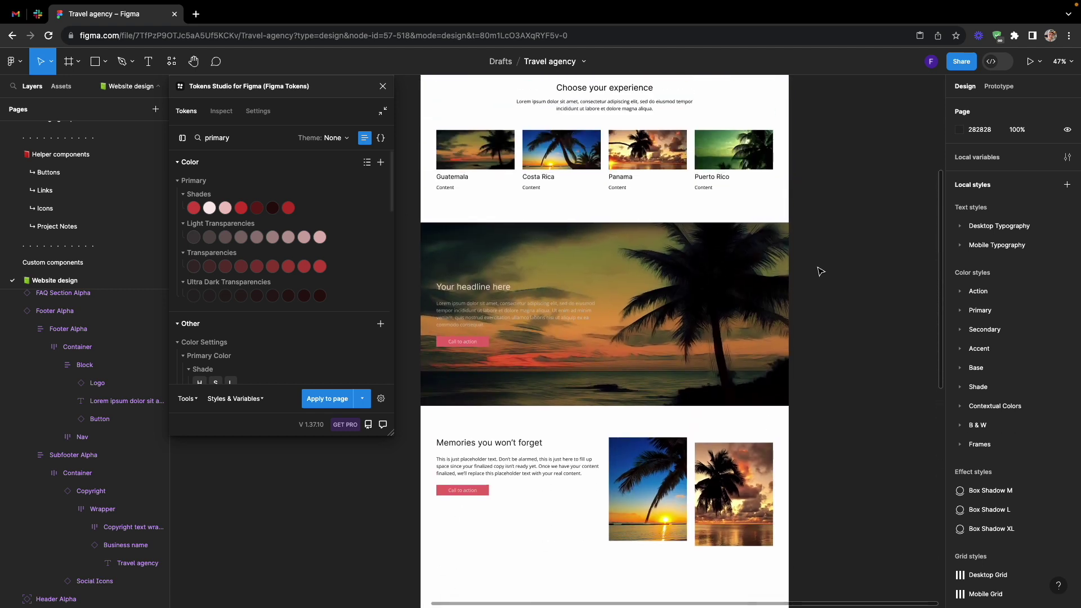
pyautogui.scroll(6, 821, 272)
pyautogui.scroll(2, 590, 292)
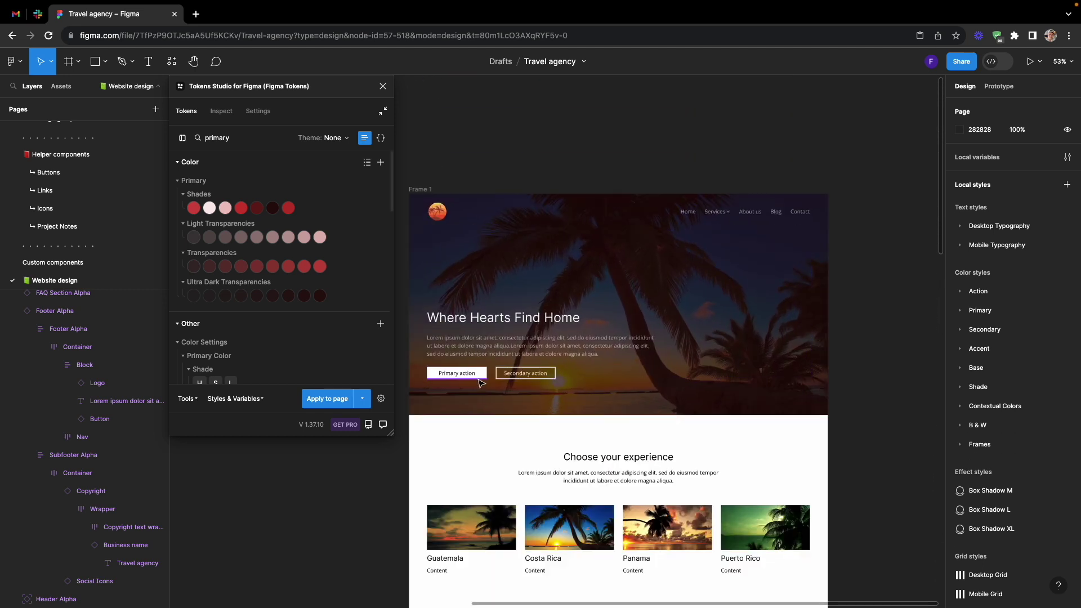
pyautogui.click(484, 378)
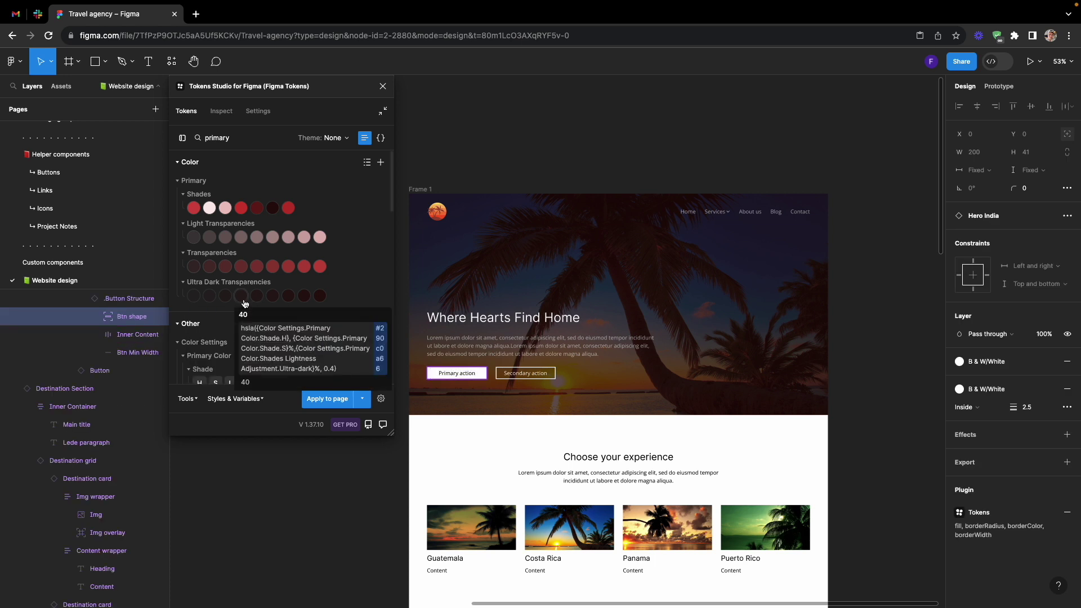
pyautogui.hotkey('shift', 'Return')
pyautogui.hotkey('shift', 'Return')
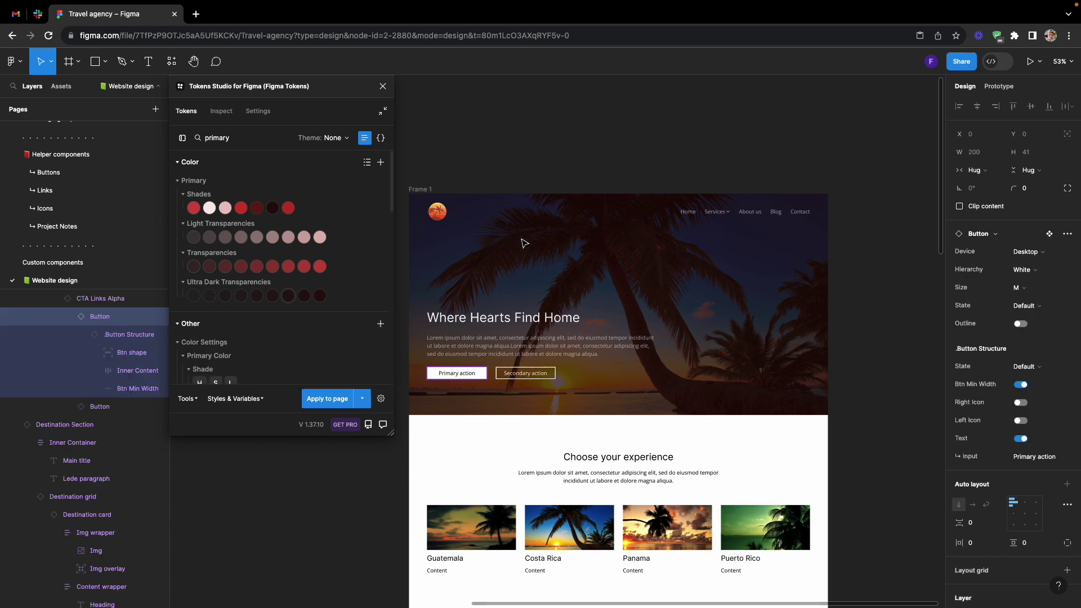
pyautogui.click(1034, 270)
pyautogui.click(1024, 202)
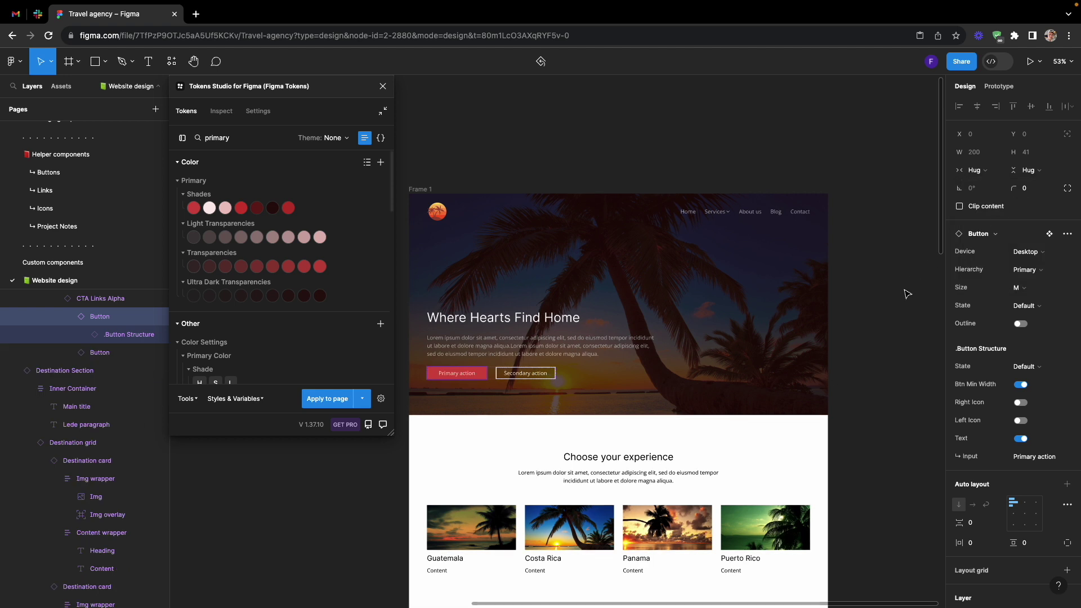
pyautogui.click(905, 299)
pyautogui.scroll(-2, 883, 316)
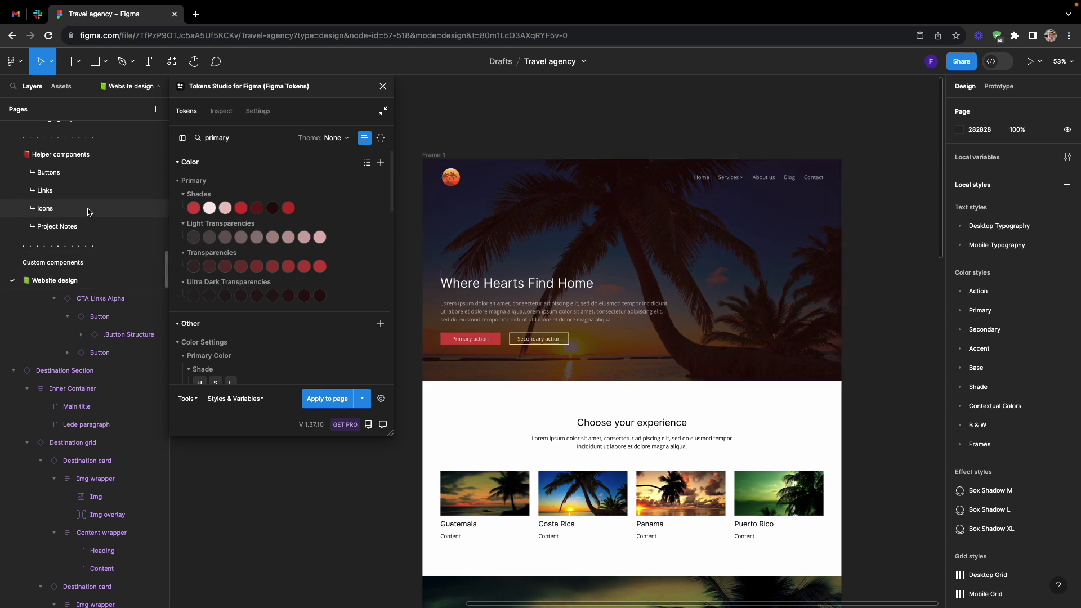
# - On the Buttons page, reshape the Default variant's Btn shape with a pointed inward notch at the middle of its left edge
pyautogui.click(60, 173)
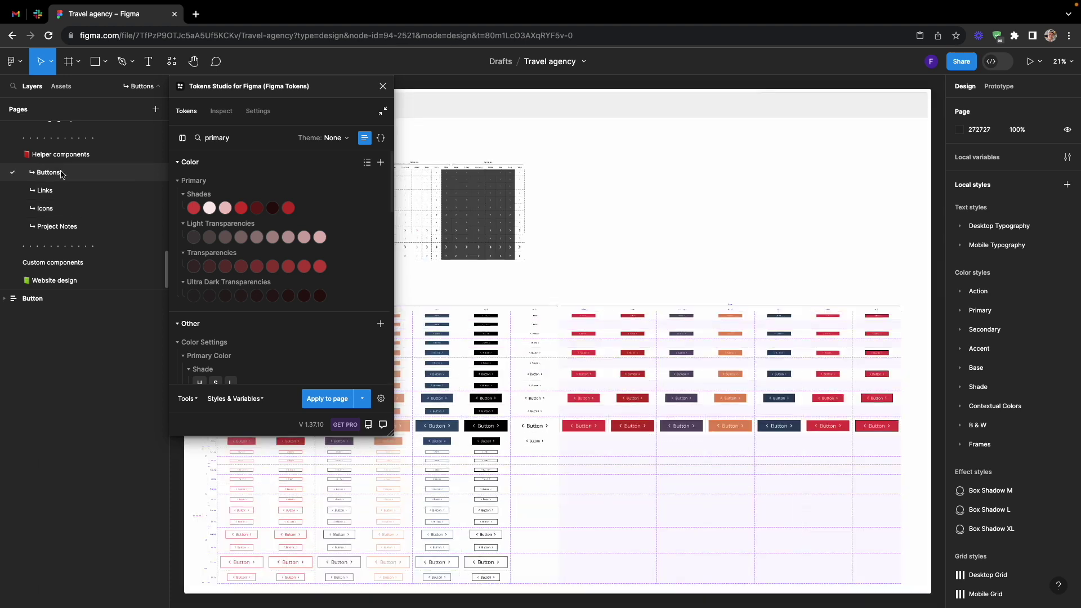
pyautogui.click(382, 111)
pyautogui.hscroll(-5, 374, 248)
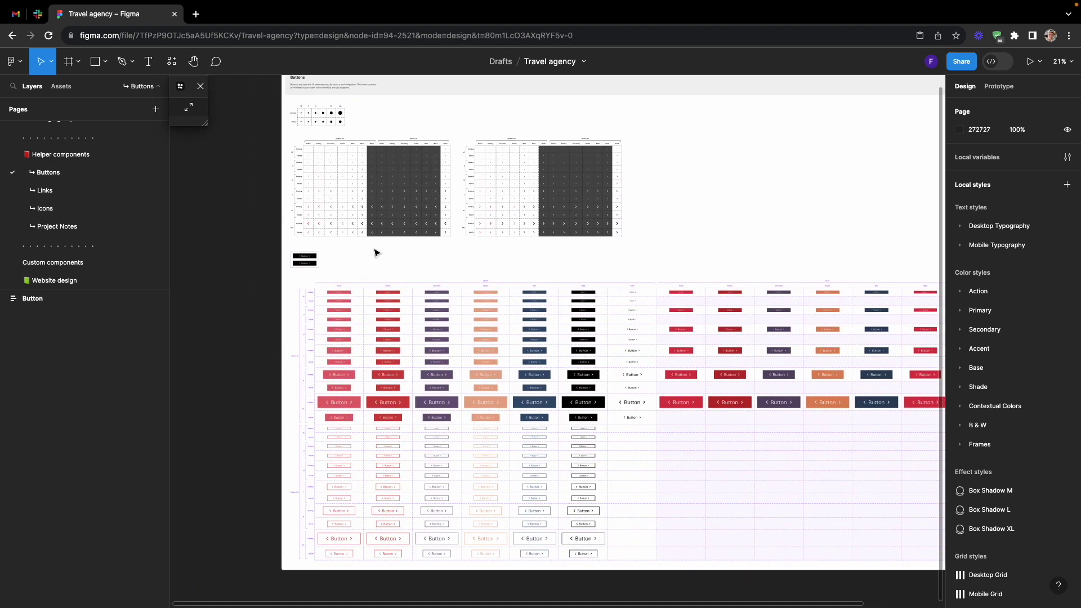
pyautogui.scroll(10, 289, 268)
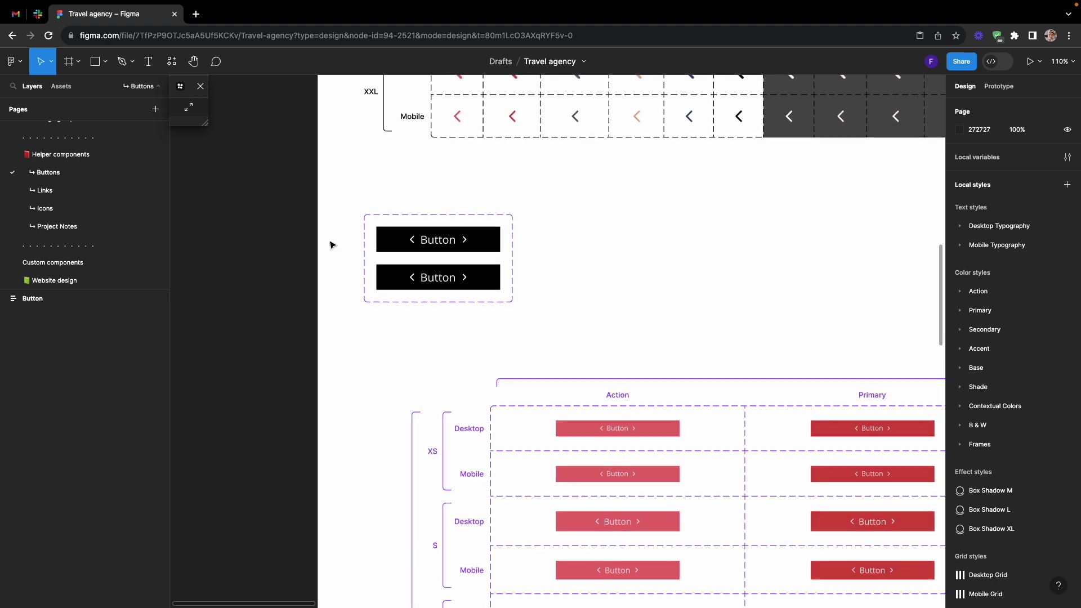
pyautogui.click(384, 241)
pyautogui.scroll(5, 399, 229)
pyautogui.keyDown('super'); pyautogui.click(399, 237); pyautogui.keyUp('super')
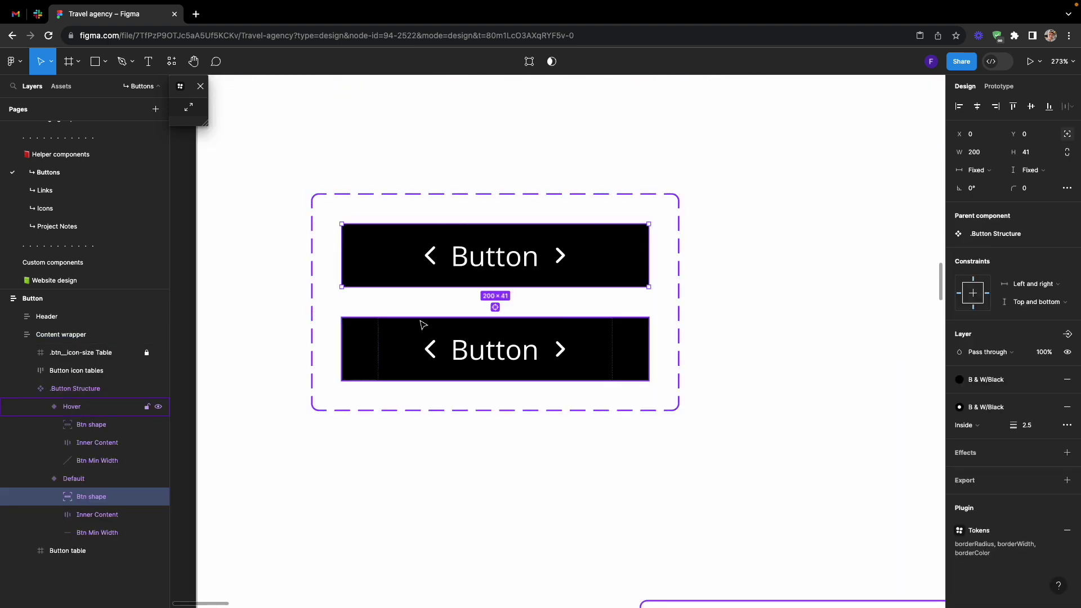
pyautogui.doubleClick(351, 260)
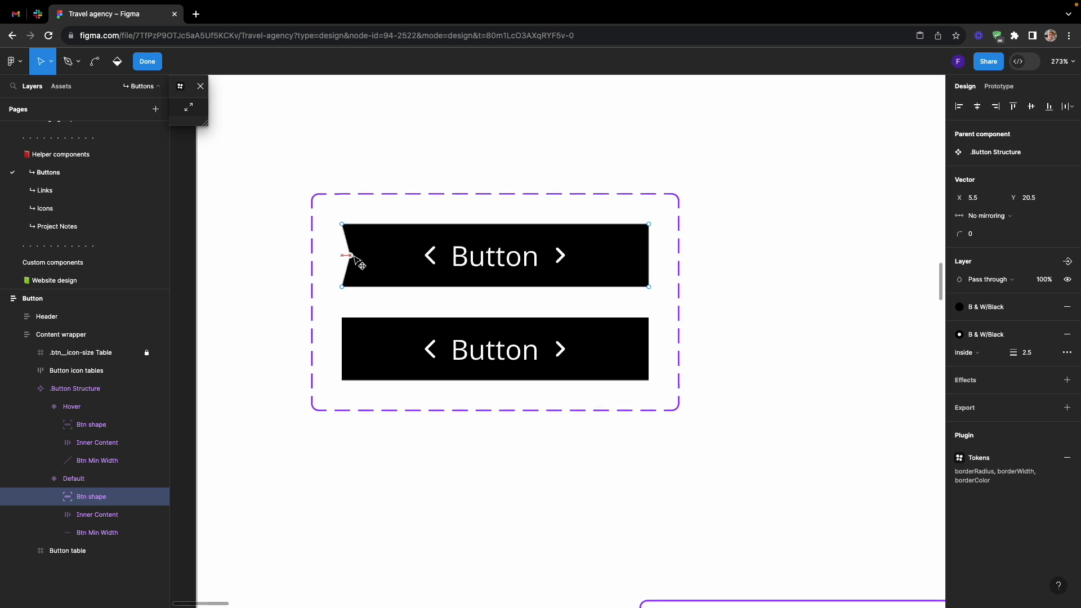
pyautogui.press('Escape')
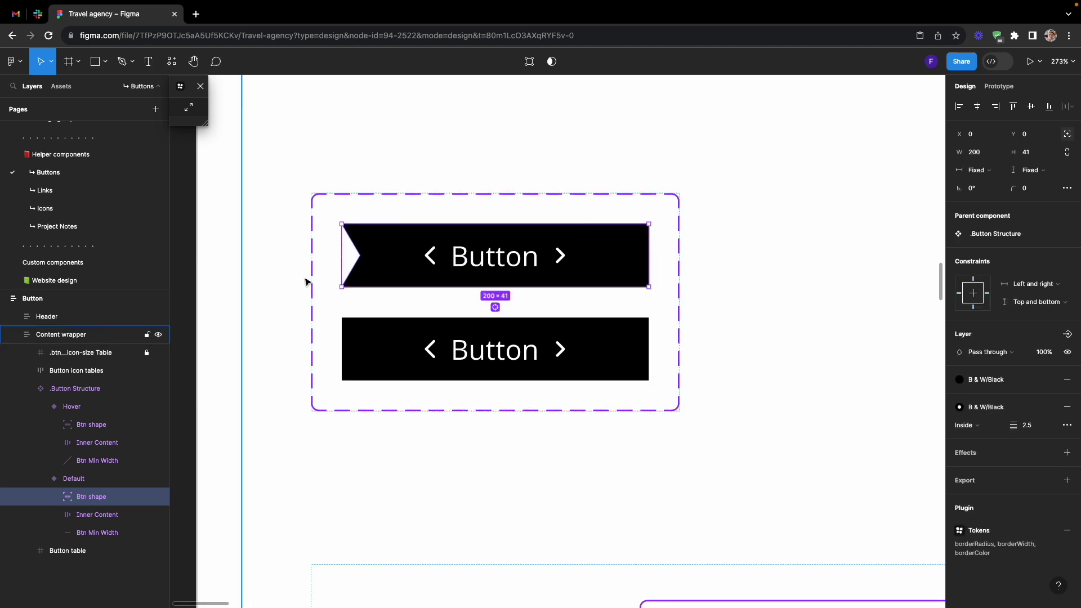
# - Check how the notched button shape looks on the hero buttons of the Website design page
pyautogui.click(125, 280)
pyautogui.scroll(5, 515, 350)
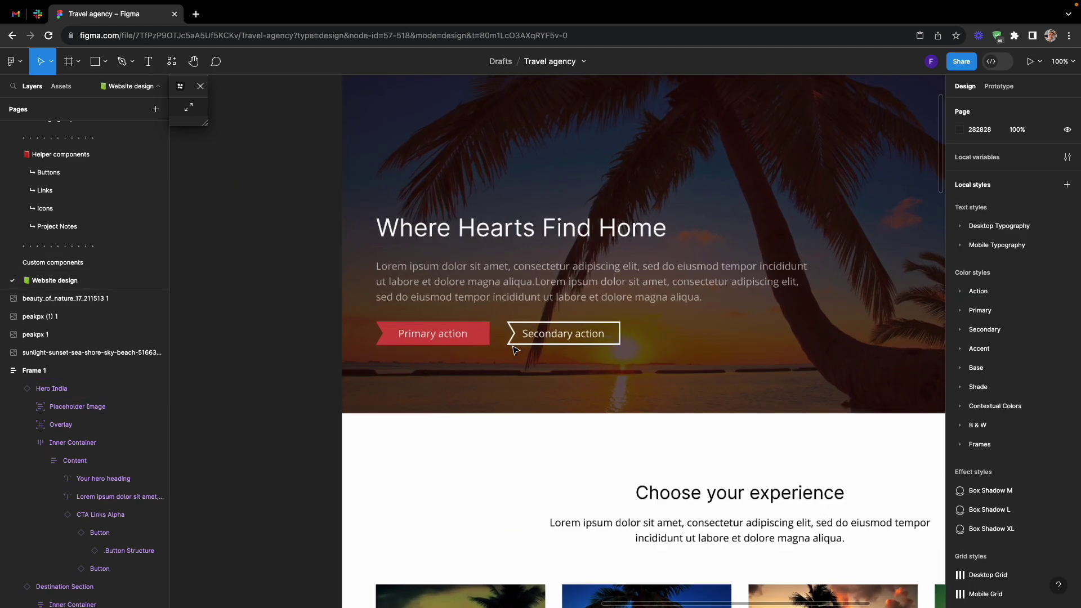
pyautogui.scroll(-2, 515, 350)
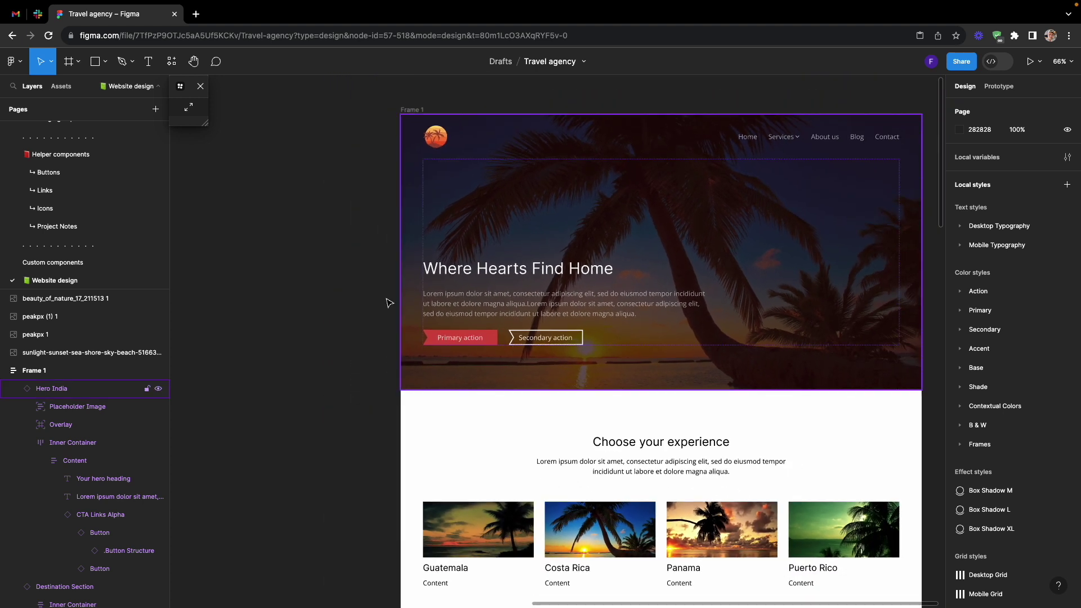
pyautogui.scroll(1, 413, 332)
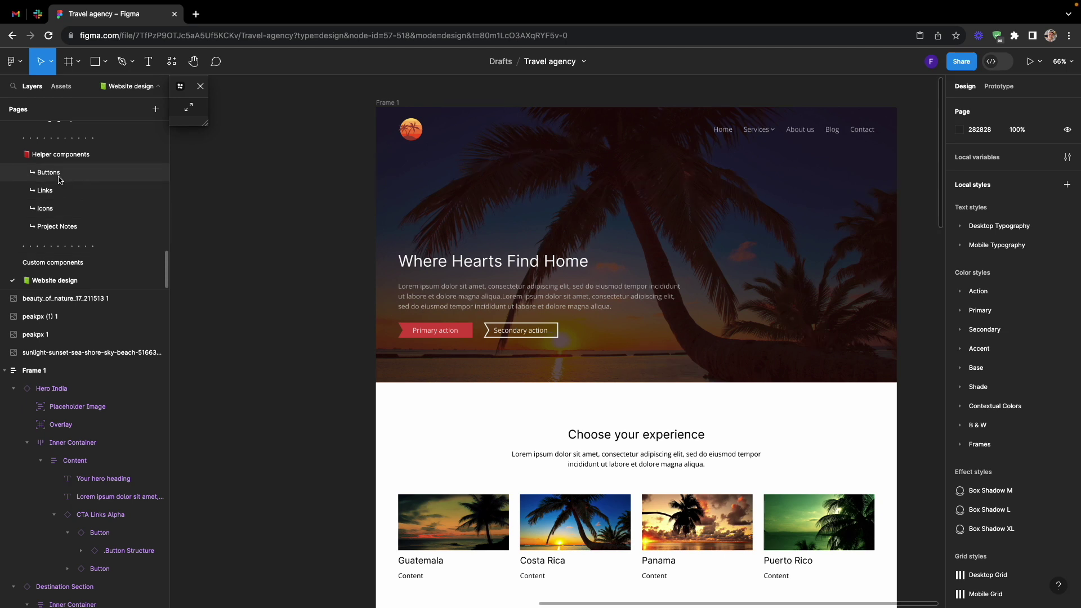
# - On the Buttons page, give the Hover variant's Btn shape a pointed right edge by setting both right corner points to X 188
pyautogui.click(101, 172)
pyautogui.click(638, 353)
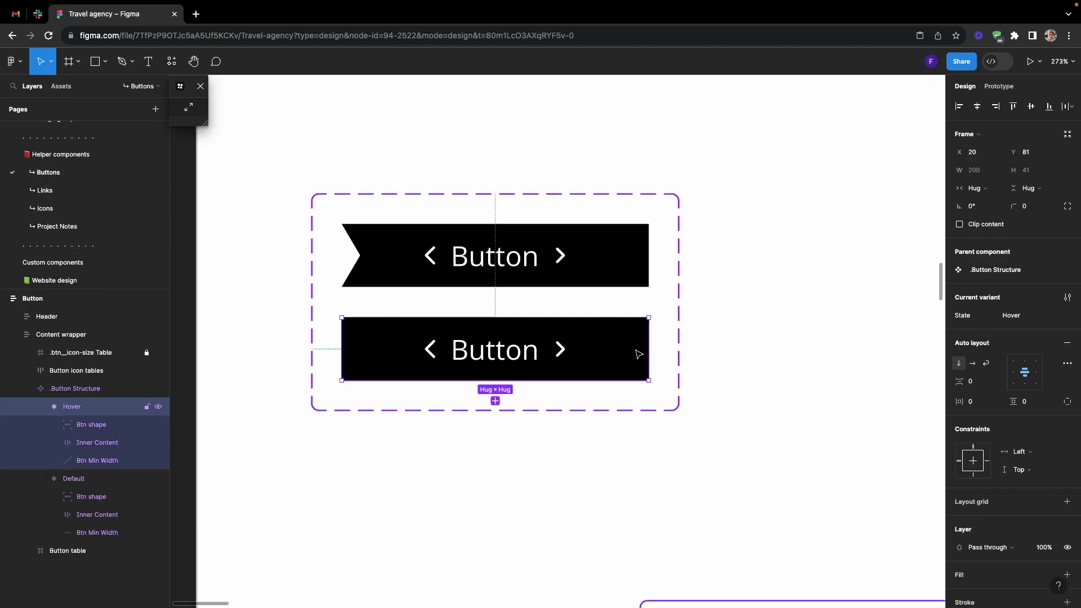
pyautogui.doubleClick(650, 321)
pyautogui.write('188')
pyautogui.press('Return')
pyautogui.click(649, 380)
pyautogui.click(983, 200)
pyautogui.write('1')
# - Present Frame 1 of the Website design page as a prototype with the interface hidden
pyautogui.click(54, 280)
pyautogui.click(386, 102)
pyautogui.press('super+alt+Return')
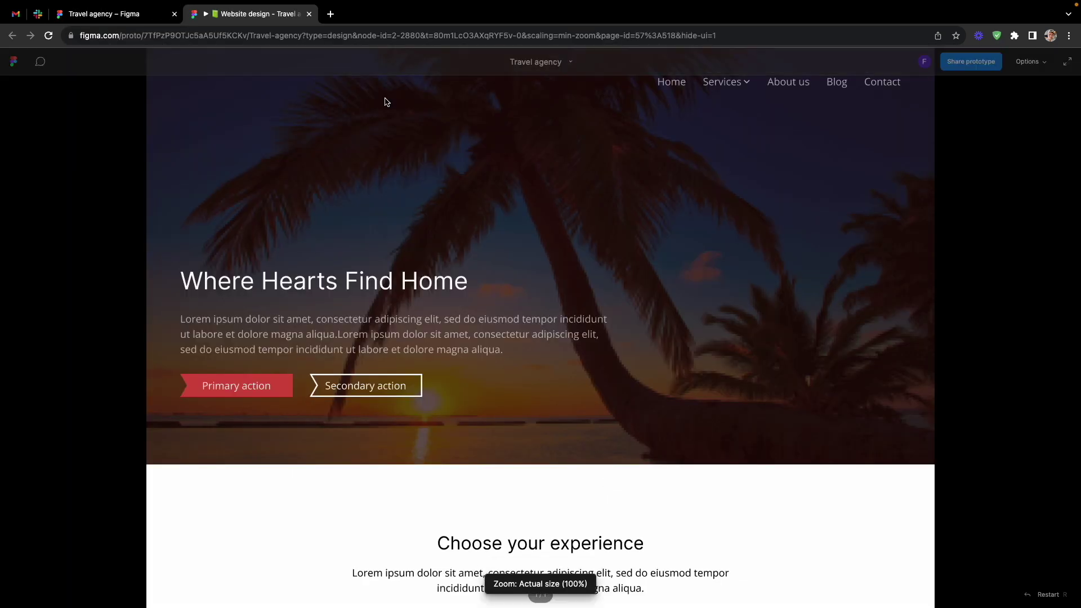
pyautogui.press('super+backslash')
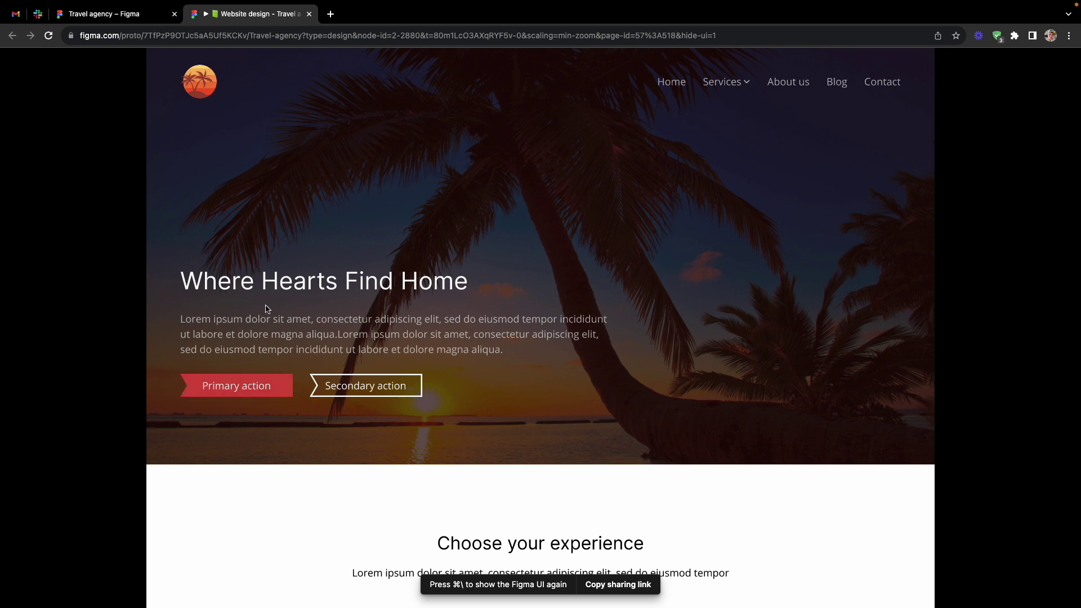
# - Add a middle point to the left edge of the Hover variant's Btn shape and recheck the buttons in the prototype
pyautogui.click(104, 13)
pyautogui.click(48, 172)
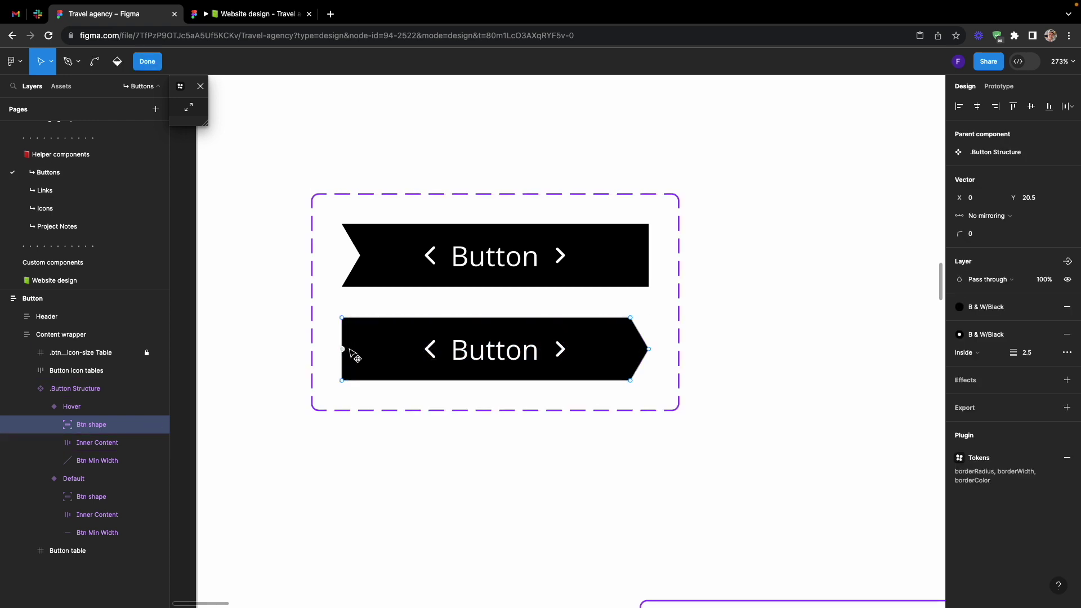
pyautogui.click(253, 14)
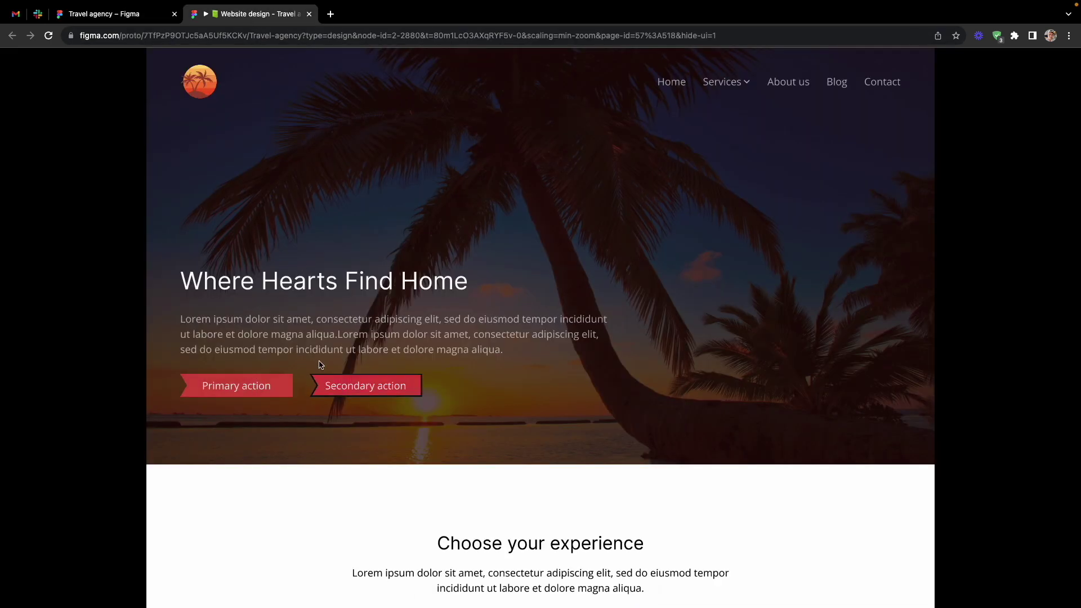
# - Return to the Website design page and open the Fontshare website in a new browser tab
pyautogui.click(112, 14)
pyautogui.click(80, 280)
pyautogui.hscroll(1, 574, 349)
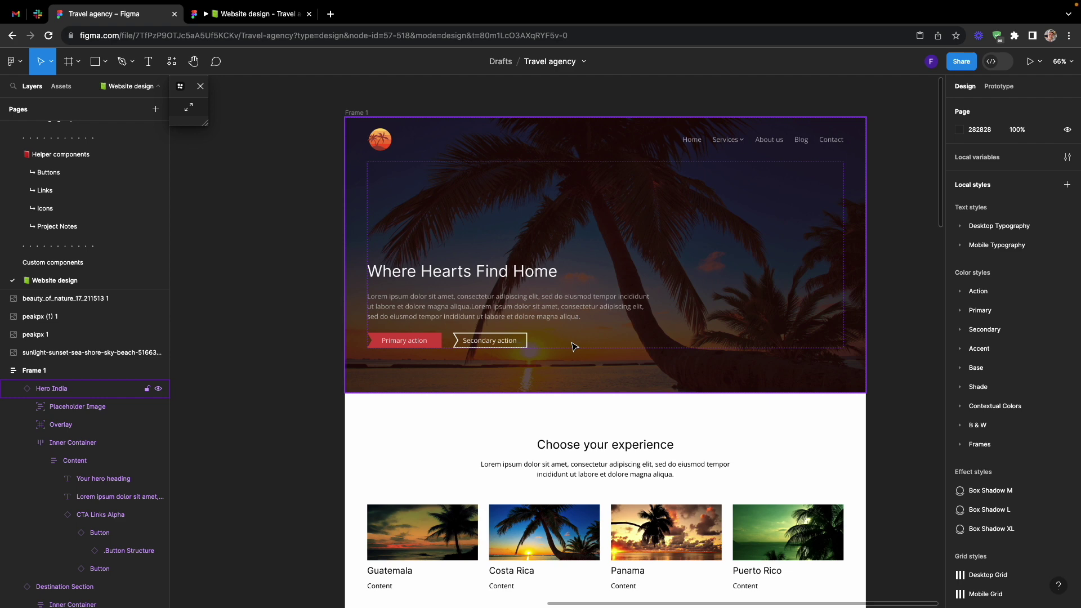
pyautogui.press('super+t')
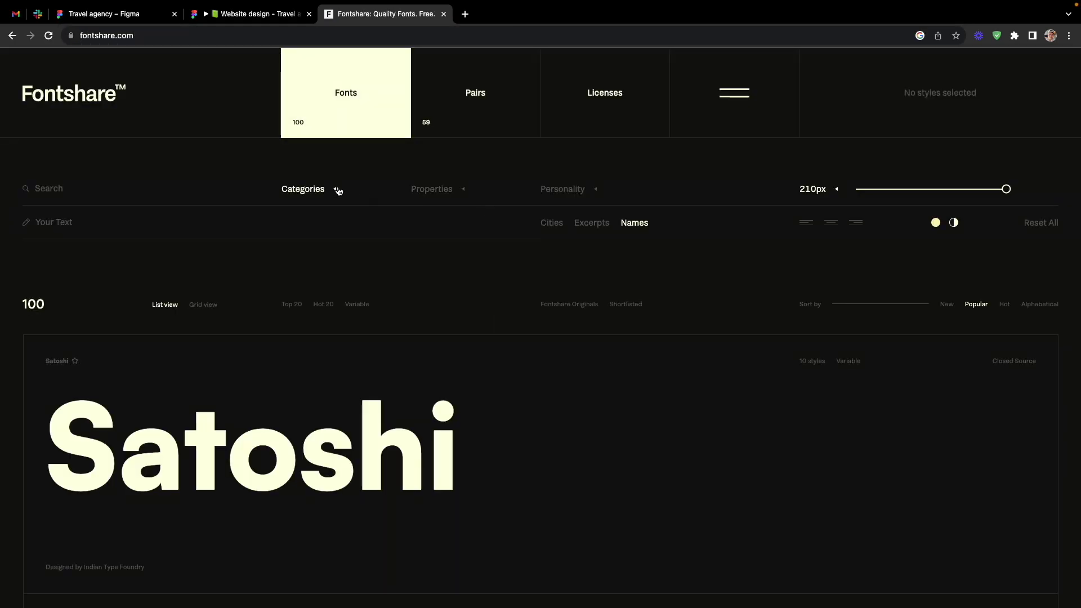
# - Filter the Fontshare fonts to the Script category and preview "Where Hearts Find Home" at 103 px
pyautogui.click(336, 189)
pyautogui.click(314, 299)
pyautogui.moveTo(1006, 189); pyautogui.dragTo(924, 188)
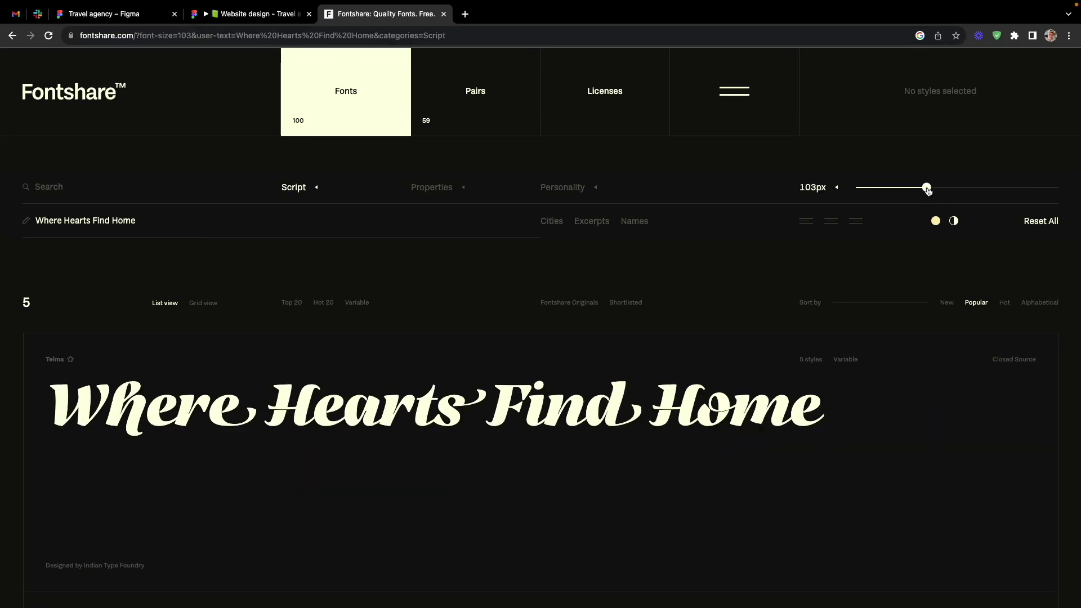
pyautogui.scroll(-5, 780, 309)
pyautogui.scroll(-10, 781, 310)
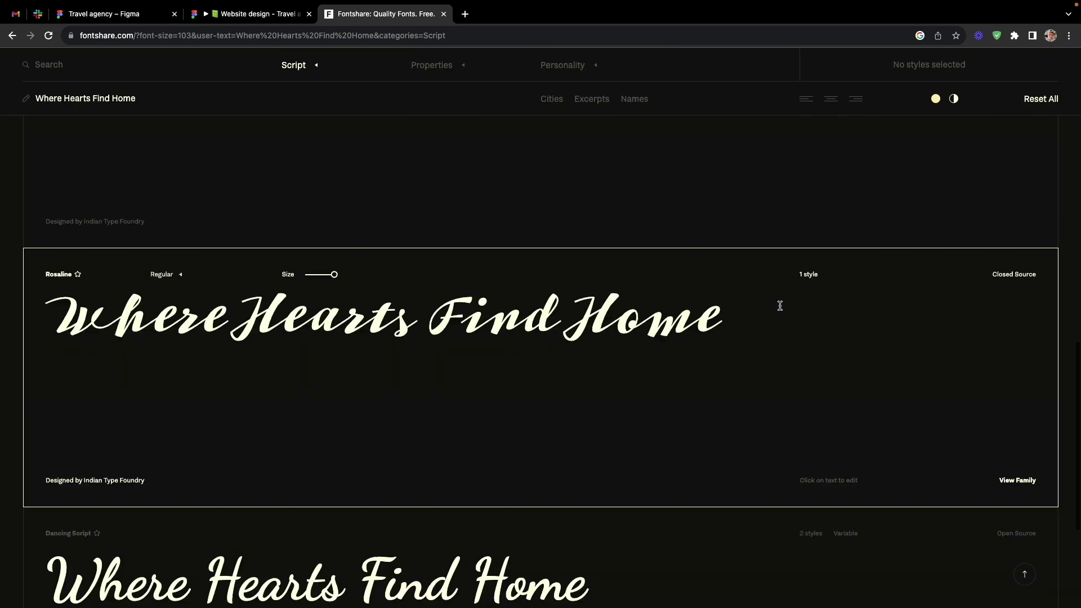
# - Open the Britney font family and download it
pyautogui.scroll(5, 780, 310)
pyautogui.click(1042, 369)
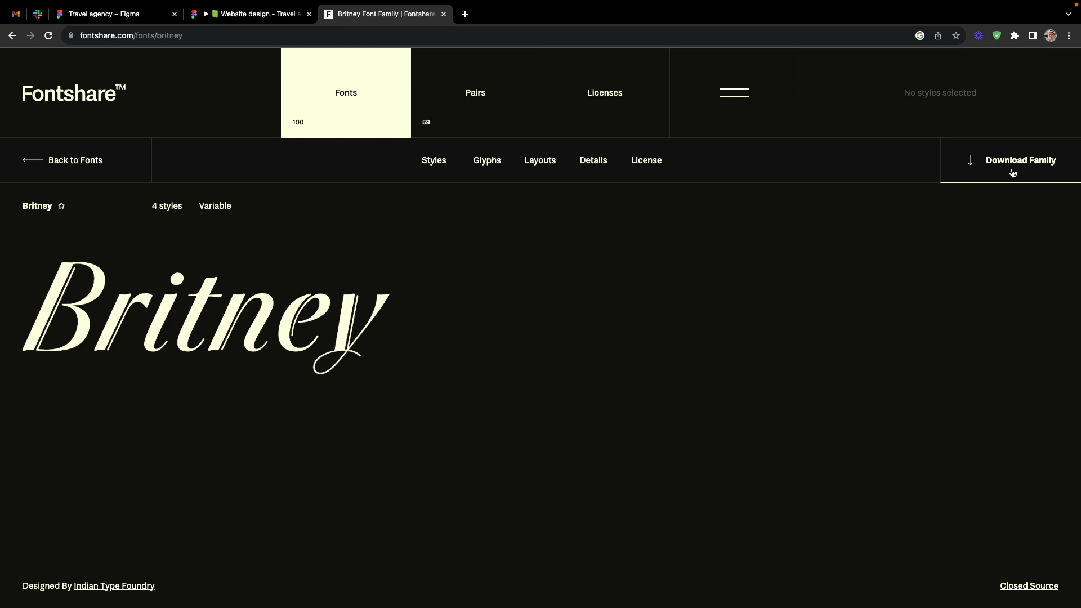
pyautogui.click(1012, 173)
pyautogui.click(944, 287)
# - Unpack Britney_Complete.zip on the desktop and install all of its font files
pyautogui.hotkey('ctrl', 'Left')
pyautogui.click(1051, 225)
pyautogui.doubleClick(1050, 225)
pyautogui.doubleClick(1044, 220)
pyautogui.doubleClick(397, 143)
pyautogui.doubleClick(399, 143)
pyautogui.press('super+a')
pyautogui.doubleClick(592, 147)
pyautogui.click(633, 313)
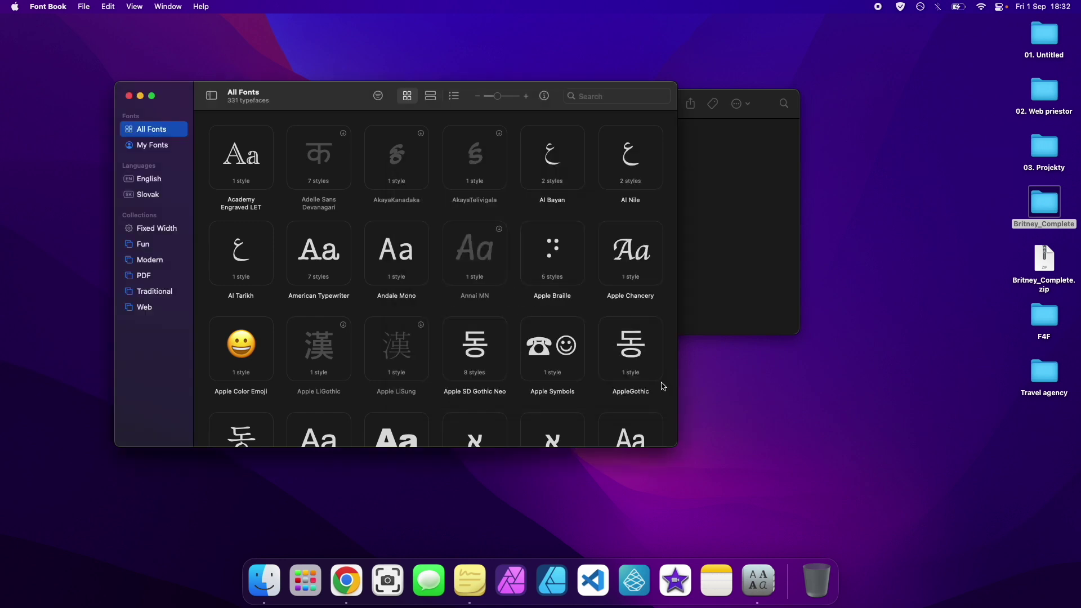
# - Search Font Book for the Britney family and close the Font Book and Finder windows
pyautogui.click(594, 97)
pyautogui.write('Britne')
pyautogui.click(590, 129)
pyautogui.click(129, 96)
pyautogui.click(295, 103)
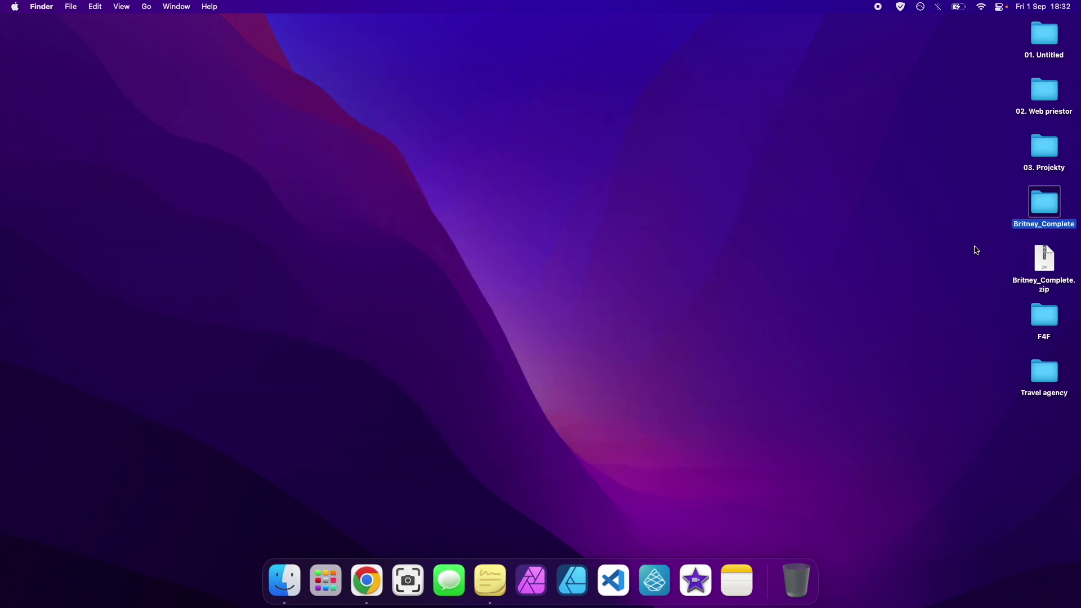
# - Delete the Britney_Complete folder and its zip file from the desktop and empty the trash
pyautogui.moveTo(1004, 207); pyautogui.dragTo(1046, 270)
pyautogui.press('super+BackSpace')
pyautogui.press('super+shift+BackSpace')
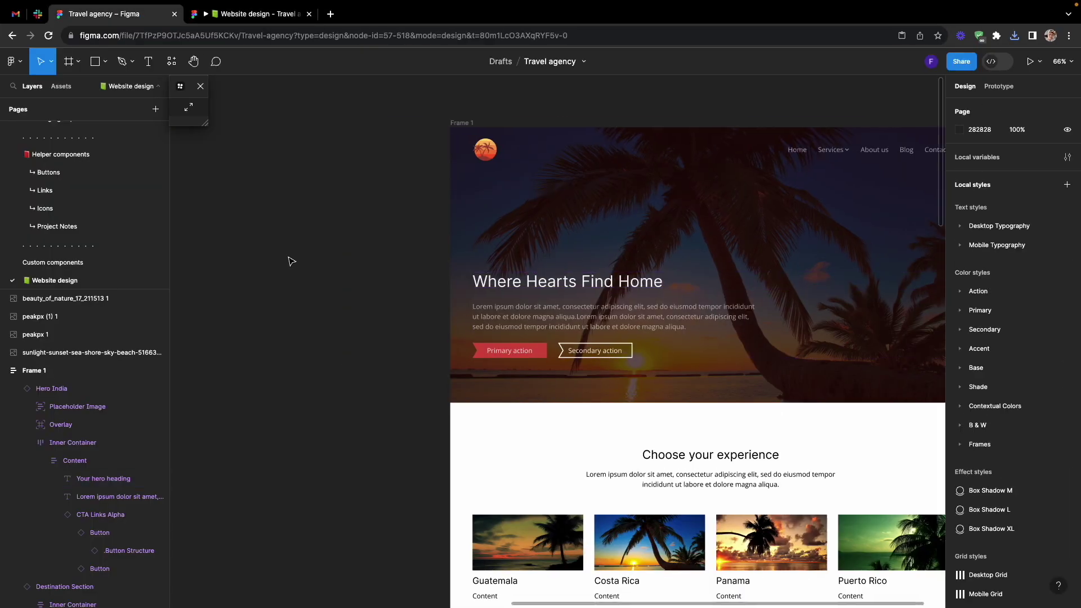
# - On Figma's Typography page, set the S Display Typeface token to Britney and apply the tokens to the page
pyautogui.scroll(3, 86, 179)
pyautogui.click(56, 158)
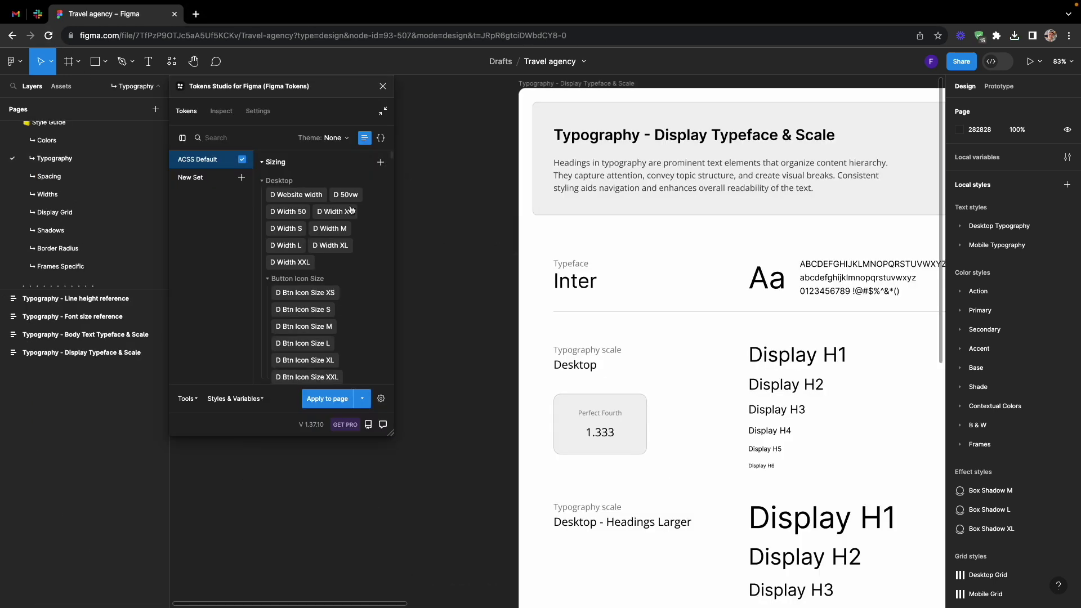
pyautogui.click(182, 137)
pyautogui.click(214, 138)
pyautogui.write('s d')
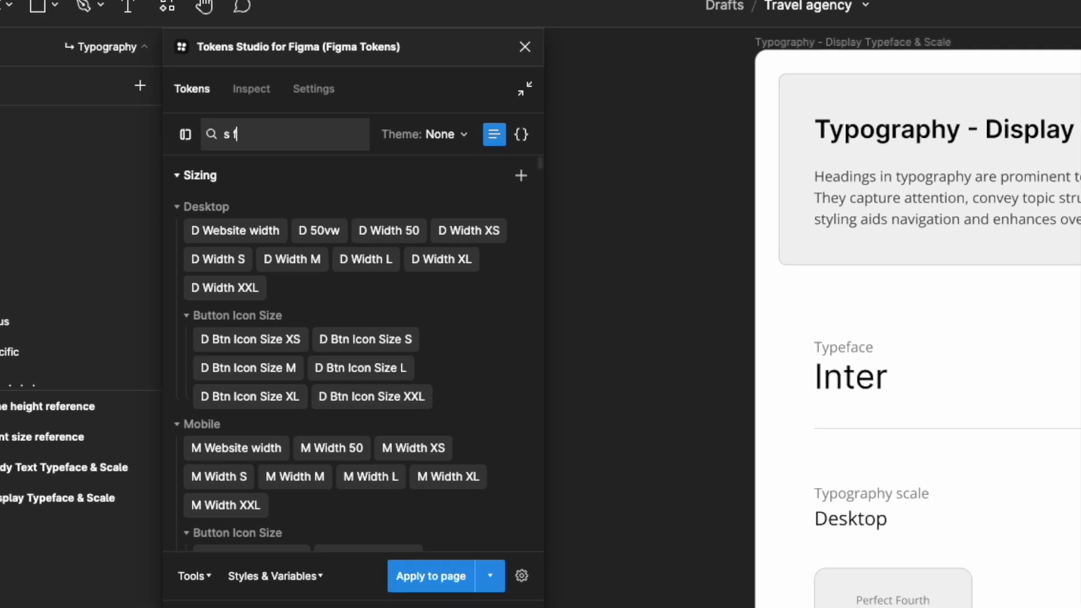
pyautogui.write('isplay')
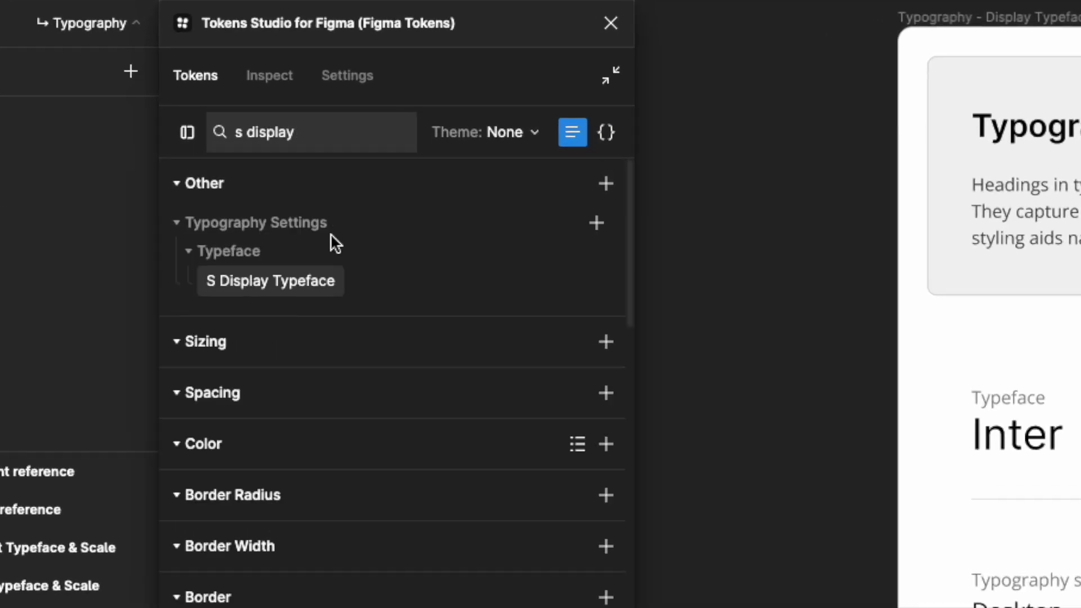
pyautogui.rightClick(289, 289)
pyautogui.click(280, 347)
pyautogui.doubleClick(280, 373)
pyautogui.write('Britney')
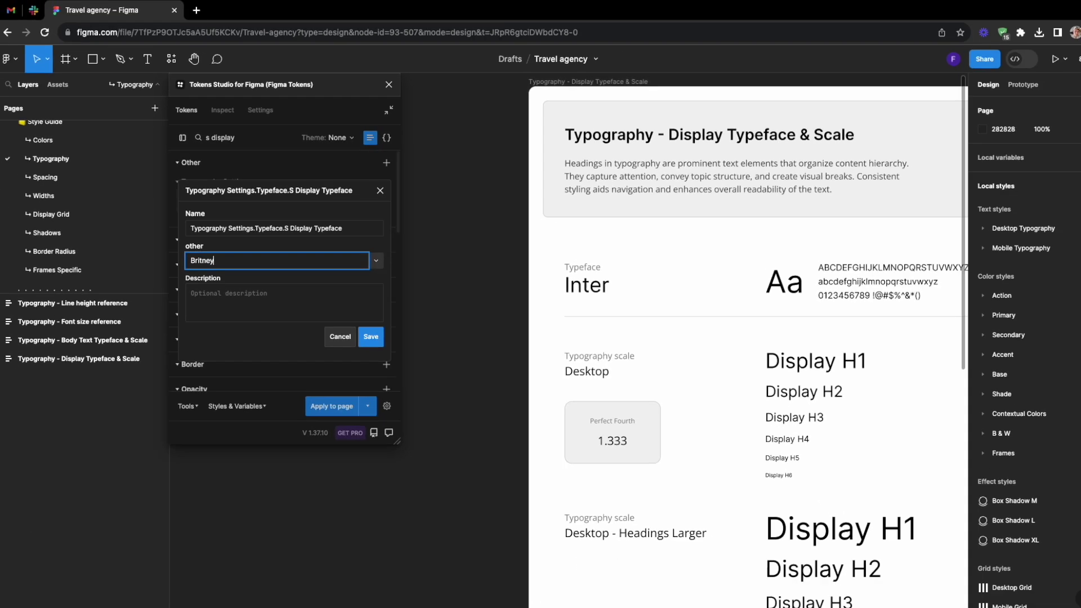
pyautogui.press('Return')
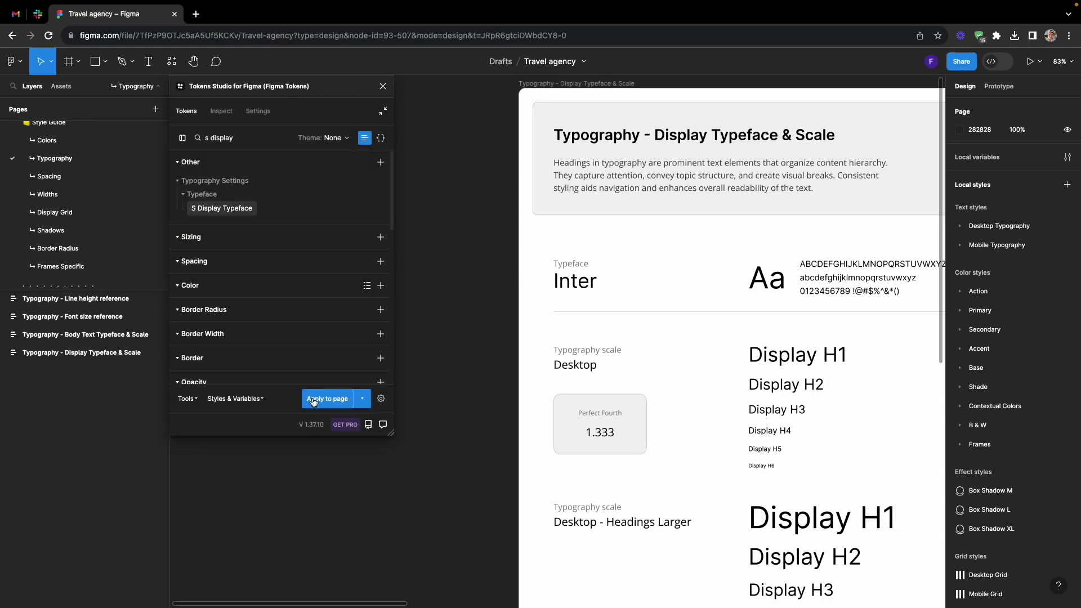
# - On the Website design page, apply the D H1 Larger typography token to the hero heading
pyautogui.scroll(-5, 85, 236)
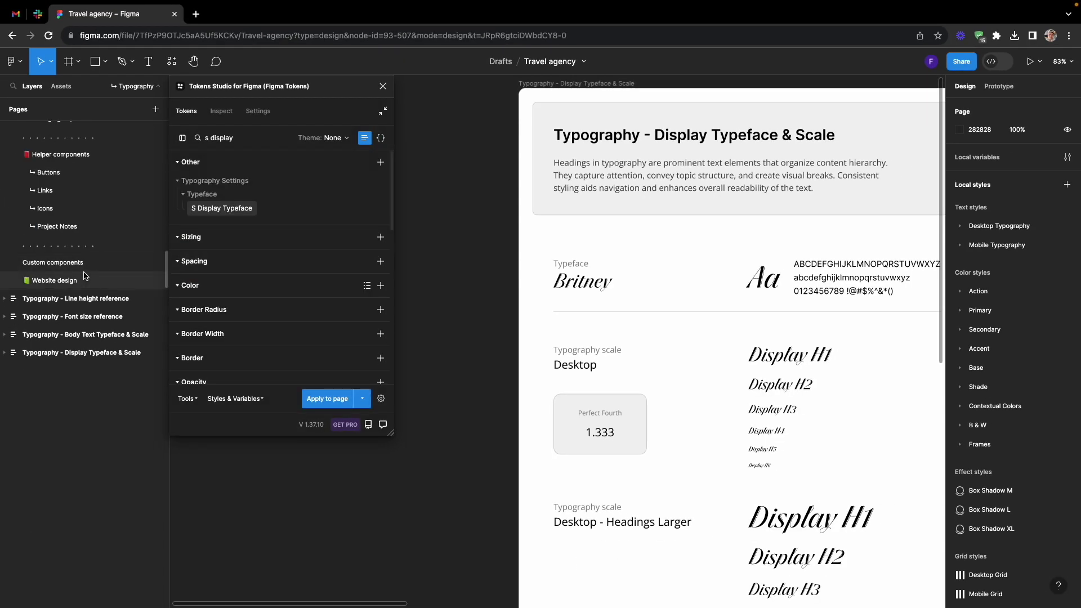
pyautogui.click(84, 279)
pyautogui.hscroll(2, 613, 251)
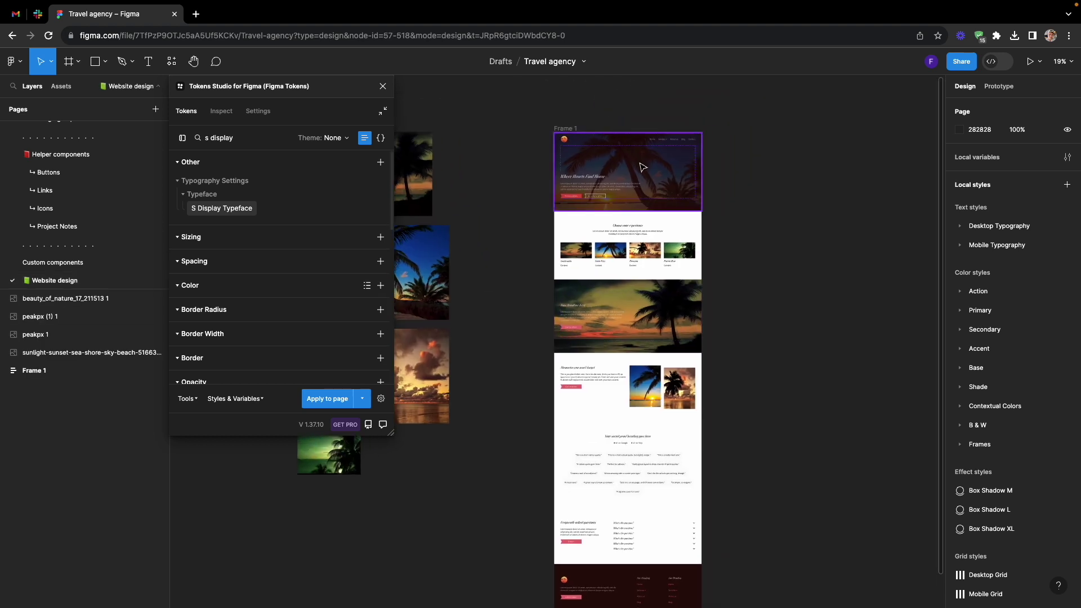
pyautogui.scroll(5, 642, 167)
pyautogui.scroll(2, 642, 169)
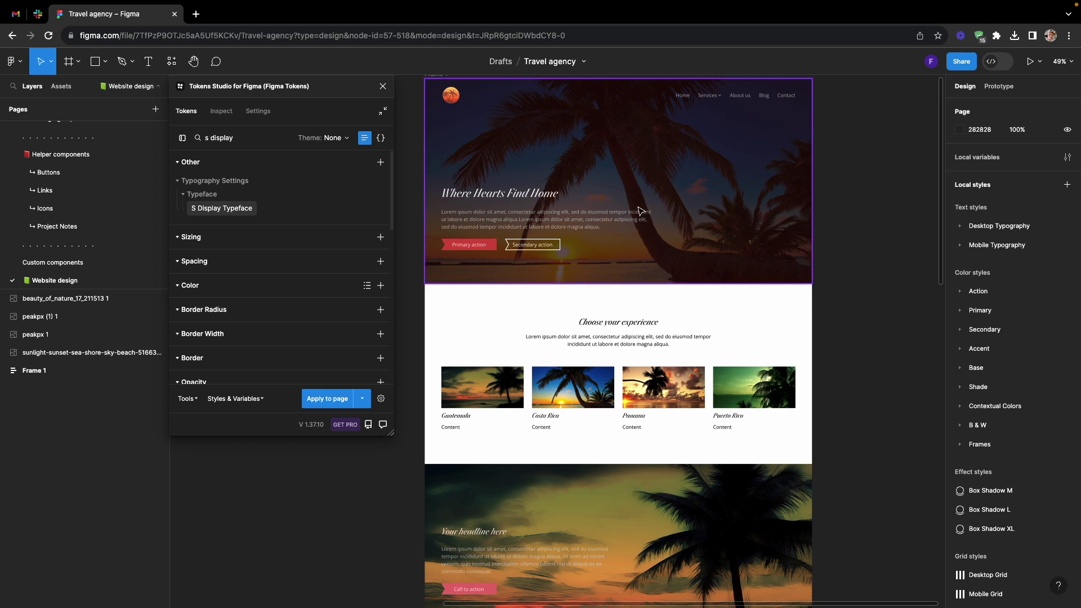
pyautogui.click(521, 196)
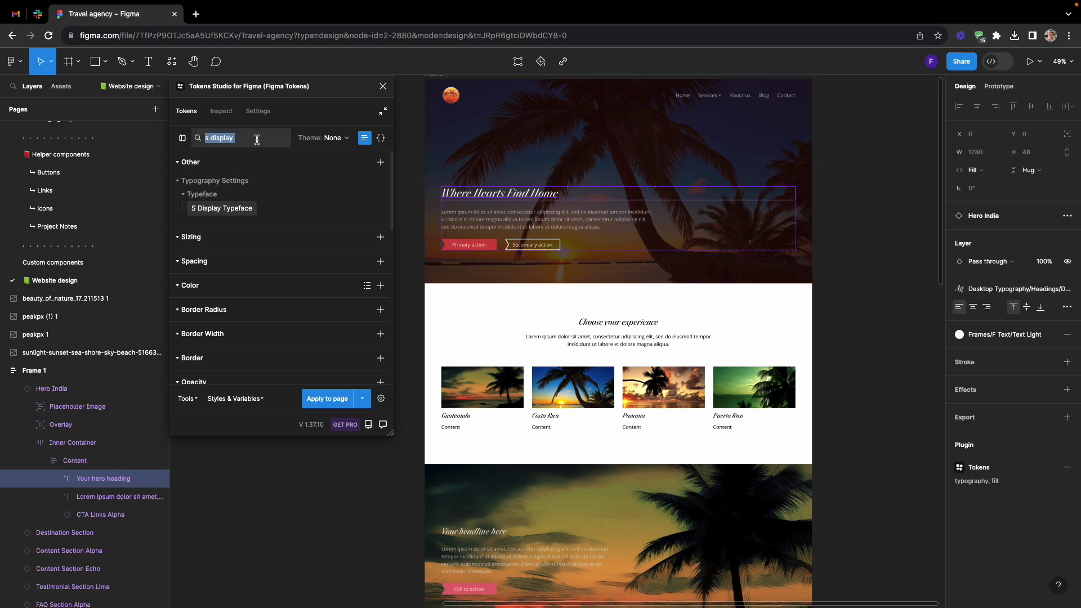
pyautogui.write('d H')
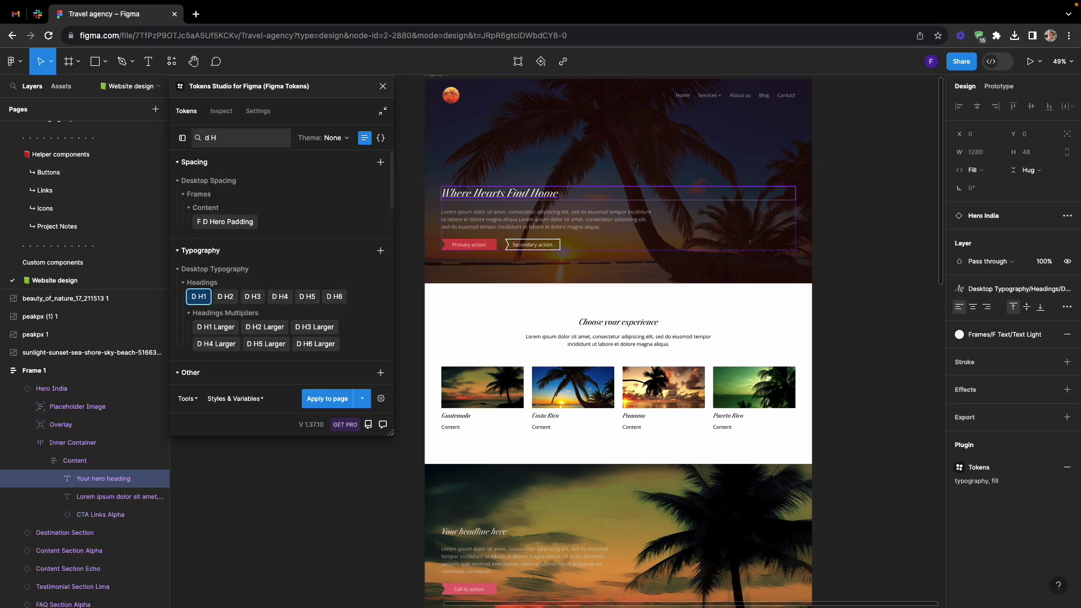
pyautogui.click(217, 328)
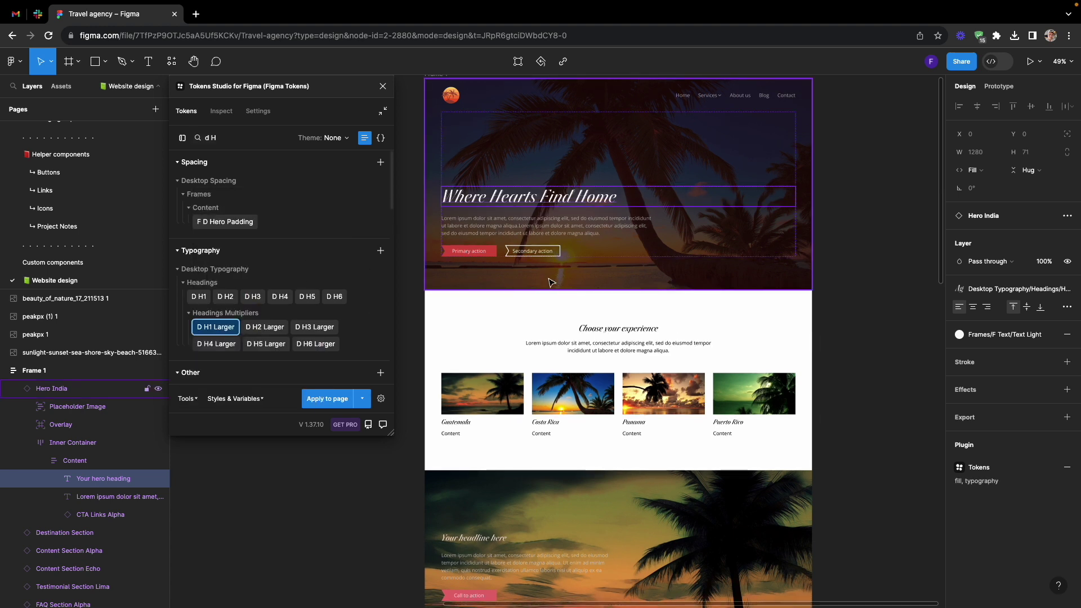
# - Apply the D H2 Larger typography token to the "Choose your experience" title and the section headings below it
pyautogui.click(596, 329)
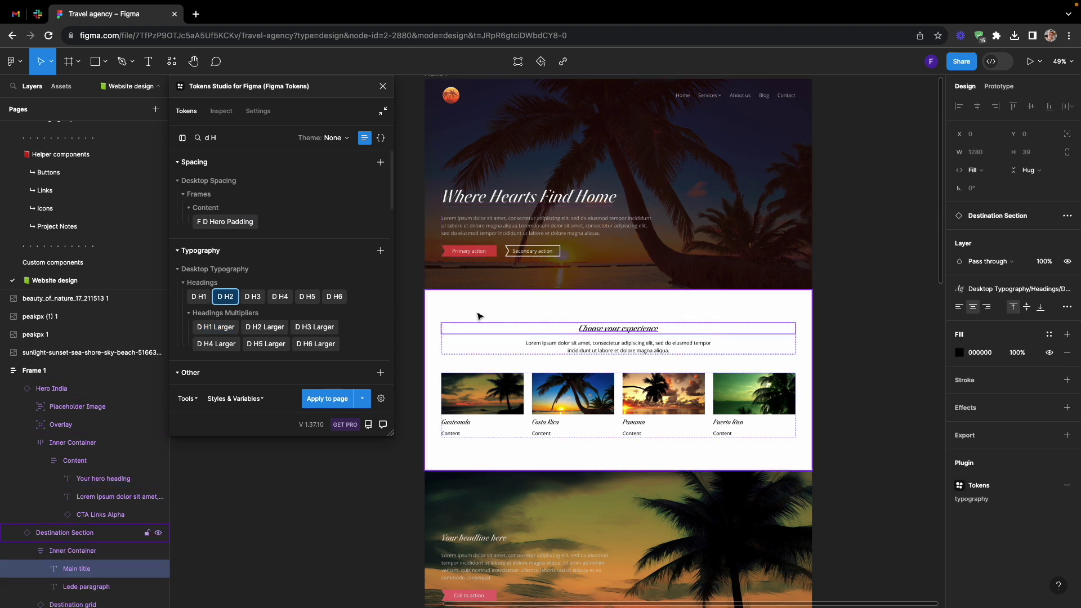
pyautogui.click(265, 327)
pyautogui.scroll(-5, 482, 370)
pyautogui.click(488, 268)
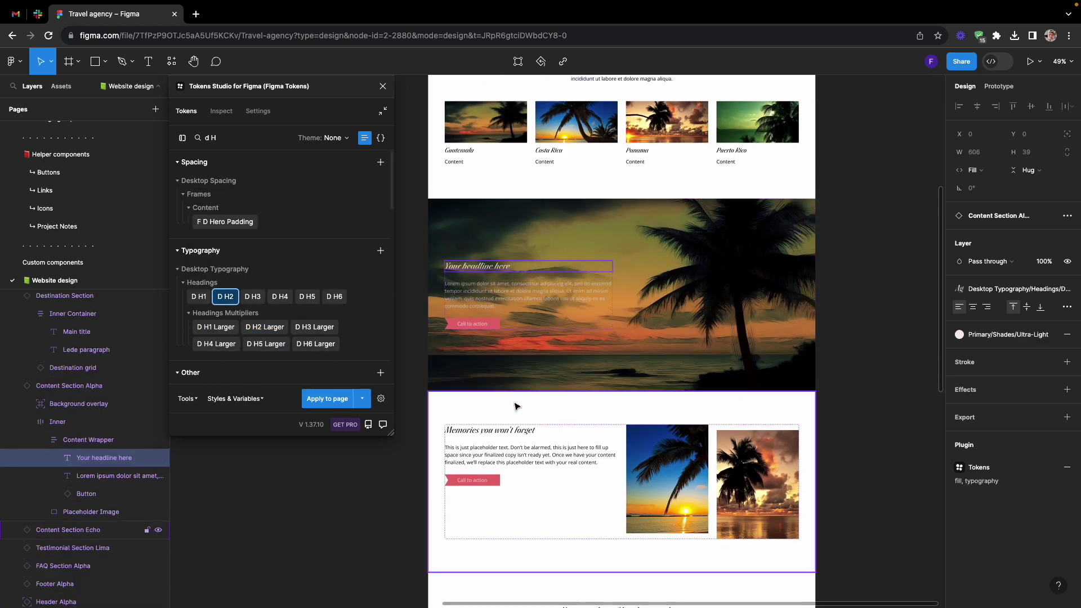
pyautogui.keyDown('shift'); pyautogui.click(484, 432); pyautogui.keyUp('shift')
pyautogui.scroll(-4, 587, 387)
pyautogui.keyDown('shift'); pyautogui.click(587, 387); pyautogui.keyUp('shift')
pyautogui.scroll(-5, 587, 387)
pyautogui.keyDown('shift'); pyautogui.click(520, 358); pyautogui.keyUp('shift')
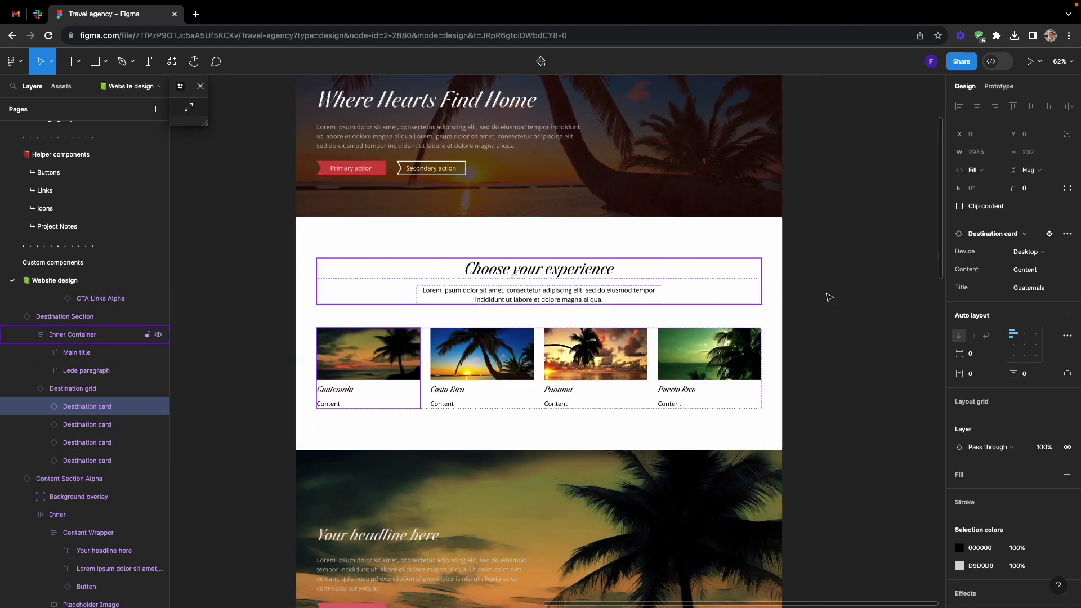
# - Fill the Guatemala card's content with "Short yet extremely creative and catchy description of the feature." and move Title above Content in the Destination card component
pyautogui.click(1037, 271)
pyautogui.write('Short yet extremely creative and catchy description of the feature.')
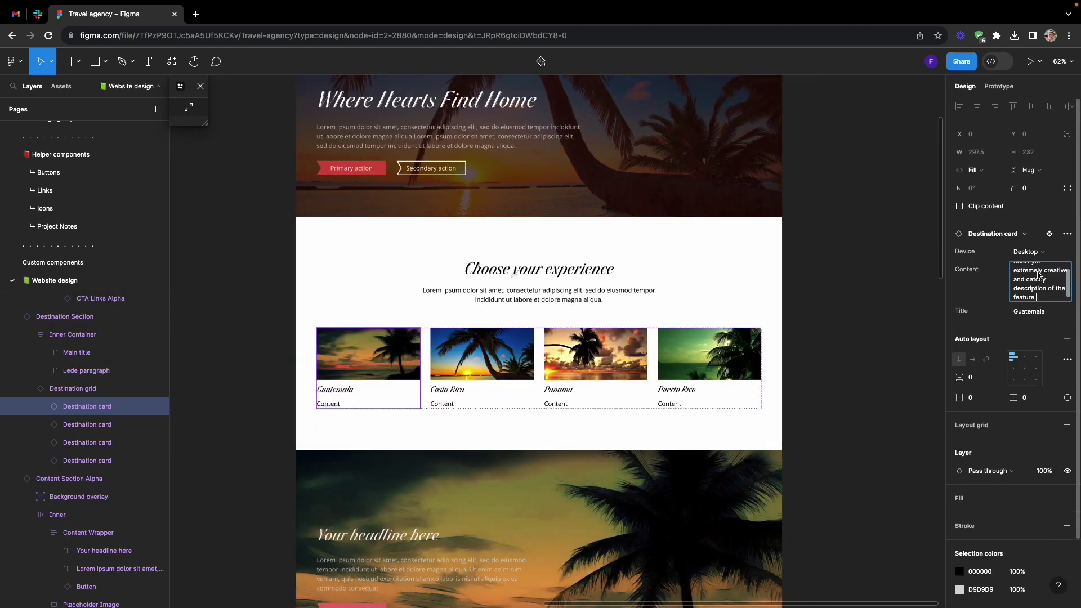
pyautogui.click(1049, 233)
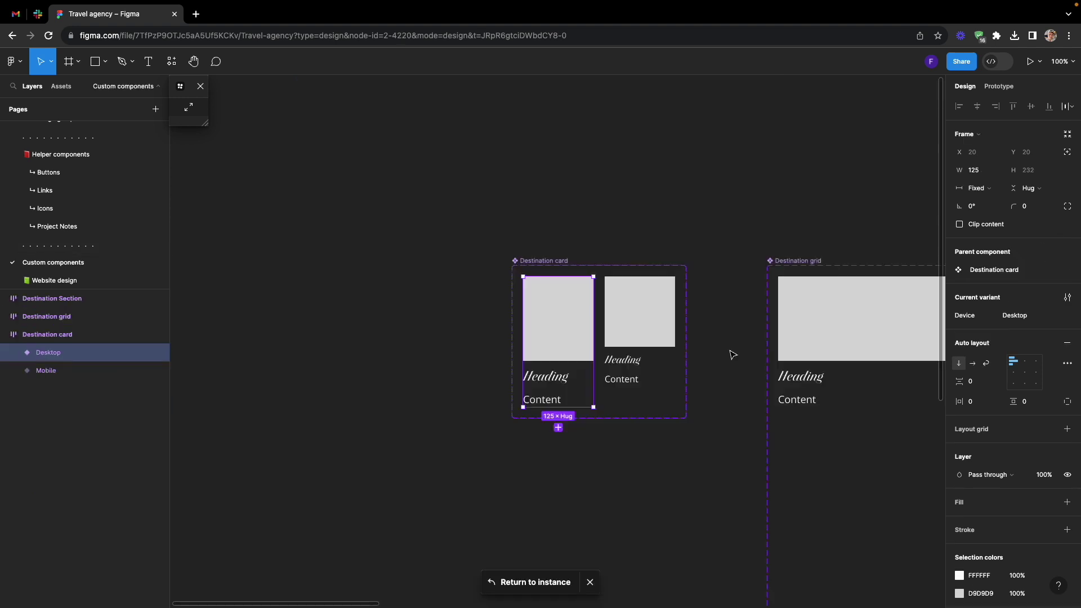
pyautogui.hotkey('shift', 'Return')
pyautogui.moveTo(950, 297); pyautogui.dragTo(950, 319)
# - Set the Costa Rica, Panama and Puerto Rico cards' content to "Short yet extremely creative and catchy description of the feature."
pyautogui.click(55, 280)
pyautogui.keyDown('super'); pyautogui.click(450, 404); pyautogui.keyUp('super')
pyautogui.hotkey('shift', 'Return')
pyautogui.hotkey('shift', 'Return')
pyautogui.click(1036, 287)
pyautogui.write('Short yet extremely creative and catchy description of the feature.')
pyautogui.click(595, 394)
pyautogui.keyDown('shift'); pyautogui.click(698, 394); pyautogui.keyUp('shift')
pyautogui.click(1036, 287)
pyautogui.write('Short yet extremely creative and catchy description of the feature.')
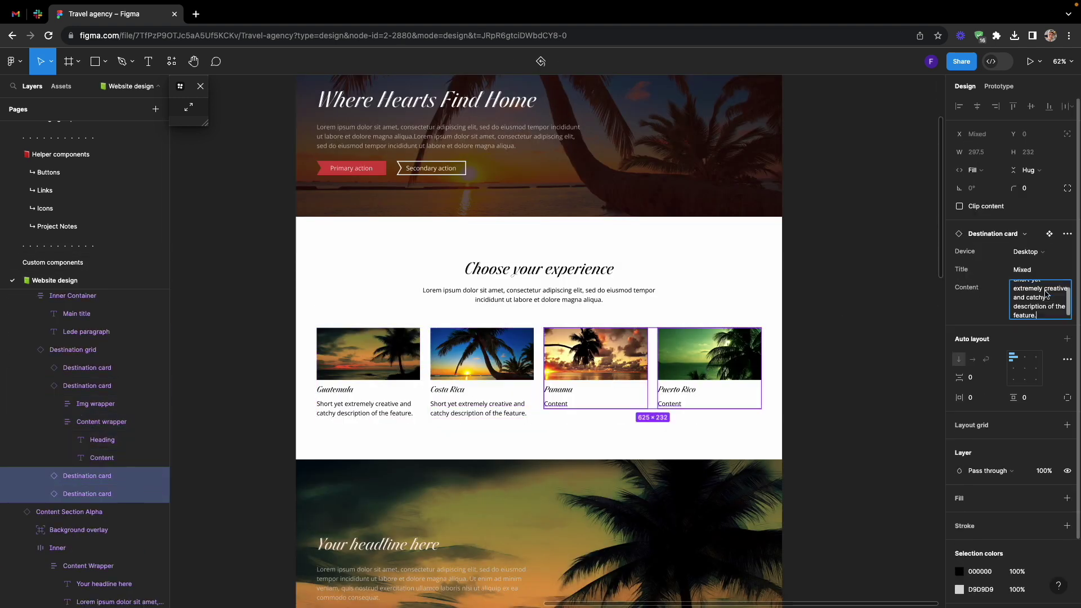
pyautogui.click(889, 329)
# - Apply the Medium shade colour token to the Destination Section's lede paragraph and all four card descriptions
pyautogui.keyDown('super'); pyautogui.click(575, 288); pyautogui.keyUp('super')
pyautogui.keyDown('shift'); pyautogui.click(683, 417); pyautogui.keyUp('shift')
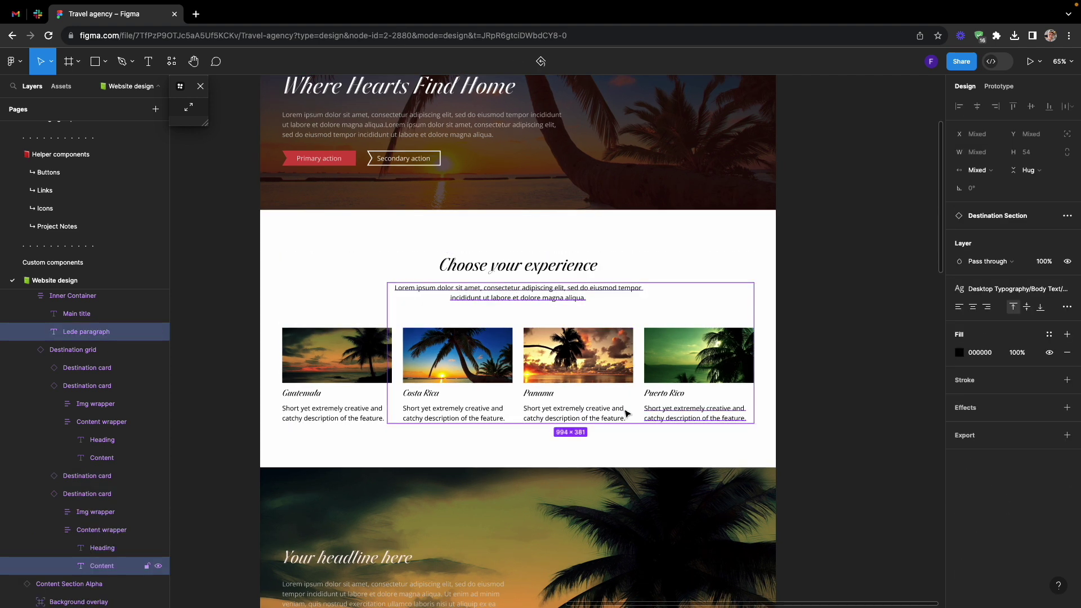
pyautogui.keyDown('shift'); pyautogui.click(576, 412); pyautogui.keyUp('shift')
pyautogui.keyDown('shift'); pyautogui.click(449, 419); pyautogui.keyUp('shift')
pyautogui.keyDown('shift'); pyautogui.click(346, 412); pyautogui.keyUp('shift')
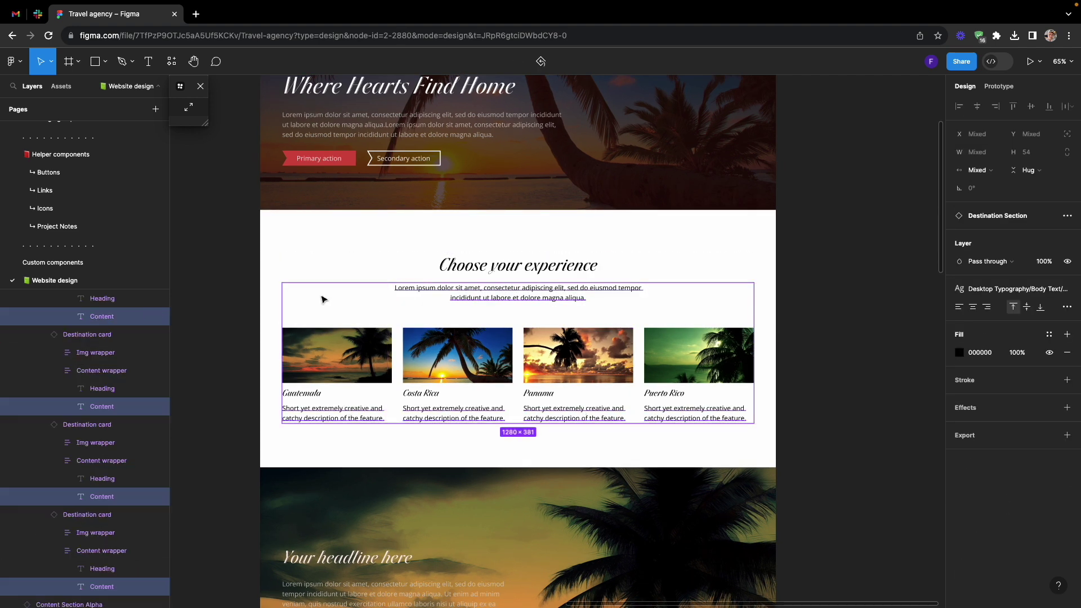
pyautogui.click(188, 107)
pyautogui.write('shade')
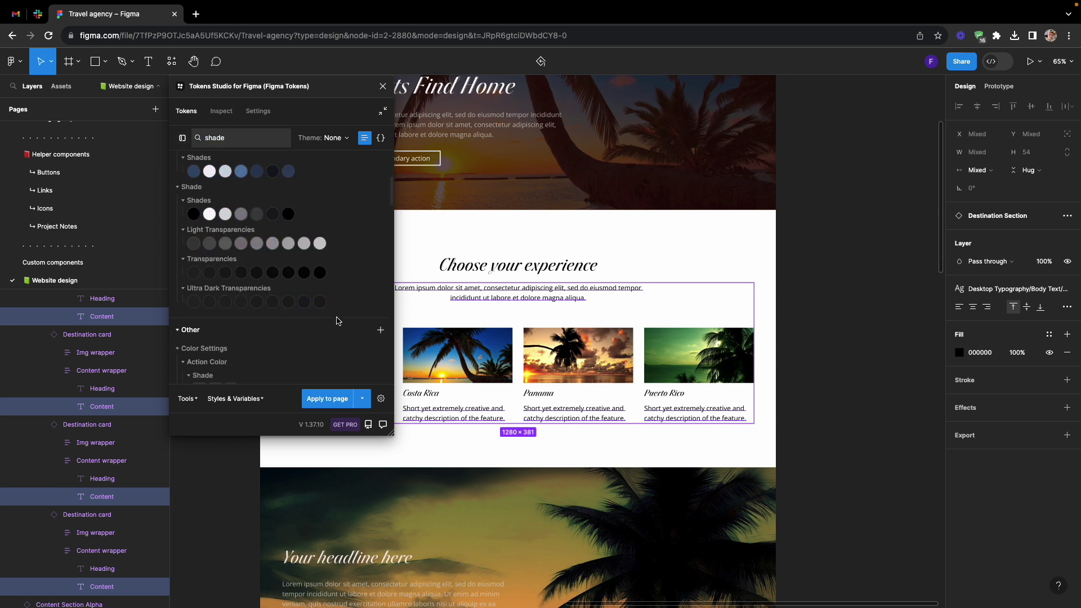
pyautogui.scroll(-1, 293, 264)
pyautogui.click(255, 204)
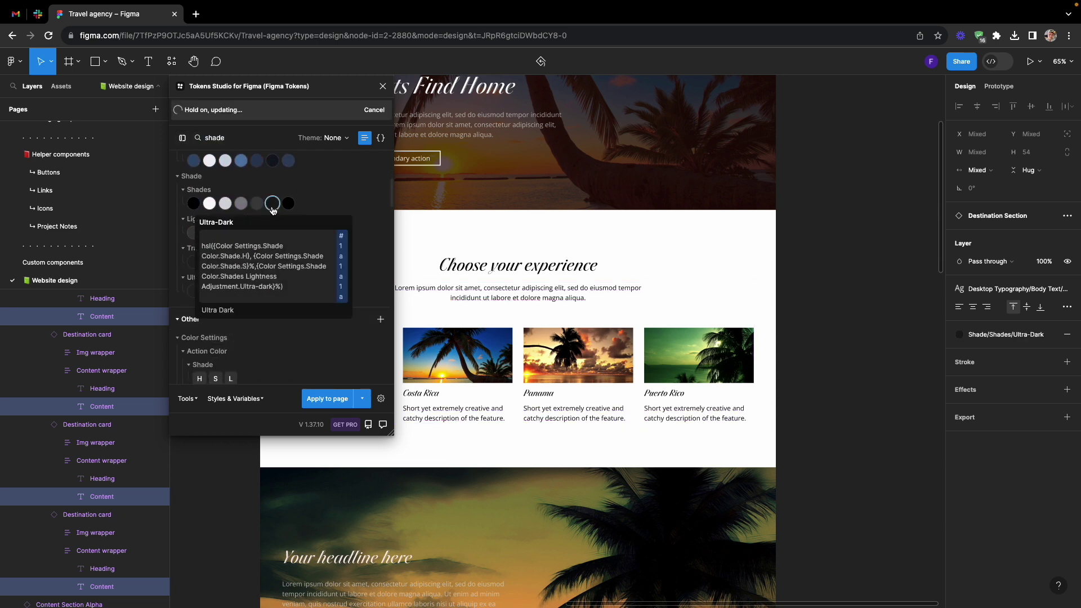
pyautogui.click(241, 205)
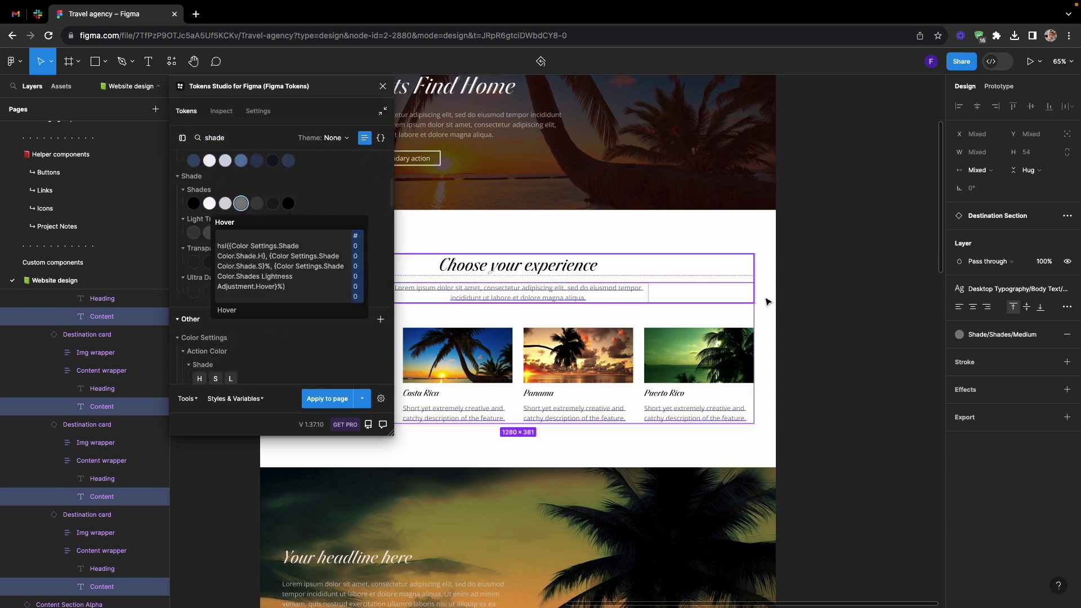
pyautogui.click(800, 320)
# - Apply the Medium shade colour token to the "Memories you won't forget" paragraph and the FAQ section's paragraph
pyautogui.scroll(-5, 800, 320)
pyautogui.keyDown('super'); pyautogui.click(585, 308); pyautogui.keyUp('super')
pyautogui.scroll(-5, 630, 361)
pyautogui.keyDown('shift'); pyautogui.keyDown('super'); pyautogui.click(521, 380); pyautogui.keyUp('super'); pyautogui.keyUp('shift')
pyautogui.click(241, 203)
pyautogui.click(429, 323)
# - Apply the Rounded M border radius token to the four destination card images
pyautogui.scroll(1, 430, 325)
pyautogui.scroll(15, 431, 324)
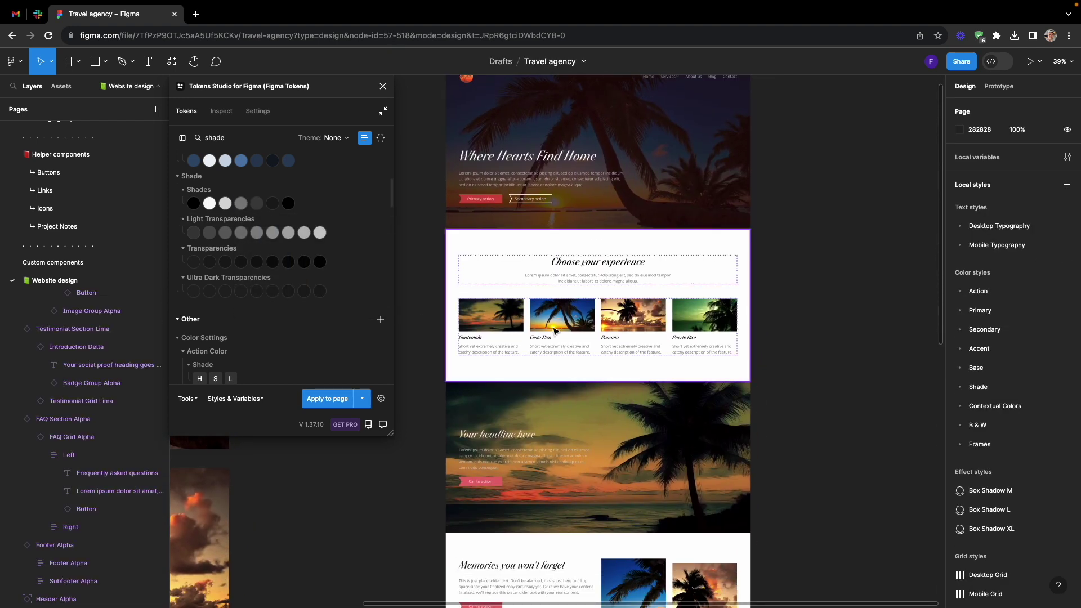
pyautogui.scroll(3, 554, 330)
pyautogui.click(508, 309)
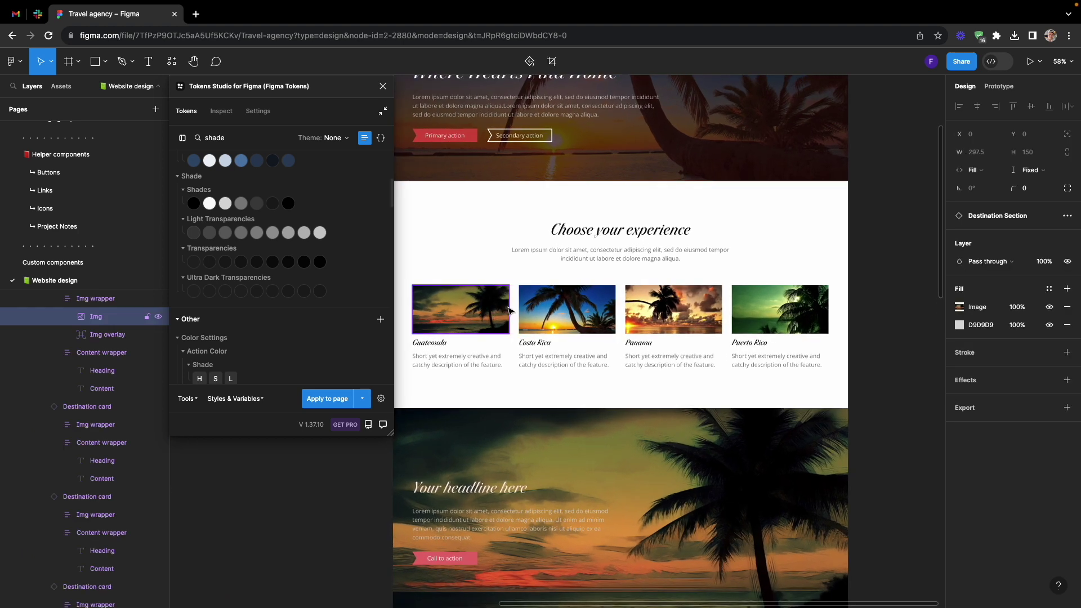
pyautogui.keyDown('shift'); pyautogui.click(575, 310); pyautogui.keyUp('shift')
pyautogui.keyDown('shift'); pyautogui.click(656, 312); pyautogui.keyUp('shift')
pyautogui.keyDown('shift'); pyautogui.click(770, 309); pyautogui.keyUp('shift')
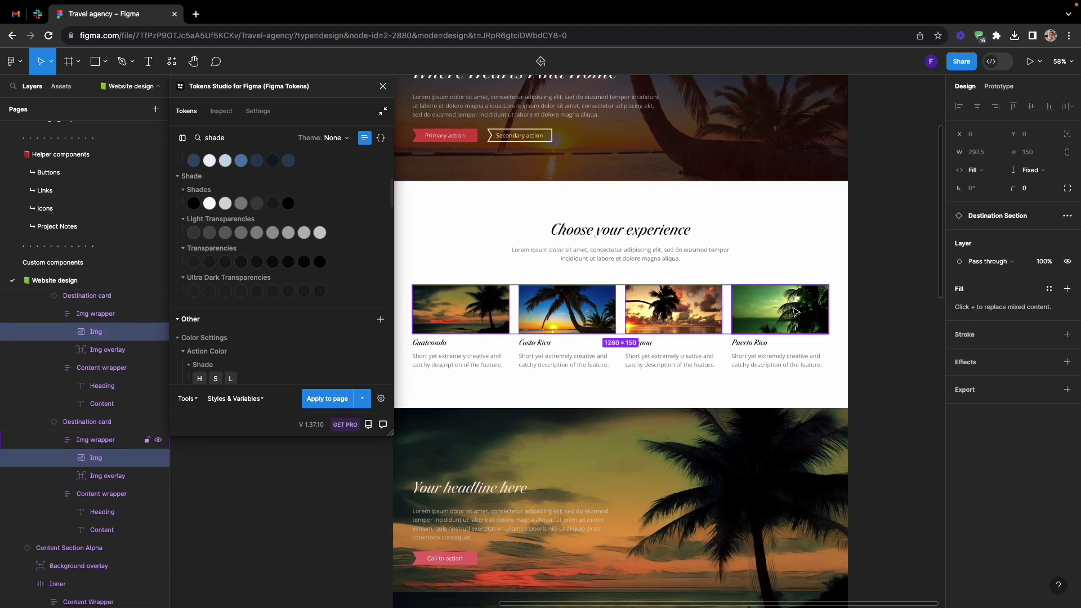
pyautogui.write('rounded')
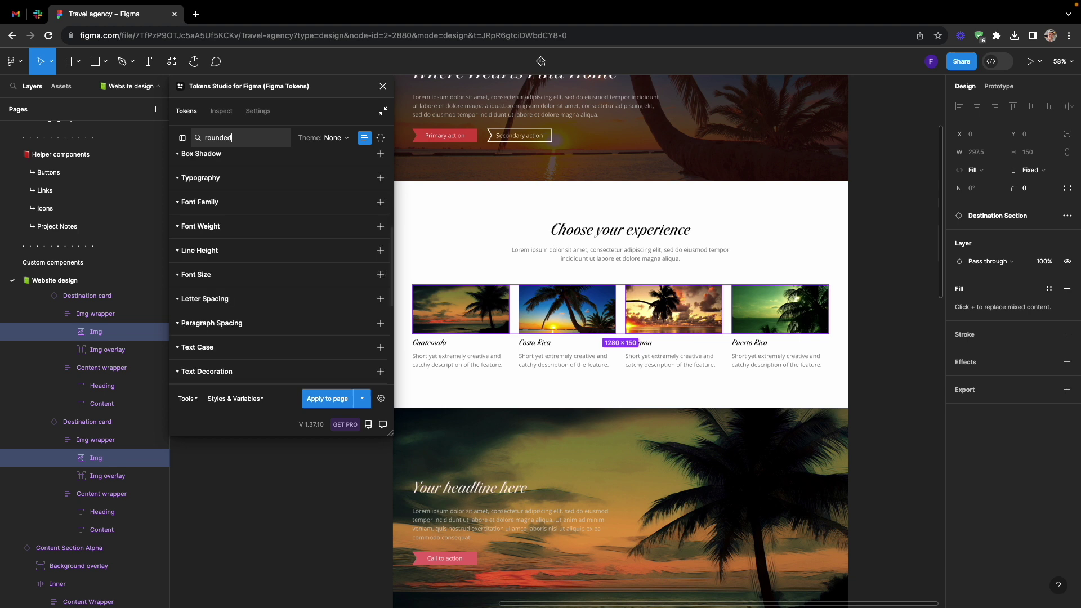
pyautogui.scroll(4, 273, 217)
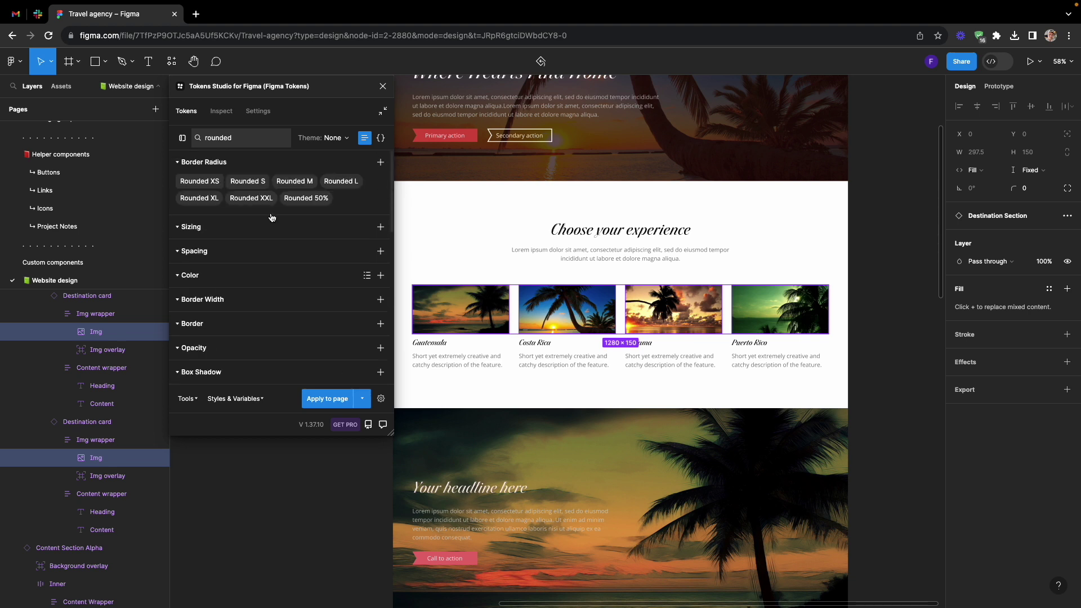
pyautogui.click(279, 185)
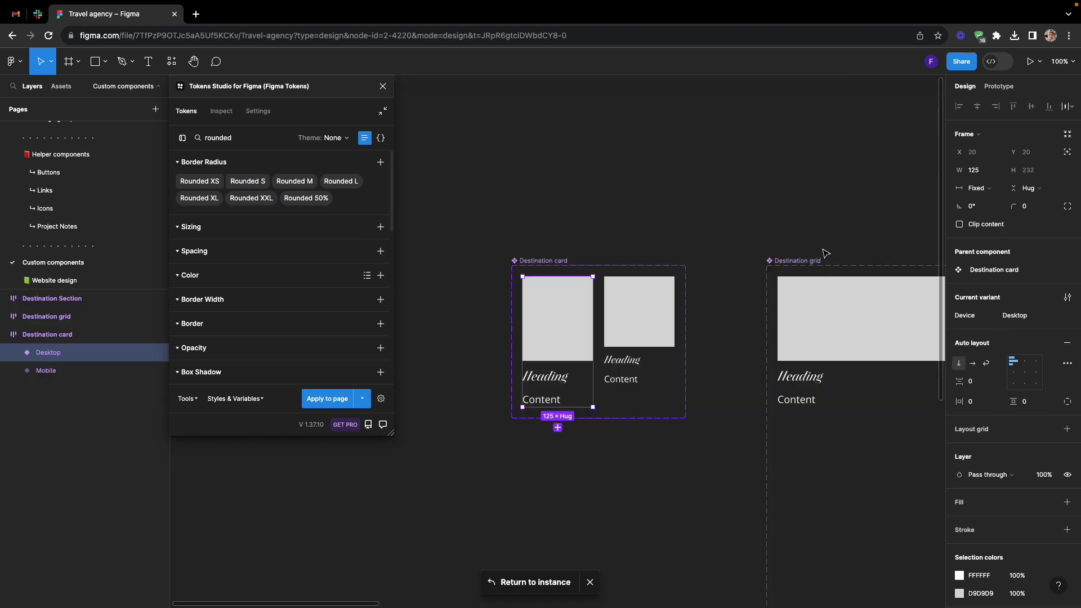
# - Set the image height in the Desktop variant of the Destination card component to 175, and return to the Website design page
pyautogui.click(558, 323)
pyautogui.click(559, 324)
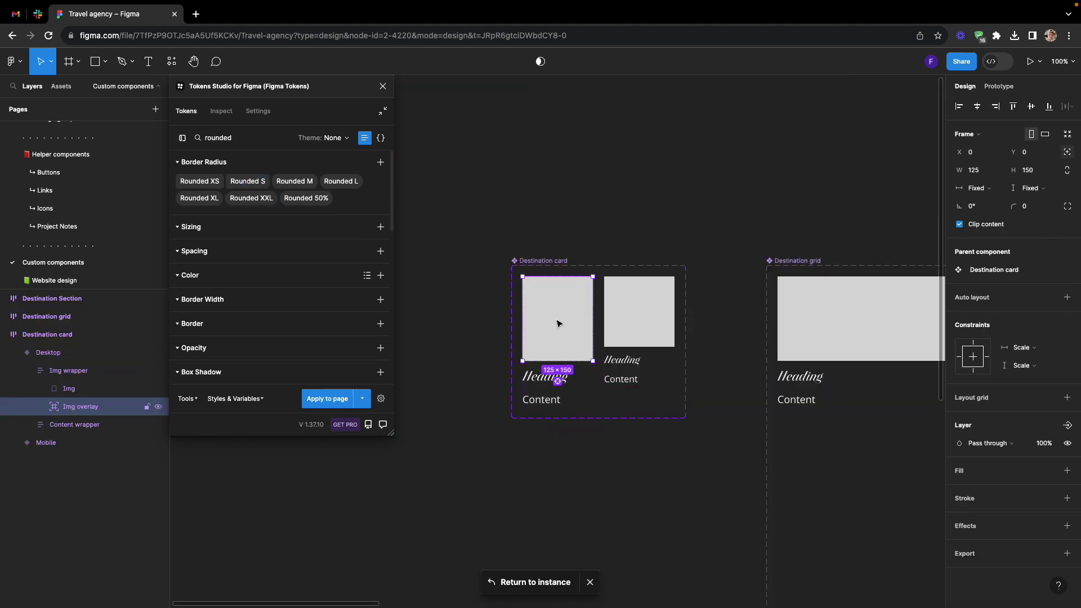
pyautogui.click(88, 389)
pyautogui.click(1037, 157)
pyautogui.write('1')
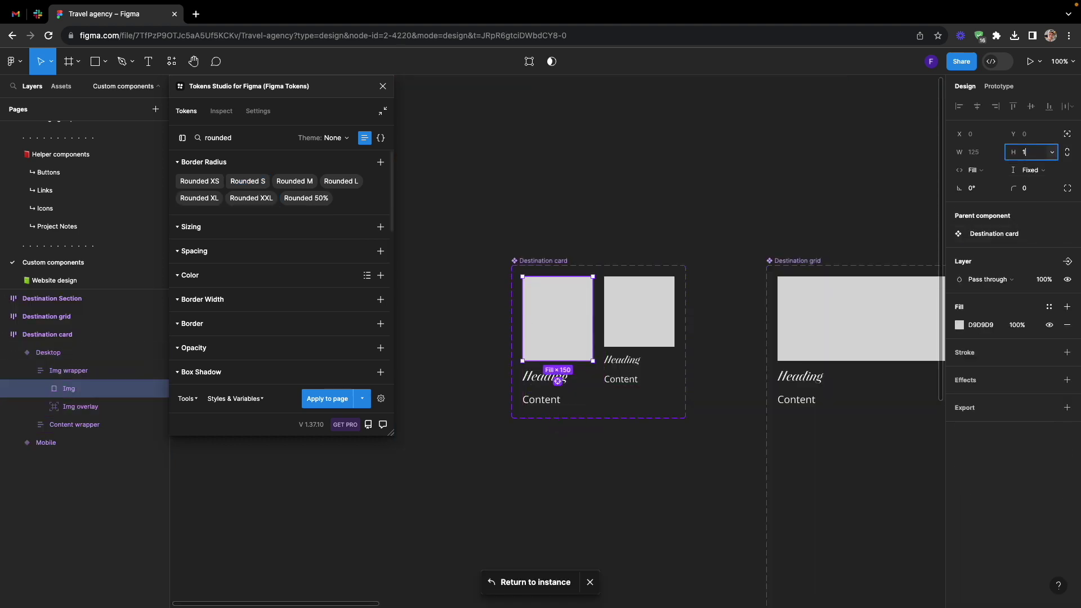
pyautogui.write('75')
pyautogui.press('Return')
pyautogui.click(54, 279)
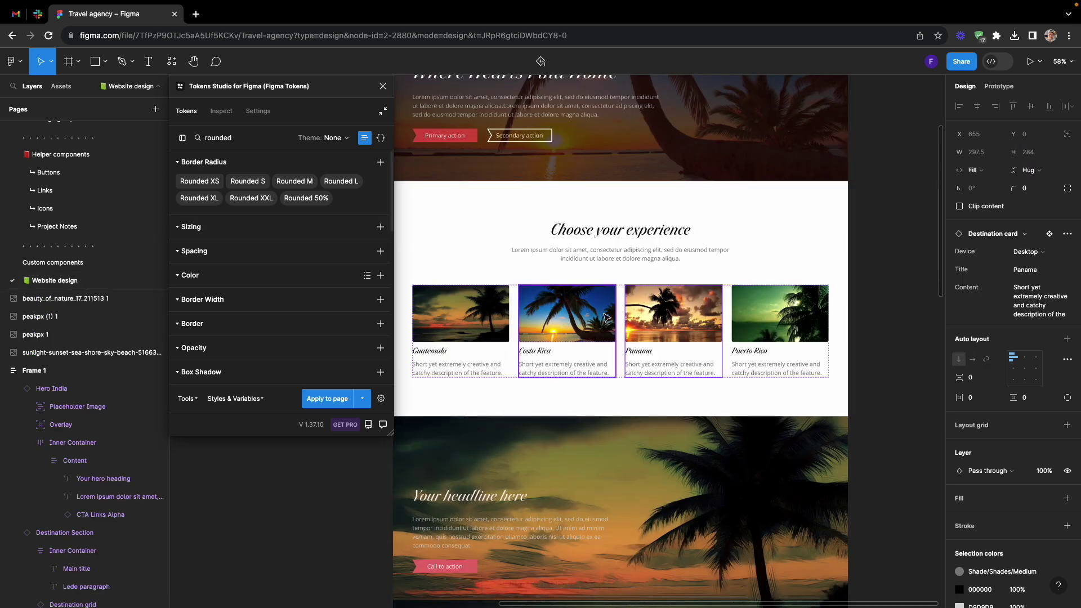
pyautogui.click(892, 295)
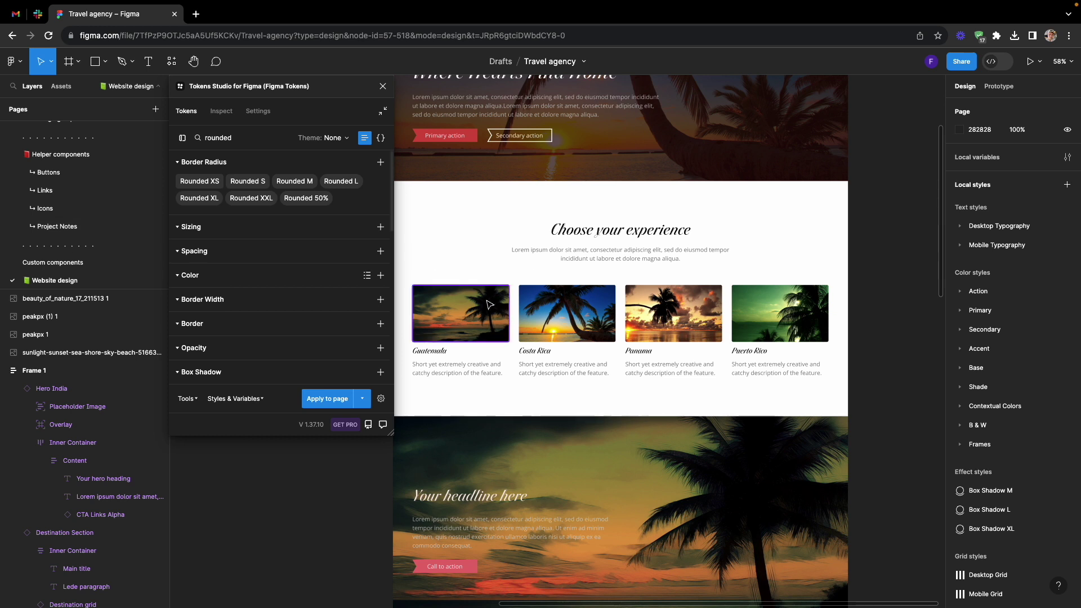
# - Increase the image height of the Desktop Destination card component further and go back to the Website design page
pyautogui.keyDown('super'); pyautogui.click(450, 312); pyautogui.keyUp('super')
pyautogui.click(113, 422)
pyautogui.click(1046, 241)
pyautogui.click(570, 315)
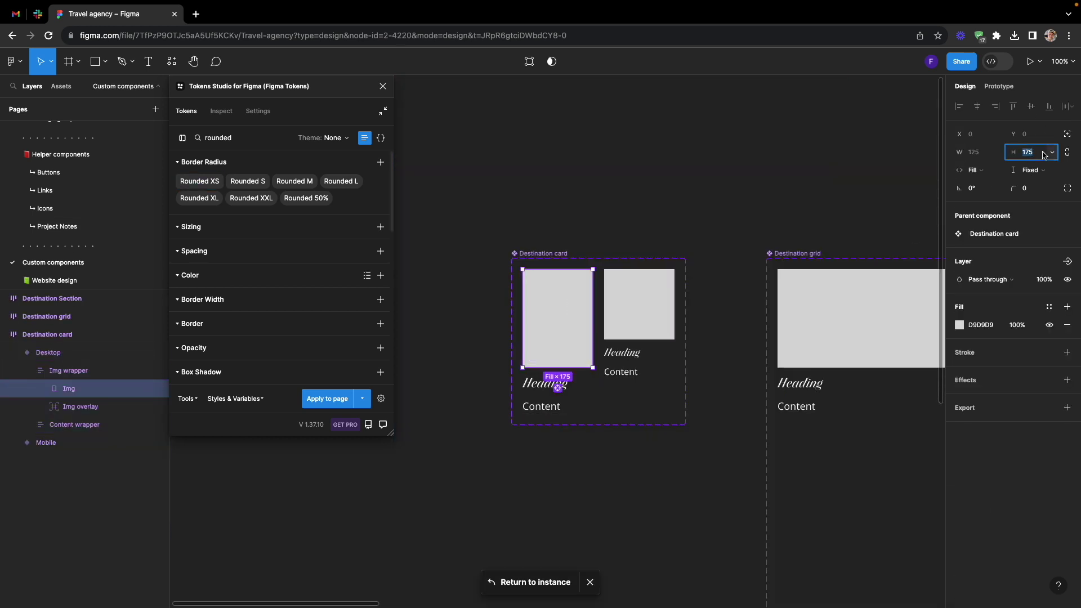
pyautogui.click(55, 280)
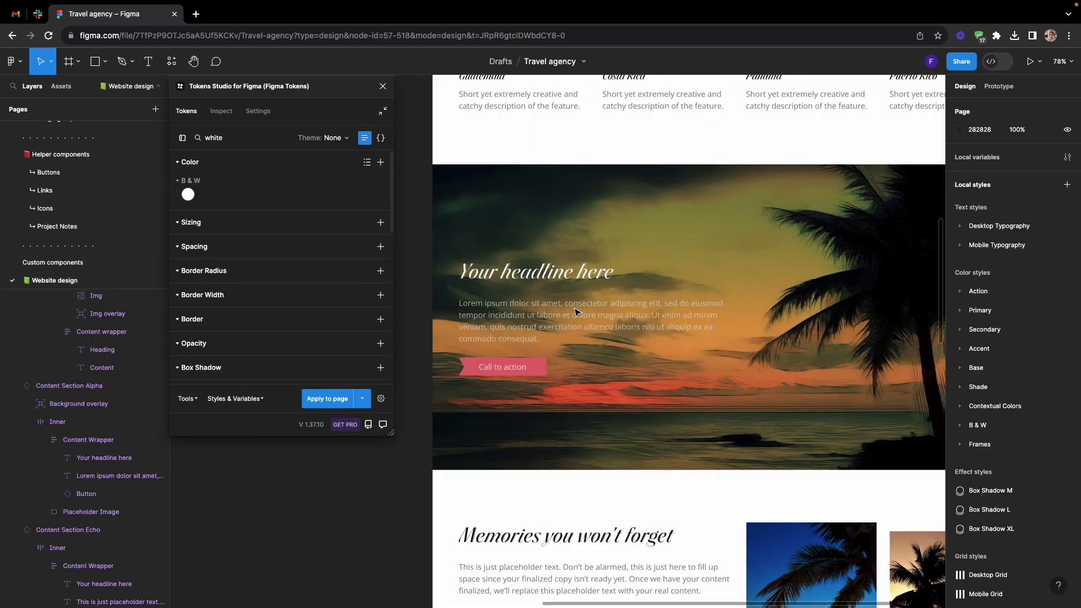
# - Replace the palm sunset section's headline with "Start enjoying your life"
pyautogui.click(552, 279)
pyautogui.write('Start enjoying your life')
pyautogui.click(736, 447)
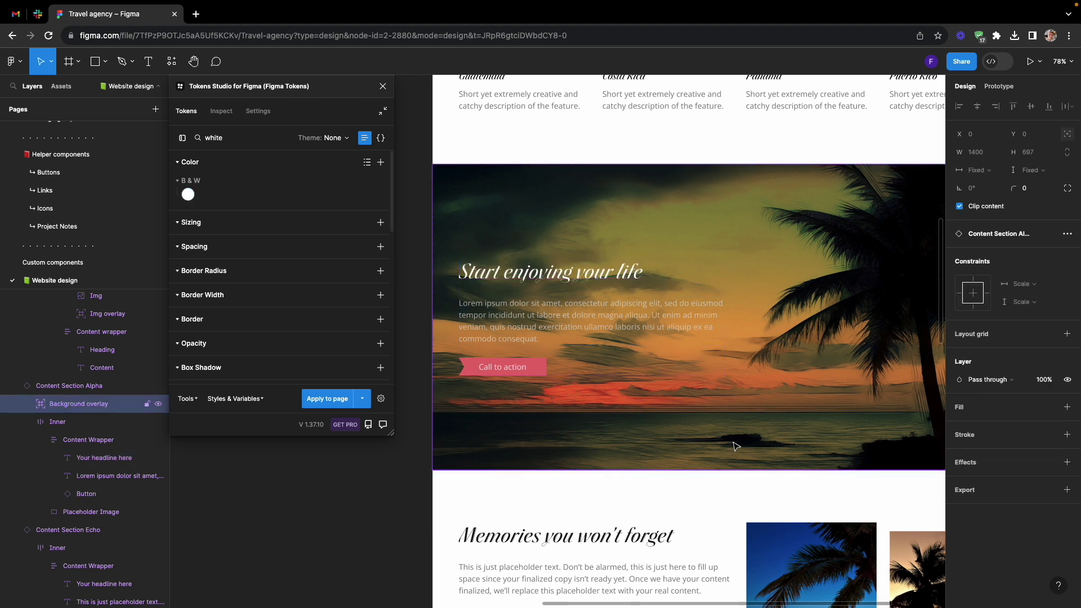
# - Change the palm sunset section's headline to "Journey Beyond, Feel Alive Inside"
pyautogui.scroll(-1, 735, 446)
pyautogui.doubleClick(555, 263)
pyautogui.write('Journey Beyond, Feel Alive Inside')
pyautogui.click(57, 422)
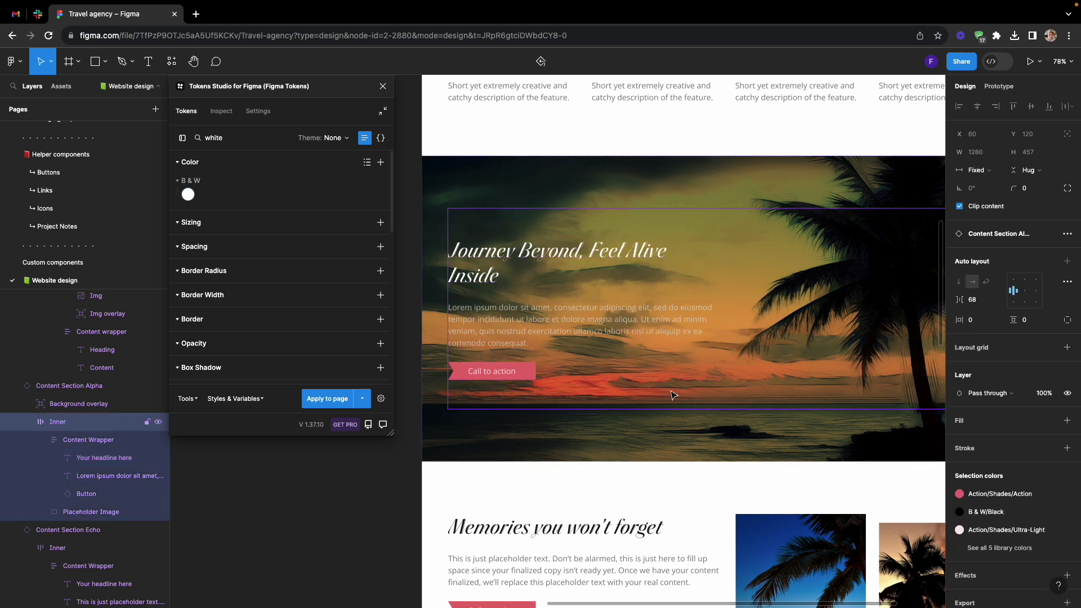
# - Apply a strong Primary Ultra Dark Transparencies colour token to the Background overlay of Content Section Alpha
pyautogui.hotkey('shift', '2')
pyautogui.click(76, 391)
pyautogui.click(78, 402)
pyautogui.doubleClick(213, 138)
pyautogui.write('primary')
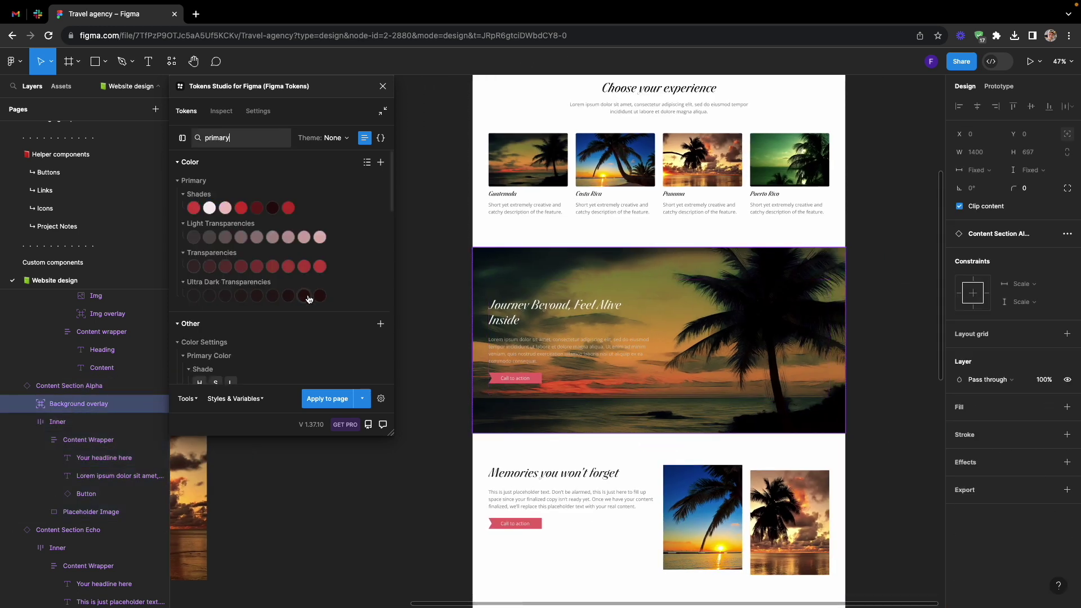
pyautogui.click(288, 296)
pyautogui.click(446, 323)
pyautogui.scroll(-5, 446, 323)
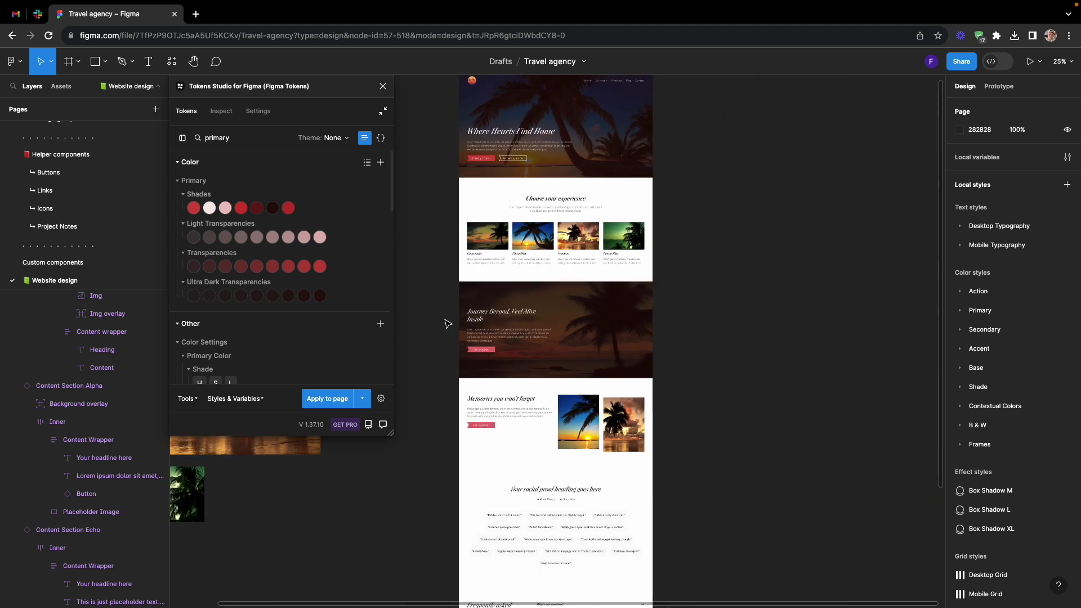
# - Apply the Rounded S border radius token to both palm images in the "Memories you won't forget" section
pyautogui.scroll(-3, 446, 323)
pyautogui.click(598, 325)
pyautogui.scroll(8, 597, 325)
pyautogui.scroll(1, 599, 325)
pyautogui.keyDown('super'); pyautogui.click(599, 325); pyautogui.keyUp('super')
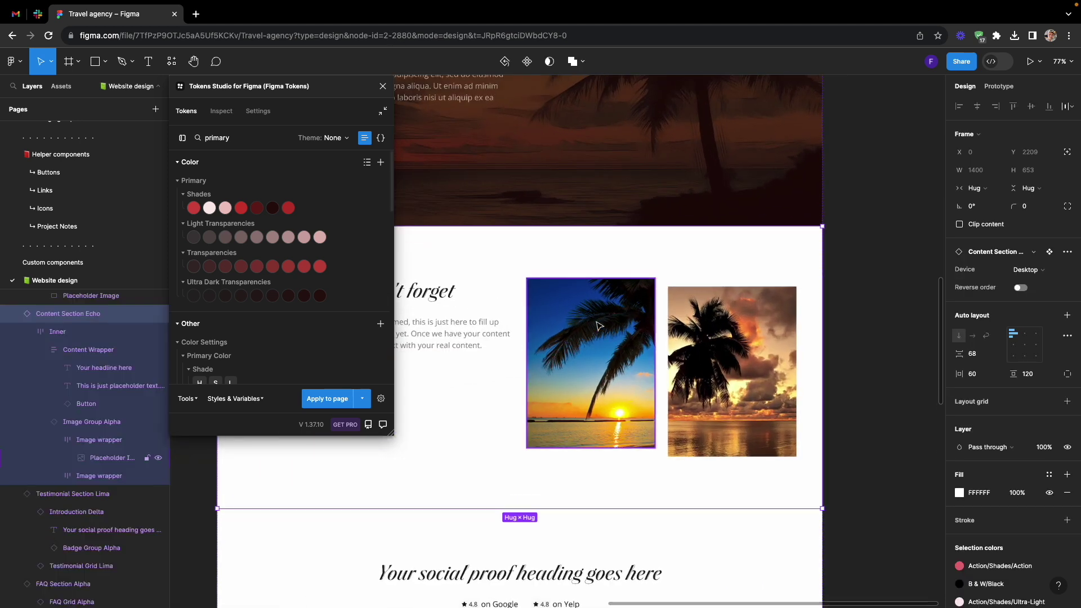
pyautogui.keyDown('shift'); pyautogui.keyDown('super'); pyautogui.click(696, 338); pyautogui.keyUp('super'); pyautogui.keyUp('shift')
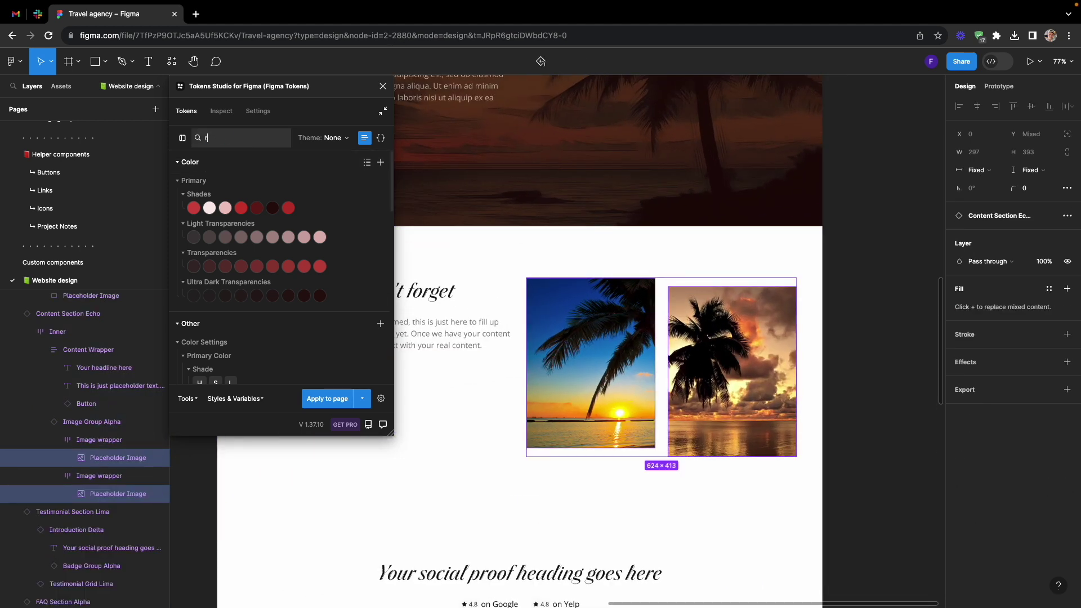
pyautogui.write('ded')
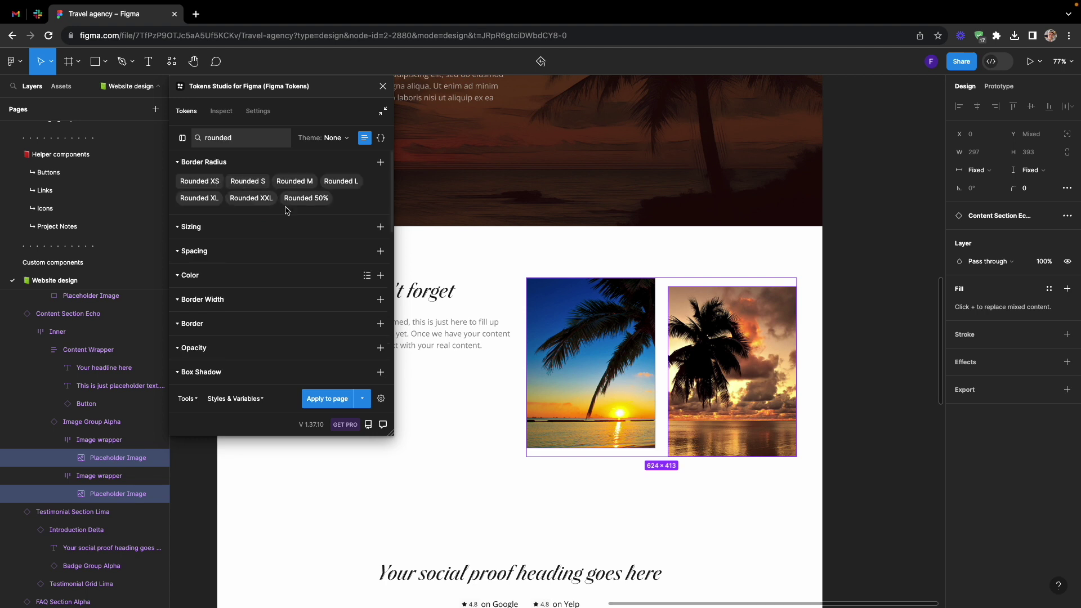
pyautogui.click(248, 181)
pyautogui.click(863, 318)
pyautogui.scroll(-5, 863, 318)
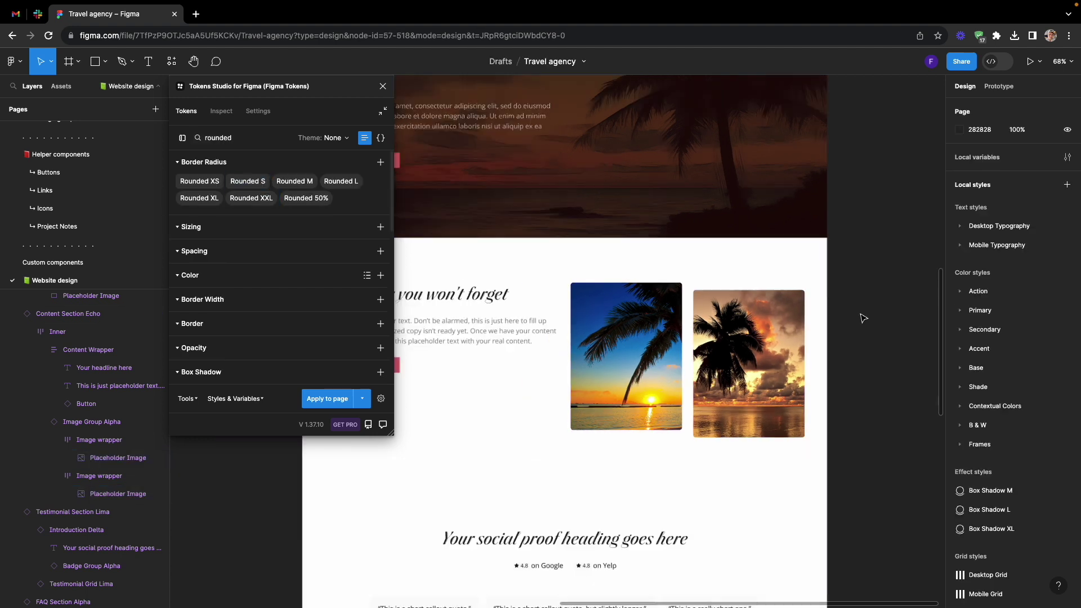
pyautogui.scroll(3, 863, 318)
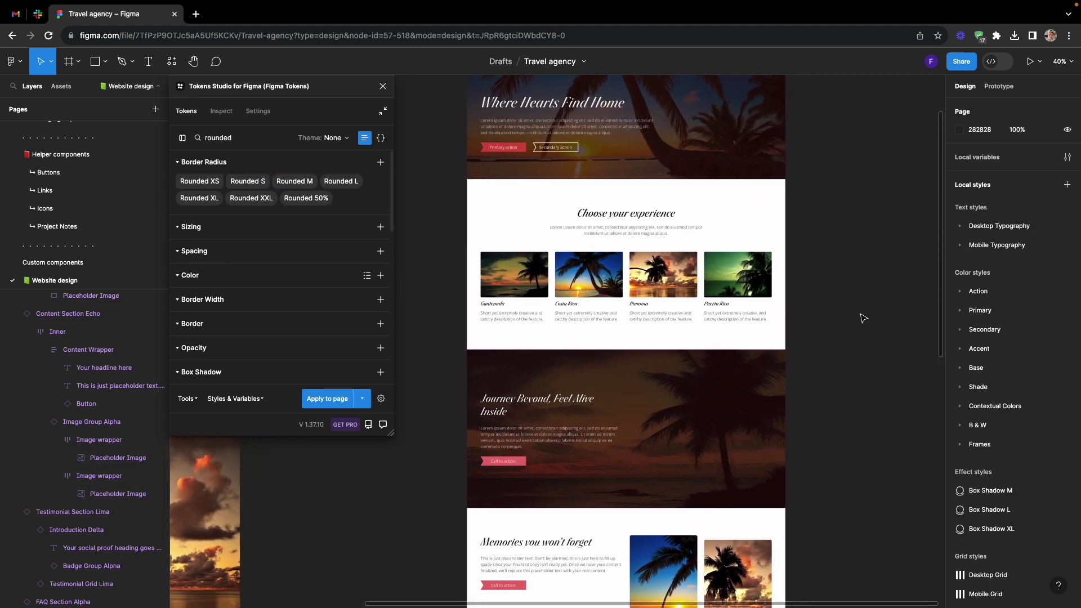
pyautogui.scroll(-6, 863, 318)
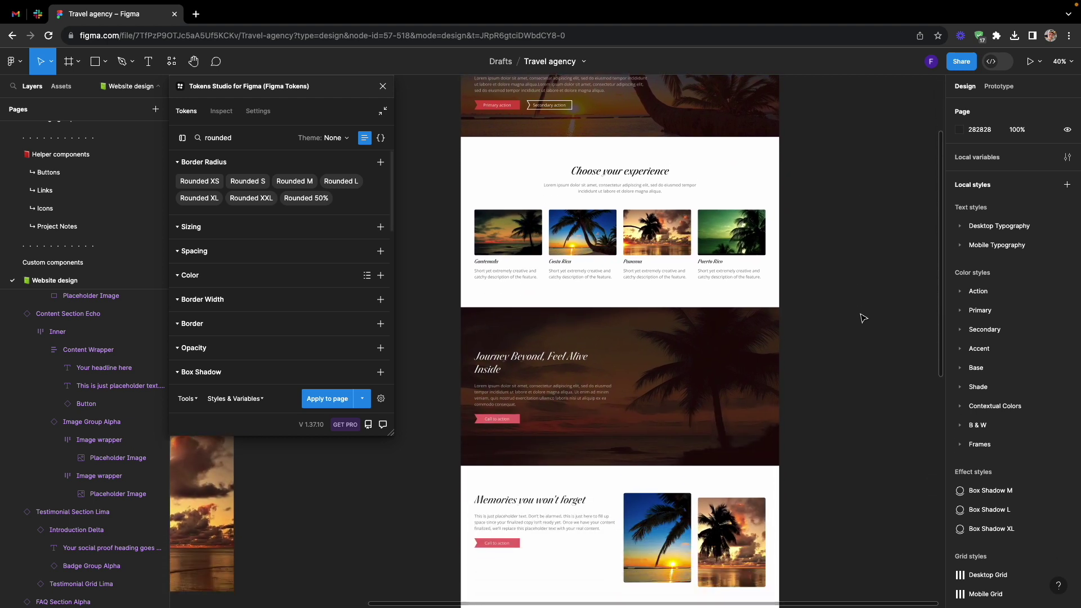
pyautogui.scroll(-2, 863, 318)
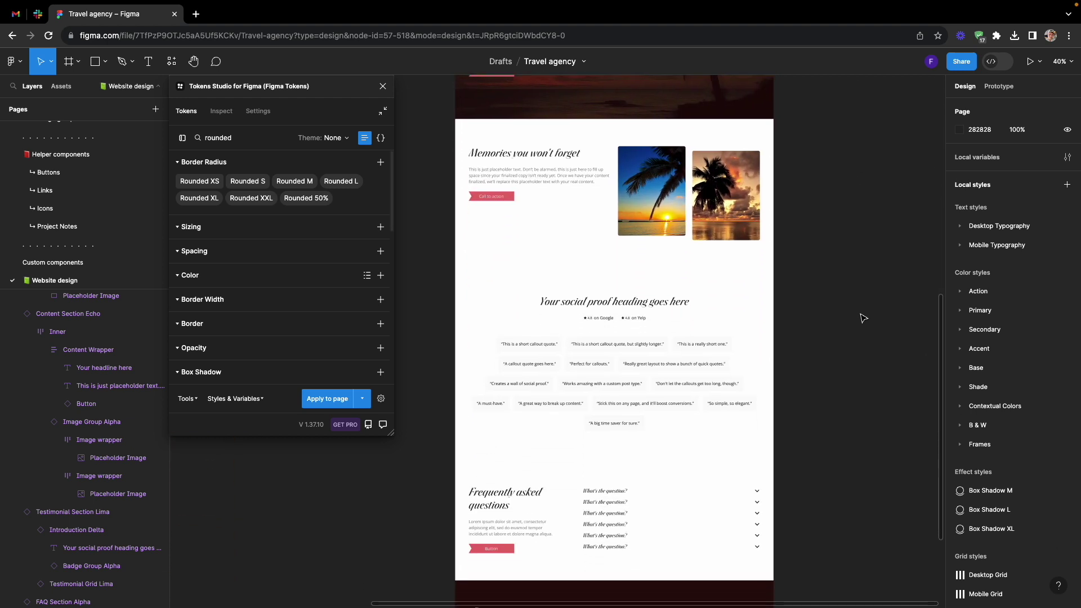
pyautogui.scroll(-1, 862, 318)
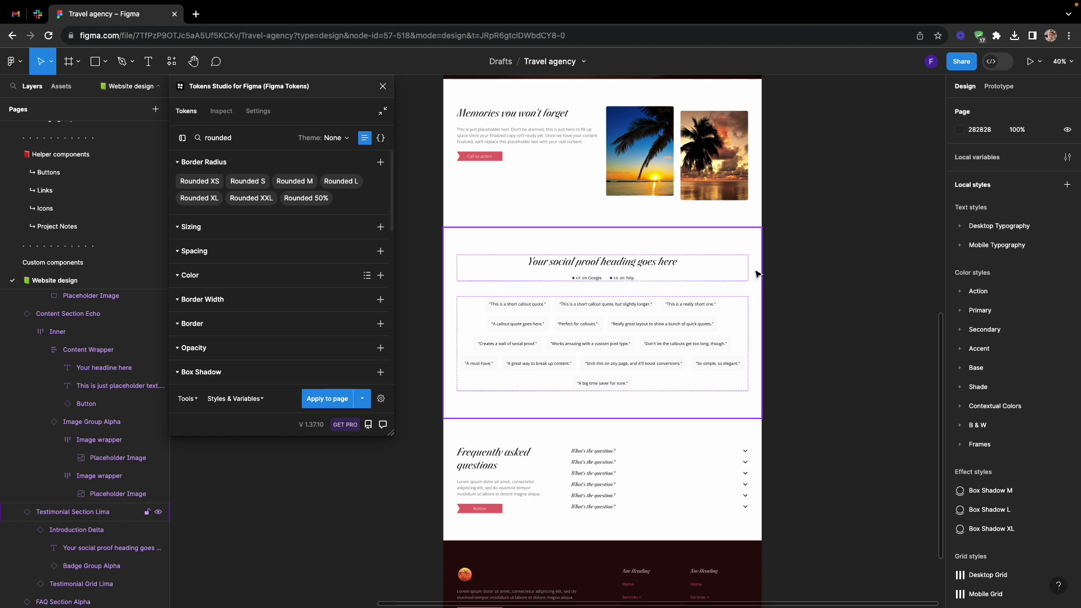
# - Search Google Images for "palm svg" in a new browser tab
pyautogui.hotkey('ctrl', 't')
pyautogui.write('palm svg')
pyautogui.press('Return')
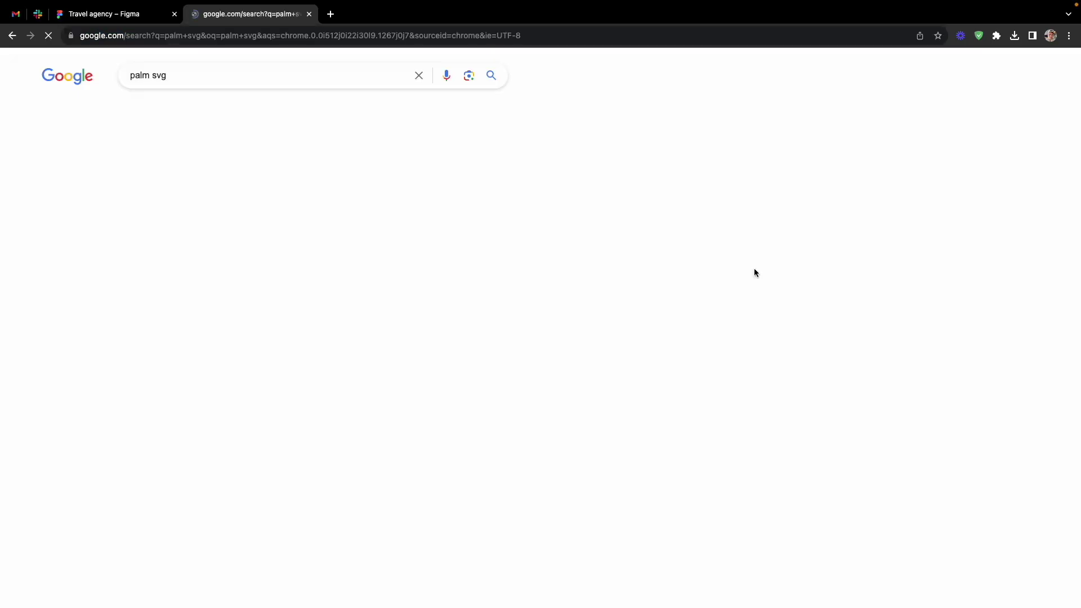
pyautogui.scroll(-3, 617, 163)
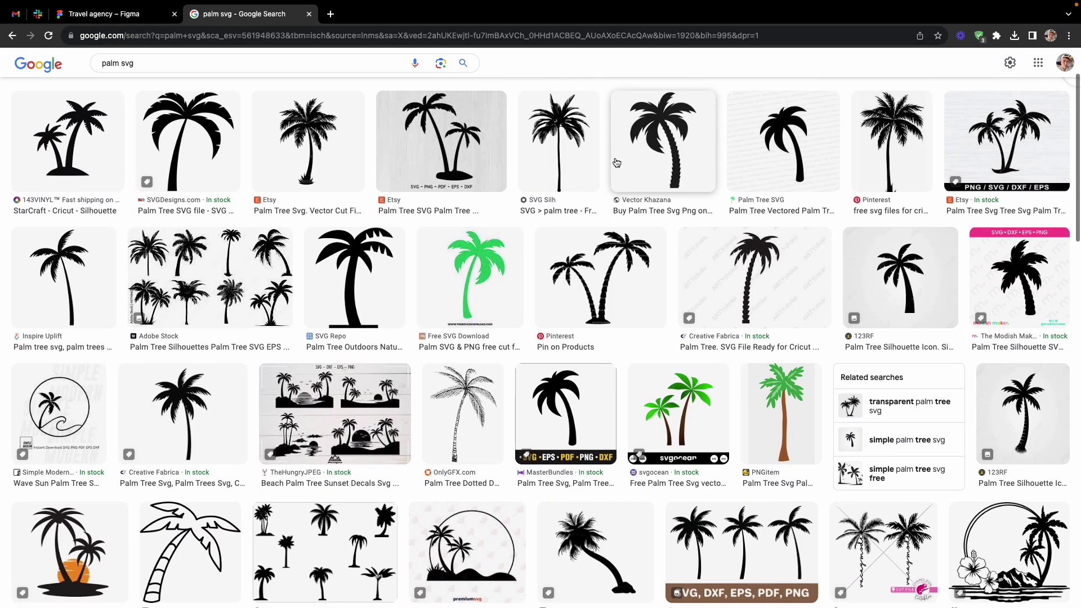
# - Browse the palm image results, previewing the palm leaves silhouette and the beach palm tree graphic, and switch back to Figma
pyautogui.scroll(-6, 617, 162)
pyautogui.click(344, 310)
pyautogui.scroll(-1, 1042, 299)
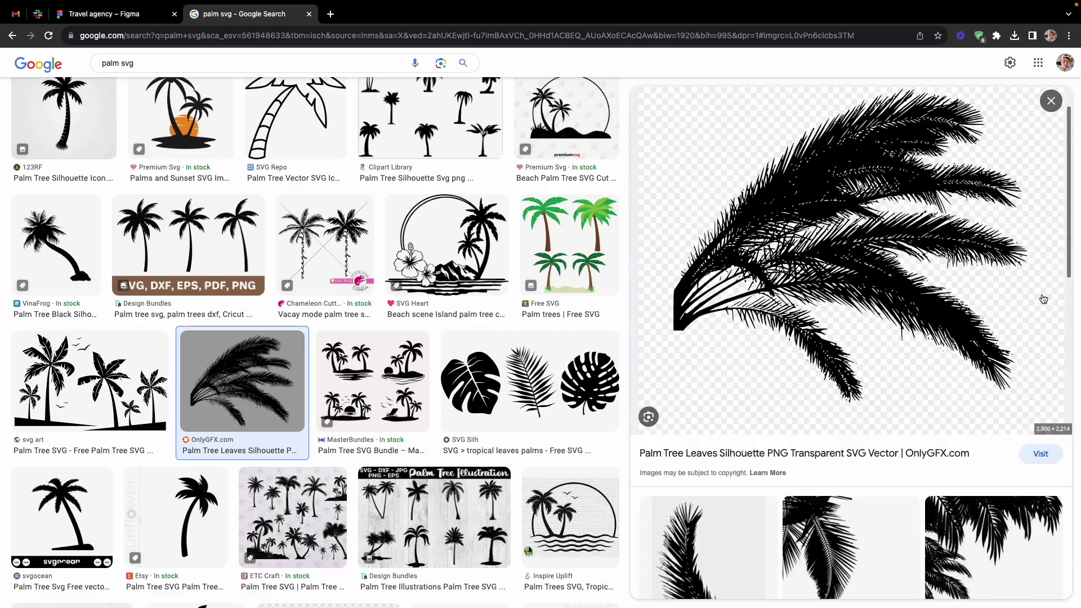
pyautogui.press('Escape')
pyautogui.scroll(-3, 941, 358)
pyautogui.click(647, 349)
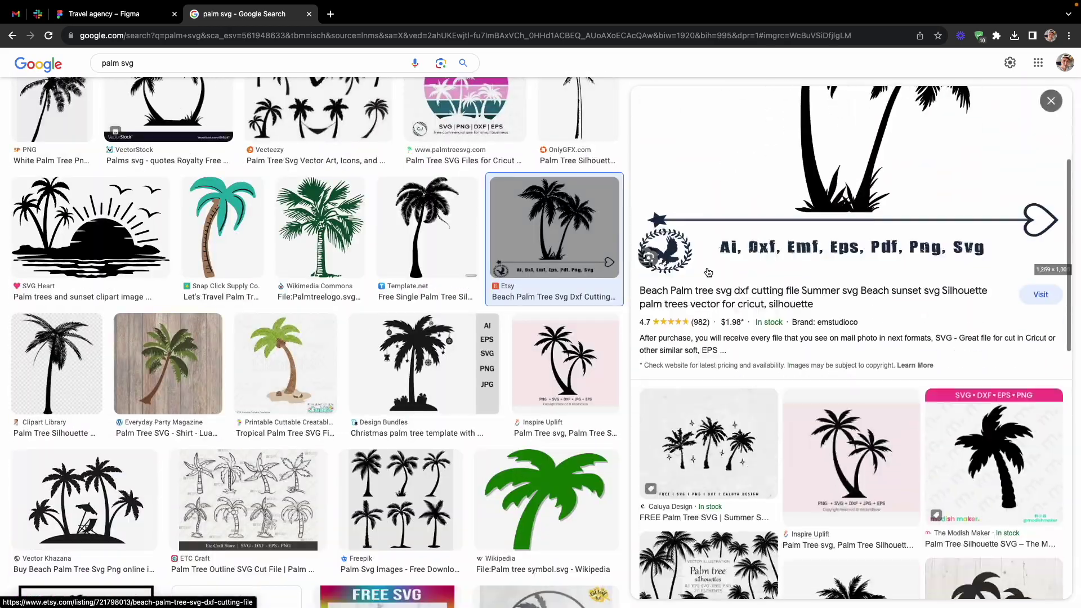
pyautogui.press('Escape')
pyautogui.scroll(-7, 695, 260)
pyautogui.hotkey('ctrl', 'shift', 'Tab')
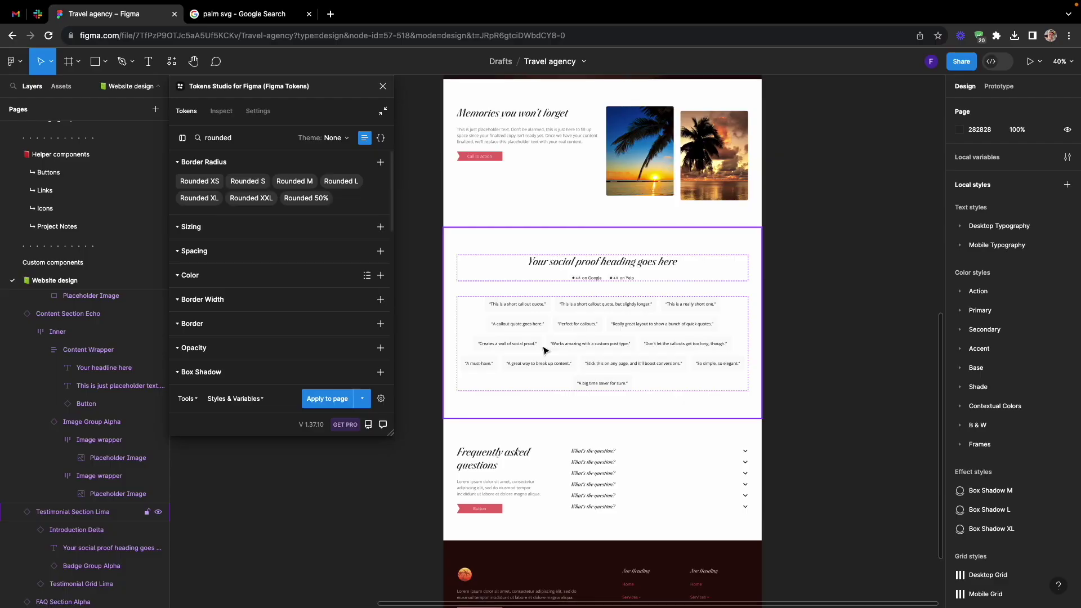
# - Preview 3232328.svg and the two imgbin_silhouette-arecaceae PNG files in the Media folder without placing any of them
pyautogui.press('super+shift+k')
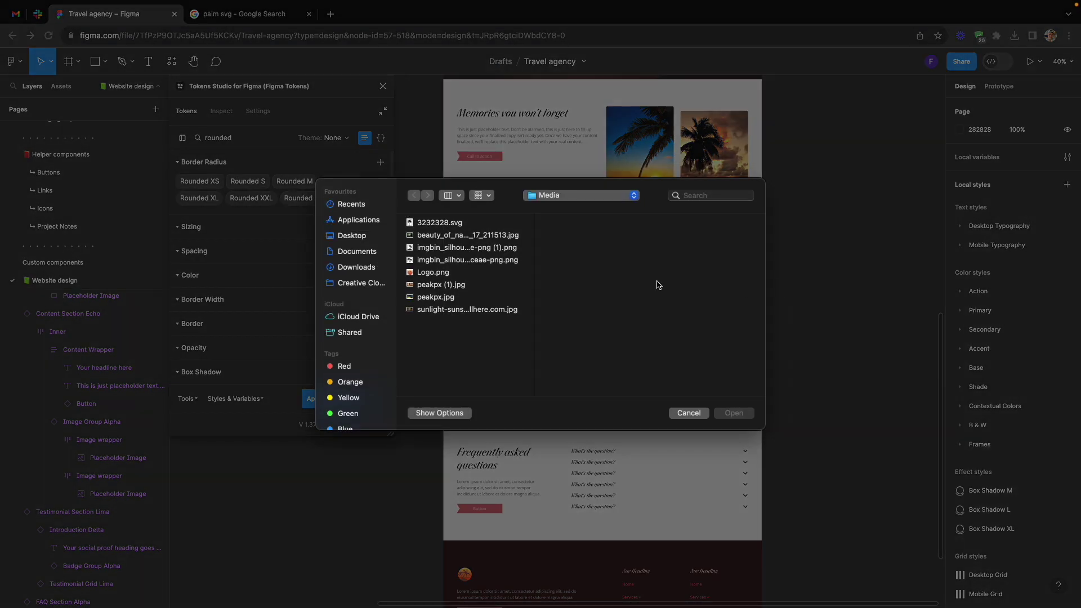
pyautogui.click(438, 223)
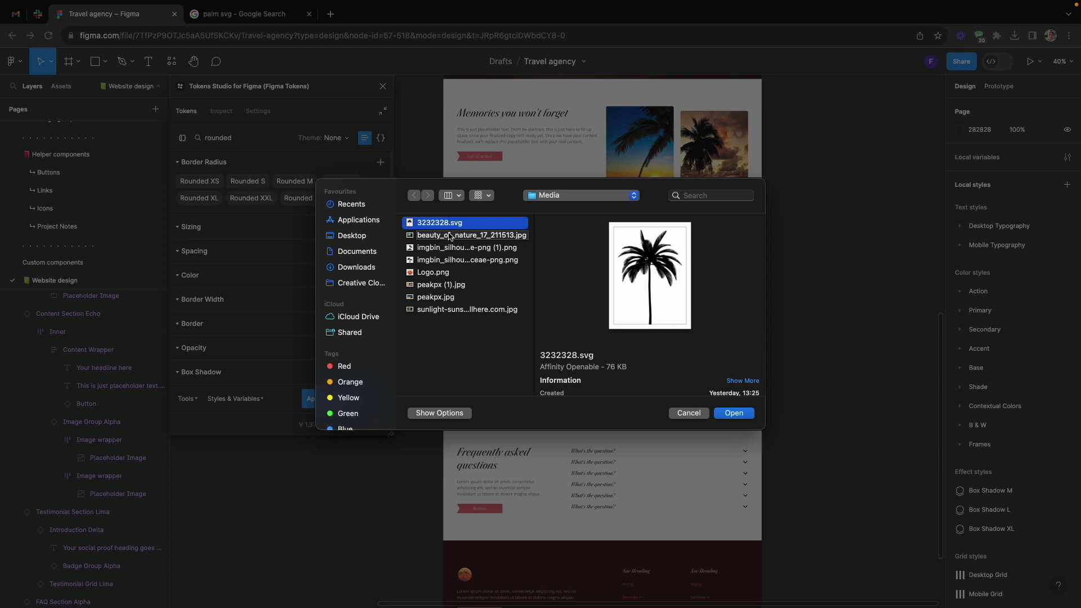
pyautogui.click(450, 262)
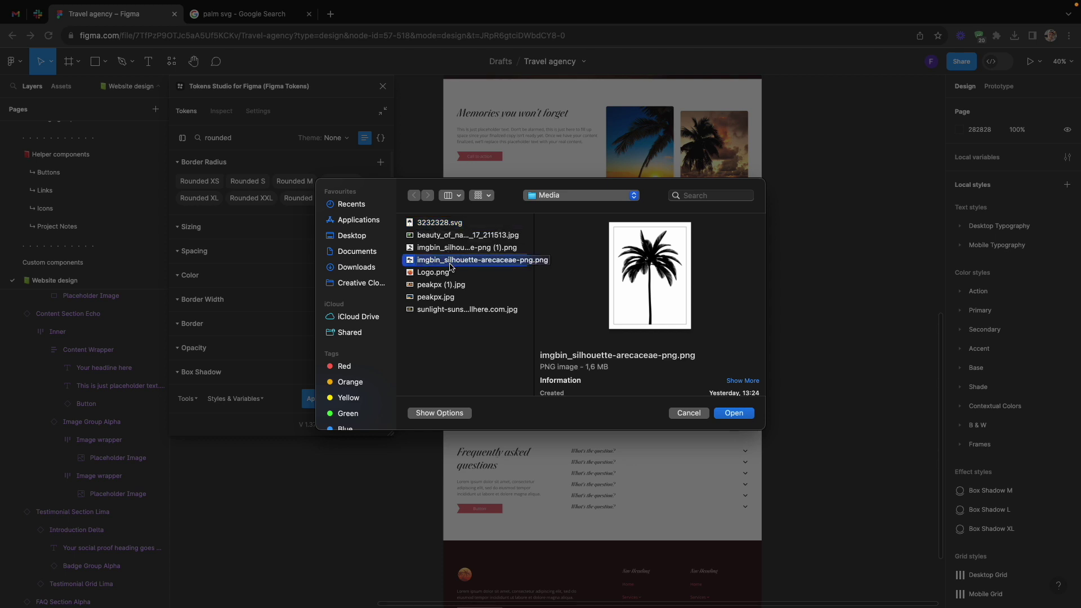
pyautogui.click(452, 250)
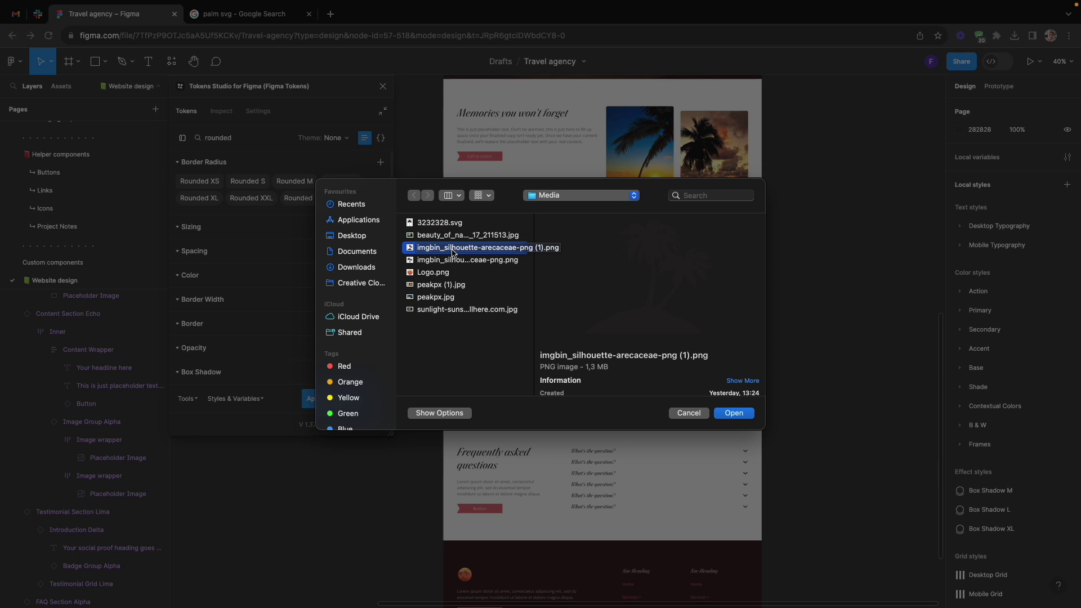
pyautogui.click(511, 262)
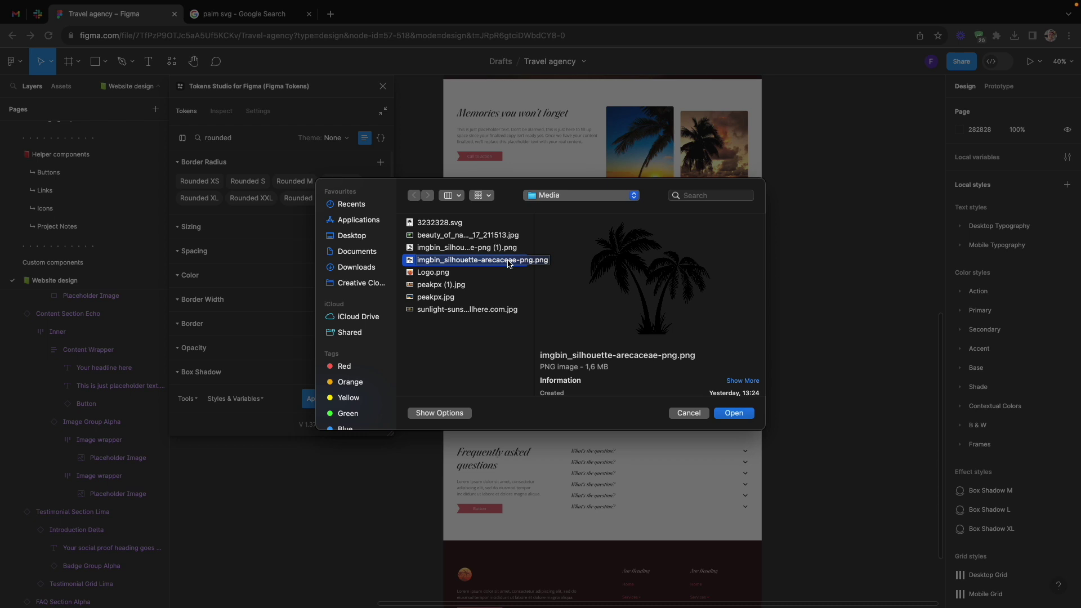
pyautogui.click(688, 413)
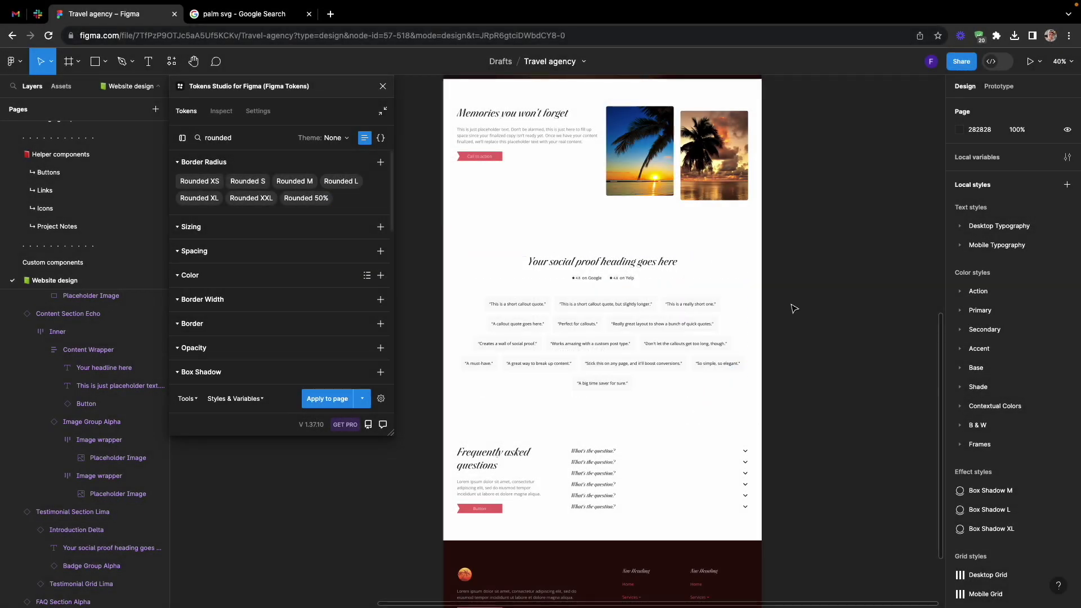
# - Search the web for an online image vectorizer and upload imgbin_silhouette-arecaceae-png (1).png to vectorizer.io
pyautogui.hotkey('ctrl', 't')
pyautogui.write('online image vectori')
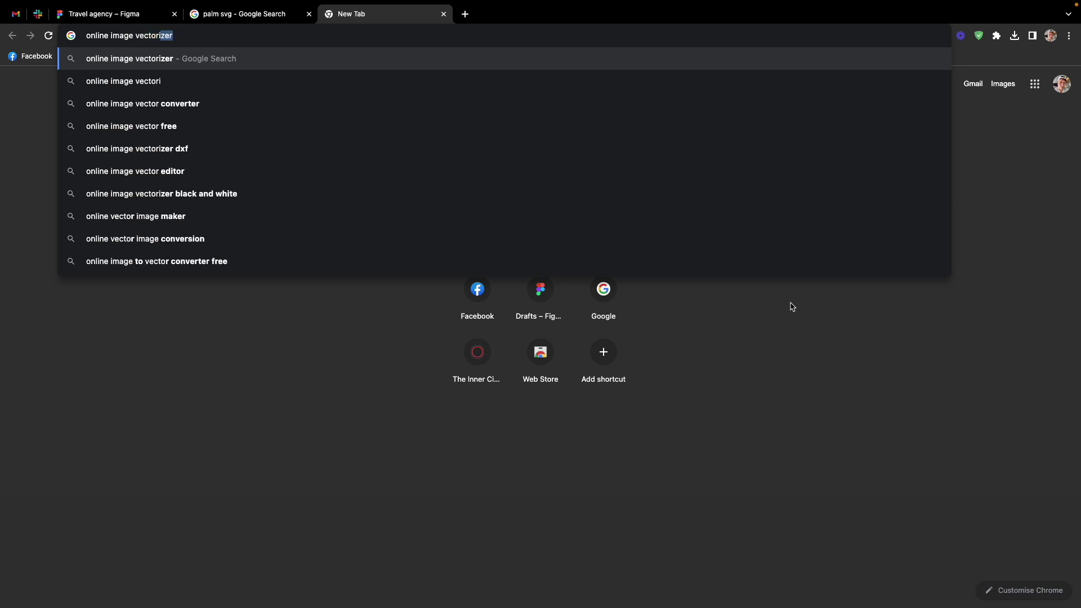
pyautogui.press('Return')
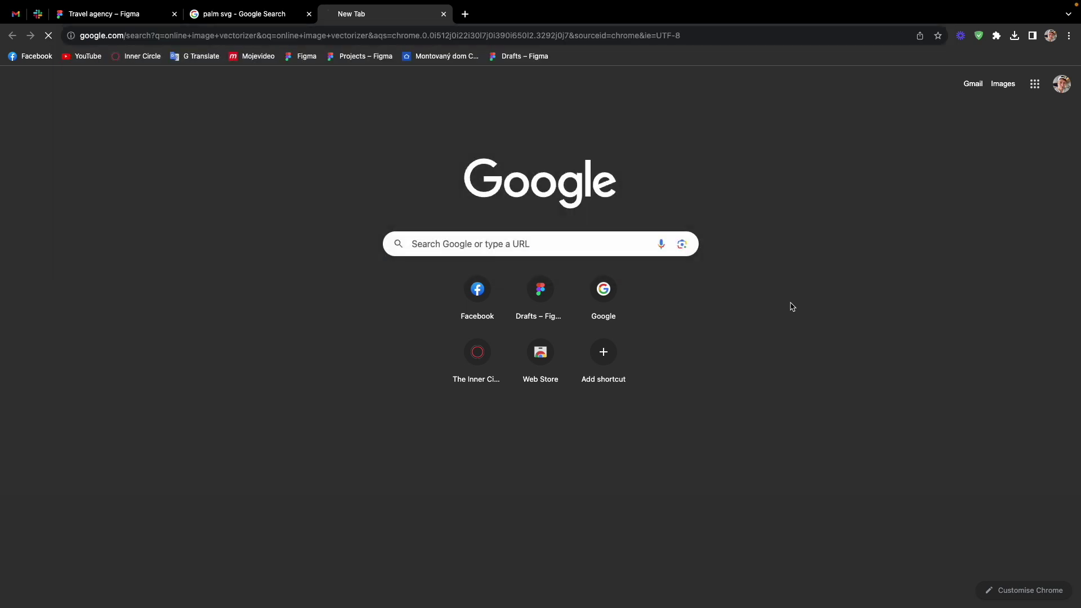
pyautogui.click(214, 188)
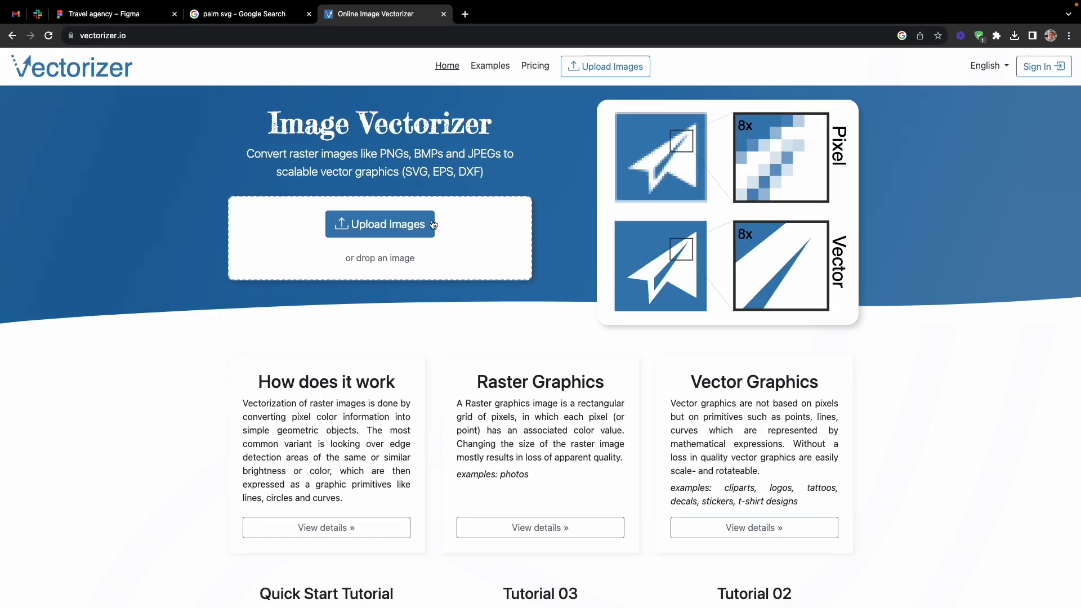
pyautogui.click(425, 223)
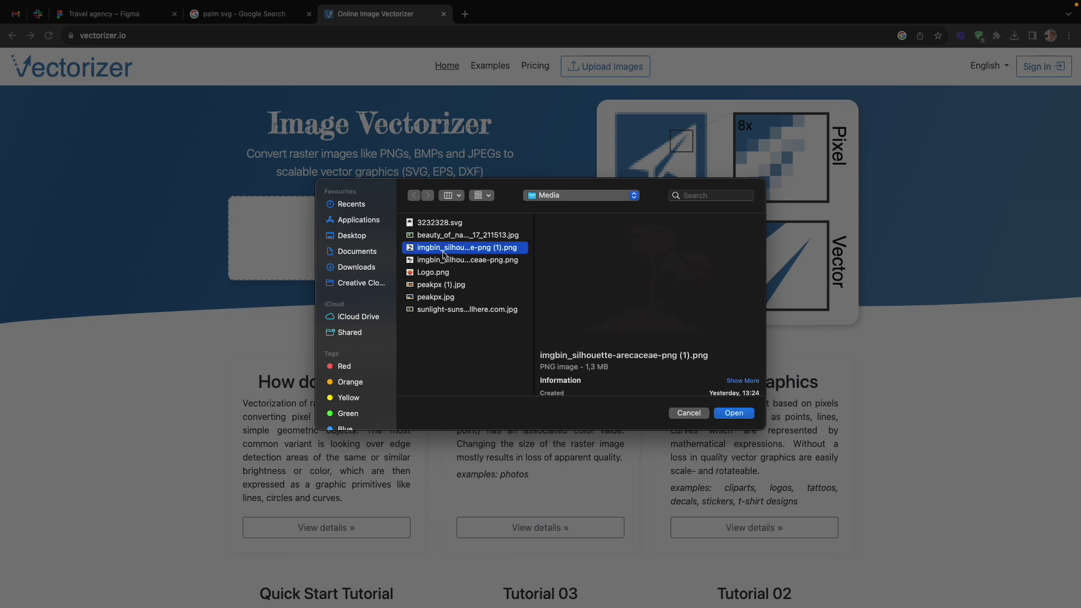
pyautogui.click(733, 413)
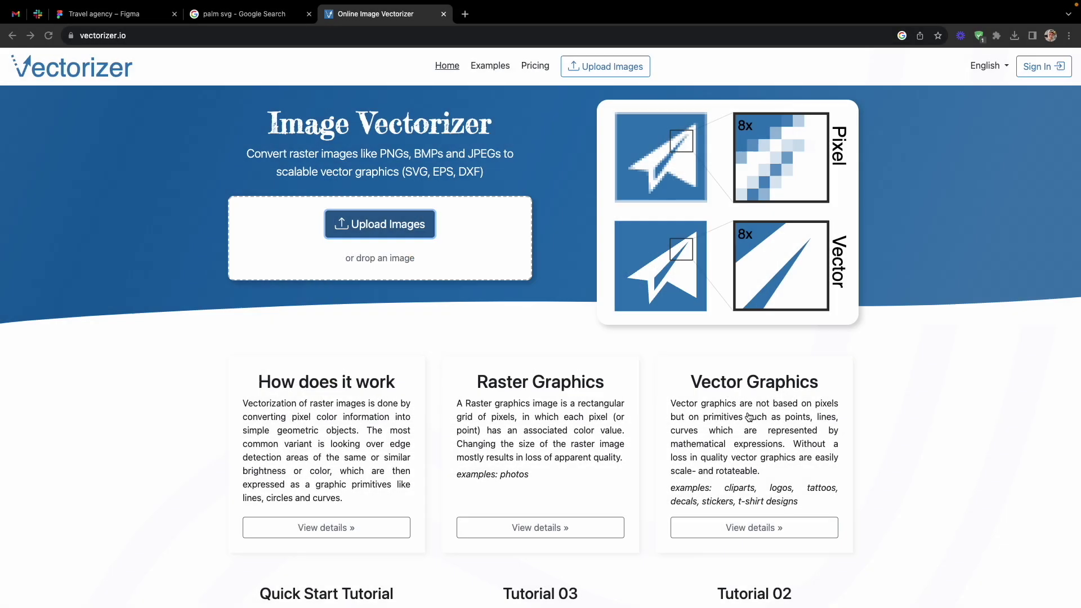
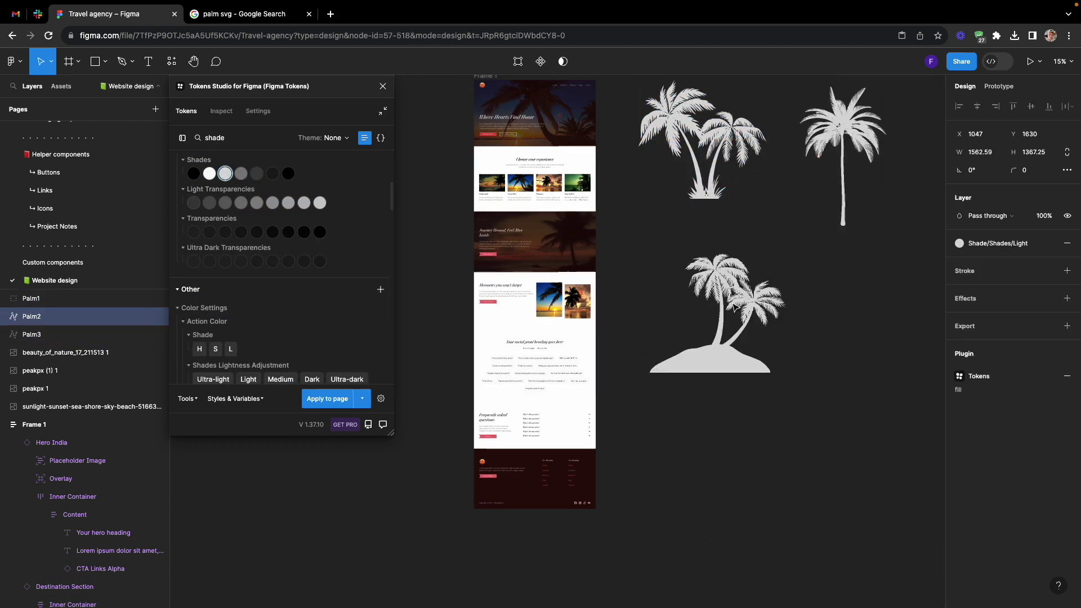
# - Remove the FFFFFF fill from FAQ Section Alpha, keeping its image fill, and filter the tokens by "primar"
pyautogui.click(479, 293)
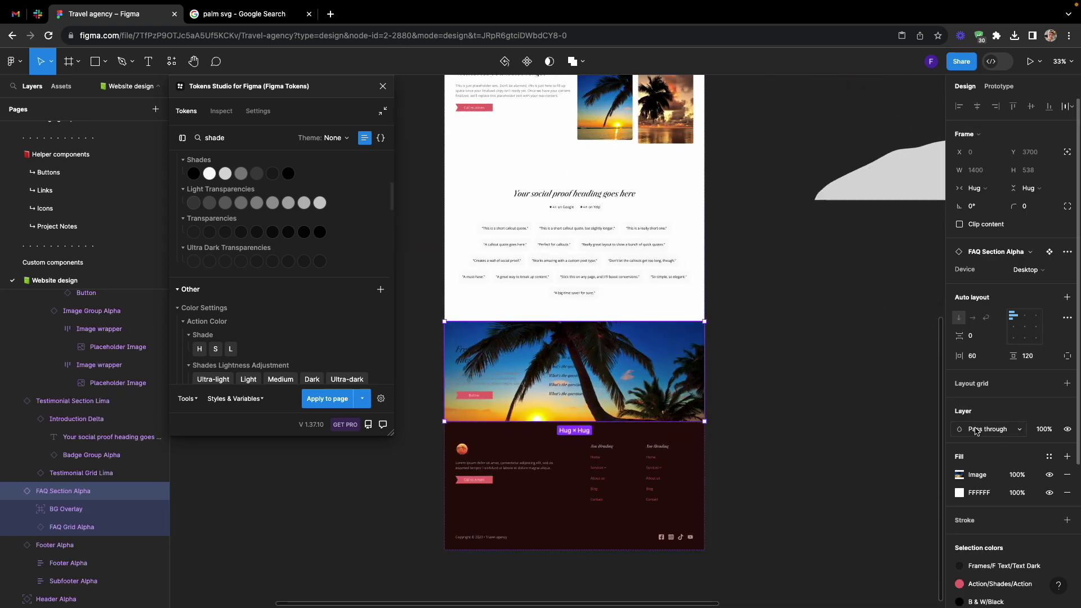
pyautogui.click(1067, 493)
pyautogui.hscroll(-2, 714, 367)
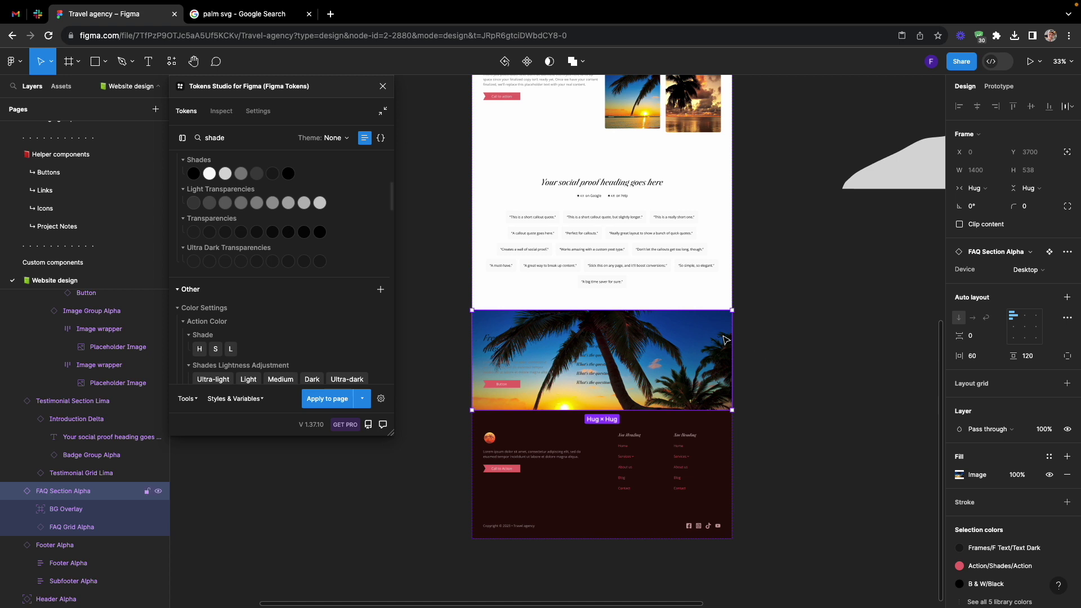
pyautogui.write('primar')
# - Try the Primary Ultra Dark Transparencies 80 and 30 tokens as the FAQ section's fill, then undo both
pyautogui.click(305, 297)
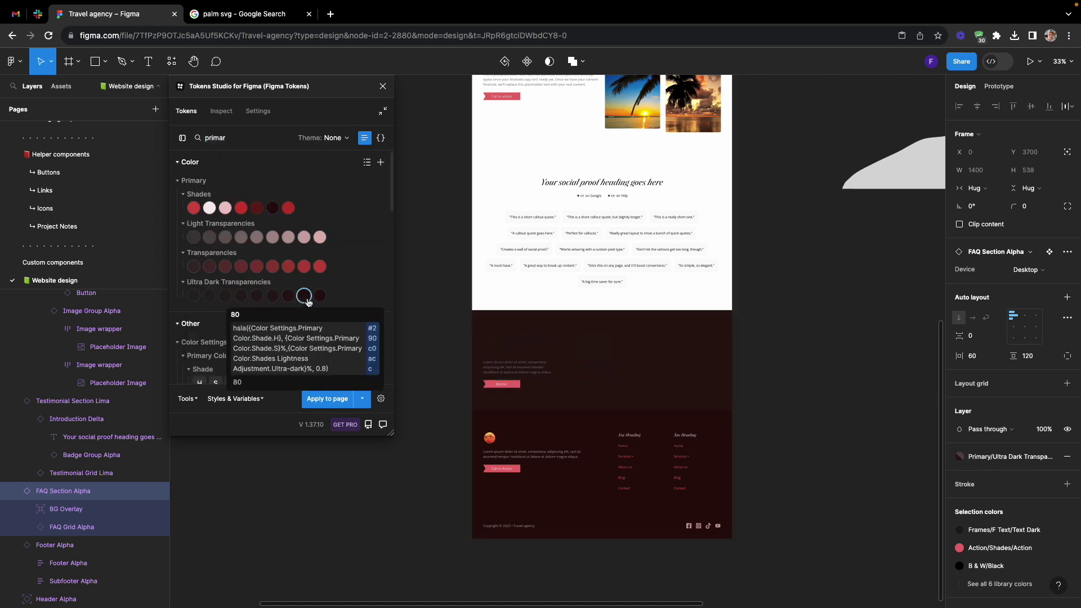
pyautogui.click(243, 299)
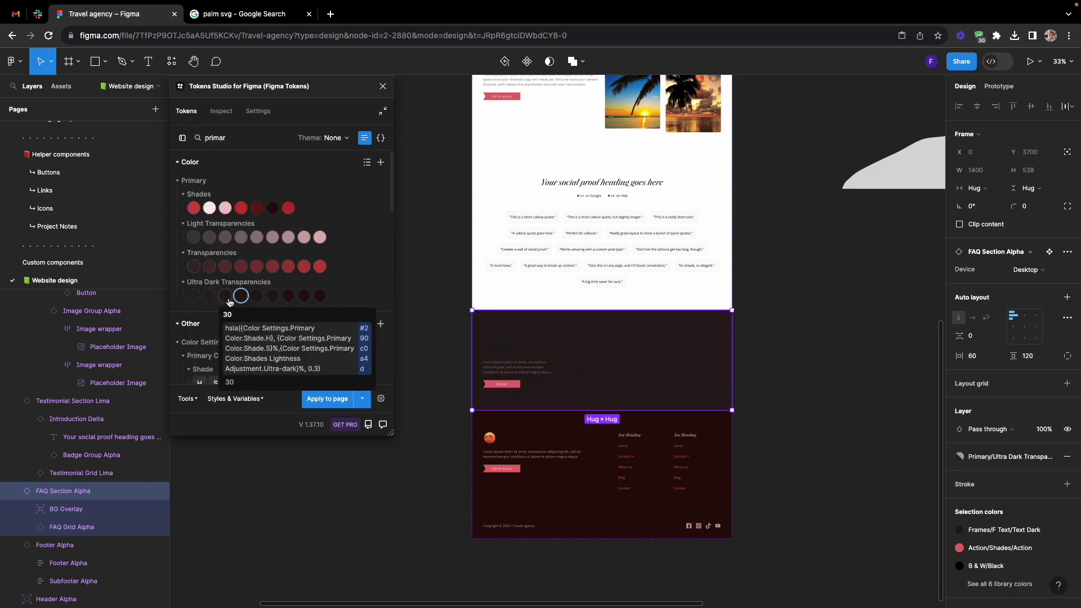
pyautogui.press('super+z')
pyautogui.press('super+z')
# - Fill the FAQ section's BG Overlay layer with the Primary Ultra Dark Transparencies 80 token
pyautogui.click(90, 510)
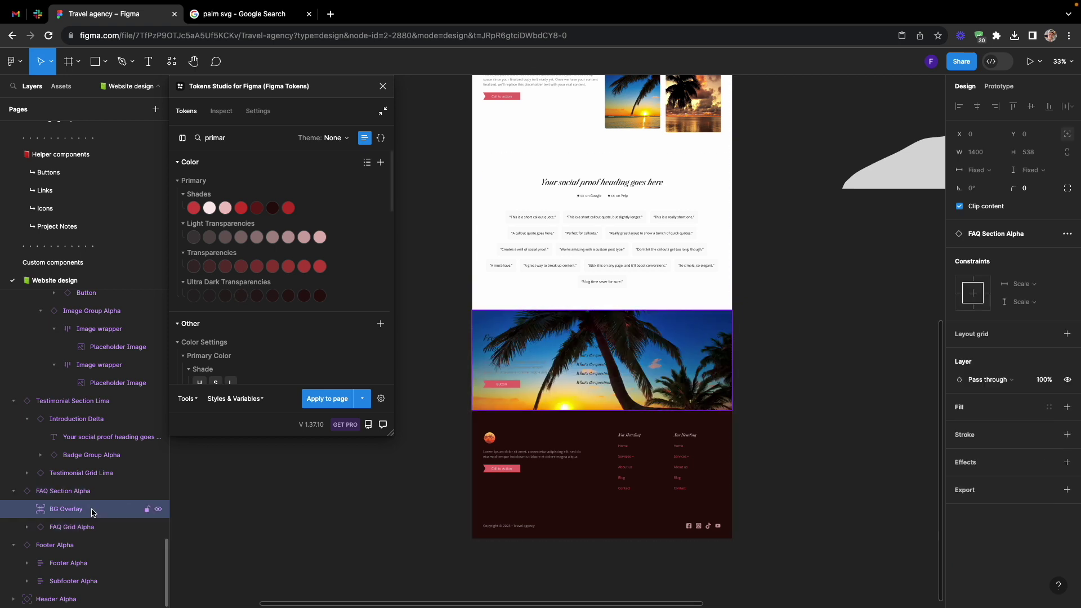
pyautogui.click(304, 297)
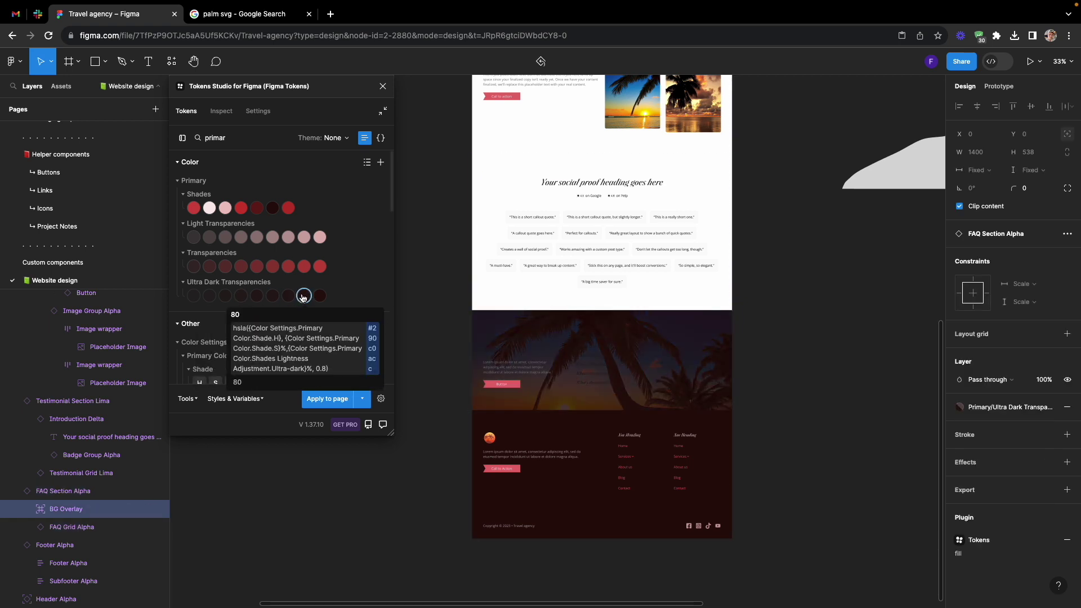
pyautogui.click(303, 296)
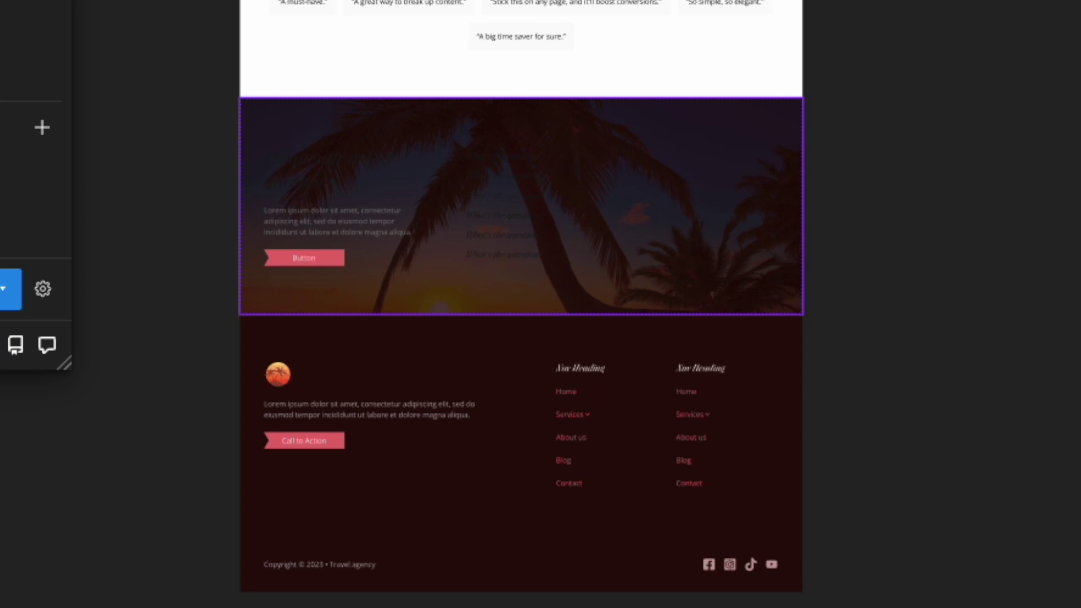
# - Create a Primary.Shades.Gradient token, a 180deg linear gradient from a Primary ultra transparency (0%) to a Primary shade (100%), and apply it to BG Overlay
pyautogui.click(378, 197)
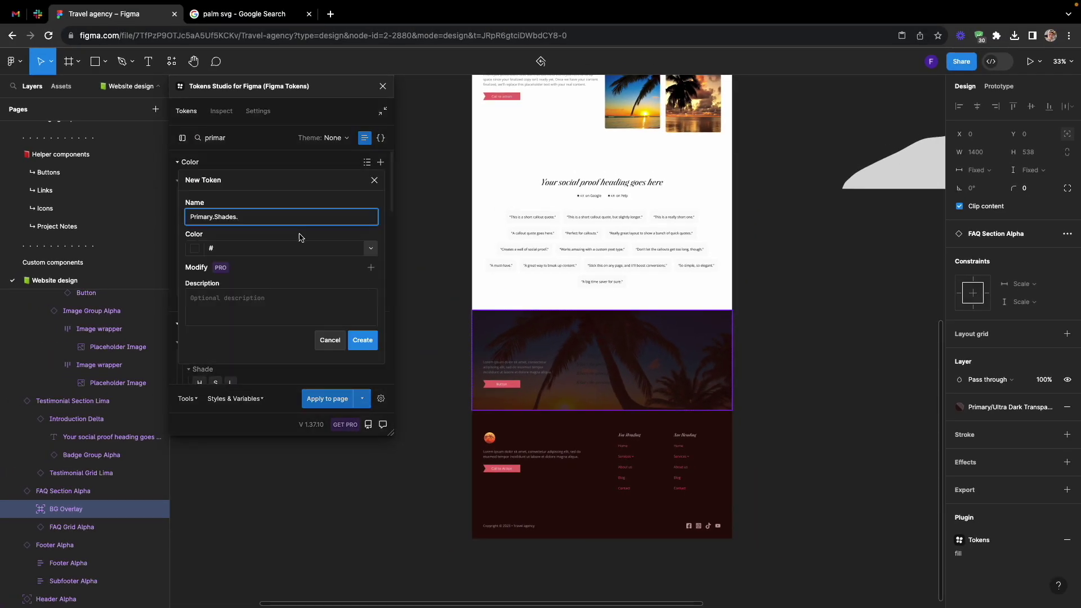
pyautogui.write('eg, {primary.ultra')
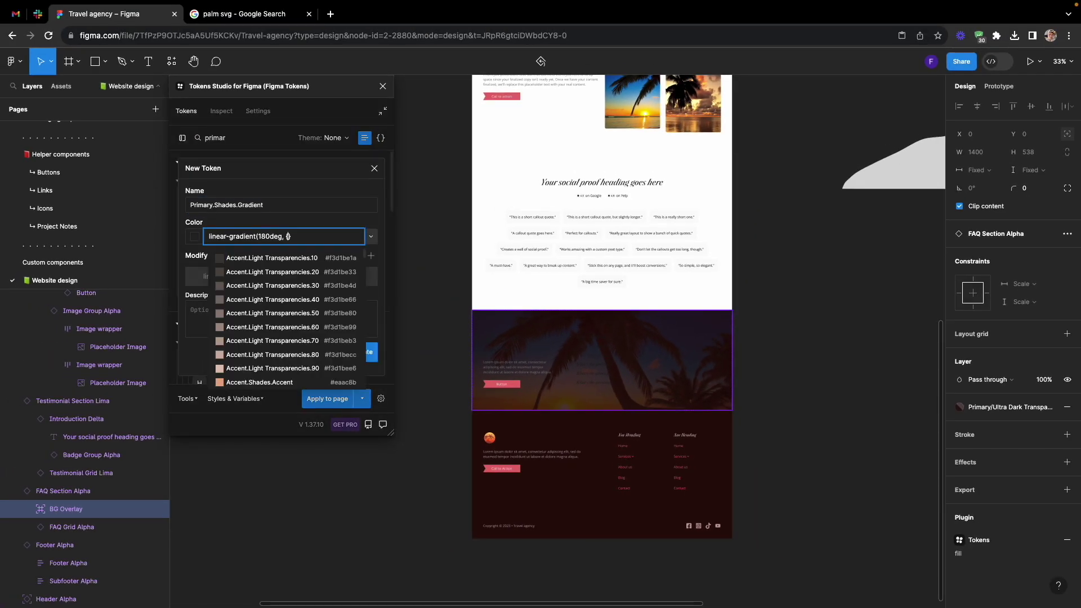
pyautogui.write(' d')
pyautogui.press('BackSpace')
pyautogui.press('BackSpace')
pyautogui.scroll(-2, 272, 349)
pyautogui.click(273, 350)
pyautogui.write('0%, {primary.sh')
pyautogui.click(273, 327)
pyautogui.write('100%)')
pyautogui.click(361, 357)
pyautogui.click(304, 208)
pyautogui.click(785, 361)
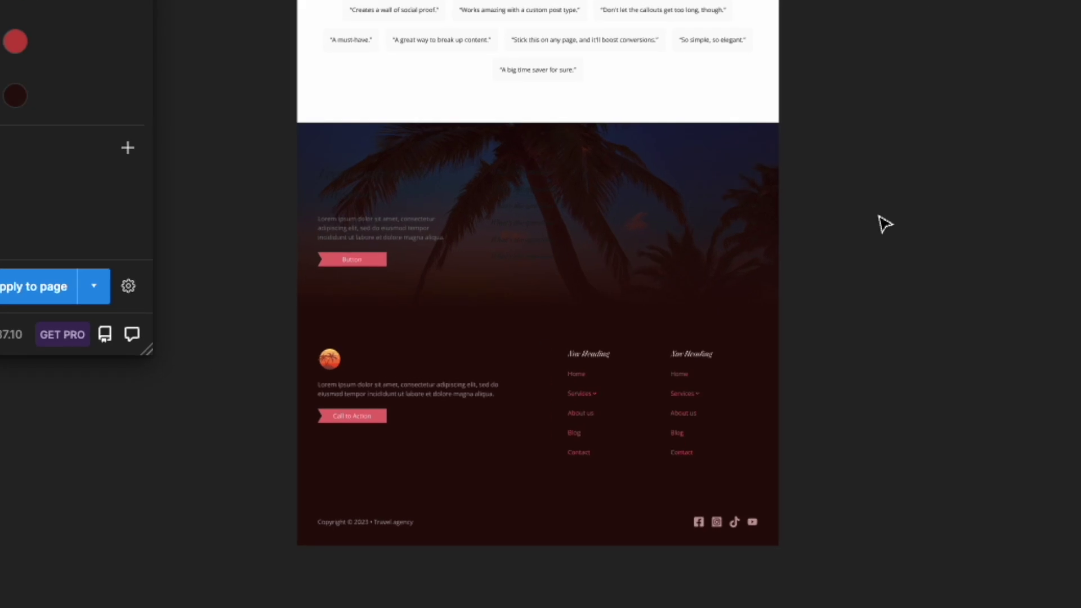
# - Set the "Frequently asked questions" heading's fill to the white token and search the tokens for "d h2"
pyautogui.keyDown('super'); pyautogui.click(394, 182); pyautogui.keyUp('super')
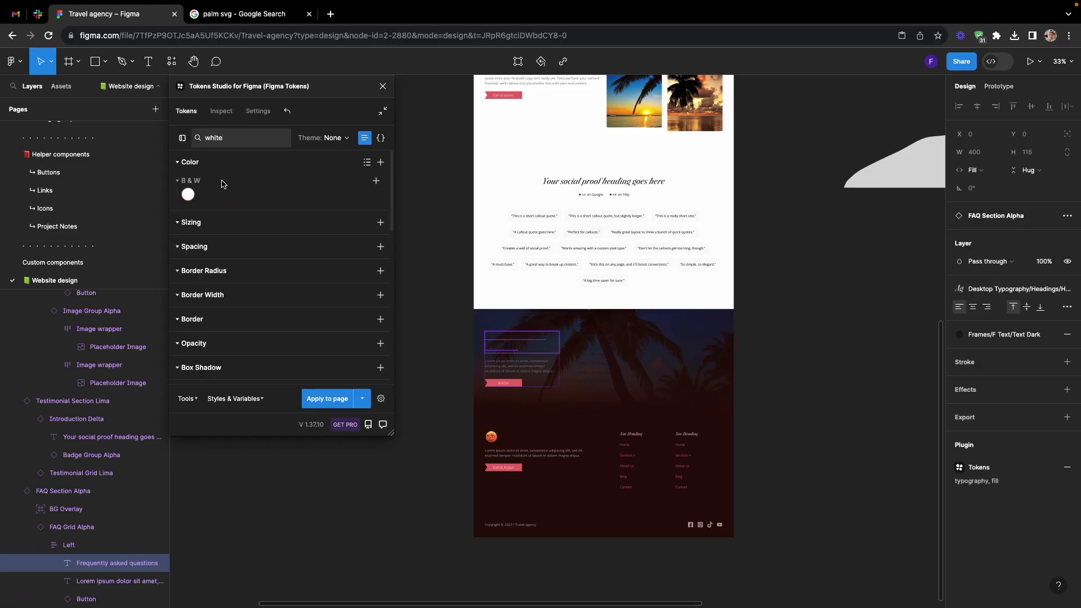
pyautogui.write('d h2')
pyautogui.keyDown('super'); pyautogui.click(520, 370); pyautogui.keyUp('super')
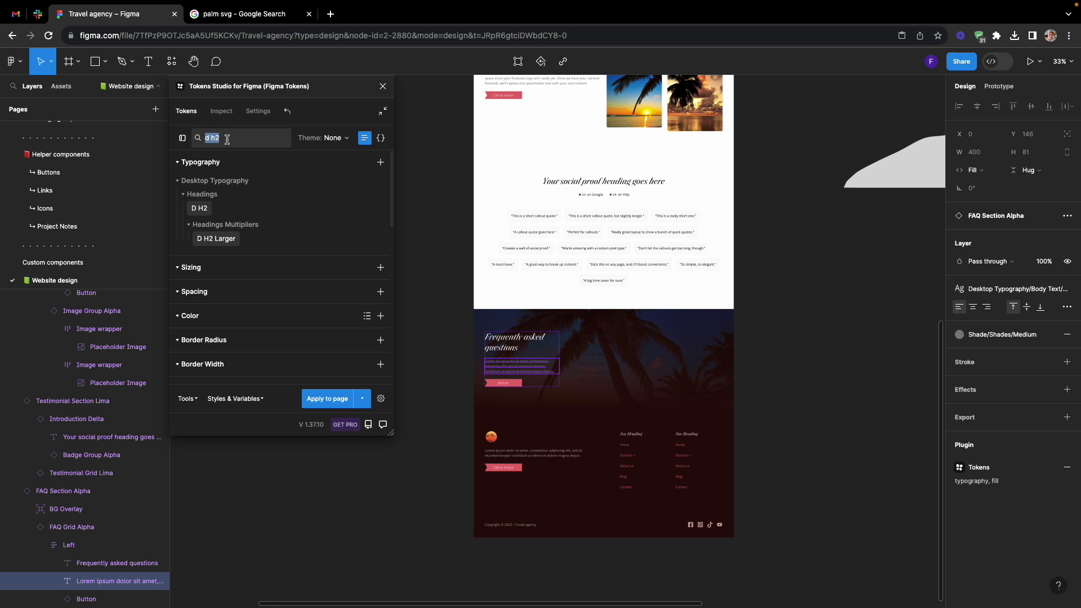
pyautogui.click(434, 309)
pyautogui.scroll(3, 534, 383)
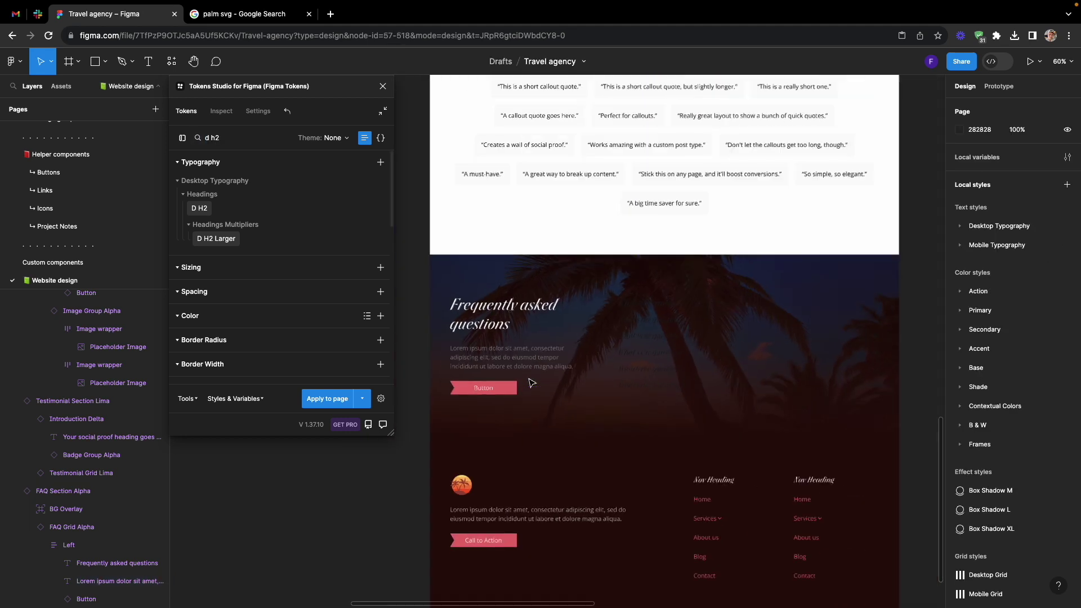
# - Recolour the dark FAQ question texts and arrows with the Primary Ultra-Light shade token
pyautogui.scroll(-1, 530, 381)
pyautogui.keyDown('super'); pyautogui.click(710, 318); pyautogui.keyUp('super')
pyautogui.click(1065, 495)
pyautogui.tripleClick(234, 139)
pyautogui.write('primar')
pyautogui.click(209, 207)
# - Find the desktop section spacing tokens and apply D Section Space L to FAQ Section Alpha
pyautogui.scroll(-3, 773, 236)
pyautogui.doubleClick(649, 381)
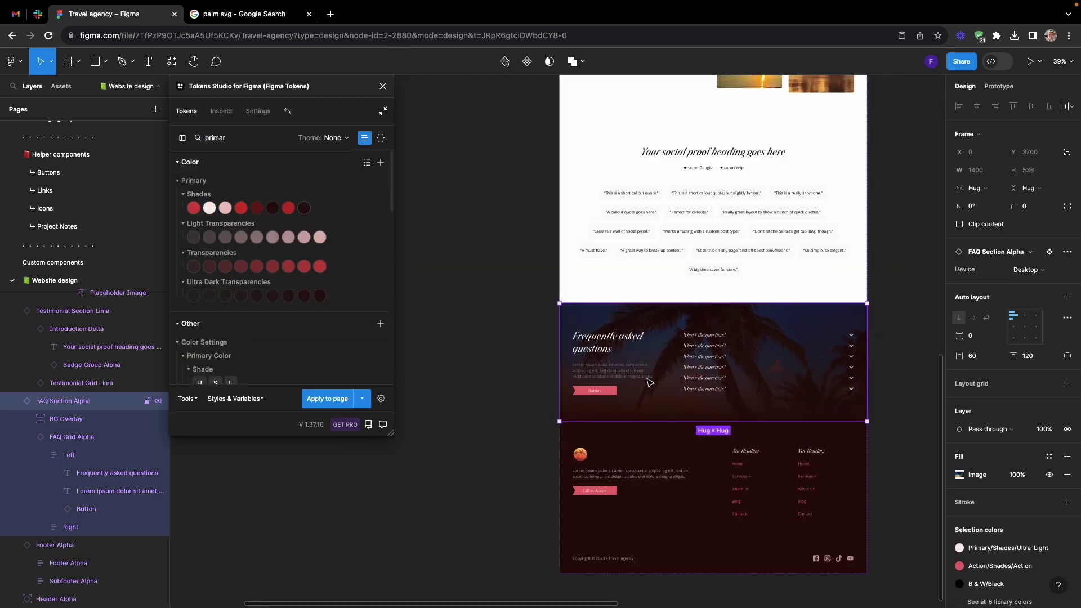
pyautogui.scroll(3, 771, 381)
pyautogui.tripleClick(231, 137)
pyautogui.write('d spac')
pyautogui.press('BackSpace')
pyautogui.press('BackSpace')
pyautogui.press('BackSpace')
pyautogui.write('ect')
pyautogui.click(298, 238)
pyautogui.press('Escape')
pyautogui.scroll(-3, 699, 422)
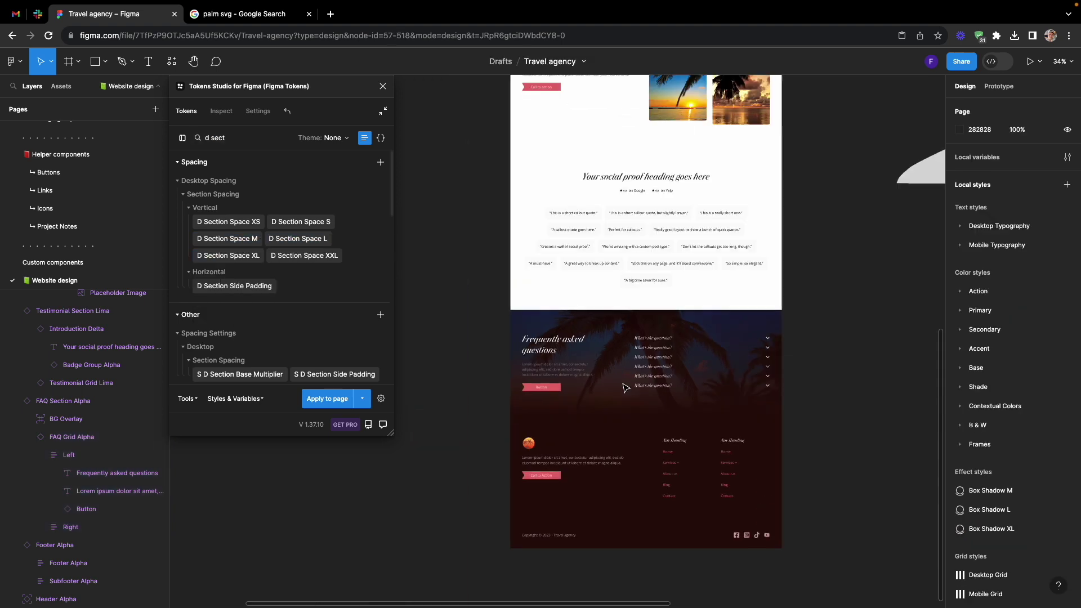
# - Select all Title rows of the FAQ accordions and fill them with the Primary Light Transparencies 10 token
pyautogui.scroll(3, 731, 332)
pyautogui.keyDown('super'); pyautogui.click(623, 358); pyautogui.keyUp('super')
pyautogui.click(71, 529)
pyautogui.press('Return')
pyautogui.press('Return')
pyautogui.press('Return')
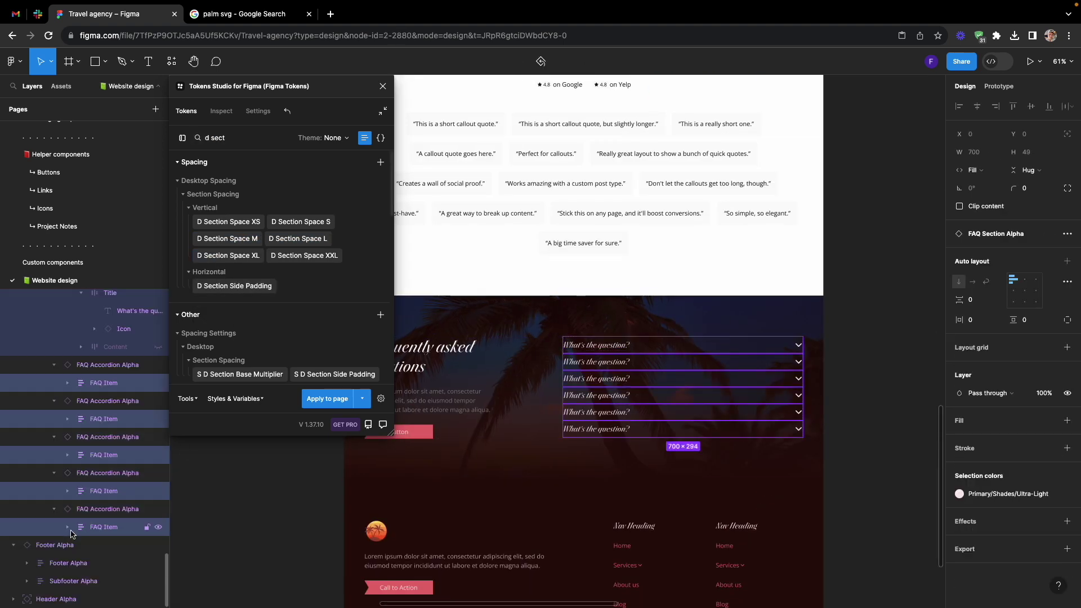
pyautogui.press('super+f')
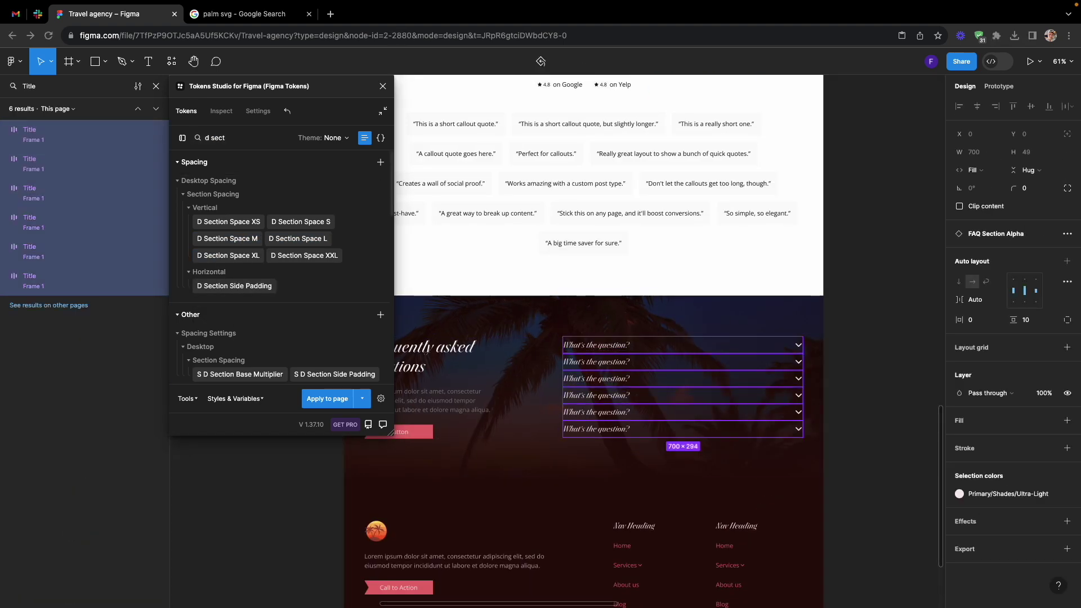
pyautogui.tripleClick(246, 140)
pyautogui.write('primar')
pyautogui.click(241, 236)
pyautogui.click(209, 237)
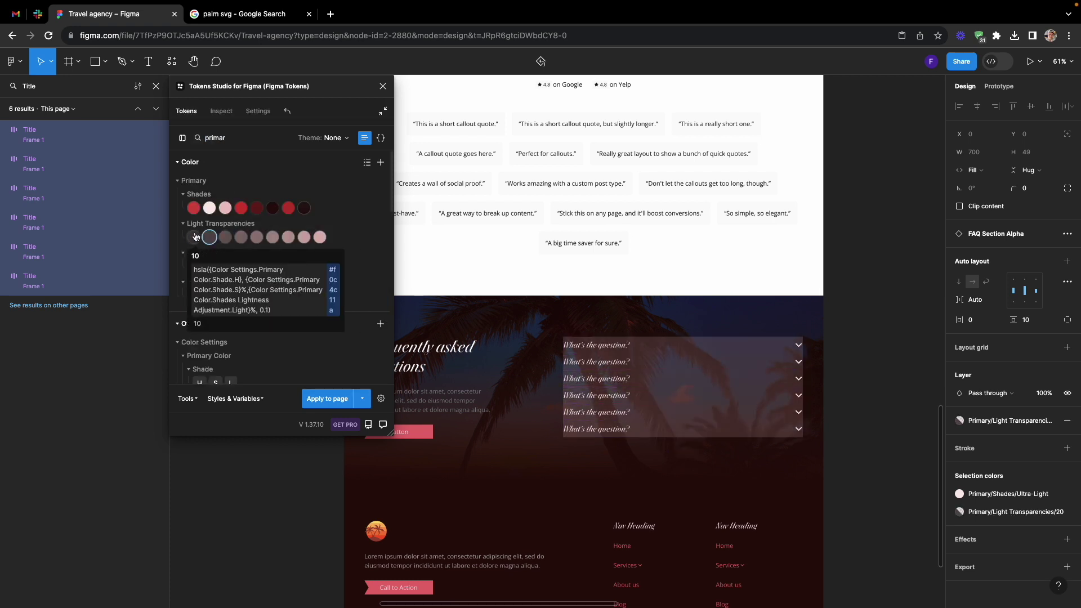
pyautogui.click(194, 237)
# - Apply the D Space XS token as right and left padding on the FAQ Title rows
pyautogui.tripleClick(236, 138)
pyautogui.write('d spac')
pyautogui.rightClick(217, 207)
pyautogui.click(235, 258)
pyautogui.click(235, 280)
# - Add a background blur of 20 to the FAQ Title rows and close the layer search
pyautogui.click(1066, 538)
pyautogui.click(959, 556)
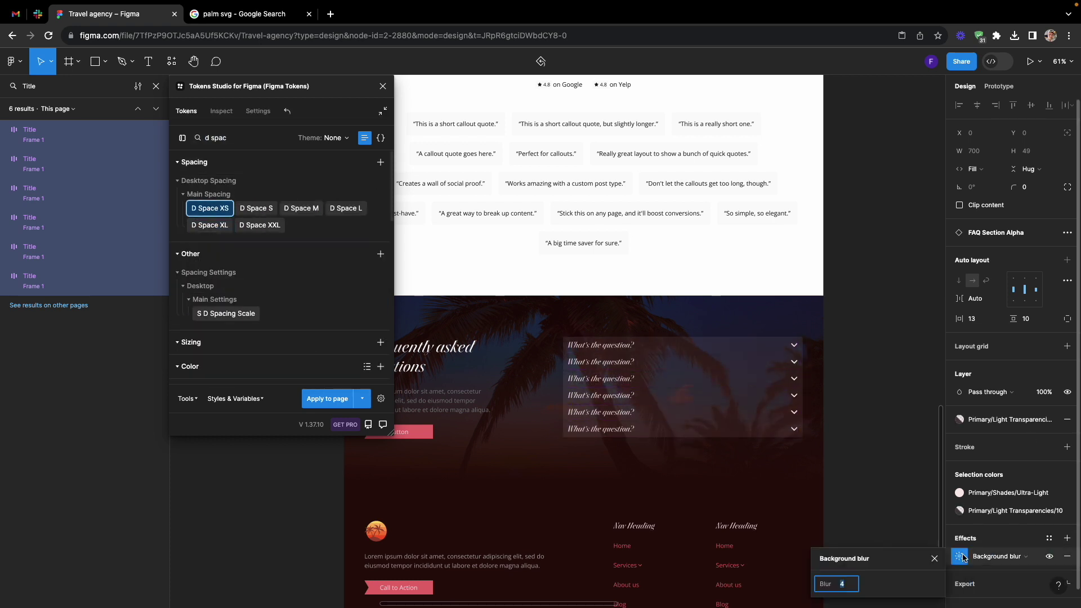
pyautogui.write('20')
pyautogui.scroll(3, 716, 378)
pyautogui.scroll(-1, 721, 382)
pyautogui.click(156, 86)
# - Apply the D Space XS token as the gap between the accordions in the FAQ section's Right container
pyautogui.keyDown('super'); pyautogui.click(617, 348); pyautogui.keyUp('super')
pyautogui.hotkey('shift', 'Return')
pyautogui.hotkey('shift', 'Return')
pyautogui.hotkey('shift', 'Return')
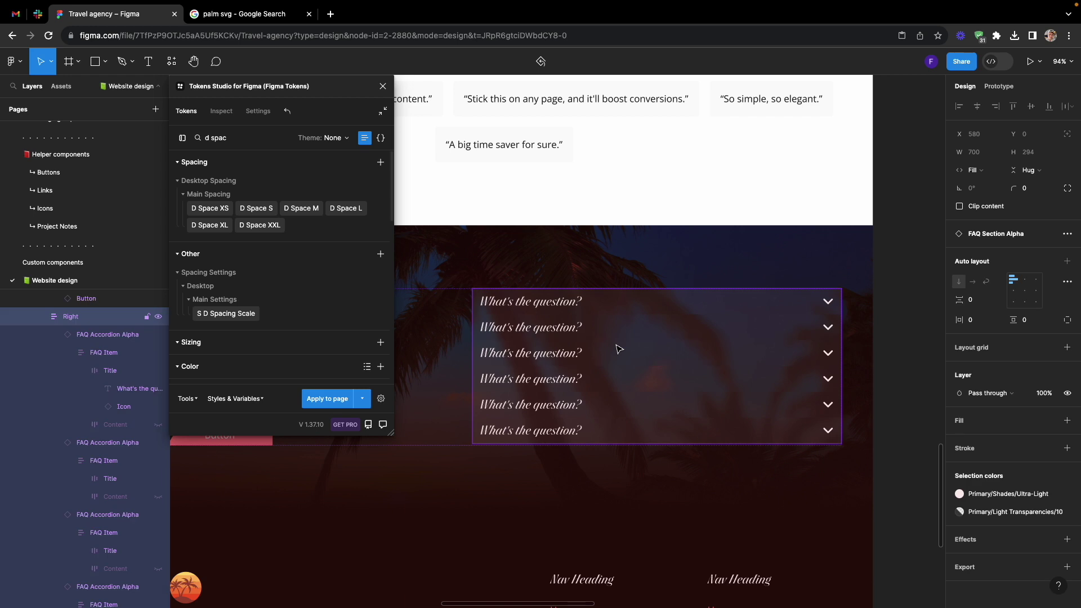
pyautogui.click(209, 207)
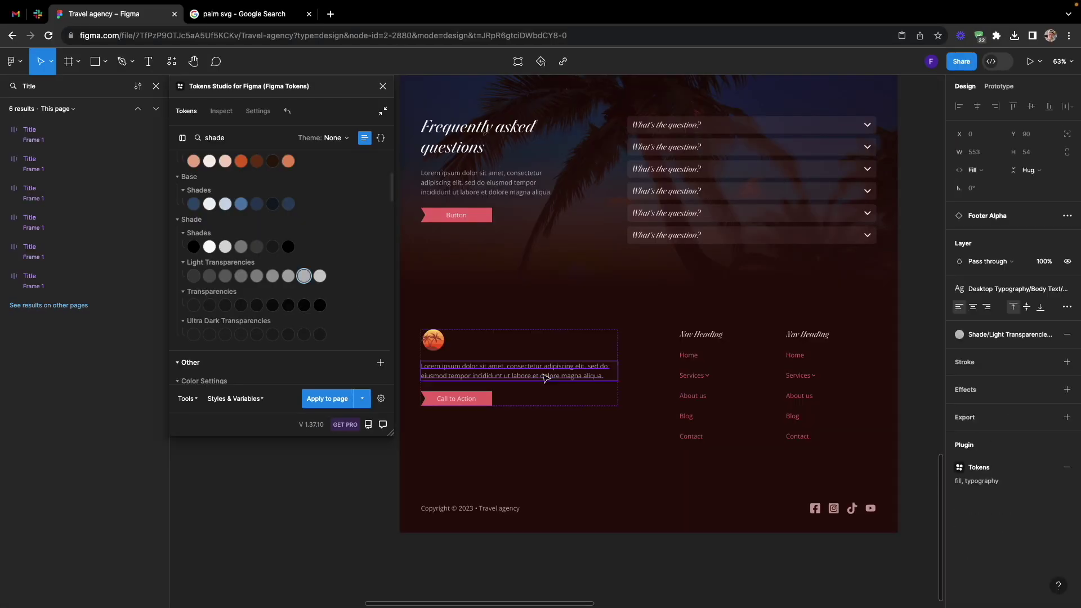
# - Recolour the red footer links and social icons with the Shade Light Transparencies 80 token
pyautogui.click(694, 412)
pyautogui.click(1068, 495)
pyautogui.click(304, 276)
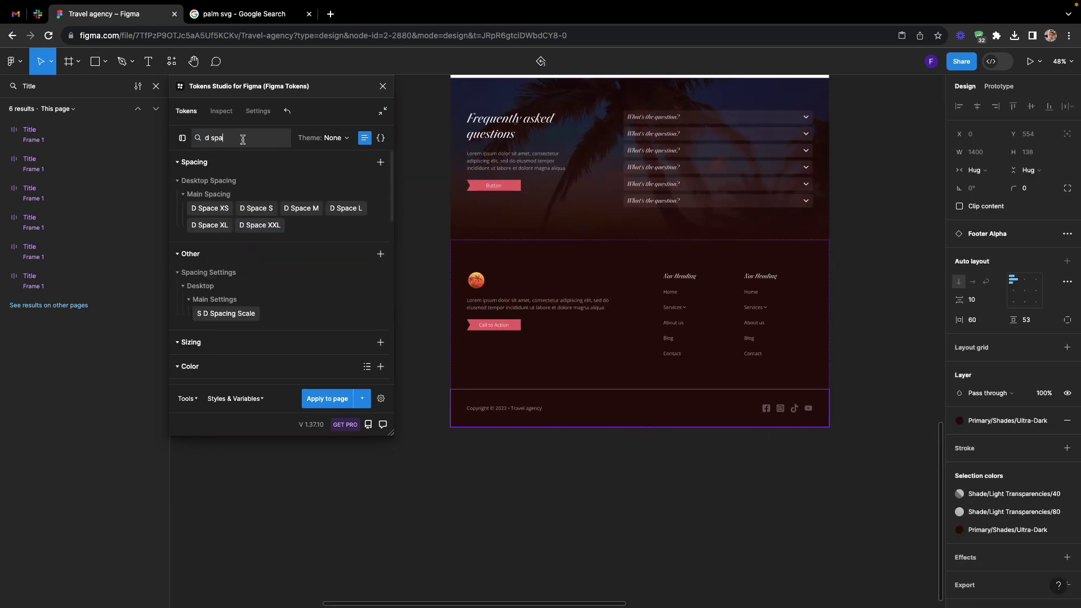
# - Apply the D Space XS token as top and bottom padding on the subfooter with the copyright line
pyautogui.press('BackSpace')
pyautogui.press('BackSpace')
pyautogui.write('ec')
pyautogui.press('BackSpace')
pyautogui.press('BackSpace')
pyautogui.write('pac')
pyautogui.rightClick(221, 209)
pyautogui.click(242, 249)
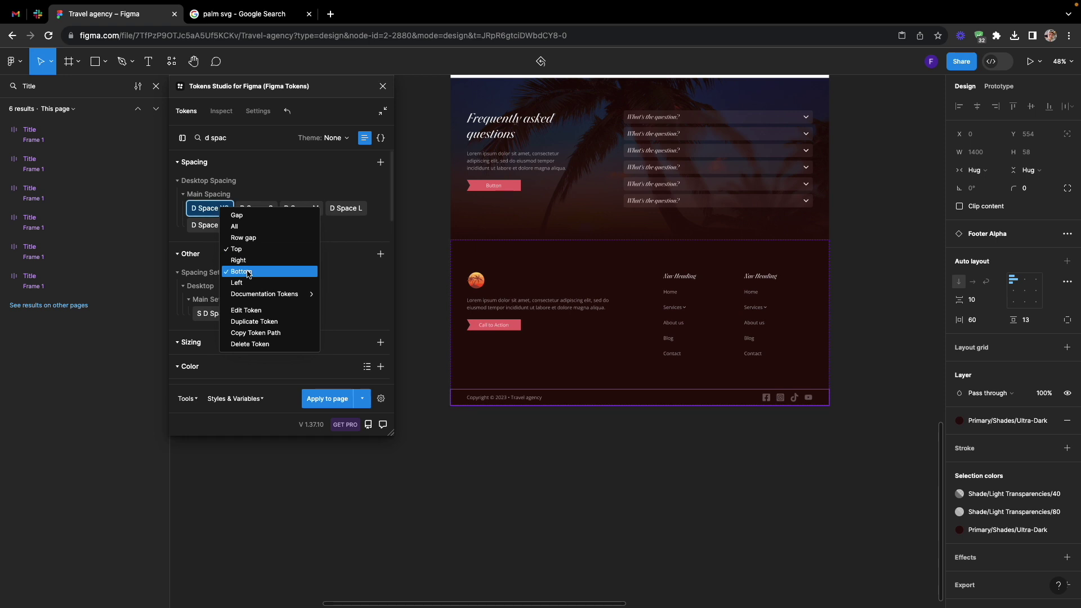
# - Apply the D Space S token as top and bottom padding on the subfooter with the copyright line
pyautogui.click(244, 270)
pyautogui.click(555, 410)
pyautogui.doubleClick(556, 404)
pyautogui.rightClick(261, 208)
pyautogui.click(272, 249)
pyautogui.click(272, 271)
# - Apply the D Section Space XS token as top and bottom padding on the main footer above the copyright line
pyautogui.click(555, 372)
pyautogui.click(234, 137)
pyautogui.press('BackSpace')
pyautogui.press('BackSpace')
pyautogui.press('BackSpace')
pyautogui.write('ec')
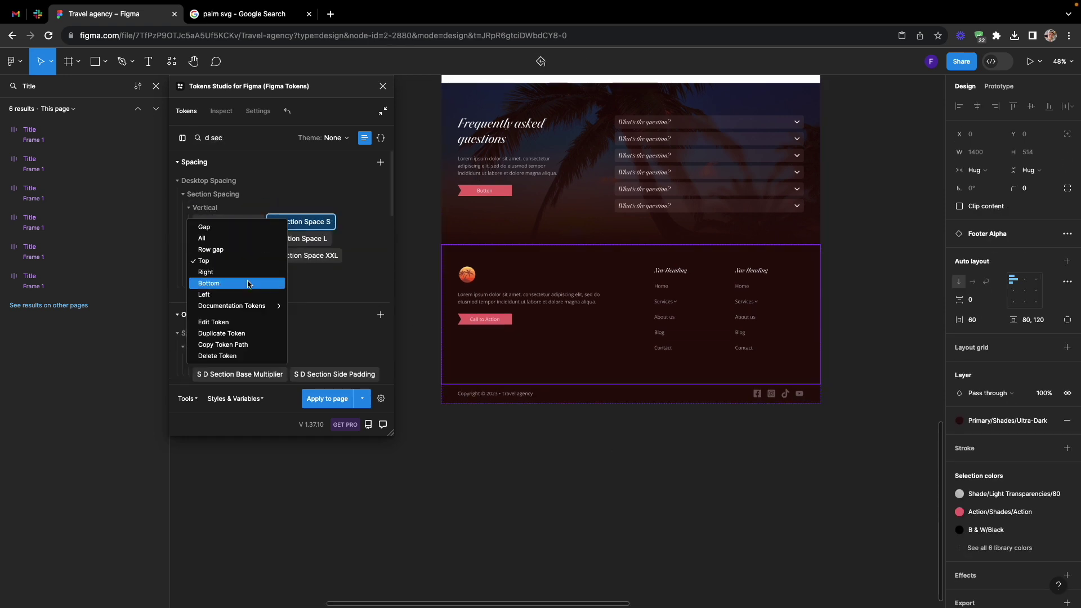
# - Tighten the gap between the links in both footer navigation lists with a D Space token, and close the layer search
pyautogui.keyDown('shift'); pyautogui.keyDown('super'); pyautogui.click(753, 307); pyautogui.keyUp('super'); pyautogui.keyUp('shift')
pyautogui.keyDown('shift'); pyautogui.keyDown('super'); pyautogui.click(667, 301); pyautogui.keyUp('super'); pyautogui.keyUp('shift')
pyautogui.click(234, 137)
pyautogui.press('BackSpace')
pyautogui.press('BackSpace')
pyautogui.write('pac')
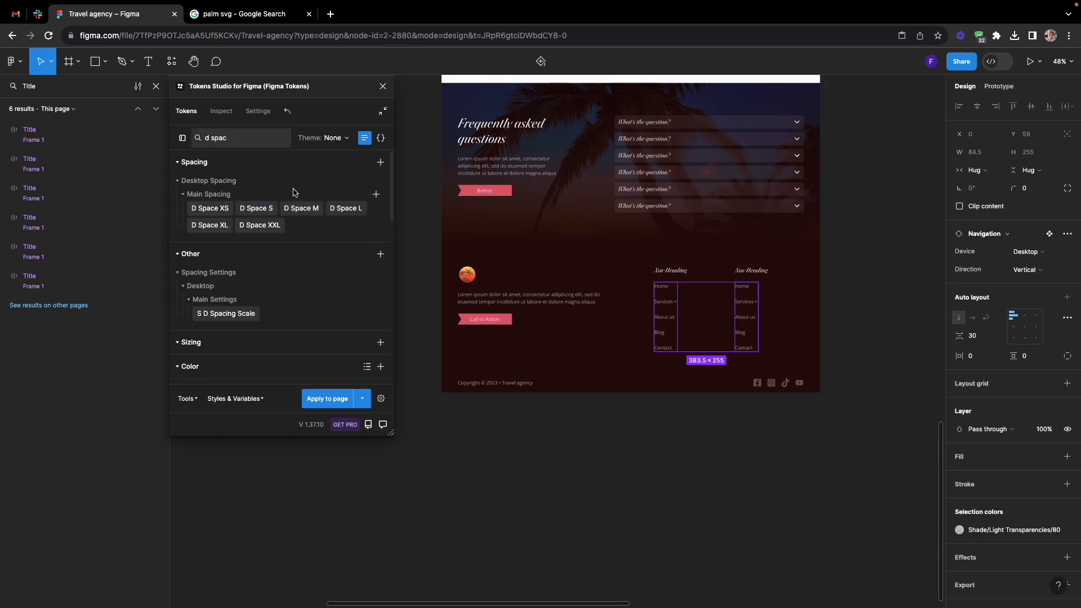
pyautogui.click(156, 86)
pyautogui.scroll(-3, 130, 379)
pyautogui.click(222, 117)
pyautogui.click(186, 111)
pyautogui.click(863, 337)
# - Change the testimonial section's heading to "Stories of Enriched Journeys"
pyautogui.scroll(7, 864, 337)
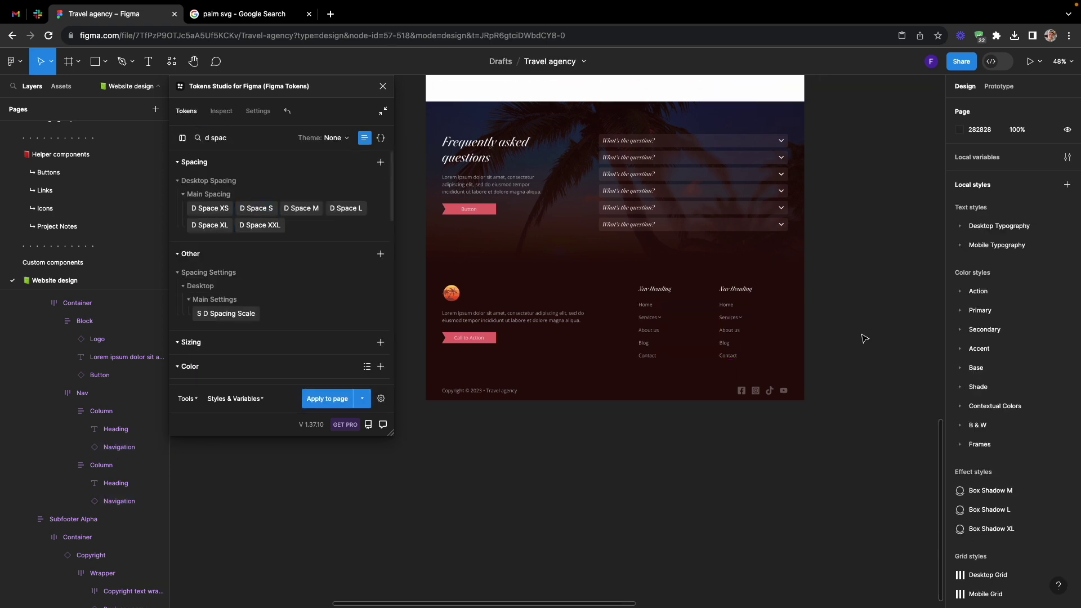
pyautogui.doubleClick(636, 282)
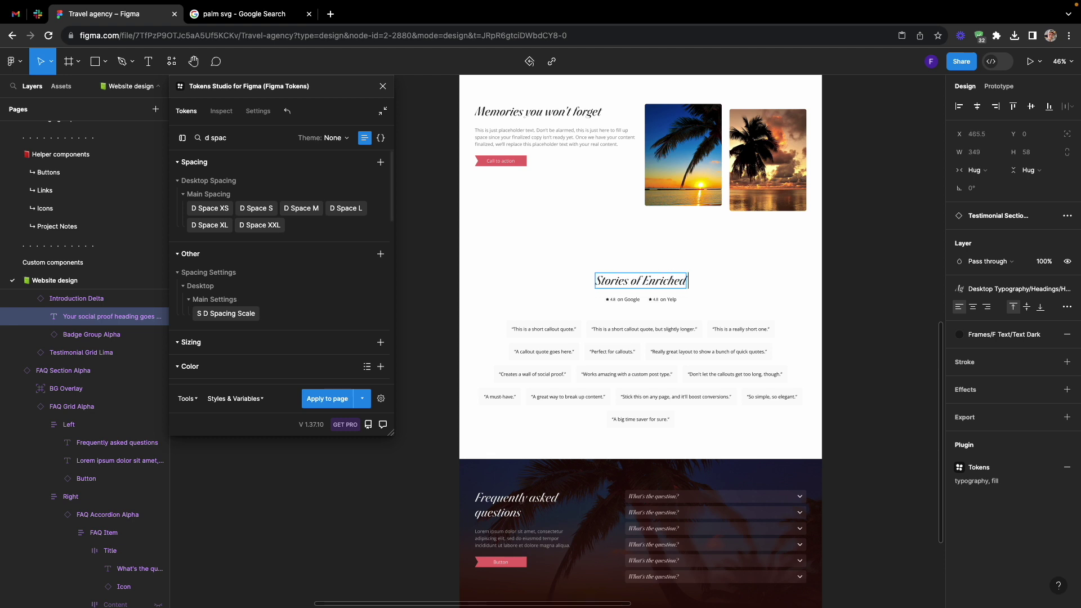
pyautogui.press('Escape')
pyautogui.press('Escape')
# - Apply the black colour token to the Palm3 graphic and position it at the testimonial section's left edge
pyautogui.scroll(-10, 641, 338)
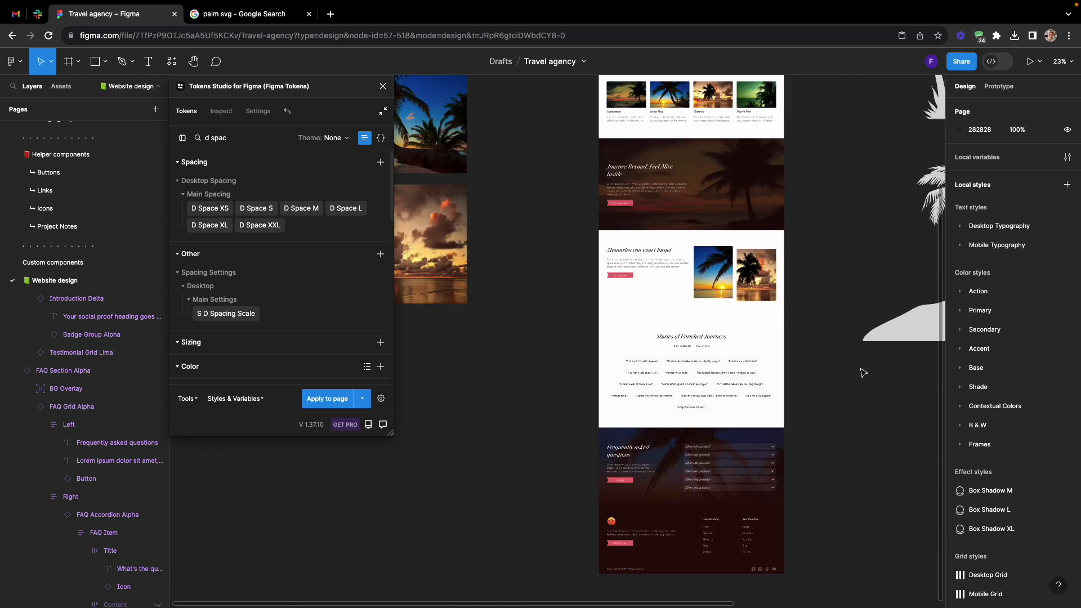
pyautogui.click(188, 194)
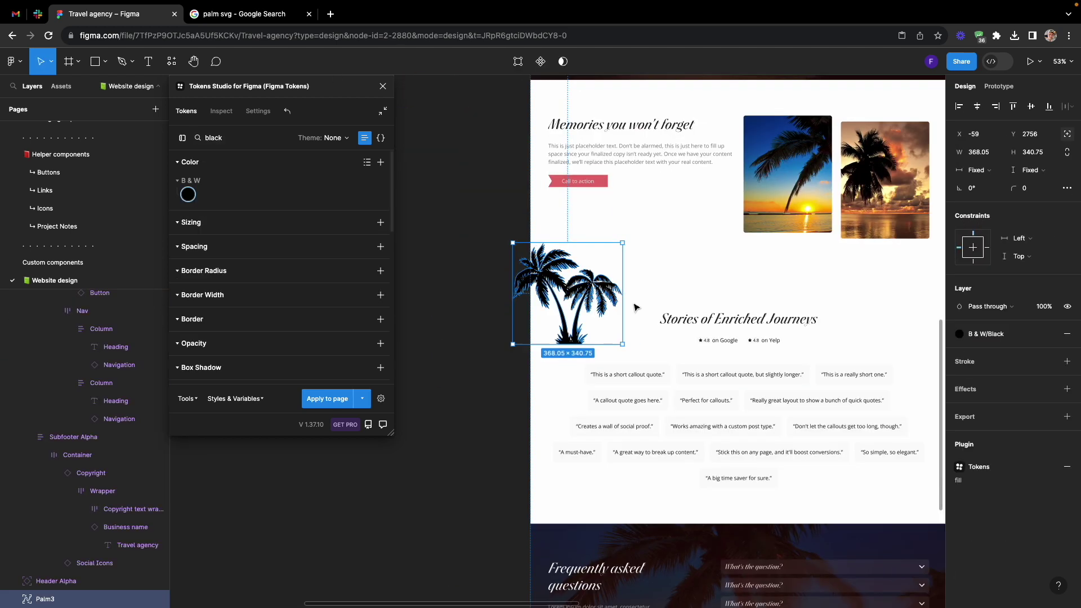
pyautogui.moveTo(633, 225); pyautogui.dragTo(660, 283)
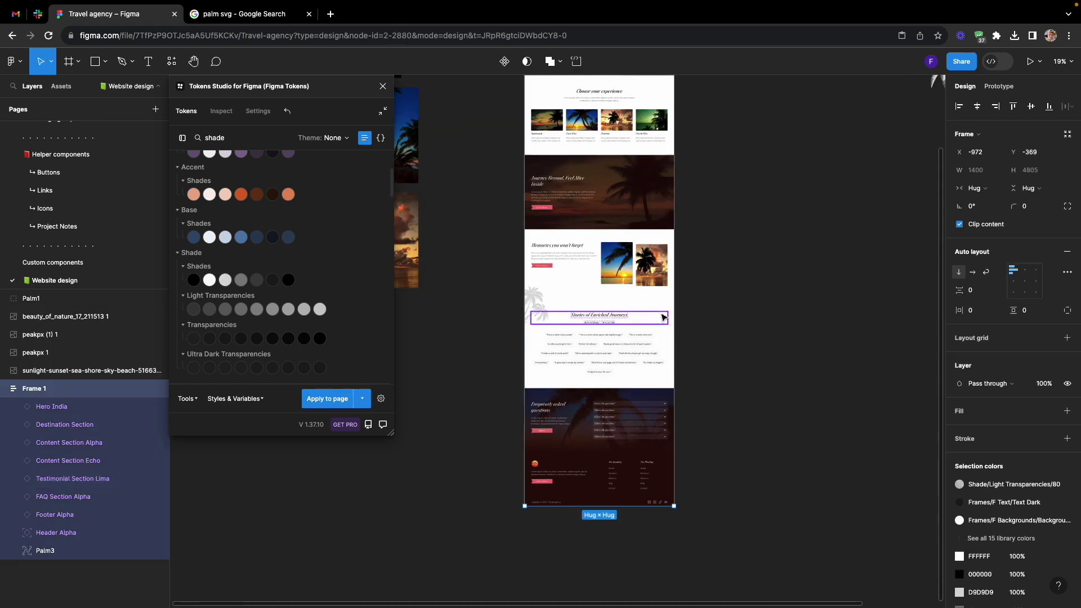
# - Rename Frame 1, which holds the whole page, as Desktop
pyautogui.write('Desktop')
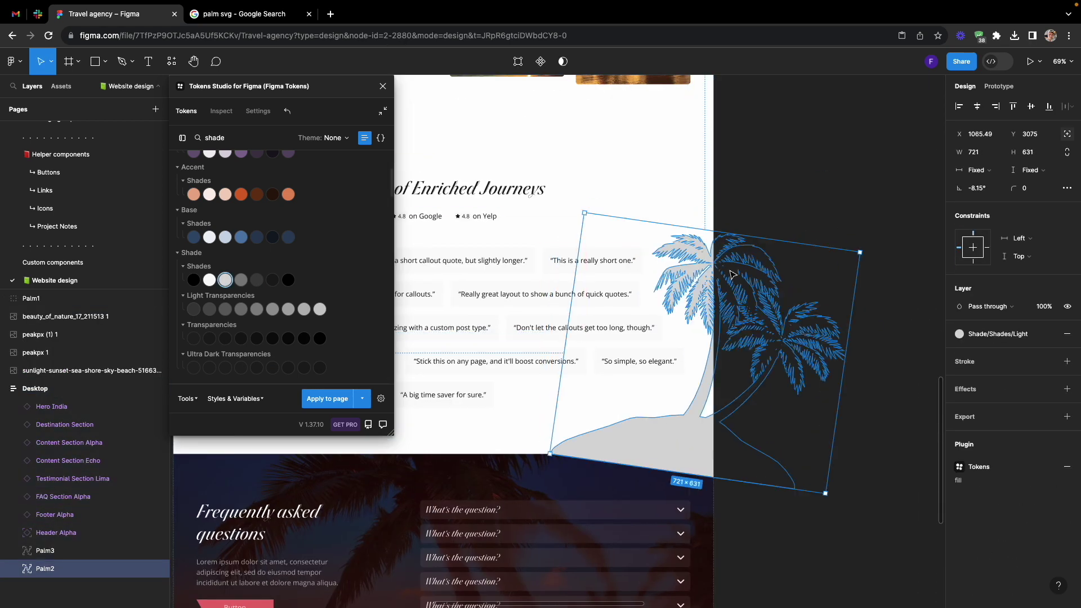
# - Position Palm2 at the testimonial section's right edge and rotate the light grey Palm3 to about -42.67° at the left edge
pyautogui.click(786, 200)
pyautogui.scroll(-5, 786, 200)
pyautogui.scroll(2, 799, 251)
pyautogui.scroll(-2, 798, 251)
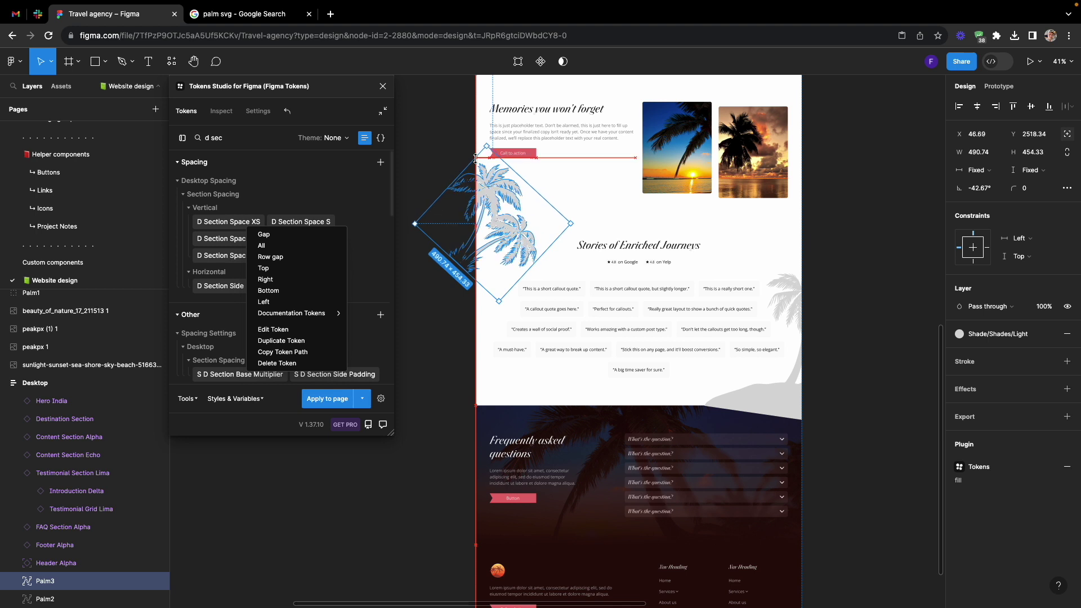
pyautogui.click(844, 242)
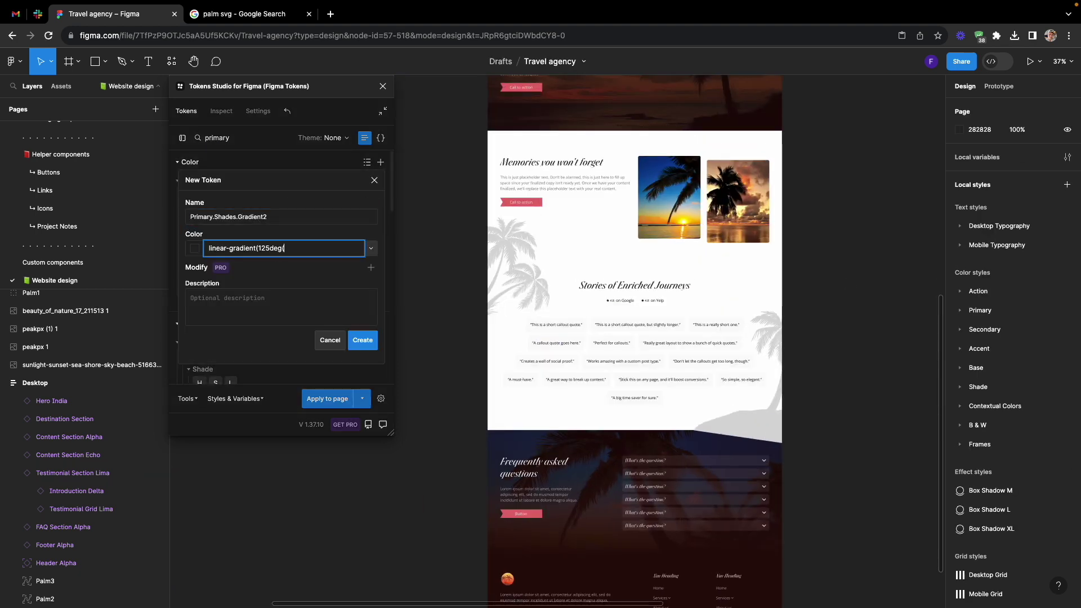
# - Create the colour token Primary.Shades.Gradient2 as a 125deg linear gradient from {Primary.Shades.Ultra-Dark} at 0% to {B & W.White}
pyautogui.press('BackSpace')
pyautogui.write(', {Primary.Shades.Ultra-Dark} 0%, {prim')
pyautogui.press('BackSpace')
pyautogui.press('BackSpace')
pyautogui.press('BackSpace')
pyautogui.press('BackSpace')
pyautogui.write('B & W.White}')
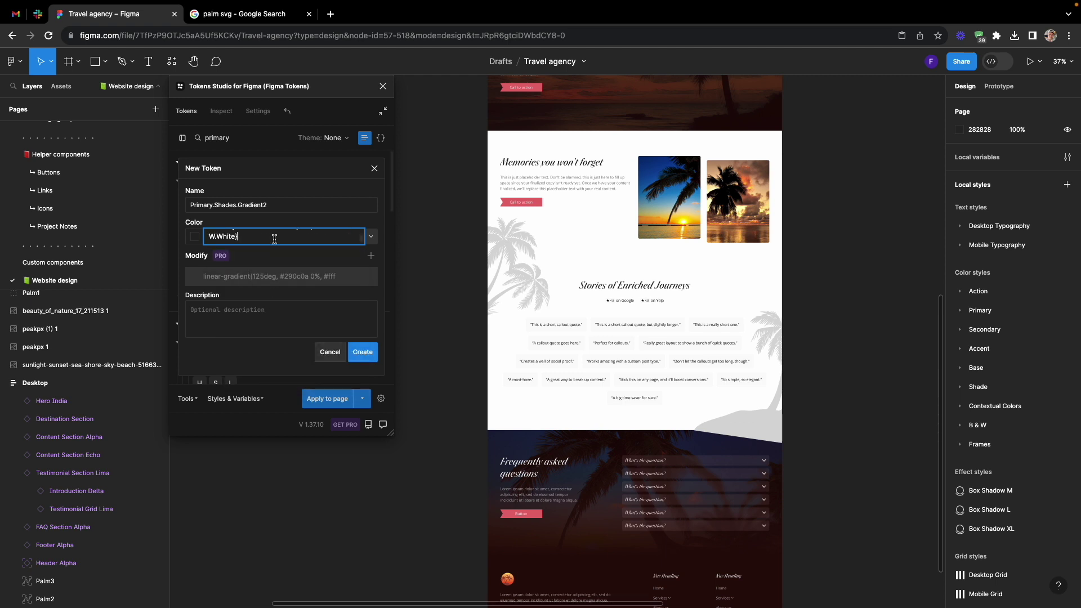
pyautogui.press('Return')
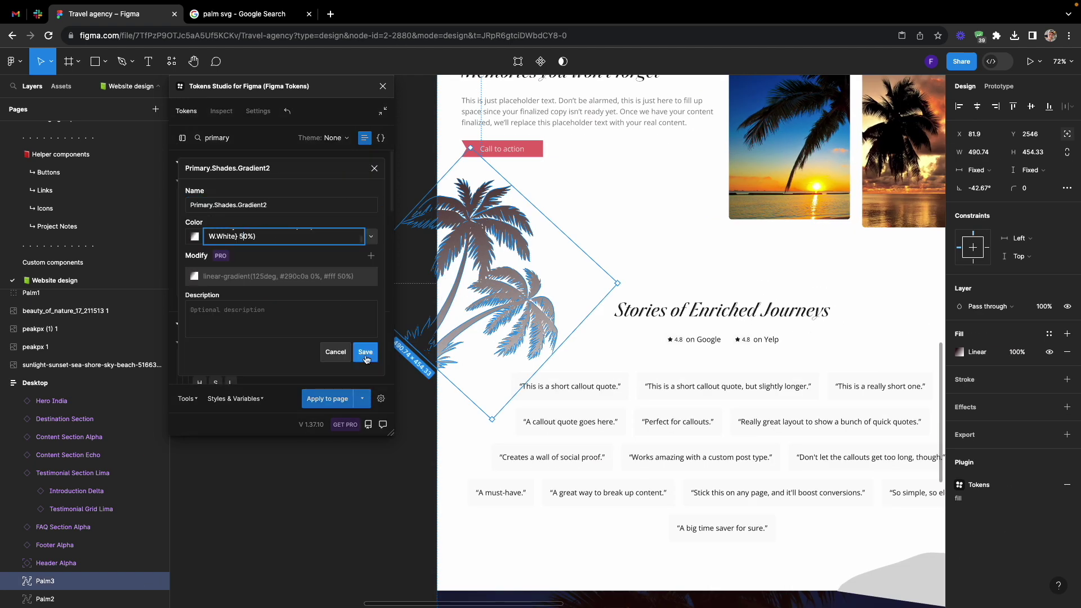
# - Set the white stop of the Primary.Shades.Gradient2 token filling Palm3 to 55% and save it
pyautogui.click(366, 356)
pyautogui.click(437, 388)
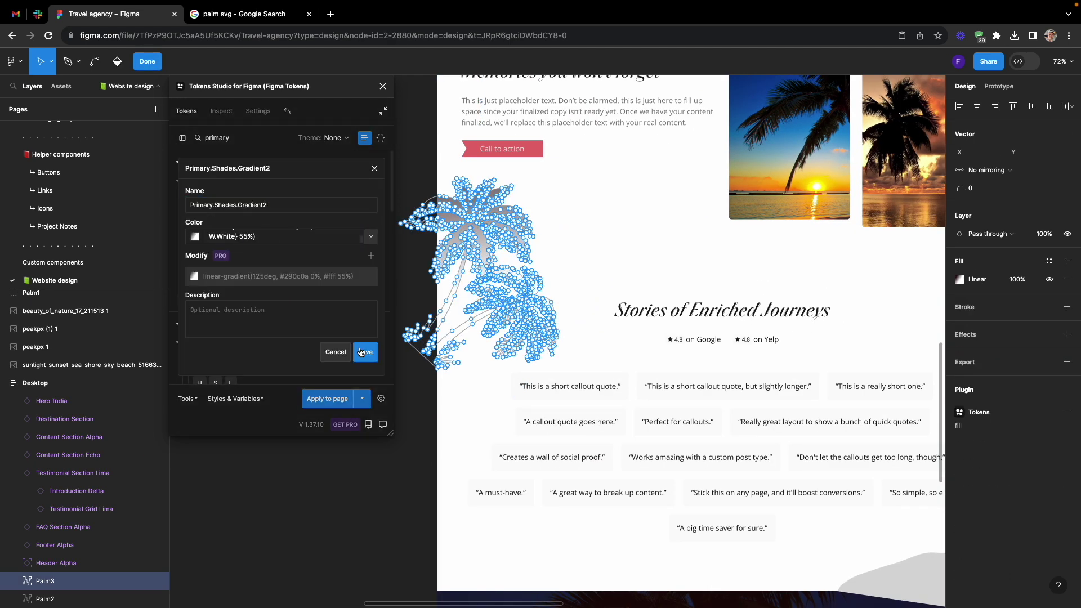
pyautogui.click(366, 353)
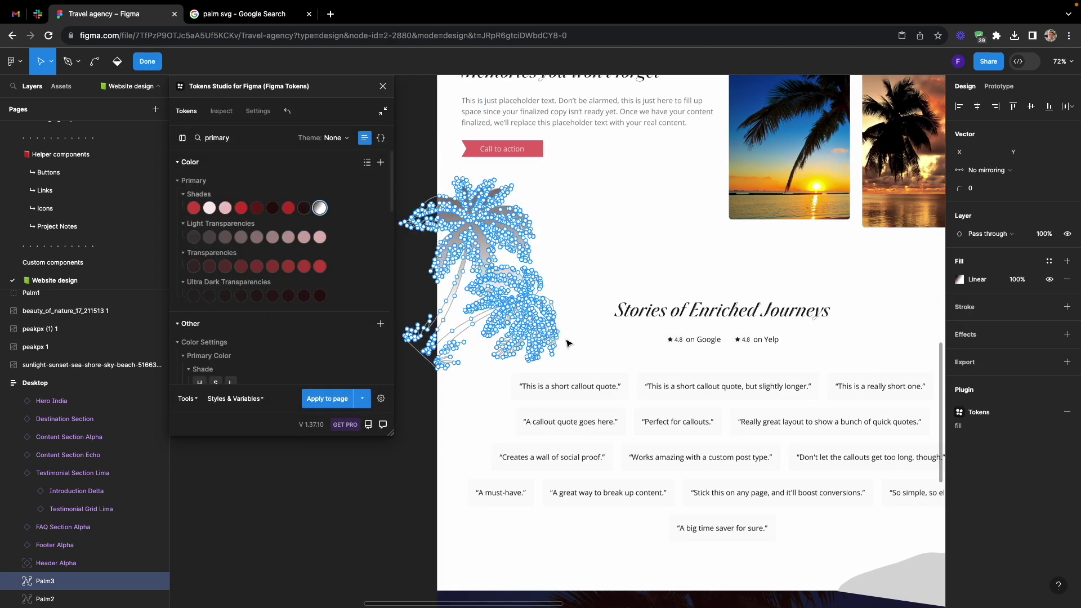
pyautogui.click(625, 348)
# - Fill Palm2 with the Primary.Shades.Gradient3 token and rotate the palm to about -8.97°
pyautogui.click(425, 469)
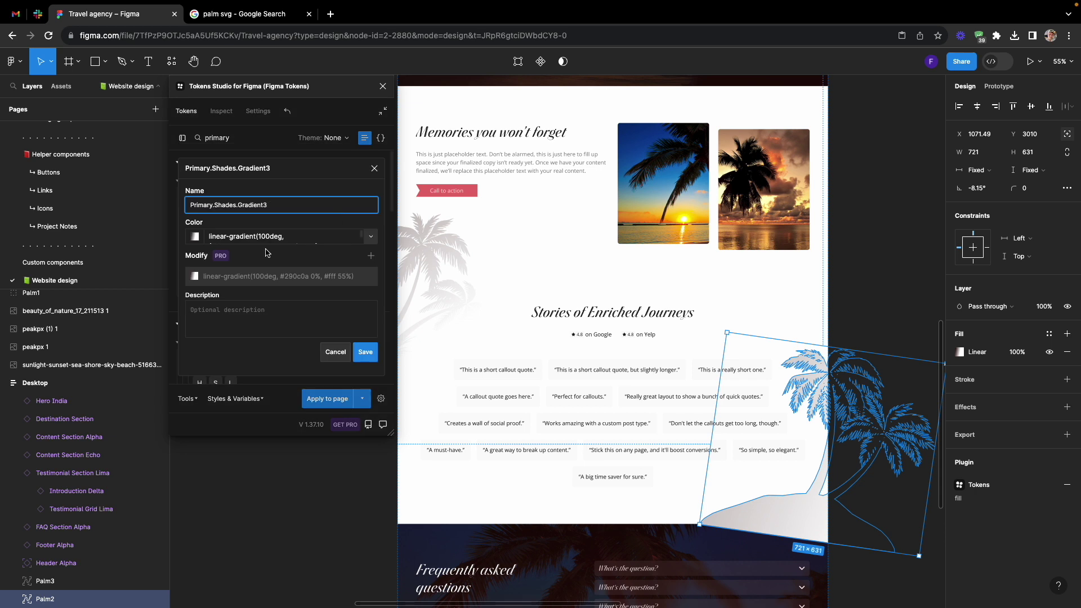
pyautogui.click(336, 352)
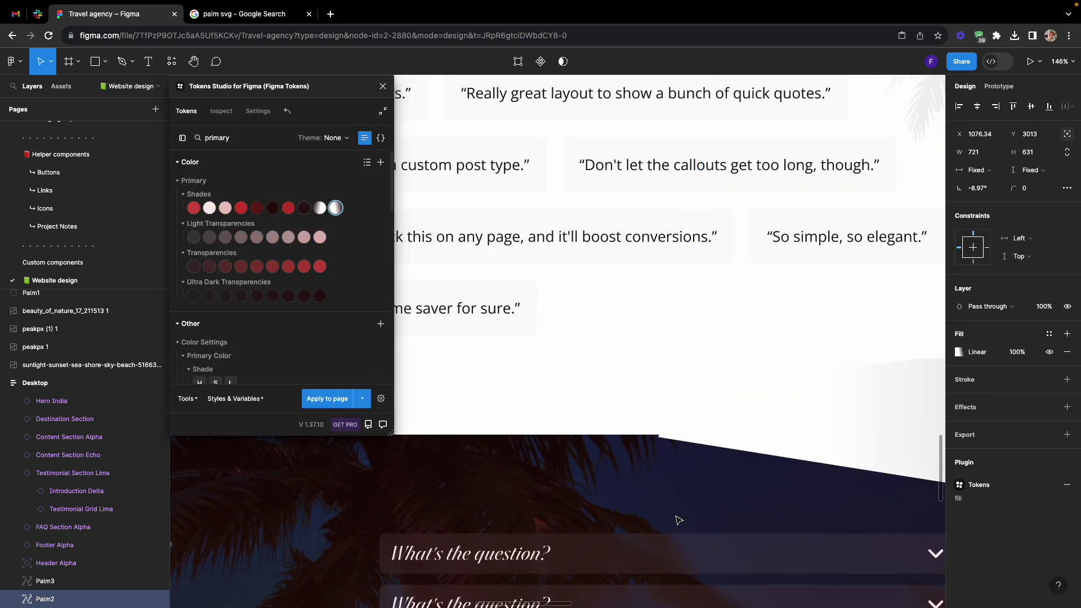
pyautogui.scroll(-10, 678, 520)
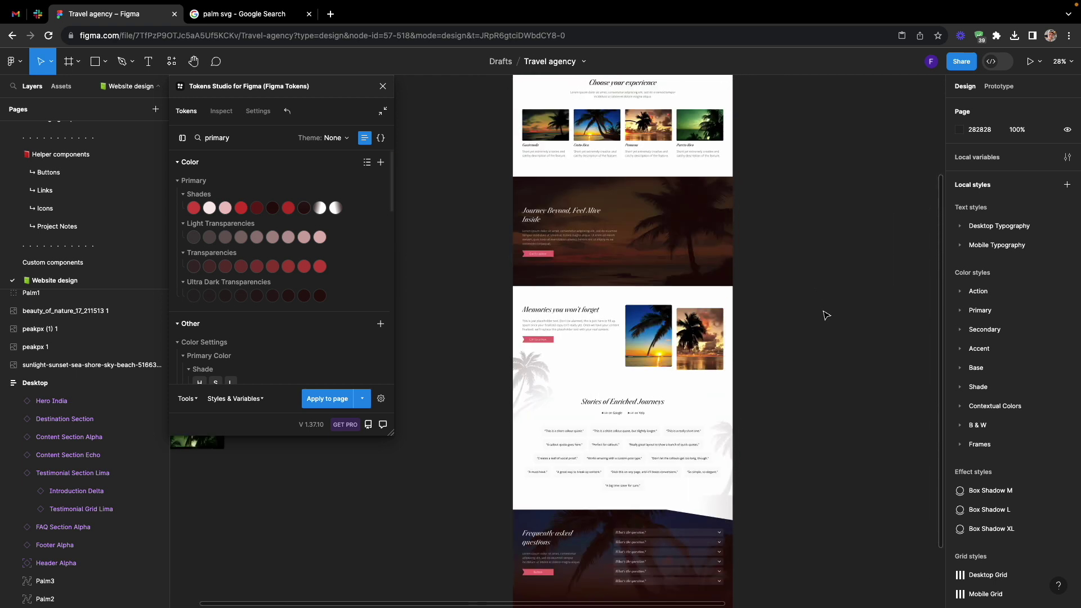
# - Place the Palm1 graphic over the right side of the "Choose your experience" section, scaled to the section's height
pyautogui.scroll(3, 672, 161)
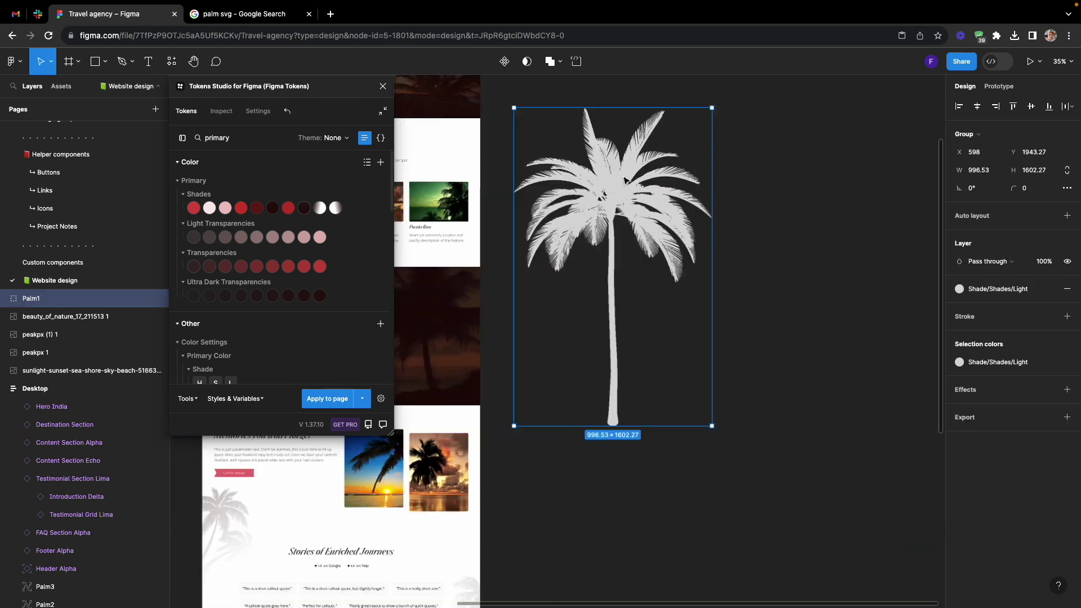
pyautogui.hscroll(-2, 653, 183)
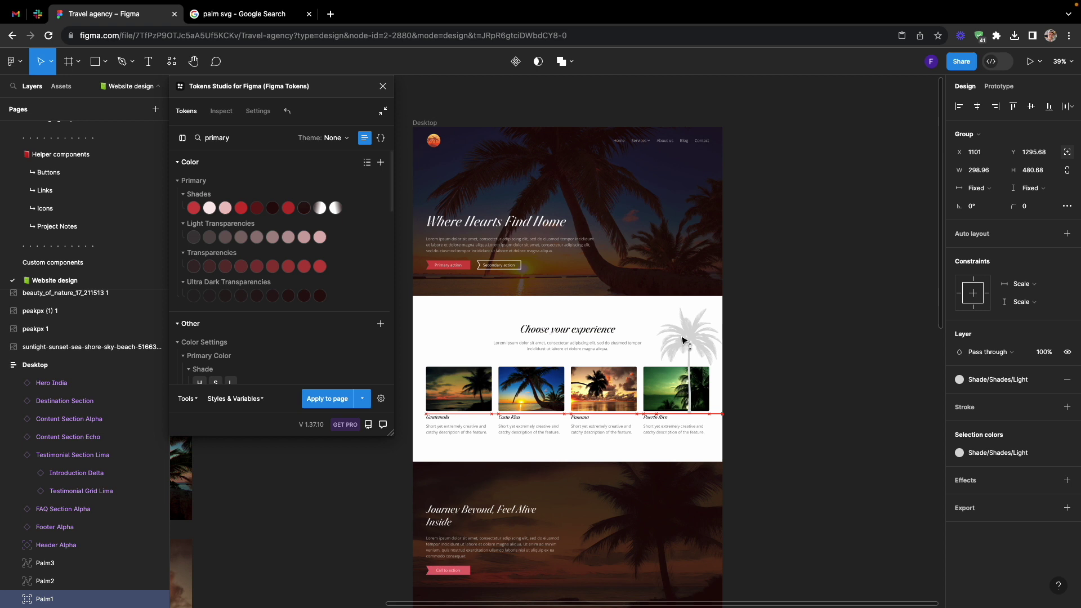
pyautogui.moveTo(625, 323); pyautogui.dragTo(629, 325)
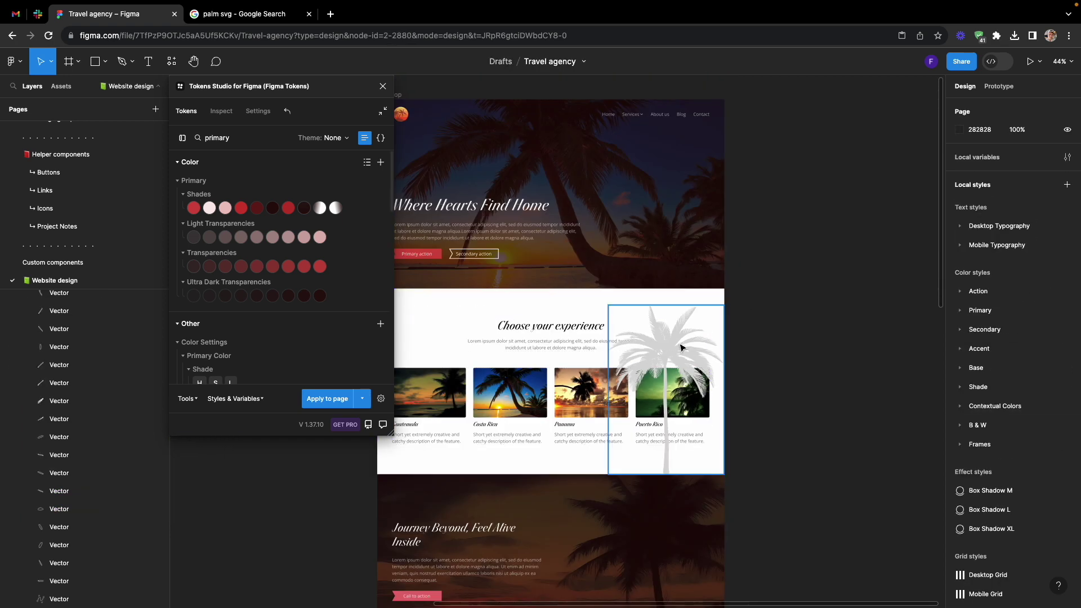
# - Move Palm1 into the Destination Section component's desktop variant and change its vertical and horizontal constraints
pyautogui.click(681, 348)
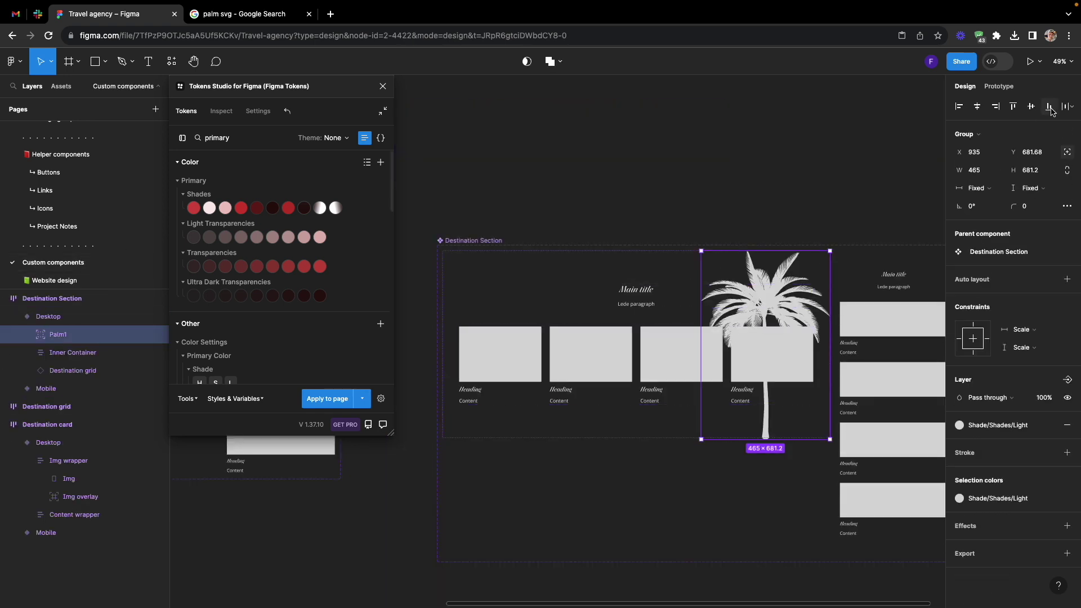
pyautogui.click(1021, 347)
pyautogui.click(1025, 307)
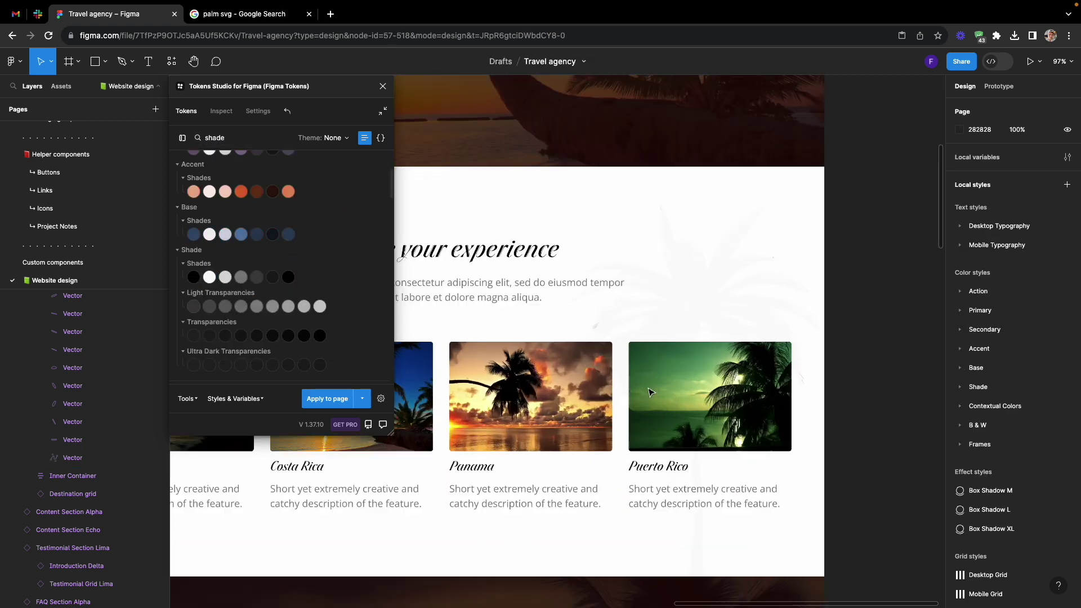
# - Examine the whole Desktop page from the hero down to the footer and back up
pyautogui.scroll(-5, 743, 374)
pyautogui.scroll(-3, 814, 366)
pyautogui.scroll(3, 723, 193)
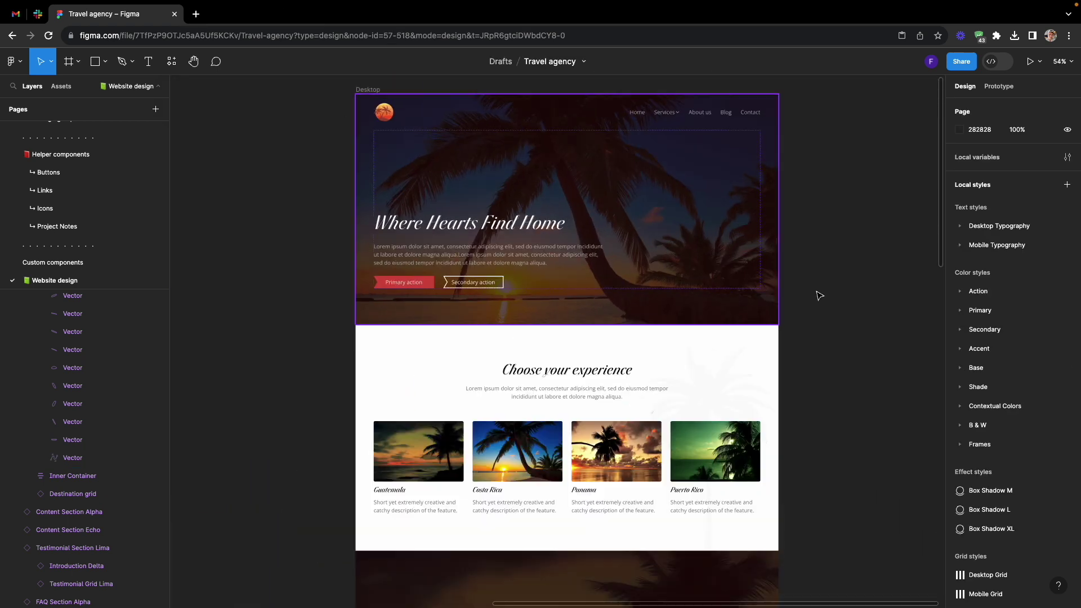
pyautogui.scroll(-6, 821, 296)
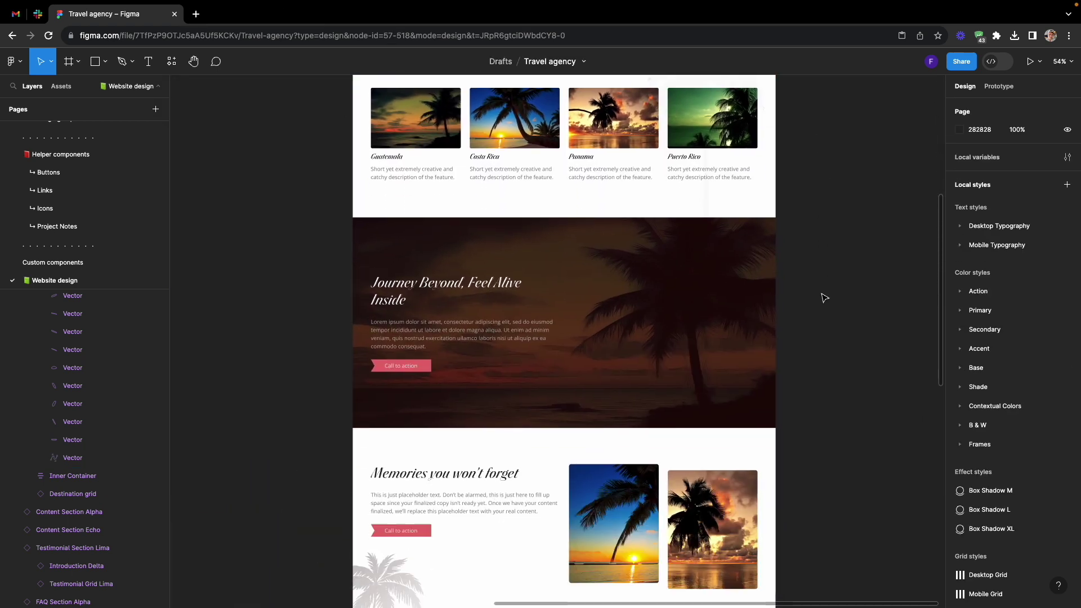
pyautogui.scroll(-8, 824, 297)
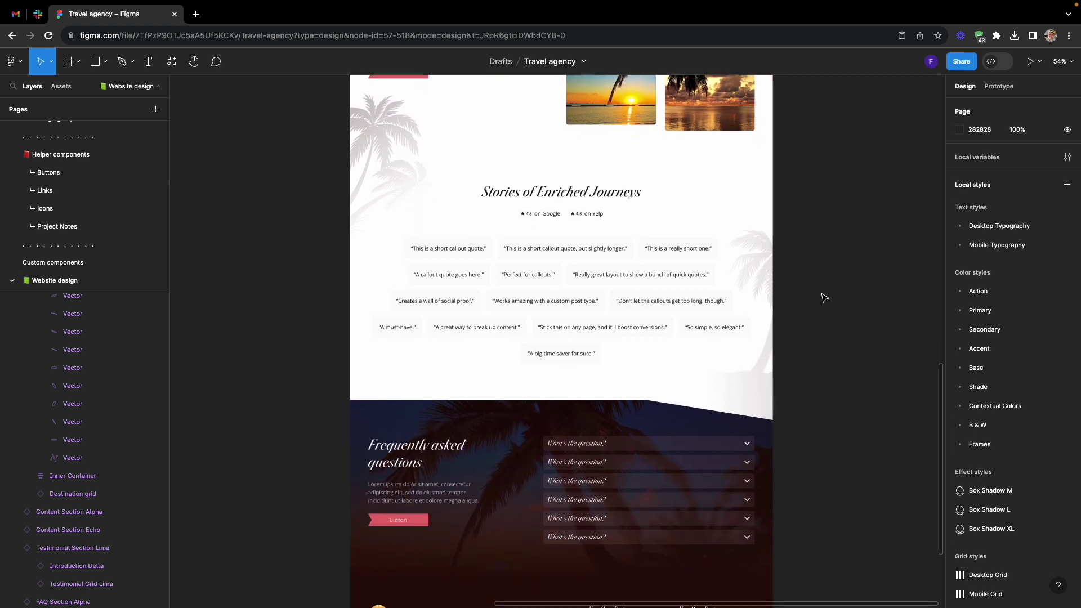
pyautogui.scroll(-3, 824, 297)
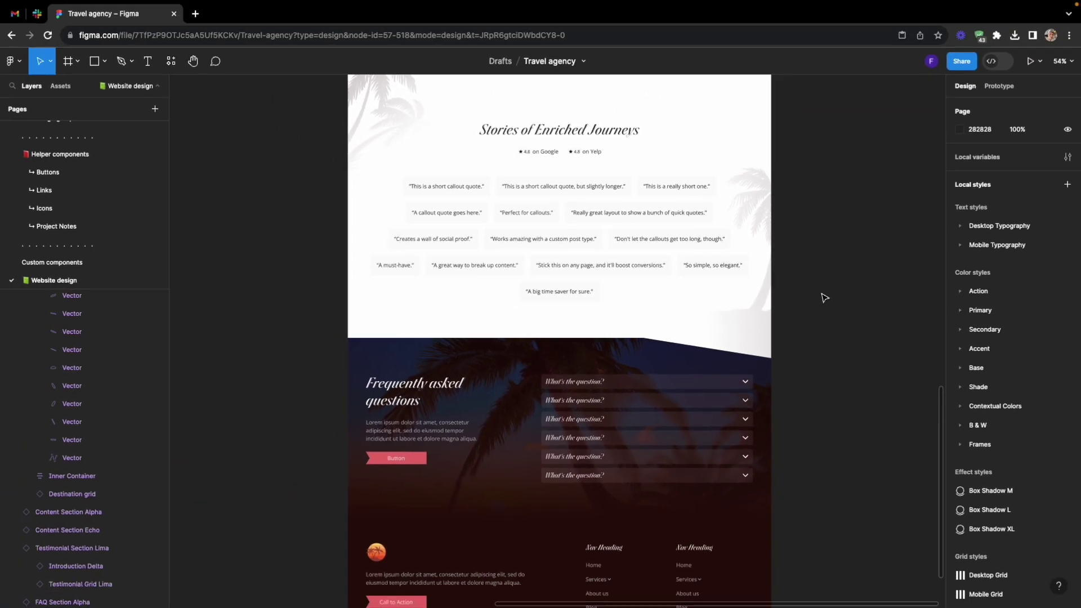
pyautogui.scroll(-3, 825, 297)
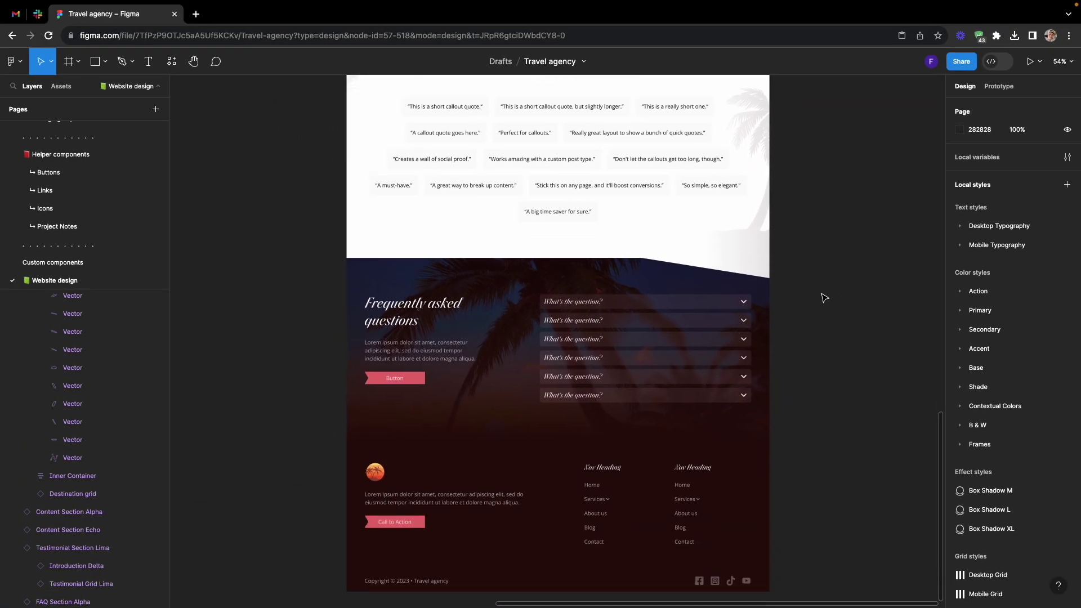
pyautogui.scroll(8, 824, 297)
pyautogui.scroll(10, 824, 297)
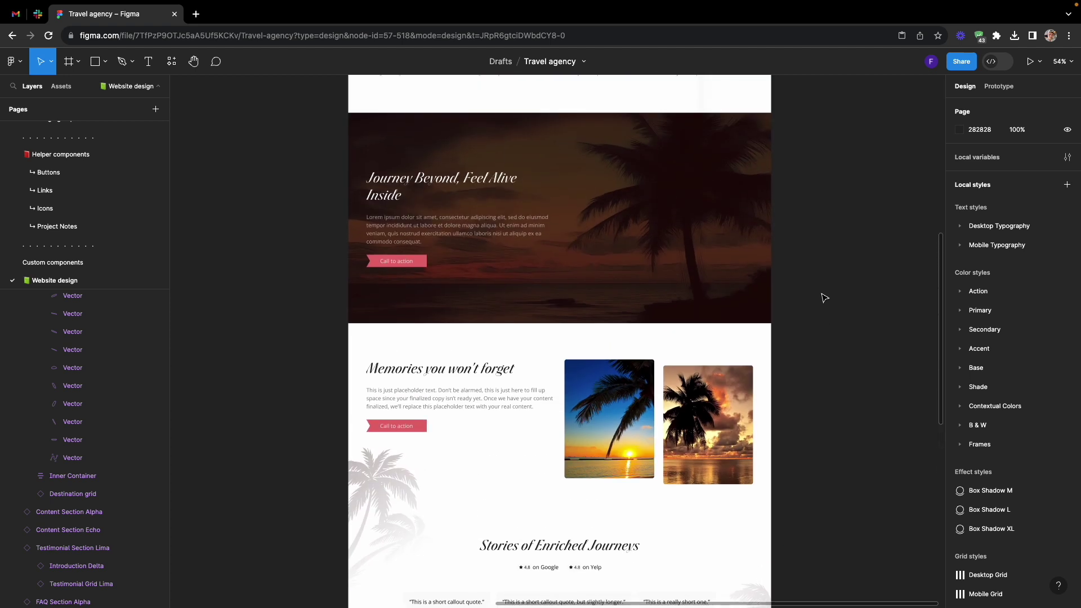
pyautogui.scroll(1, 824, 297)
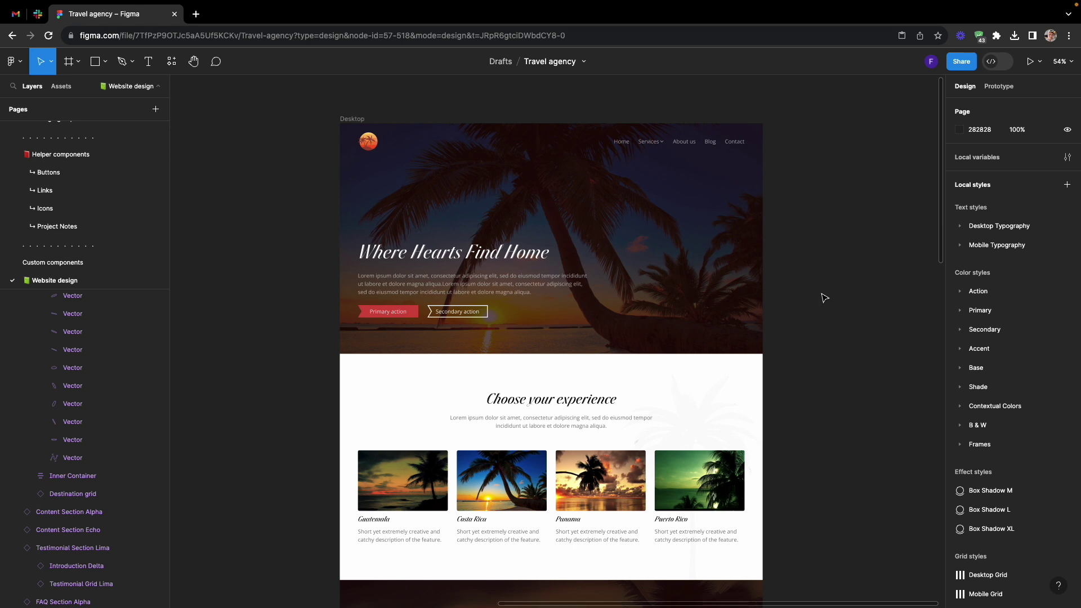
# - Switch to the black canvas in Affinity Photo and show the brushes for the Paint Brush tool
pyautogui.hotkey('ctrl', 'Left')
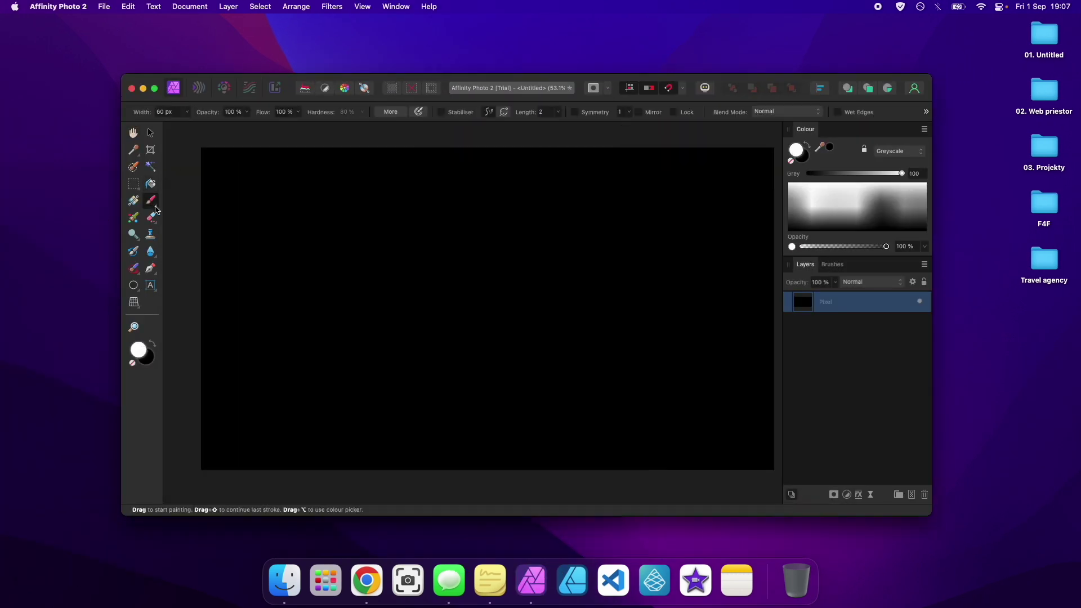
pyautogui.click(832, 264)
# - Try a white stroke with a Textures brush along the canvas's lower edge, and undo it
pyautogui.click(852, 279)
pyautogui.click(844, 352)
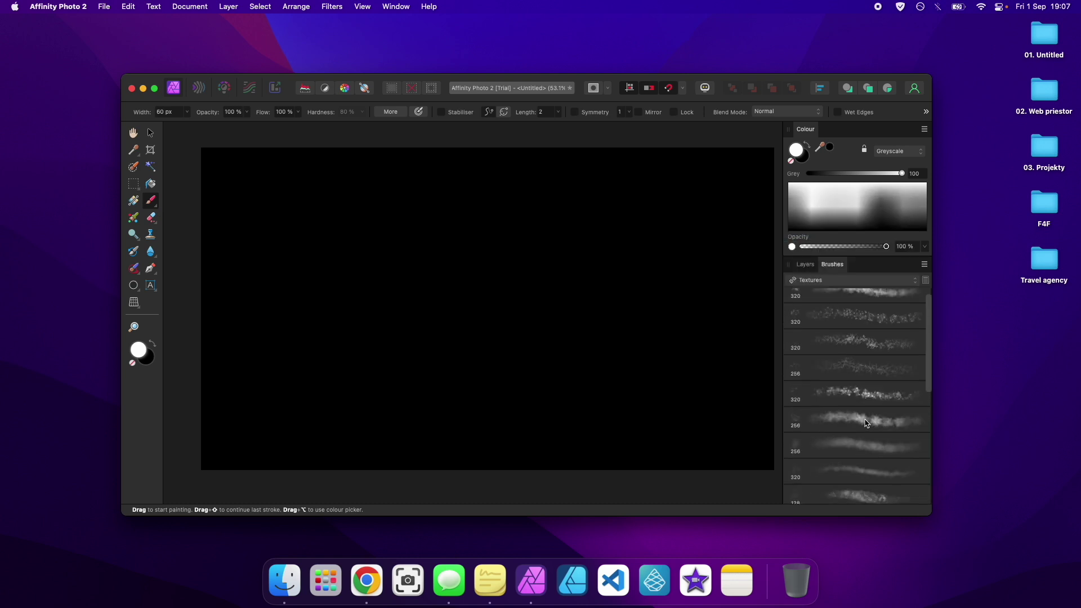
pyautogui.click(855, 301)
pyautogui.moveTo(253, 427)
pyautogui.mouseDown()
pyautogui.moveTo(502, 477)
pyautogui.moveTo(687, 466)
pyautogui.moveTo(650, 467)
pyautogui.mouseUp()
pyautogui.press('super+z')
# - Paint a rough white band along the black canvas's lower edge with a textured 128 px Masking brush, and close the document
pyautogui.click(853, 280)
pyautogui.click(822, 210)
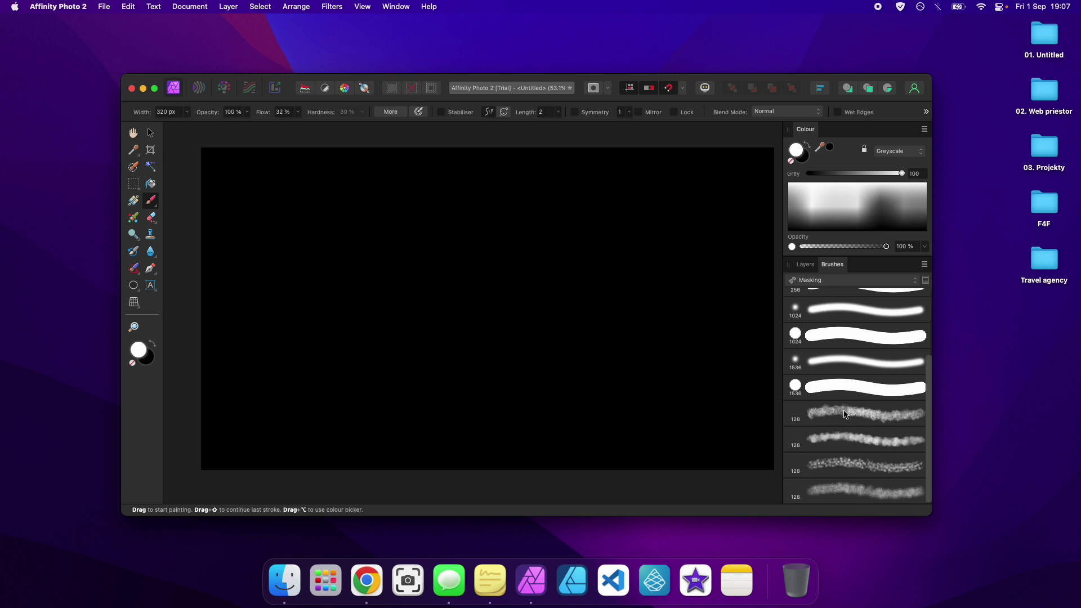
pyautogui.press('super+z')
pyautogui.moveTo(534, 434)
pyautogui.mouseDown()
pyautogui.moveTo(206, 439)
pyautogui.moveTo(226, 469)
pyautogui.mouseUp()
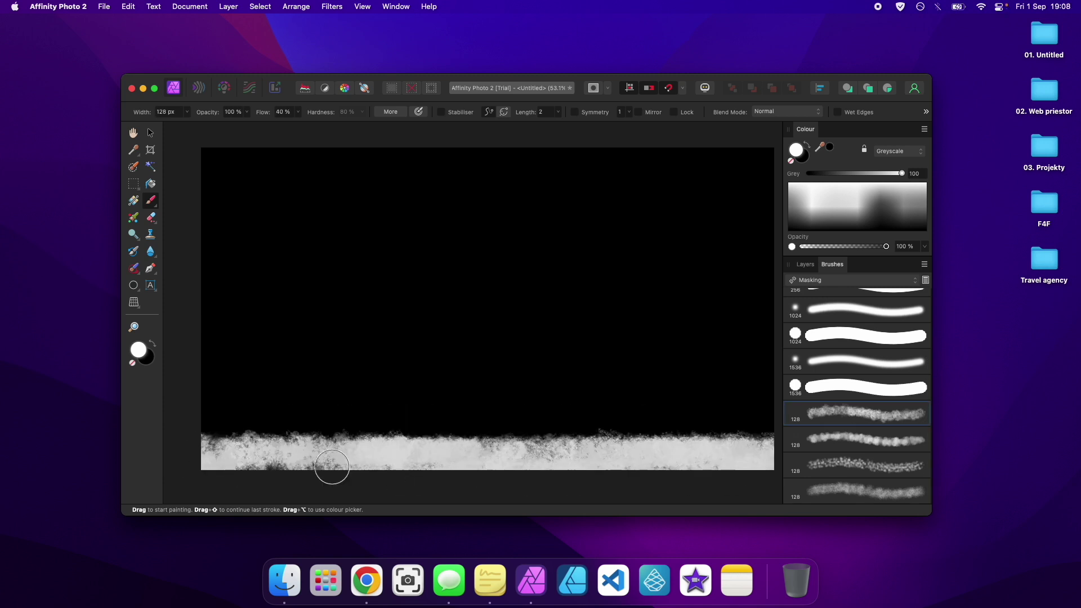
pyautogui.moveTo(754, 450); pyautogui.dragTo(420, 445)
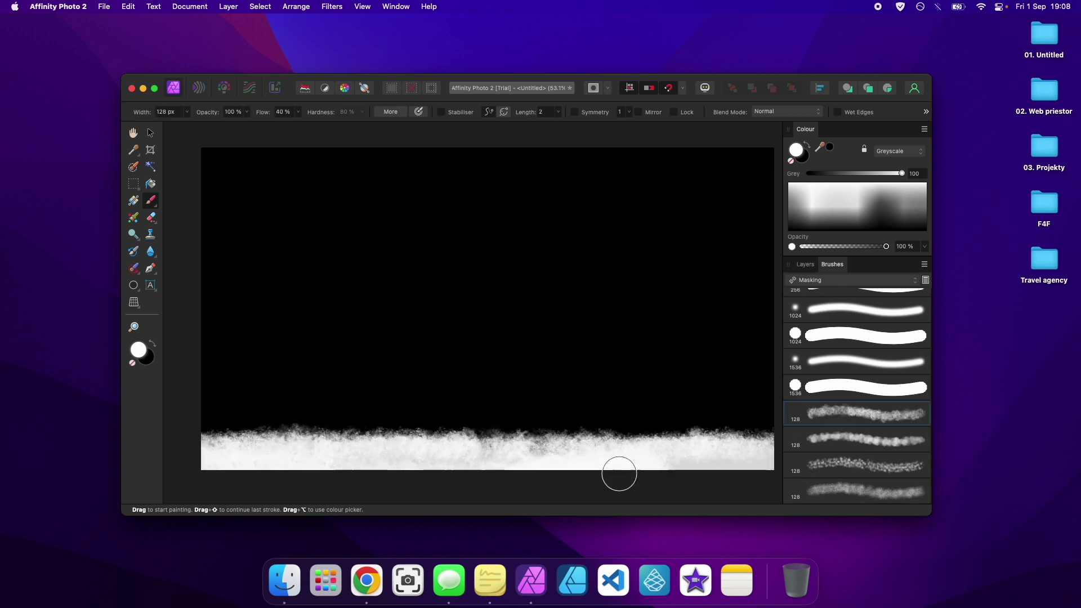
pyautogui.press('super+w')
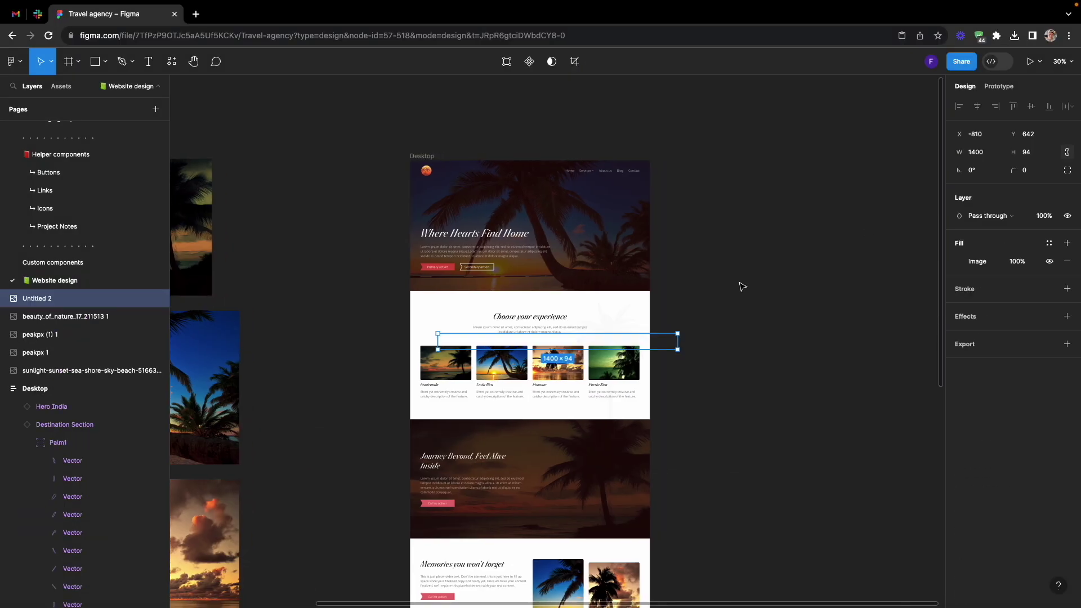
# - Place the rough-edge image inside the Desktop page over the hero's lower edge, aligned at X 0 and Y 674
pyautogui.hscroll(8, 508, 340)
pyautogui.moveTo(551, 340); pyautogui.dragTo(623, 265)
pyautogui.hscroll(-5, 622, 265)
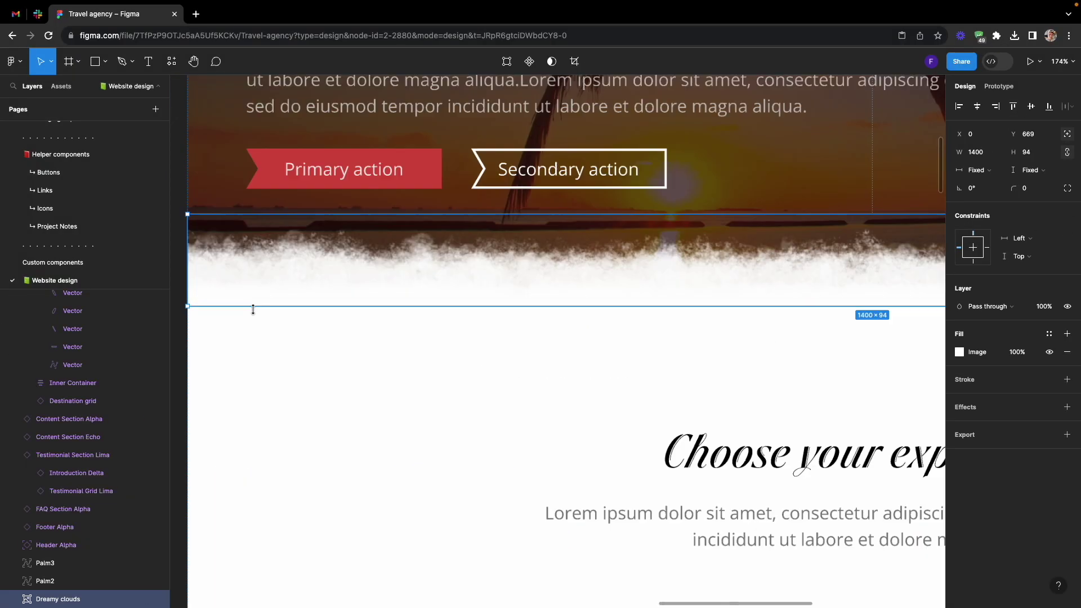
pyautogui.scroll(-3, 482, 281)
pyautogui.press('Escape')
pyautogui.click(481, 281)
pyautogui.scroll(5, 543, 276)
pyautogui.press('Down')
pyautogui.hscroll(4, 542, 275)
pyautogui.hscroll(-4, 543, 276)
pyautogui.press('Up')
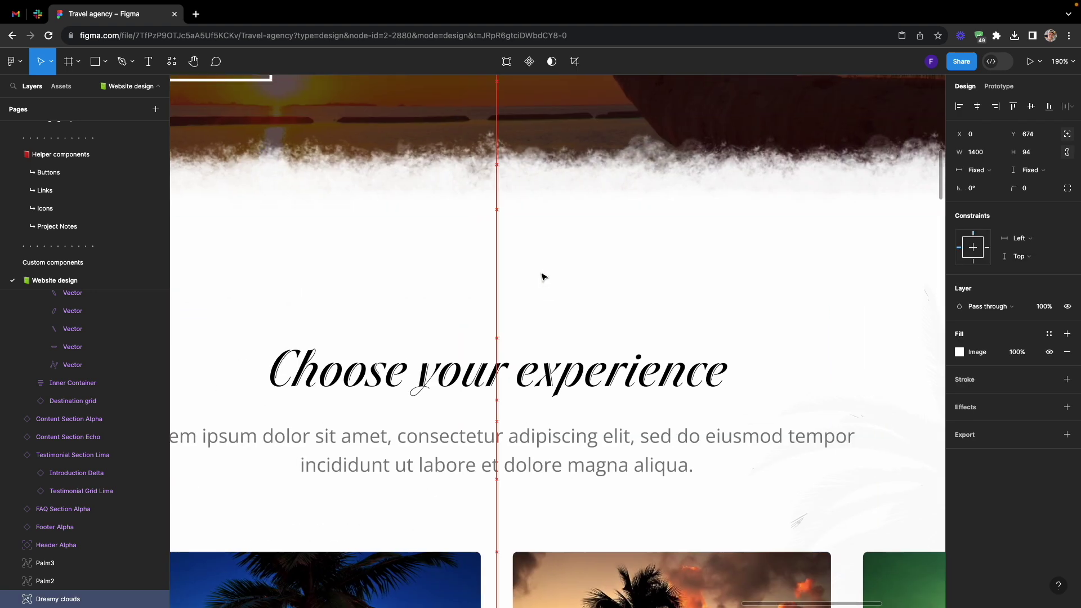
# - Find the desktop section spacing tokens and apply D Section Space L as the hero section's bottom padding
pyautogui.scroll(-6, 543, 276)
pyautogui.press('Escape')
pyautogui.press('alt+super+p')
pyautogui.click(228, 137)
pyautogui.write('d sec')
pyautogui.hscroll(-5, 647, 237)
pyautogui.click(563, 197)
pyautogui.rightClick(283, 241)
pyautogui.click(305, 305)
pyautogui.click(892, 331)
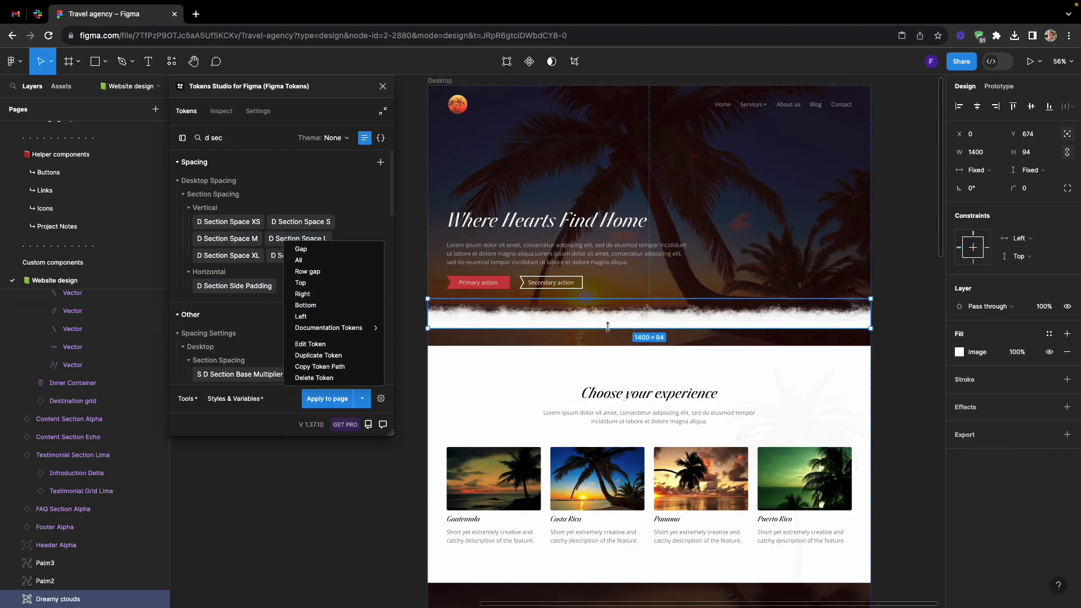
# - Align the rough edge with the extended hero's lower boundary and copy it onto both edges of the Journey Beyond section
pyautogui.scroll(-5, 893, 332)
pyautogui.keyDown('alt'); pyautogui.moveTo(698, 167); pyautogui.dragTo(730, 352); pyautogui.keyUp('alt')
pyautogui.scroll(2, 731, 352)
pyautogui.scroll(-2, 775, 379)
pyautogui.click(775, 380)
pyautogui.scroll(-5, 775, 379)
pyautogui.click(589, 212)
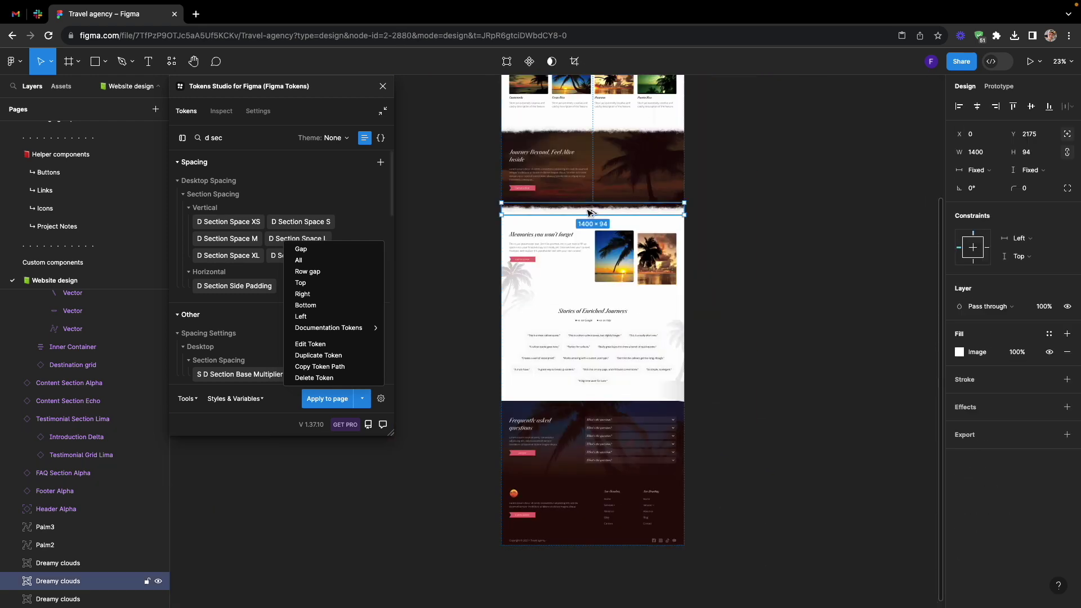
# - Place another copy of the rough edge along the top of the Frequently asked questions section
pyautogui.scroll(5, 583, 357)
pyautogui.scroll(-5, 606, 315)
pyautogui.click(706, 398)
pyautogui.click(492, 352)
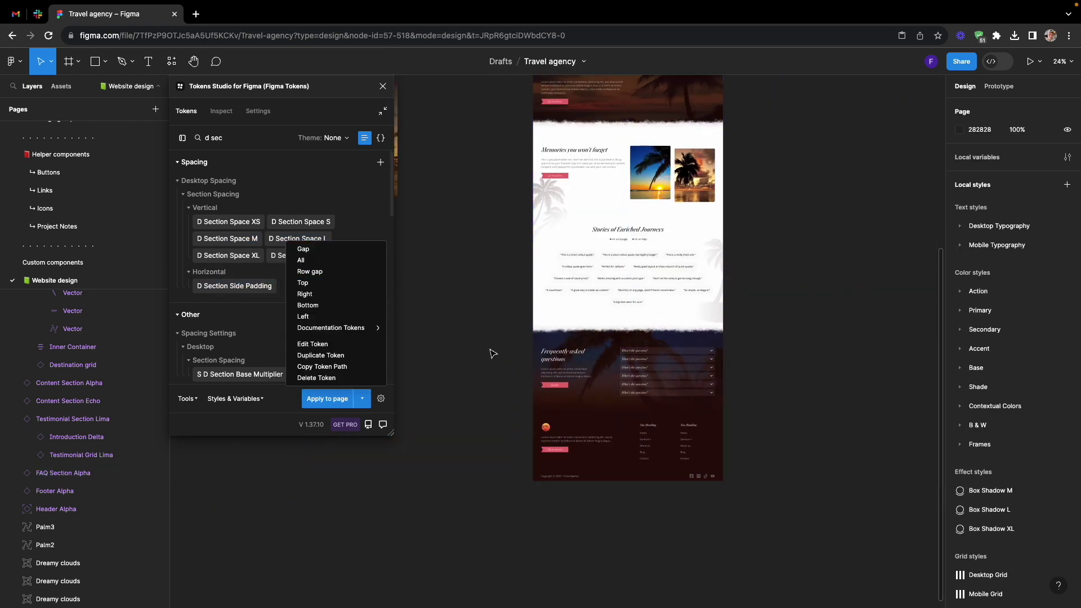
# - Present the website design as a prototype and inspect the rough transitions between sections
pyautogui.scroll(5, 492, 353)
pyautogui.click(383, 111)
pyautogui.click(469, 111)
pyautogui.scroll(4, 521, 107)
pyautogui.press('super+alt+Return')
pyautogui.scroll(-7, 548, 442)
# - Return to the design file and apply a section spacing token as the Choose your experience section's top padding
pyautogui.click(104, 13)
pyautogui.click(479, 263)
pyautogui.click(188, 107)
pyautogui.rightClick(289, 218)
pyautogui.click(247, 256)
pyautogui.click(621, 448)
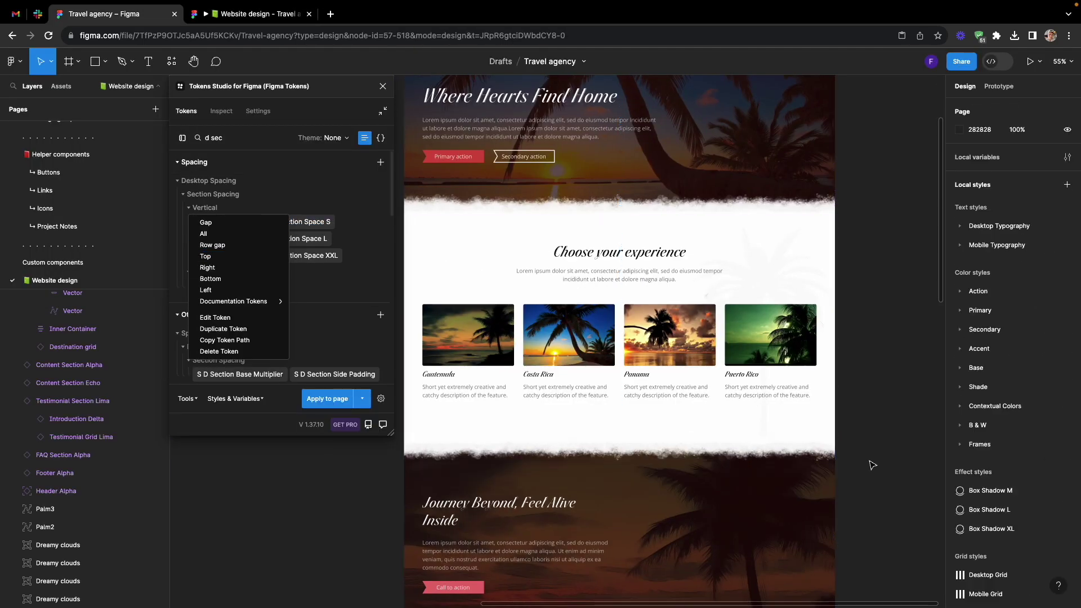
# - Apply the D Section Space XS token as the bottom padding of the Choose your experience section
pyautogui.scroll(-2, 779, 358)
pyautogui.click(850, 315)
pyautogui.click(818, 296)
pyautogui.rightClick(209, 223)
pyautogui.click(231, 287)
pyautogui.click(596, 433)
pyautogui.click(888, 389)
pyautogui.scroll(-10, 887, 388)
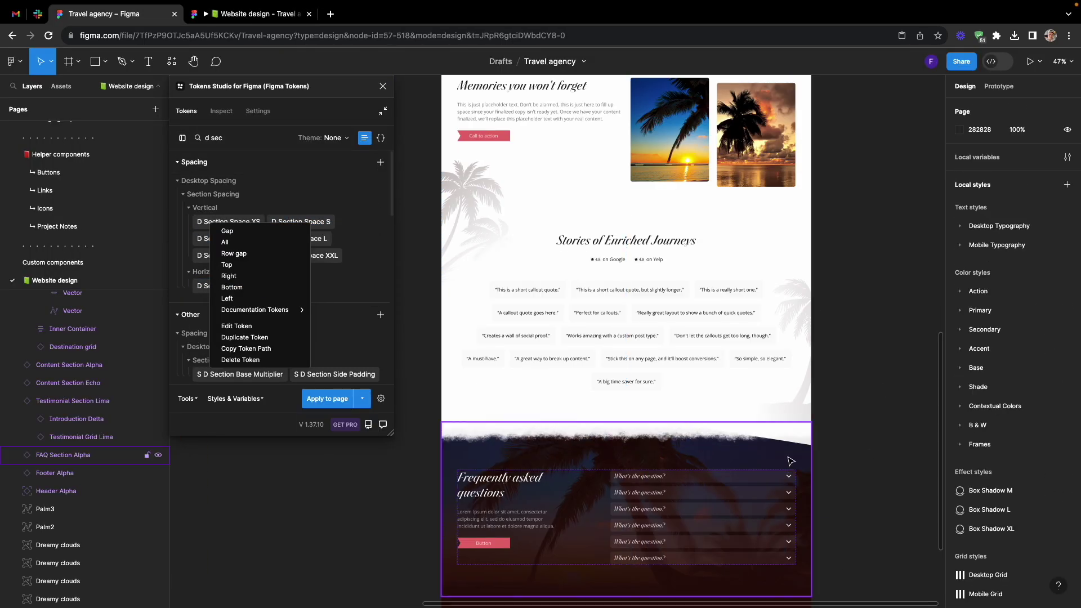
# - Check the section spacing and rough edges down the page in the prototype preview
pyautogui.scroll(-3, 810, 493)
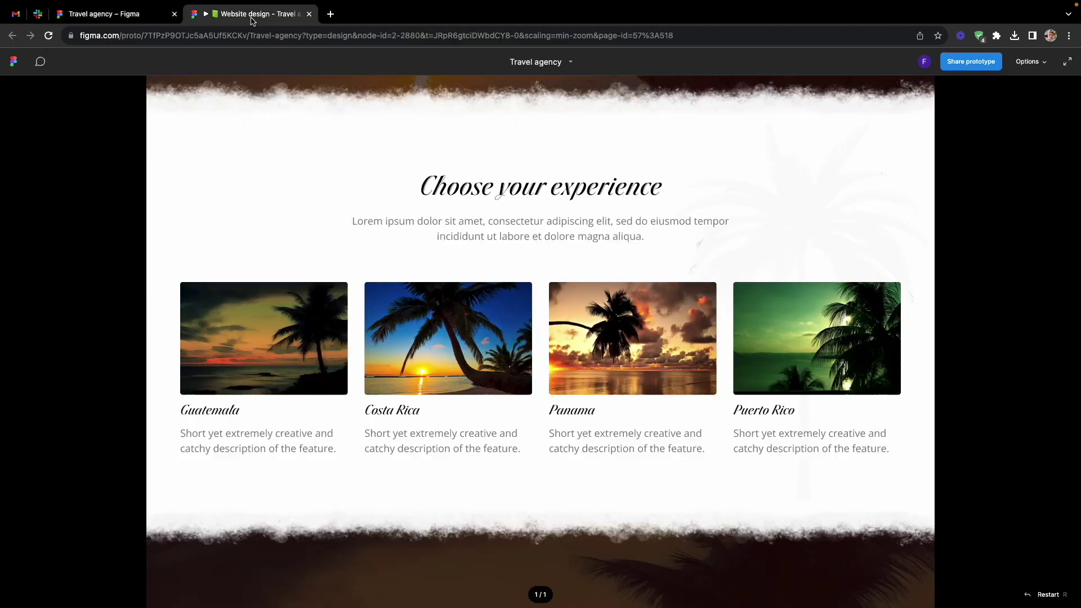
pyautogui.scroll(5, 39, 254)
pyautogui.scroll(-10, 39, 253)
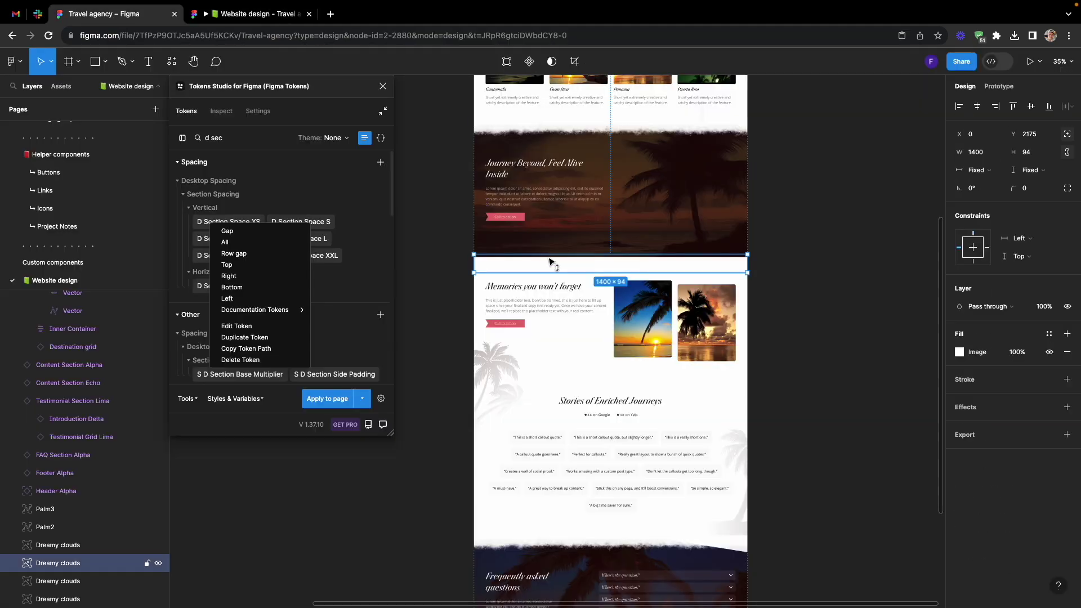
pyautogui.press('super+alt+Right')
pyautogui.scroll(-10, 210, 278)
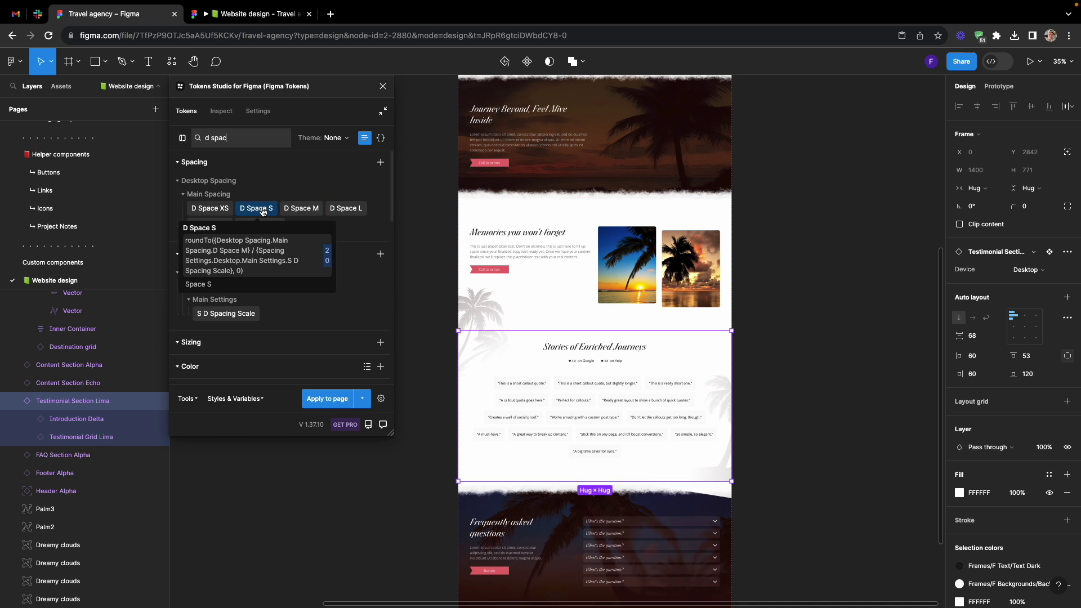
# - Try to apply the D Space M token to the Stories of Enriched Journeys section
pyautogui.rightClick(302, 210)
pyautogui.click(661, 489)
pyautogui.scroll(5, 569, 449)
pyautogui.scroll(-5, 569, 449)
pyautogui.click(627, 350)
pyautogui.press('Escape')
# - Inspect the Memories and Stories of Enriched Journeys sections in the prototype preview
pyautogui.scroll(5, 614, 437)
pyautogui.click(63, 581)
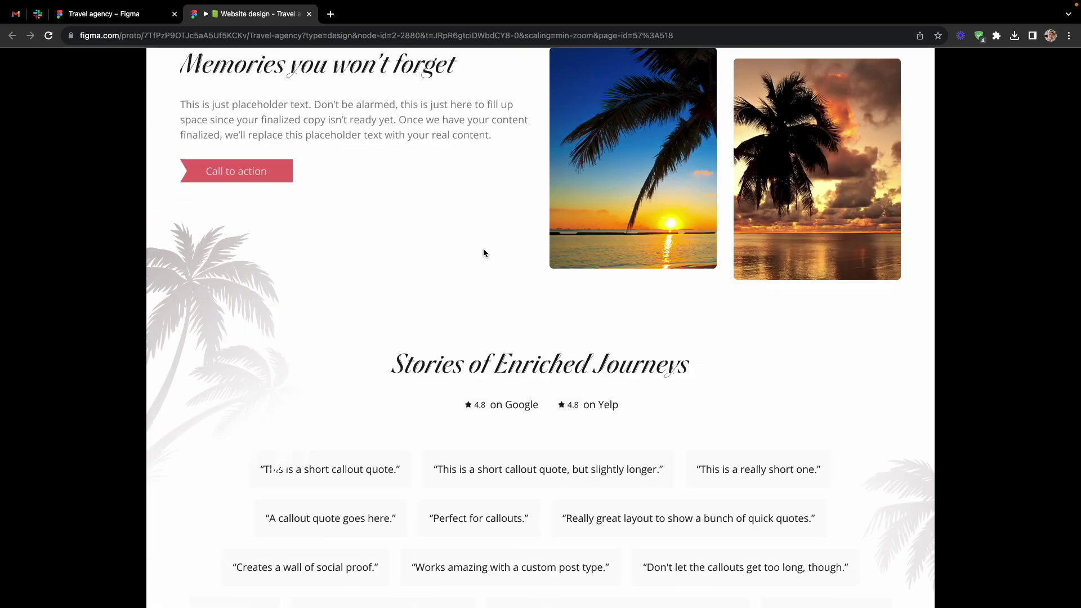
pyautogui.scroll(-10, 482, 249)
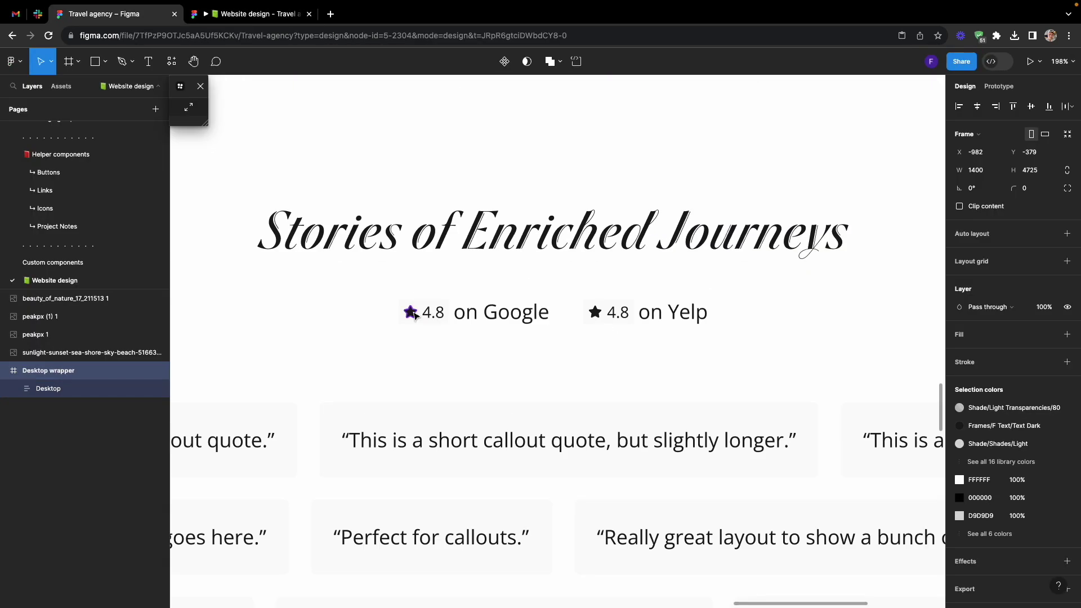
# - Color both rating stars with the Primary shade token and fill their icon-and-value frames with Primary Light Transparencies 10
pyautogui.keyDown('super'); pyautogui.click(410, 312); pyautogui.keyUp('super')
pyautogui.keyDown('shift'); pyautogui.keyDown('super'); pyautogui.click(594, 311); pyautogui.keyUp('super'); pyautogui.keyUp('shift')
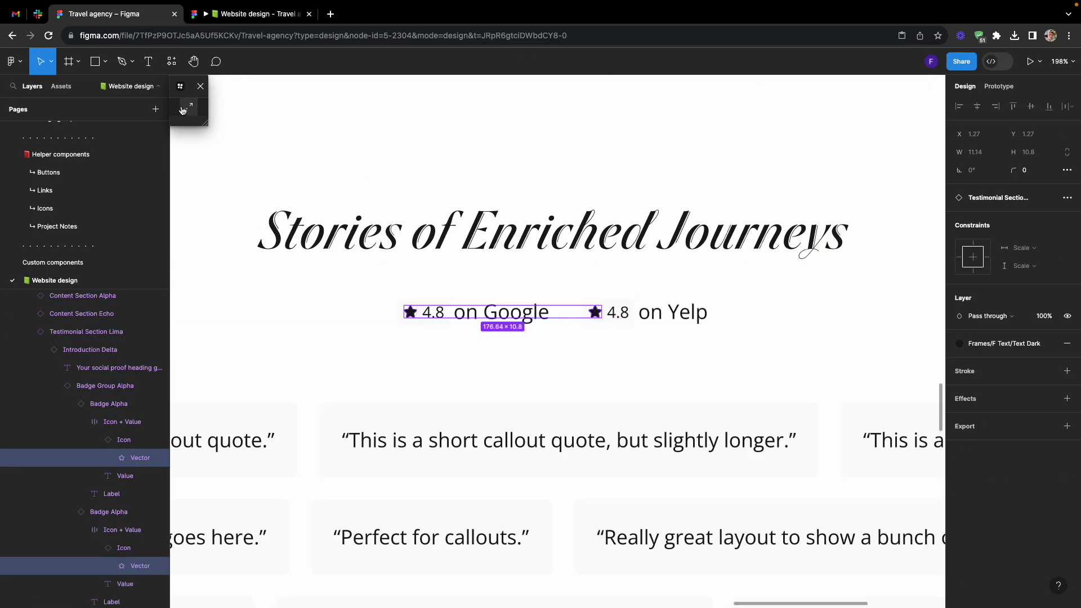
pyautogui.click(189, 107)
pyautogui.click(225, 137)
pyautogui.write('primar')
pyautogui.click(194, 208)
pyautogui.scroll(-1, 481, 247)
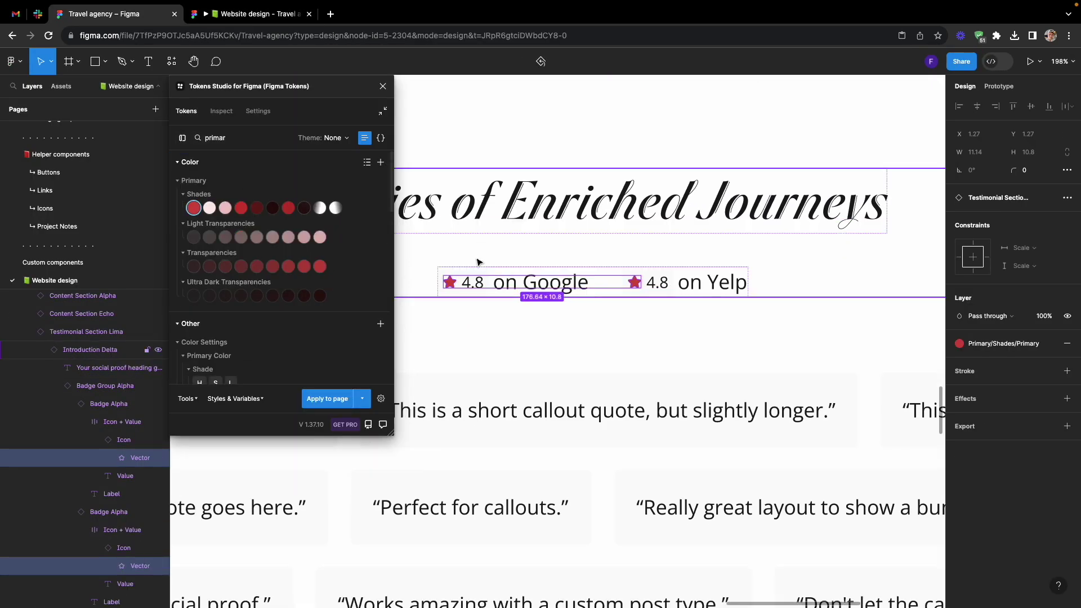
pyautogui.hotkey('shift', 'Return')
pyautogui.click(193, 237)
# - Set the padding of both rating icon-and-value frames to 8 and their gap to 0
pyautogui.doubleClick(233, 142)
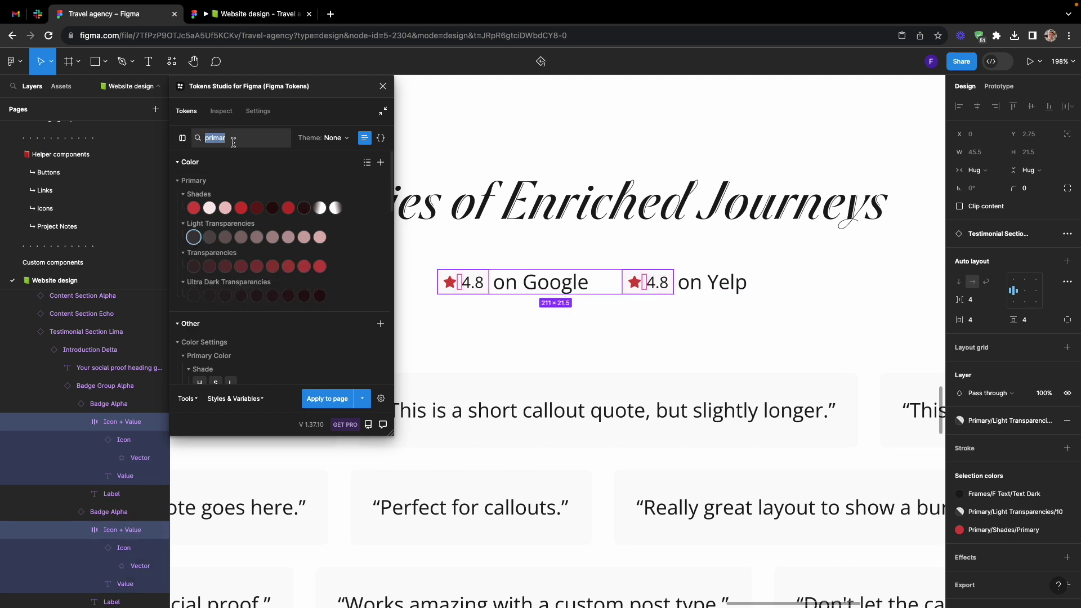
pyautogui.write('d spac')
pyautogui.rightClick(222, 209)
pyautogui.click(233, 227)
pyautogui.click(233, 227)
pyautogui.keyDown('super'); pyautogui.click(978, 321); pyautogui.keyUp('super')
pyautogui.write('8')
pyautogui.press('Return')
# - Round the corners of both rating frames with the Rounded S border radius token
pyautogui.tripleClick(225, 138)
pyautogui.write('round')
pyautogui.click(248, 257)
pyautogui.scroll(-3, 726, 295)
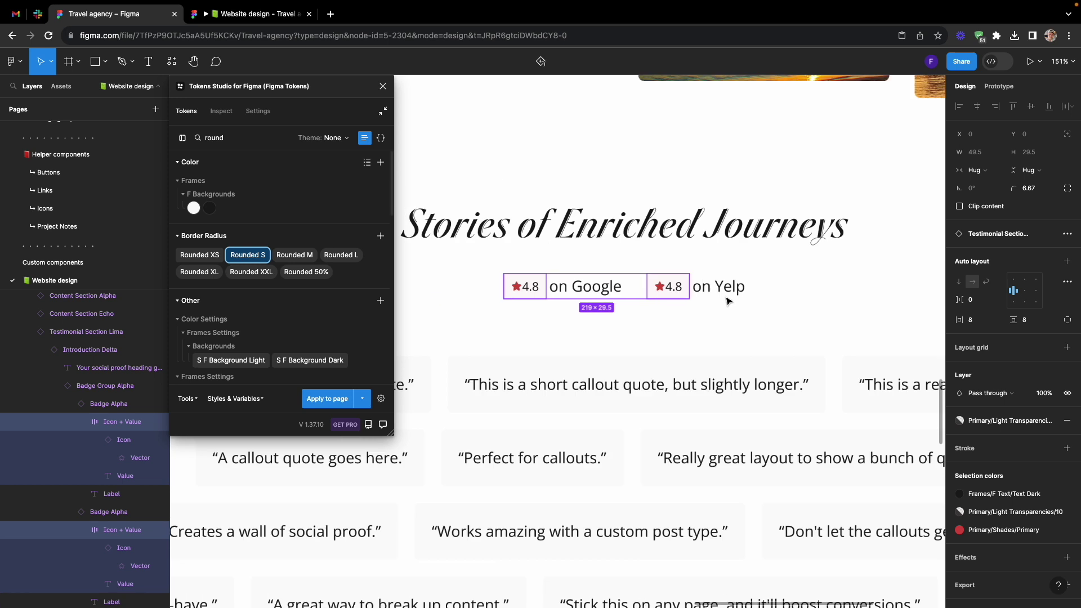
# - Color the "on Google" and "on Yelp" labels with the medium grey Shade token
pyautogui.keyDown('super'); pyautogui.click(724, 292); pyautogui.keyUp('super')
pyautogui.keyDown('shift'); pyautogui.keyDown('super'); pyautogui.click(609, 289); pyautogui.keyUp('super'); pyautogui.keyUp('shift')
pyautogui.tripleClick(243, 141)
pyautogui.write('shade')
pyautogui.scroll(-3, 314, 273)
pyautogui.scroll(-1, 314, 274)
pyautogui.click(224, 229)
pyautogui.click(241, 229)
# - Color the Choose your experience, Memories and Stories headings with the Primary Ultra-Dark token
pyautogui.keyDown('super'); pyautogui.click(574, 229); pyautogui.keyUp('super')
pyautogui.scroll(-5, 574, 229)
pyautogui.keyDown('shift'); pyautogui.keyDown('super'); pyautogui.click(524, 125); pyautogui.keyUp('super'); pyautogui.keyUp('shift')
pyautogui.scroll(5, 524, 125)
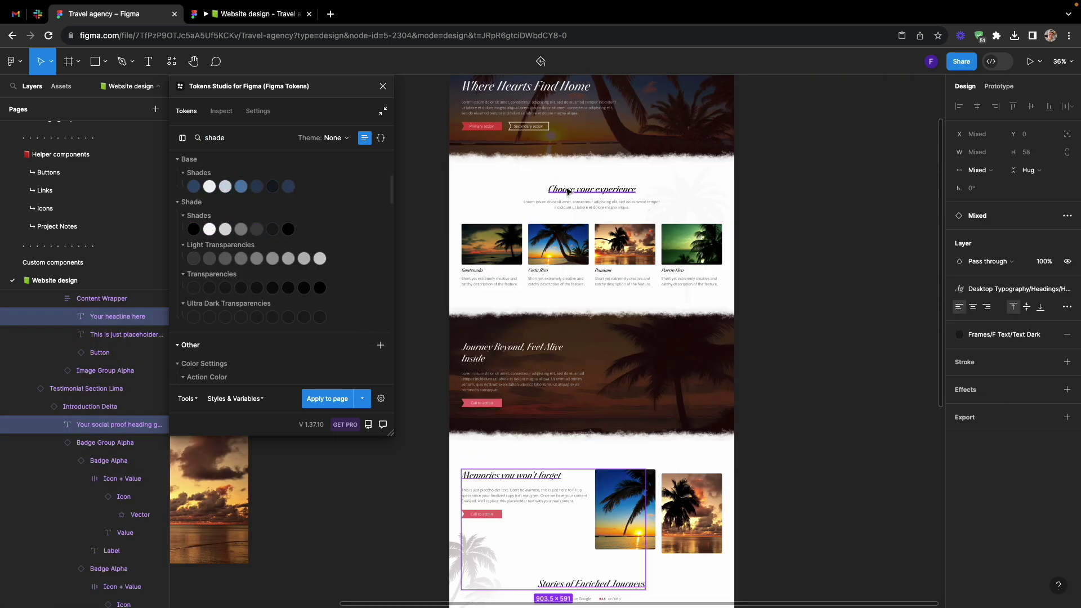
pyautogui.keyDown('shift'); pyautogui.keyDown('super'); pyautogui.click(567, 190); pyautogui.keyUp('super'); pyautogui.keyUp('shift')
pyautogui.tripleClick(225, 138)
pyautogui.write('primar')
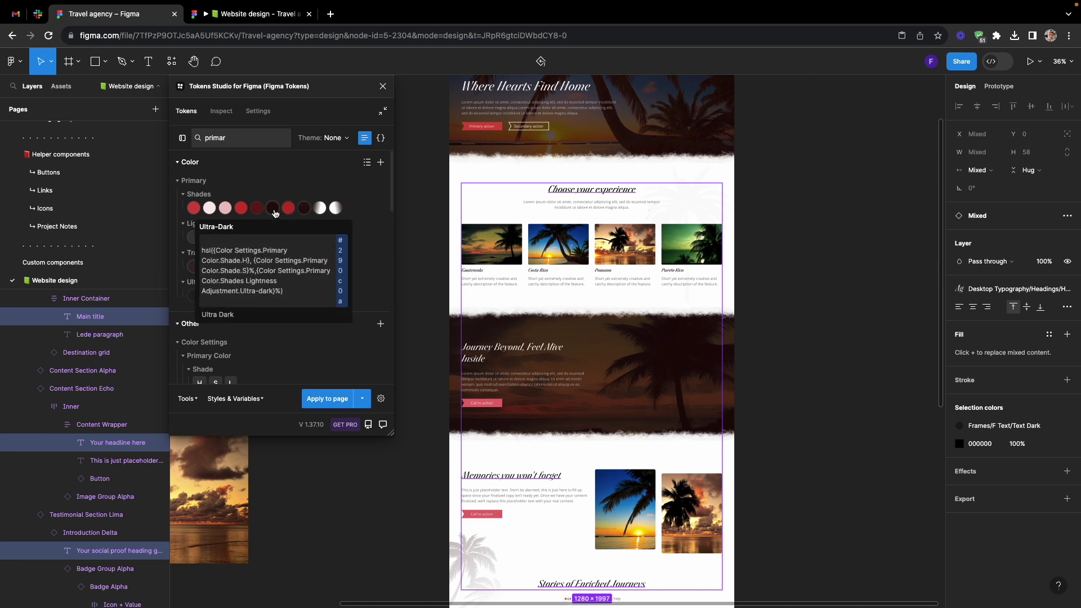
pyautogui.scroll(-8, 754, 229)
# - Recolor the testimonial quote cards with Primary Light Transparencies tokens, applying 10 and a stronger one
pyautogui.click(549, 227)
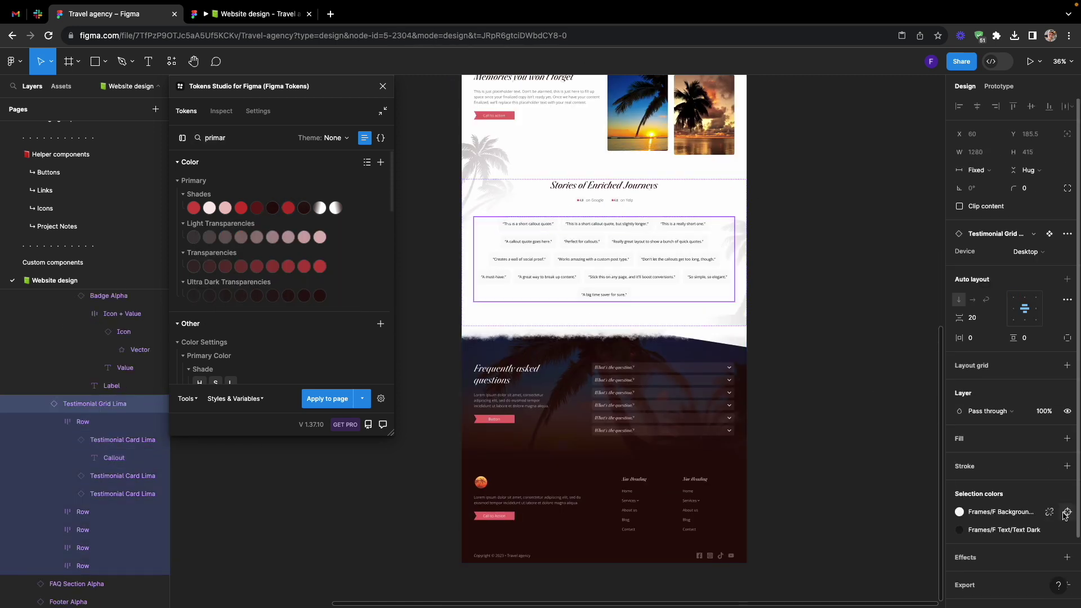
pyautogui.click(1050, 511)
pyautogui.tripleClick(260, 138)
pyautogui.click(194, 237)
pyautogui.hotkey('shift', '2')
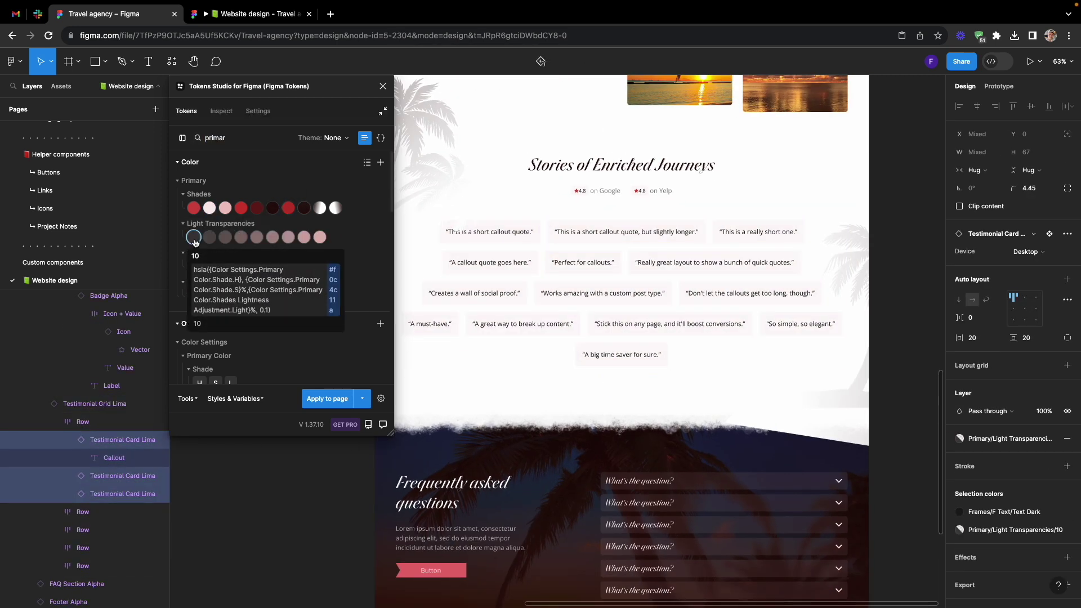
pyautogui.click(226, 240)
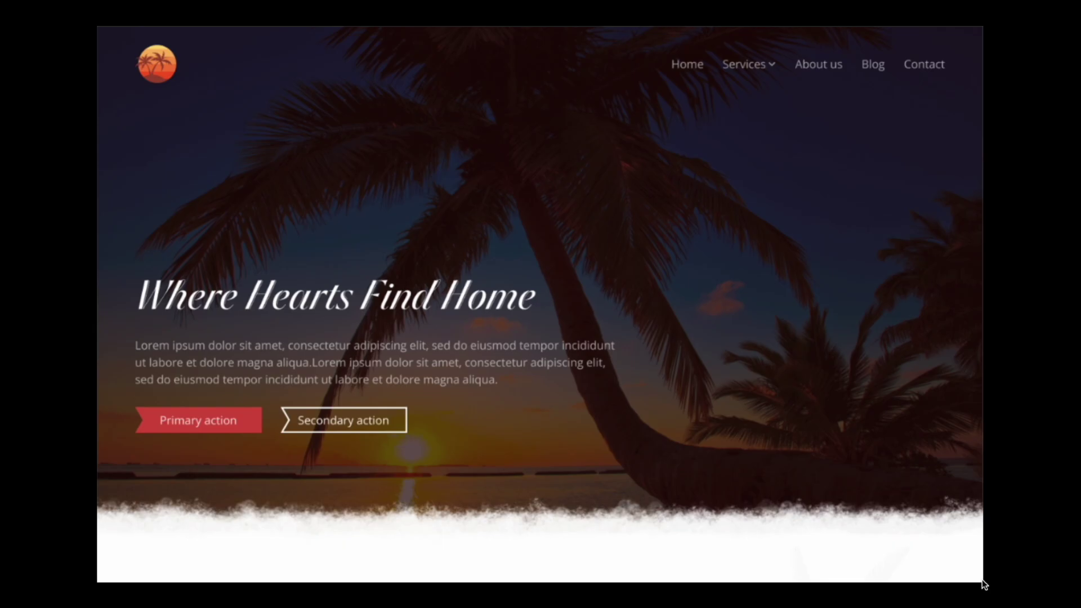
# - Review the desktop design in full-screen presentation from the hero down through the FAQ section
pyautogui.scroll(-10, 982, 579)
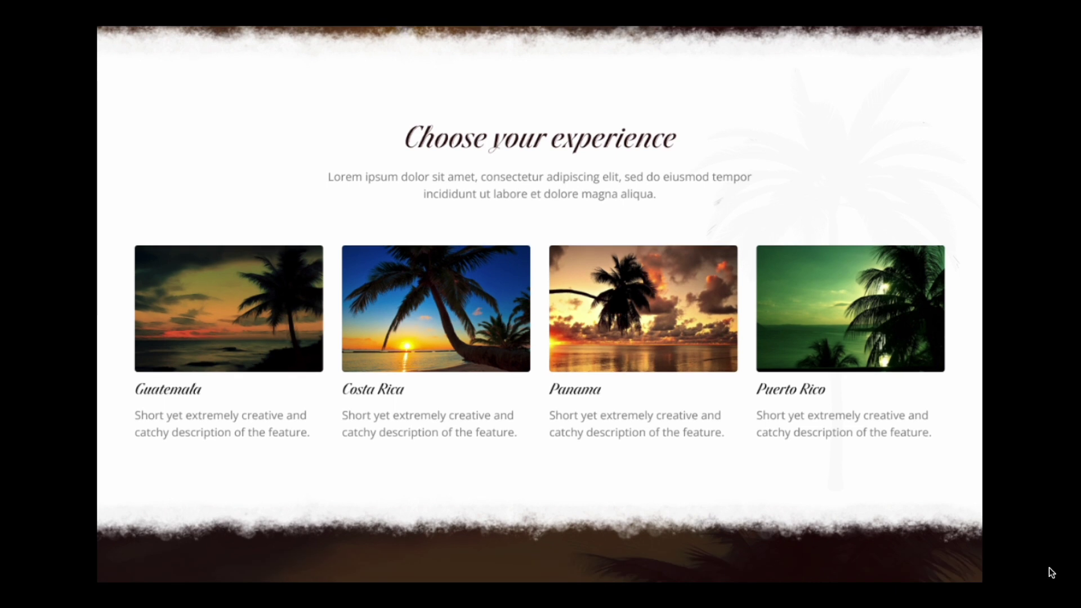
pyautogui.scroll(-10, 1048, 567)
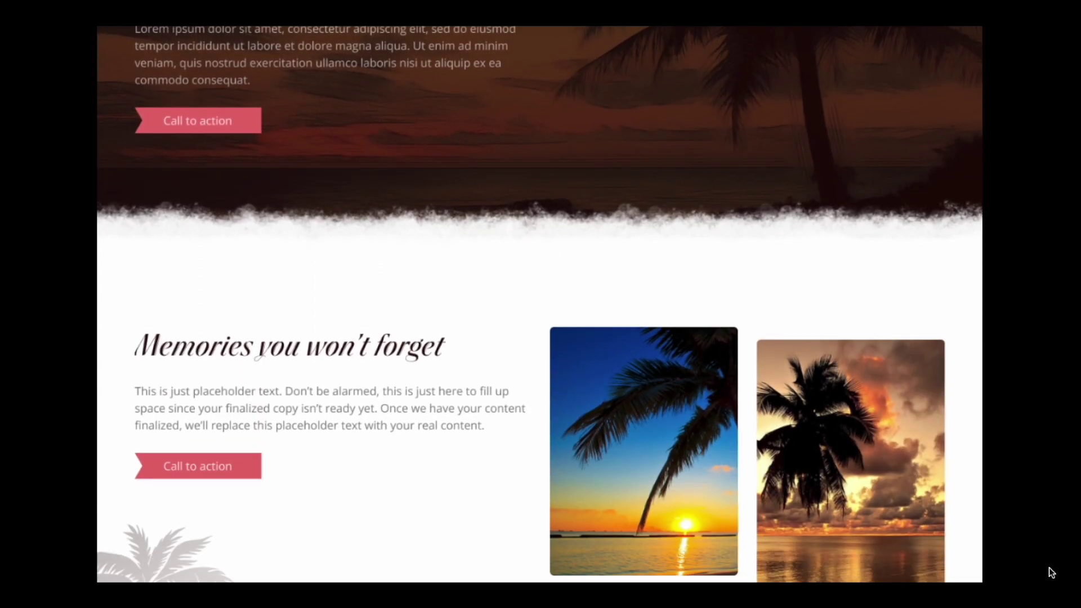
pyautogui.scroll(-10, 1048, 567)
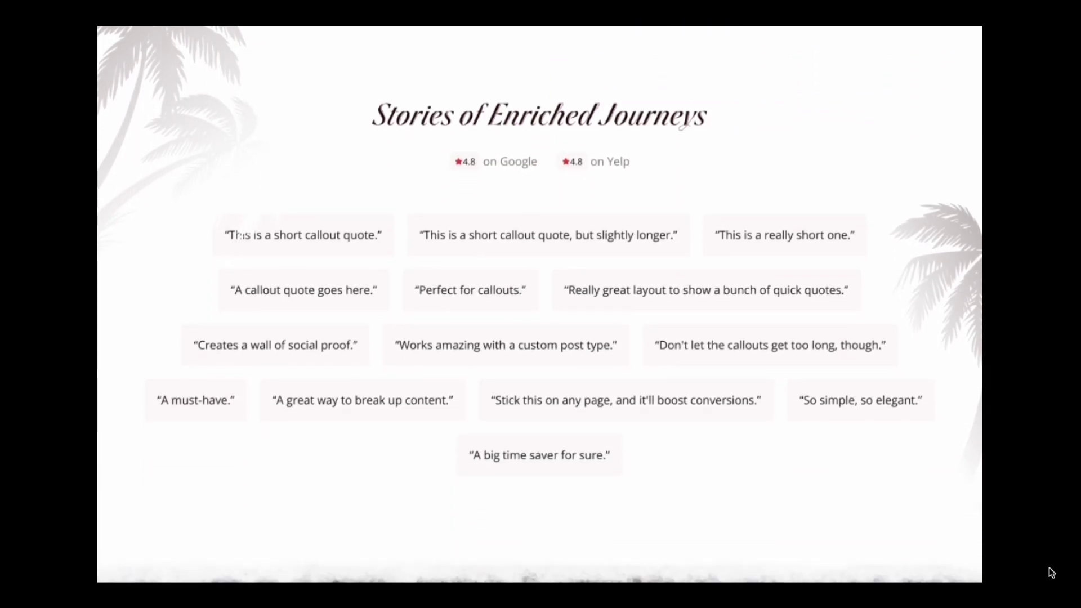
pyautogui.scroll(-8, 1048, 568)
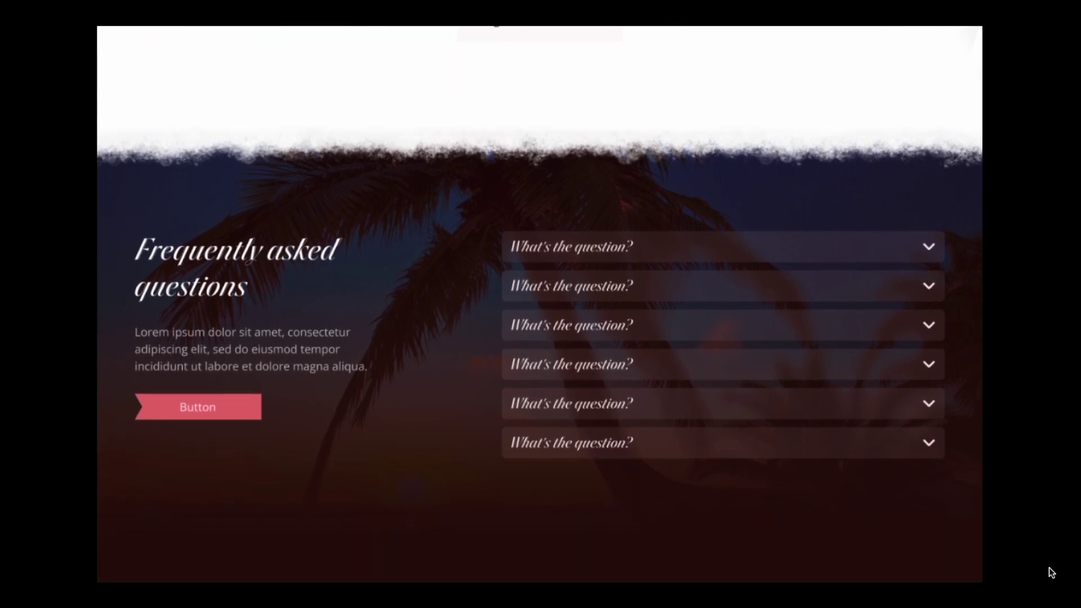
pyautogui.scroll(-4, 1048, 568)
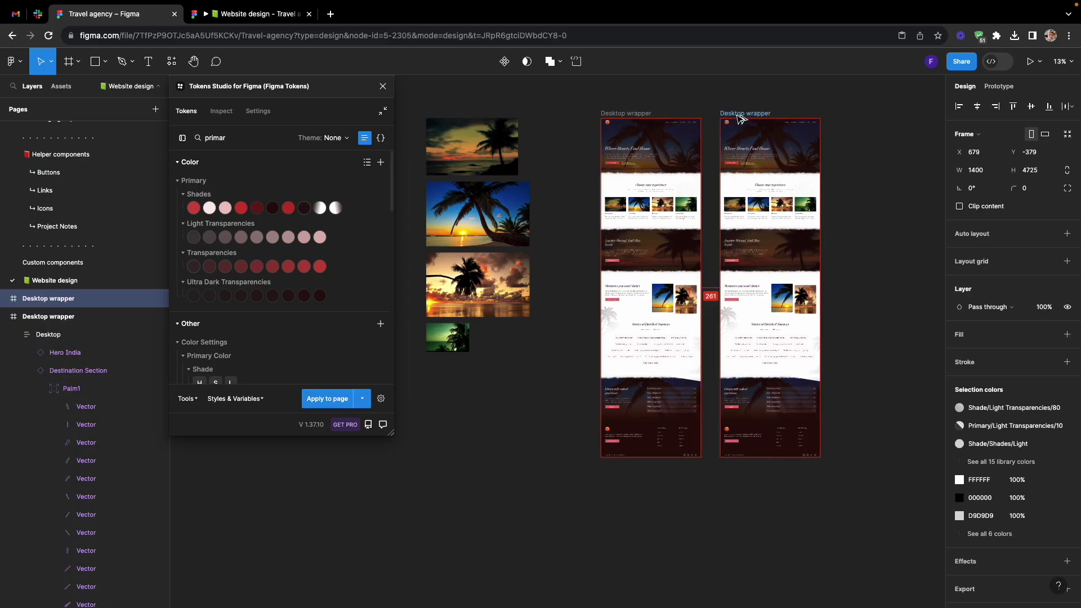
# - Rename the duplicated wrapper Mobile wrapper and its inner frame Mobile, and collapse the nested layers
pyautogui.write('Mobile')
pyautogui.press('Return')
pyautogui.press('Return')
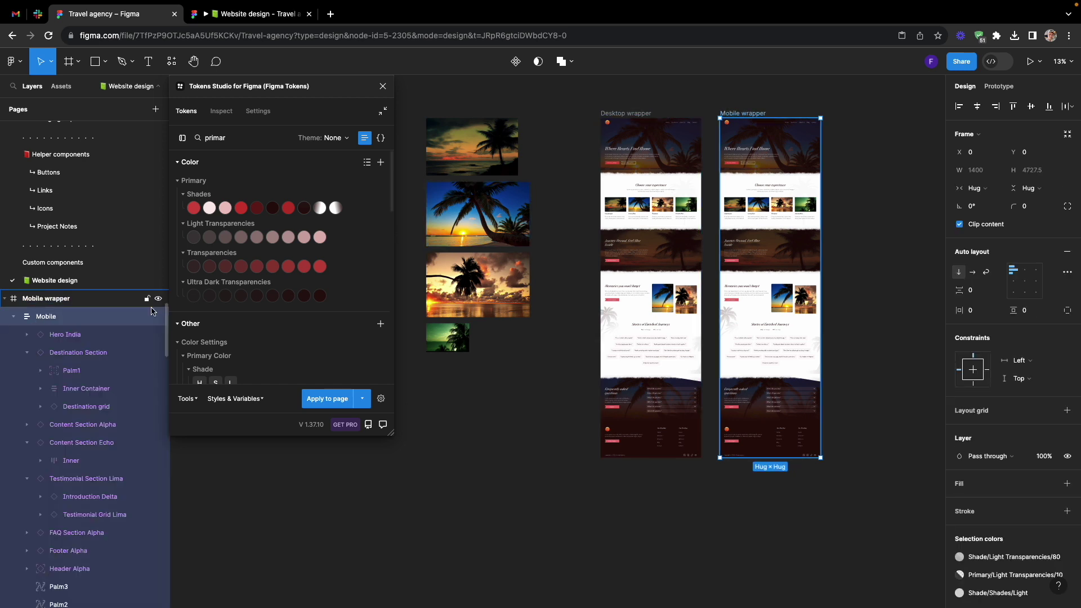
pyautogui.keyDown('alt'); pyautogui.click(15, 317); pyautogui.keyUp('alt')
pyautogui.click(15, 317)
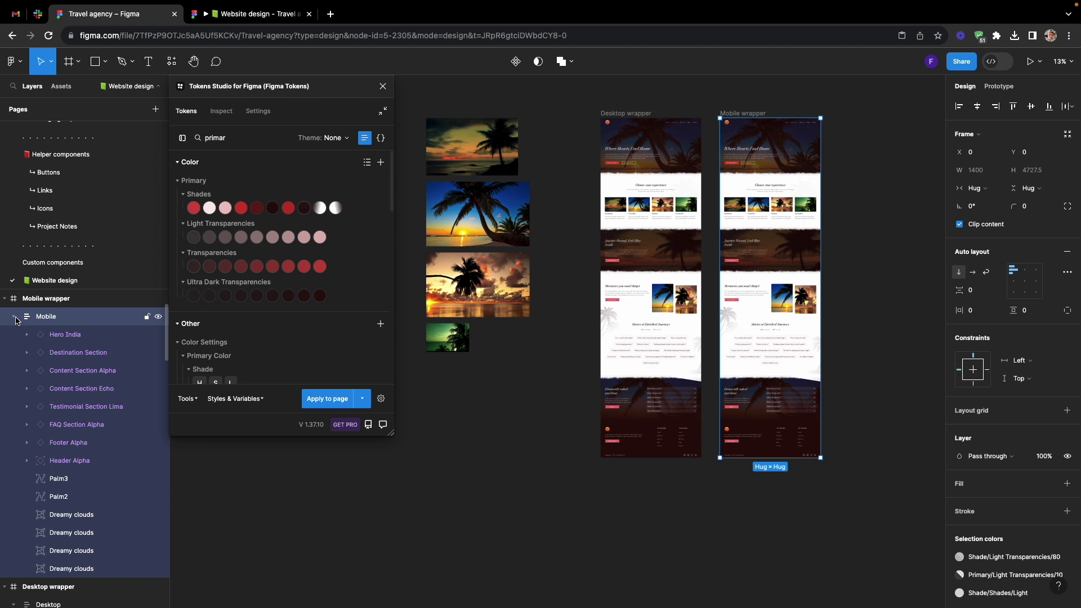
# - Switch the header in the Mobile frame to its Mobile device variant
pyautogui.scroll(5, 831, 158)
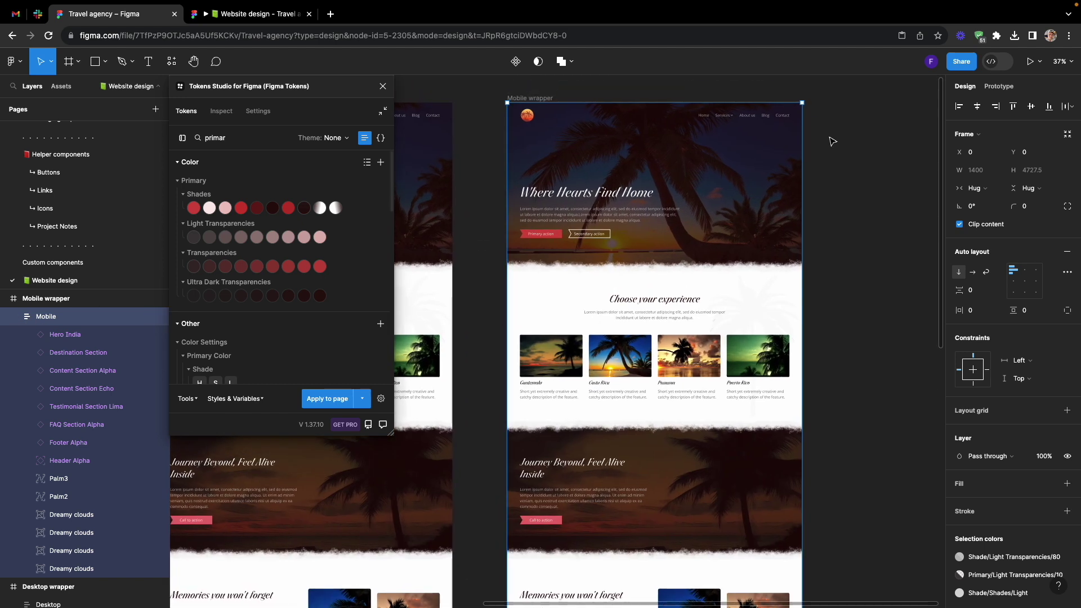
pyautogui.doubleClick(628, 120)
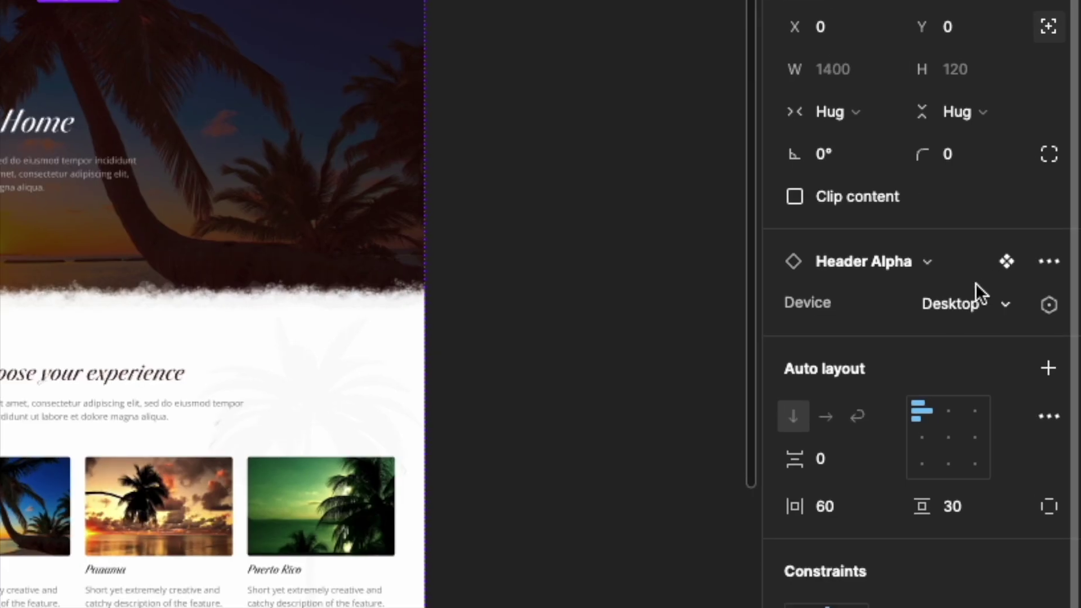
pyautogui.click(1023, 269)
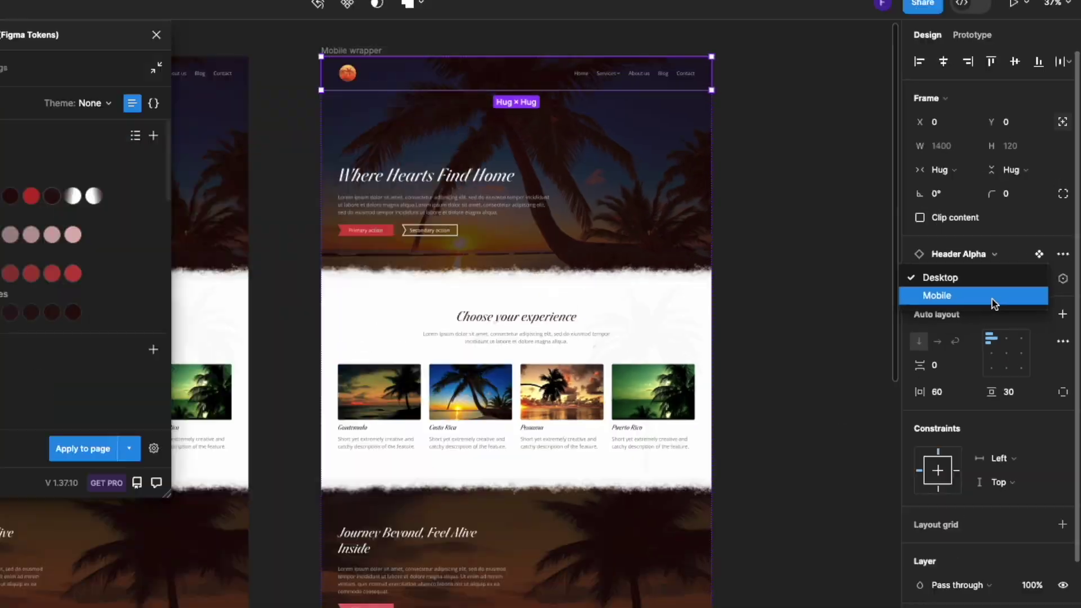
pyautogui.click(923, 339)
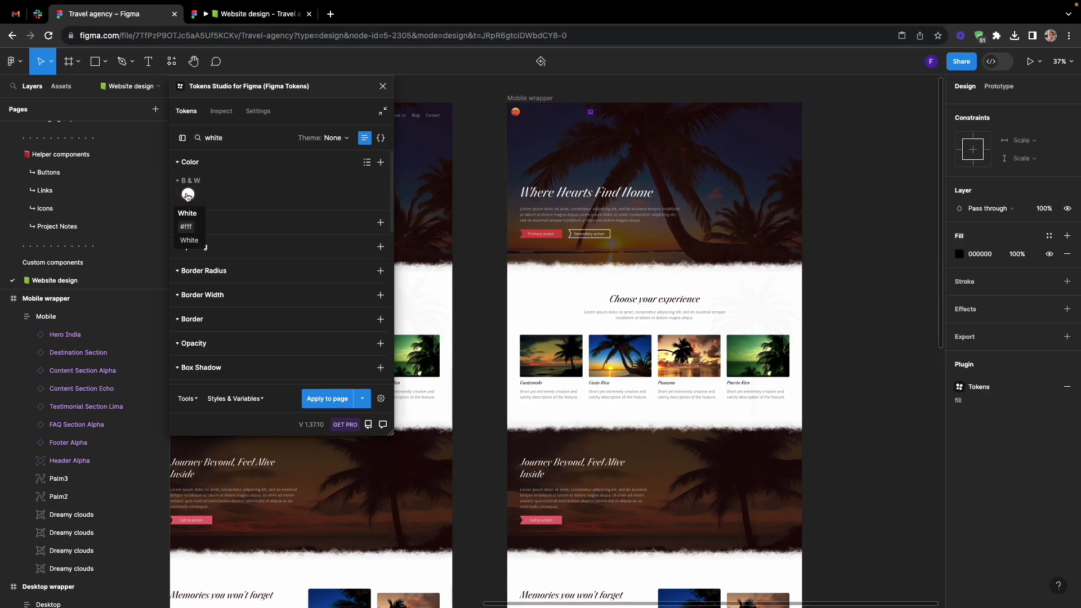
# - Switch the hero and Choose your experience sections in the Mobile frame to their Mobile variants
pyautogui.click(732, 185)
pyautogui.click(1023, 269)
pyautogui.click(1023, 283)
pyautogui.click(749, 265)
pyautogui.click(1023, 270)
pyautogui.click(1013, 283)
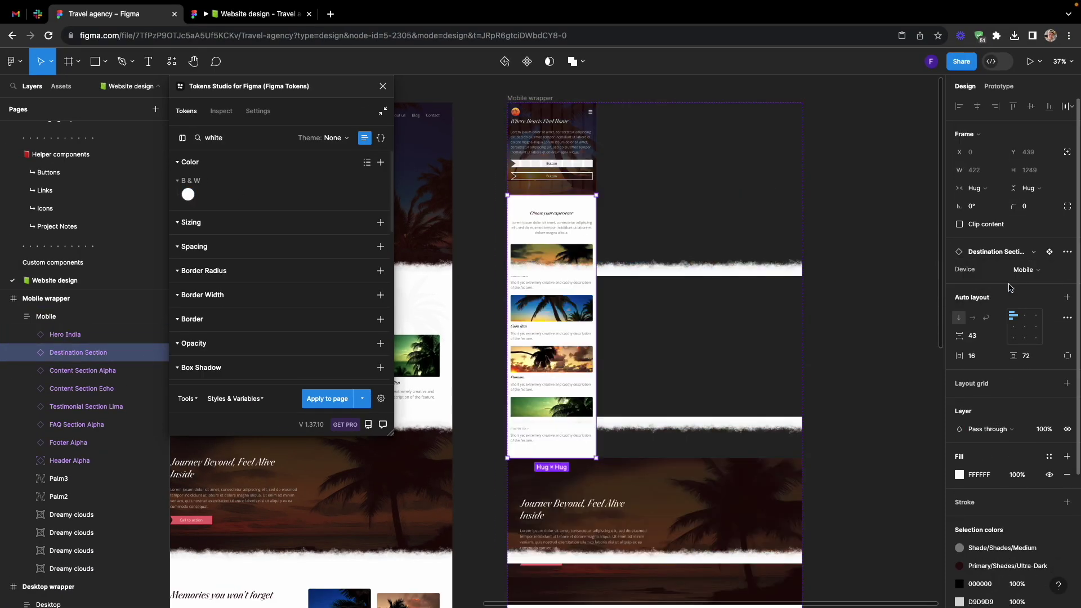
# - Switch the Journey Beyond and Memories content sections in the Mobile frame to their Mobile variants
pyautogui.scroll(-3, 776, 394)
pyautogui.click(777, 349)
pyautogui.click(1024, 282)
pyautogui.scroll(-5, 776, 383)
# - Switch the testimonial section and the remaining lower sections to their Mobile variants, and select the whole Mobile frame
pyautogui.click(770, 383)
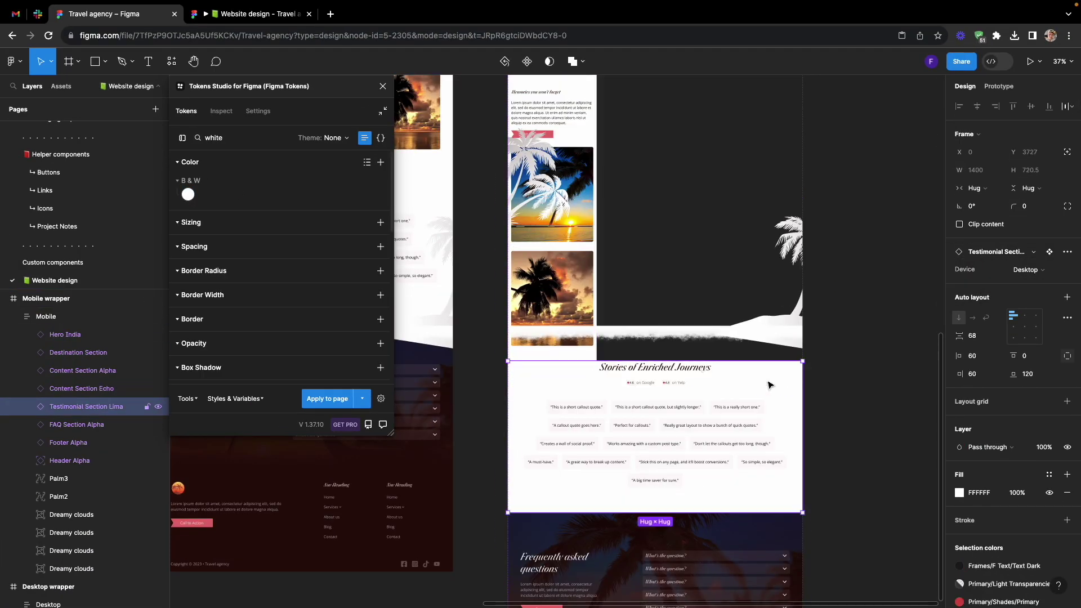
pyautogui.click(1024, 270)
pyautogui.click(1024, 284)
pyautogui.click(776, 427)
pyautogui.click(1023, 269)
pyautogui.click(1021, 286)
pyautogui.scroll(8, 811, 367)
pyautogui.click(630, 205)
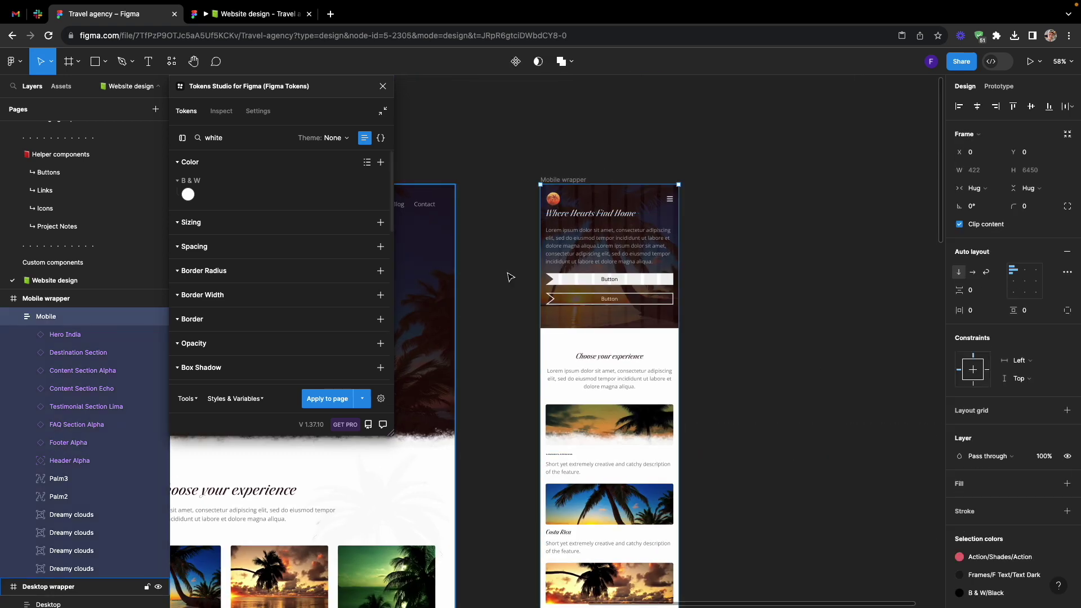
# - Apply an M Section Space token to the top padding of the hero section in the Mobile frame
pyautogui.scroll(-1, 506, 275)
pyautogui.doubleClick(659, 197)
pyautogui.doubleClick(214, 138)
pyautogui.write('m sec')
pyautogui.rightClick(227, 254)
pyautogui.click(243, 280)
pyautogui.click(742, 332)
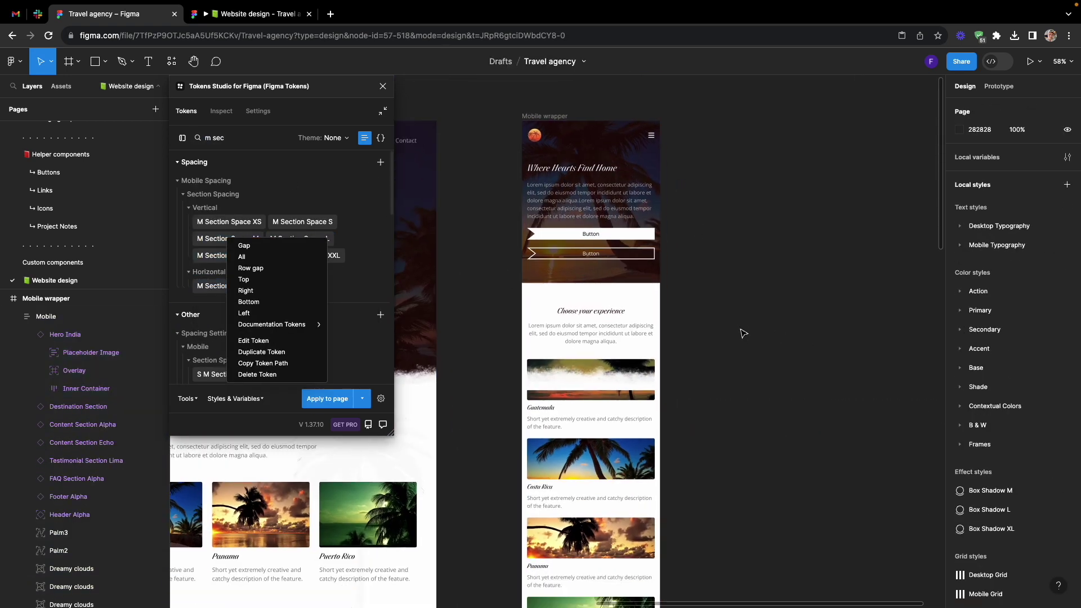
# - Move the Dreamy clouds edge to the bottom of the mobile hero and shrink it to the mobile frame's width
pyautogui.scroll(-4, 714, 371)
pyautogui.click(676, 371)
pyautogui.scroll(1, 743, 374)
pyautogui.click(743, 375)
pyautogui.scroll(5, 742, 372)
pyautogui.moveTo(639, 380); pyautogui.dragTo(632, 236)
pyautogui.scroll(-5, 632, 237)
pyautogui.moveTo(781, 239); pyautogui.dragTo(644, 231)
pyautogui.scroll(8, 591, 225)
pyautogui.moveTo(861, 285); pyautogui.dragTo(684, 345)
# - Shrink the Dreamy clouds edge above the mobile Journey Beyond section to about 429 × 29
pyautogui.click(793, 256)
pyautogui.scroll(-5, 794, 256)
pyautogui.click(732, 374)
pyautogui.click(717, 396)
pyautogui.scroll(-3, 709, 315)
pyautogui.hscroll(1, 882, 355)
pyautogui.moveTo(882, 355); pyautogui.dragTo(577, 340)
pyautogui.scroll(4, 578, 340)
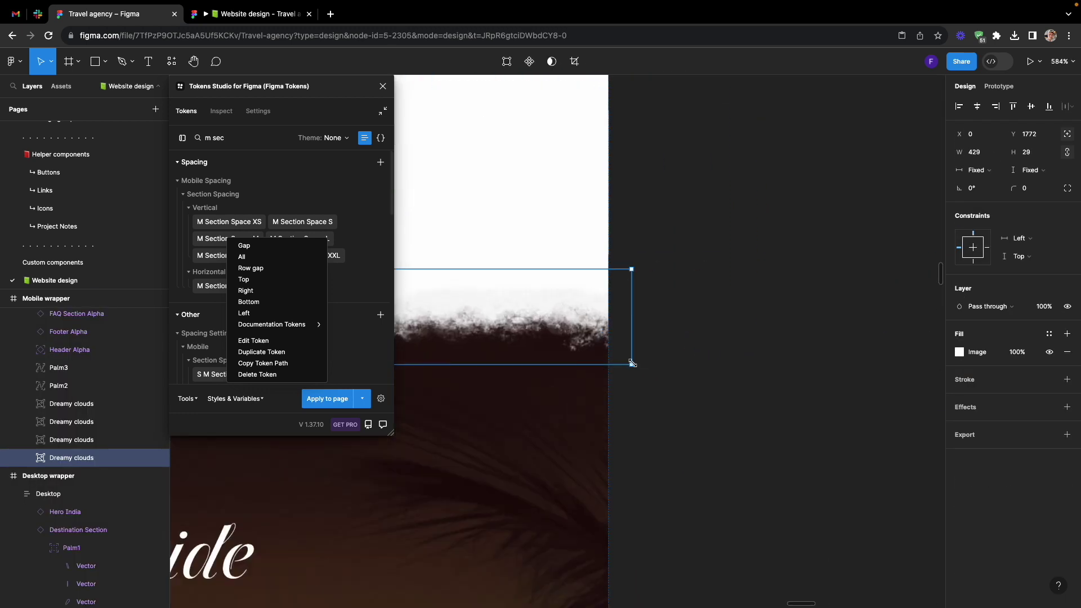
# - Remove the placeholder image from the mobile Journey Beyond section and place a cloud edge of about 432 × 29 at the section's bottom
pyautogui.scroll(-8, 627, 427)
pyautogui.click(750, 483)
pyautogui.scroll(4, 743, 478)
pyautogui.click(722, 456)
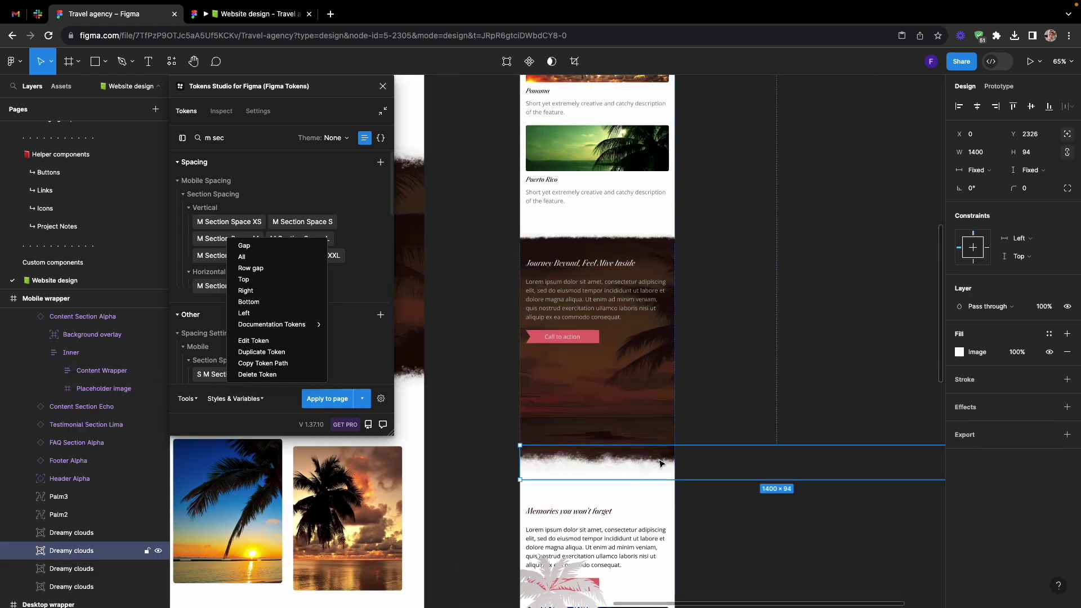
pyautogui.tripleClick(629, 432)
pyautogui.press('Delete')
pyautogui.moveTo(634, 467); pyautogui.dragTo(639, 399)
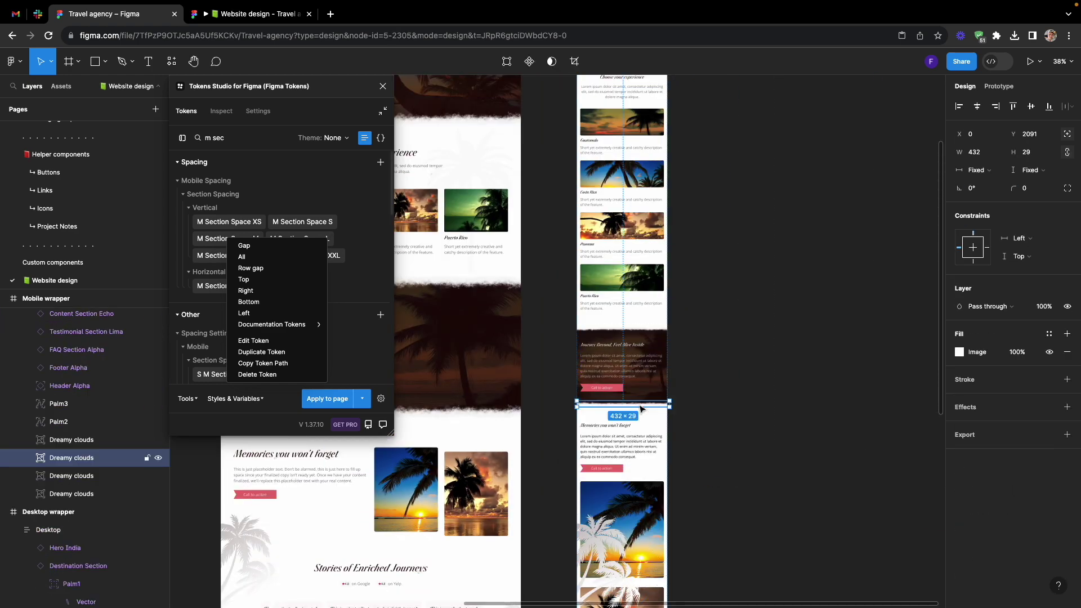
# - Review the mobile layout and preview the page in a phone frame from the hero down to the footer
pyautogui.scroll(3, 642, 399)
pyautogui.click(875, 330)
pyautogui.scroll(-4, 816, 315)
pyautogui.scroll(-5, 798, 369)
pyautogui.scroll(5, 799, 370)
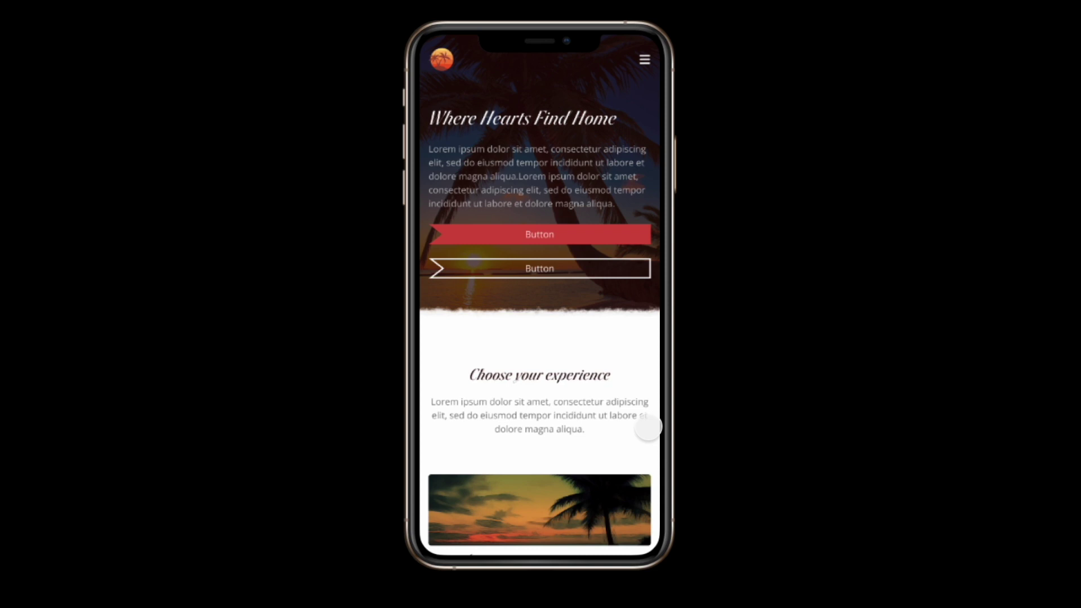
pyautogui.scroll(-20, 647, 427)
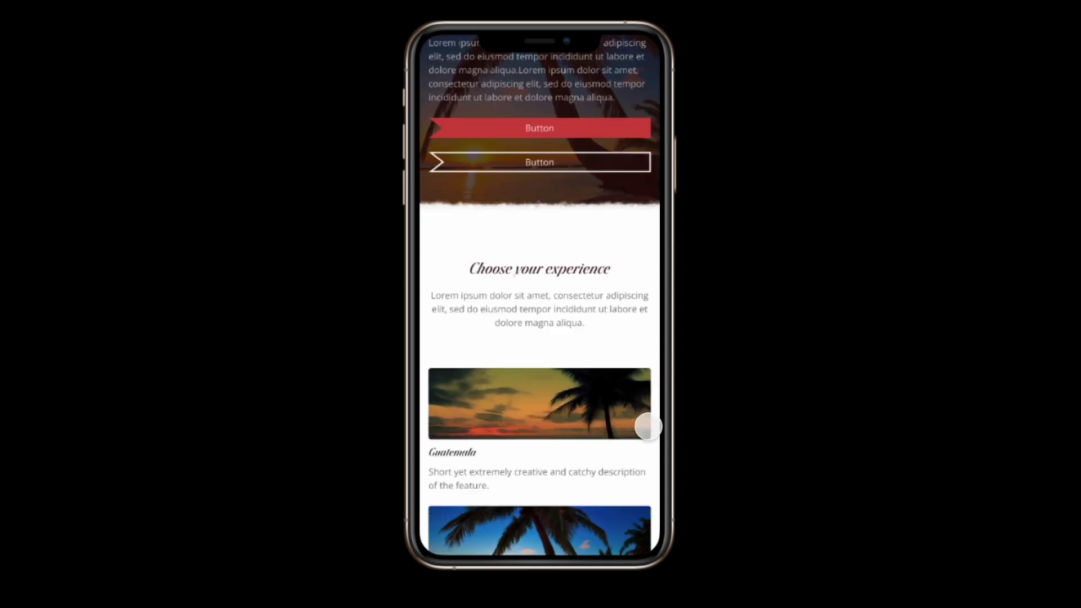
pyautogui.scroll(-20, 730, 438)
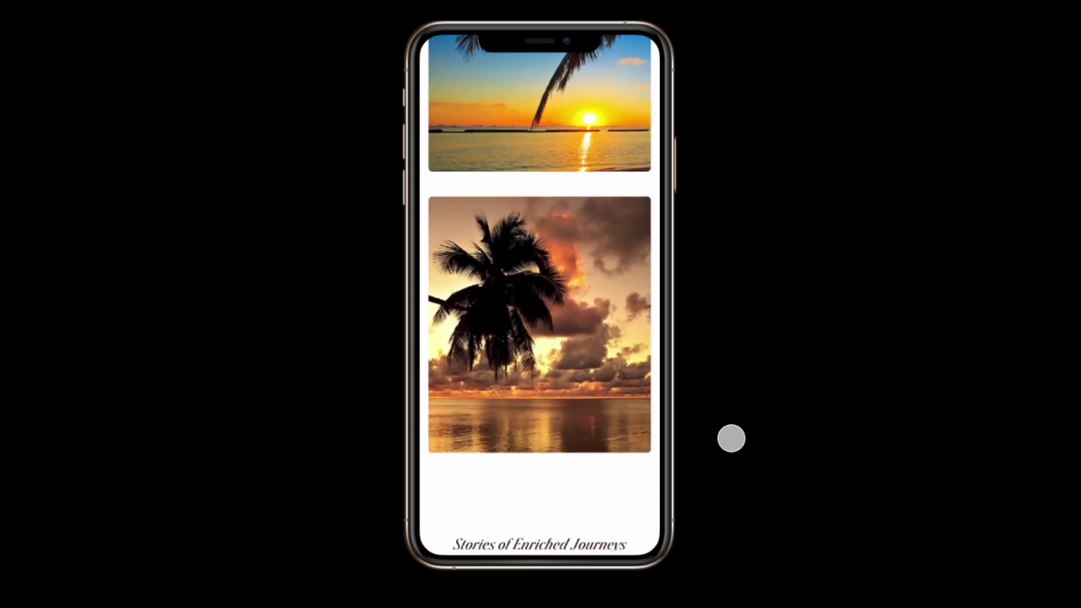
pyautogui.scroll(-20, 730, 437)
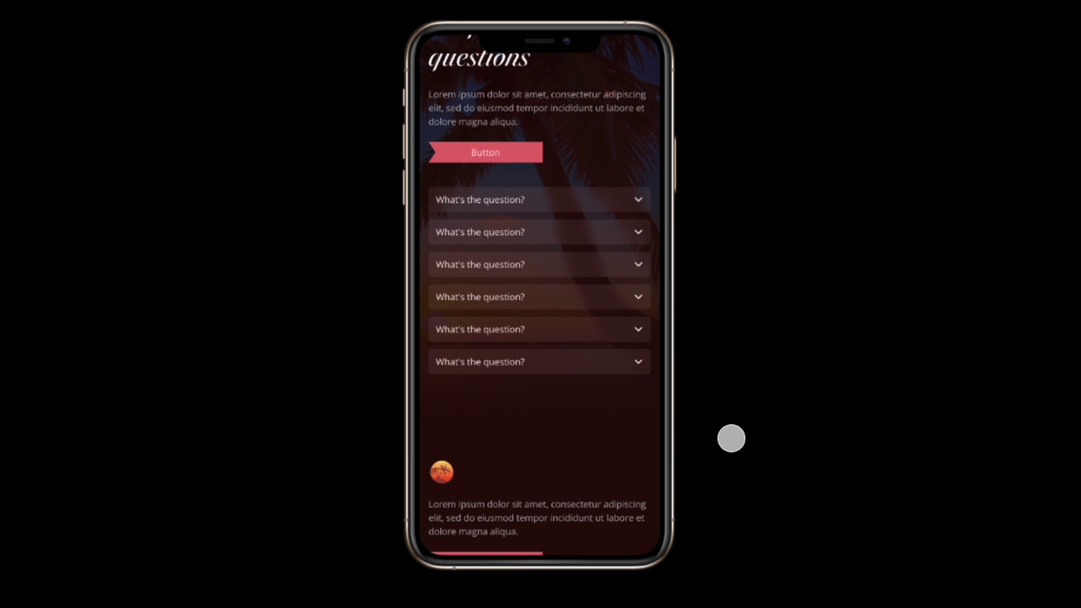
pyautogui.scroll(-2, 731, 437)
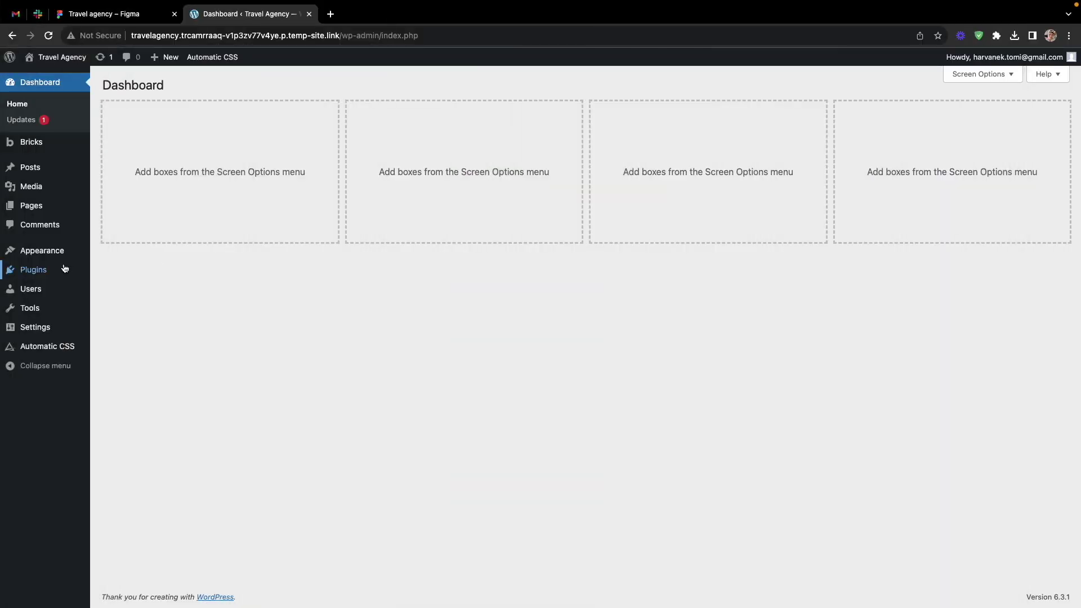
# - Check the installed WordPress plugins and open the Home page in the Bricks builder
pyautogui.click(65, 268)
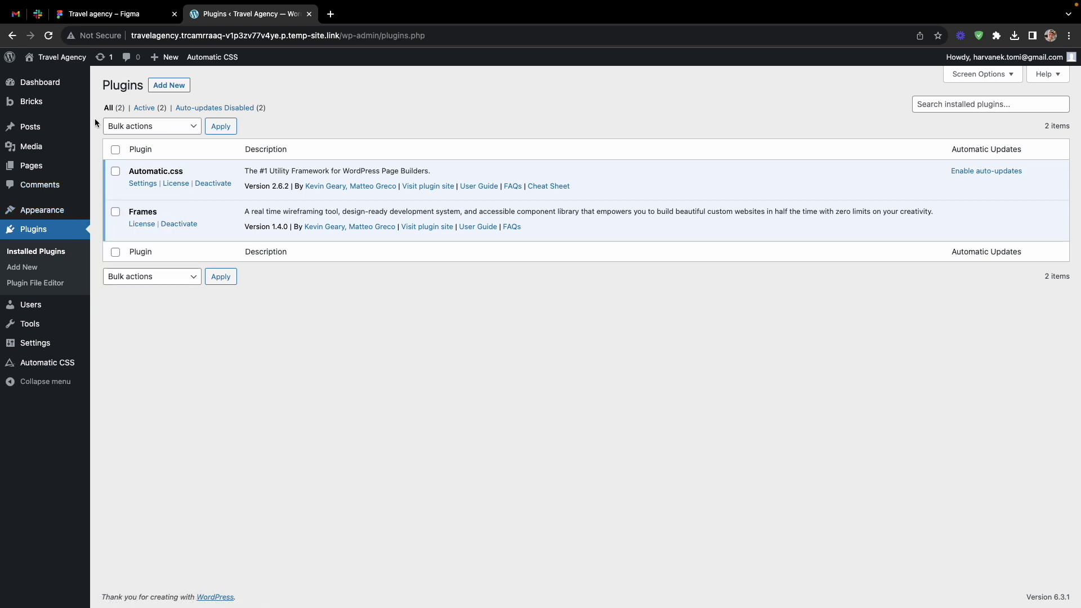
pyautogui.click(55, 170)
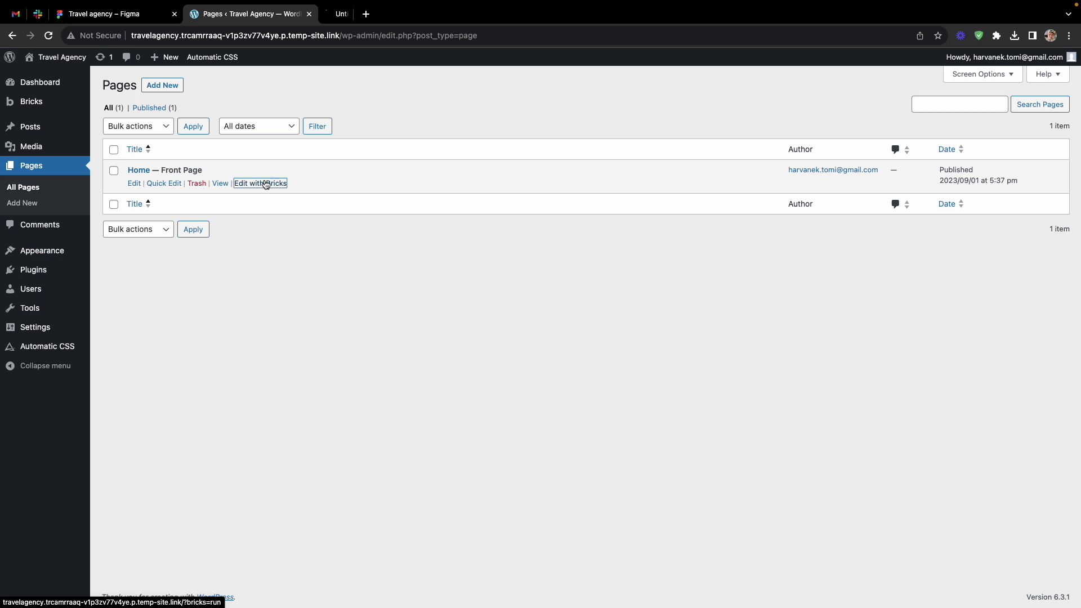
pyautogui.click(365, 13)
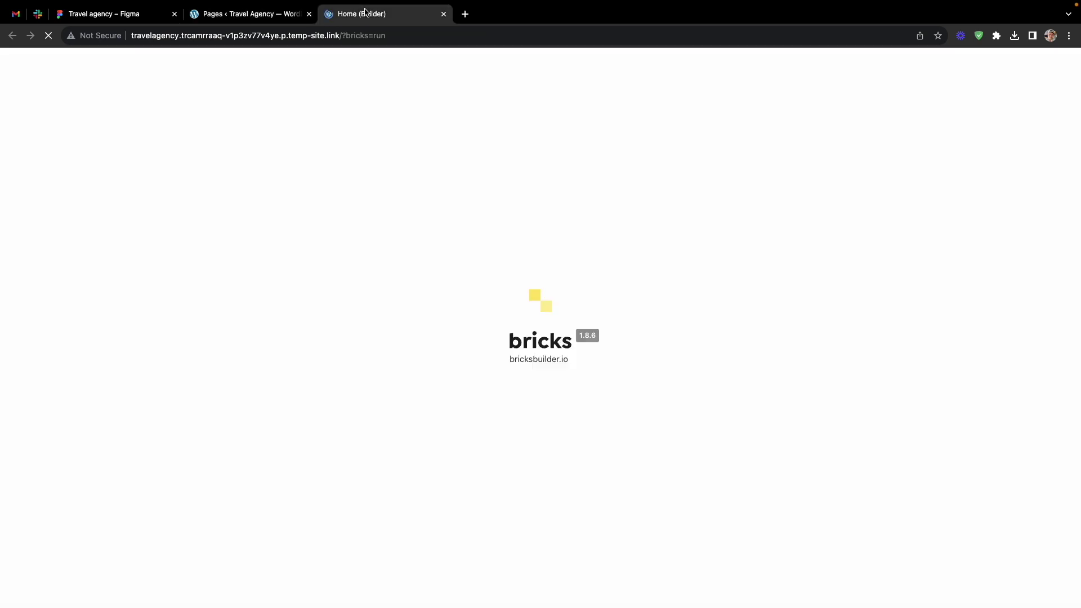
# - Switch to Figma to check which hero component the desktop design uses, and return to the Bricks builder
pyautogui.click(99, 14)
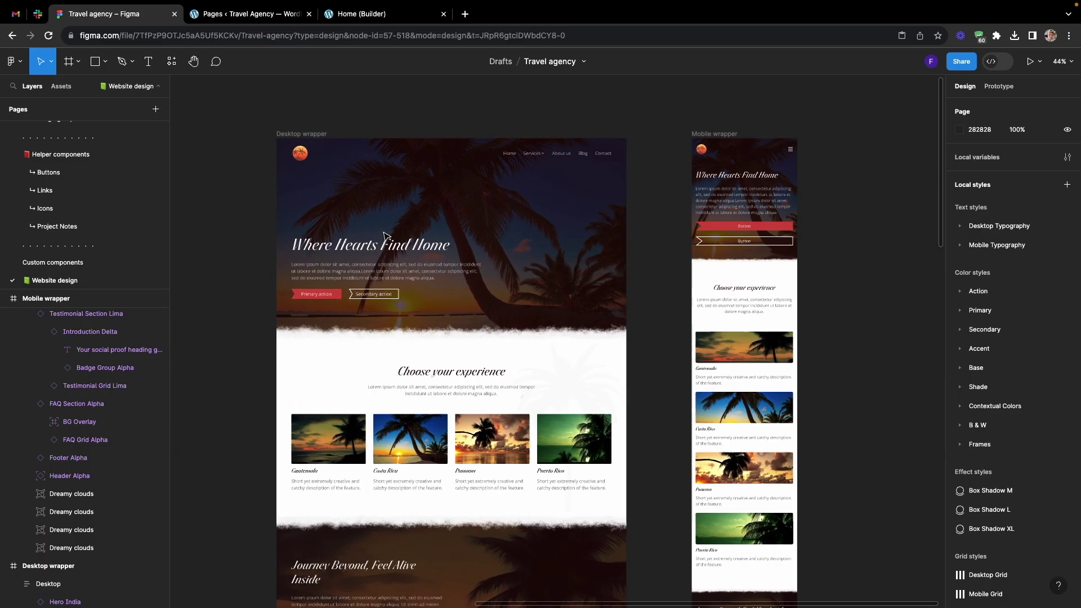
pyautogui.click(356, 214)
pyautogui.scroll(-2, 99, 430)
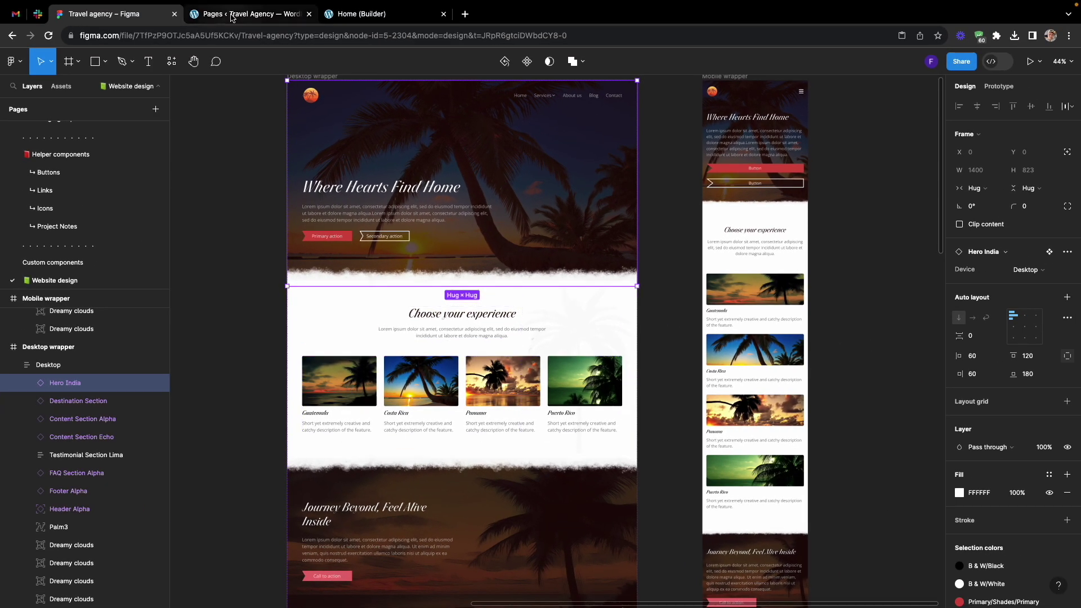
pyautogui.click(230, 16)
pyautogui.click(392, 21)
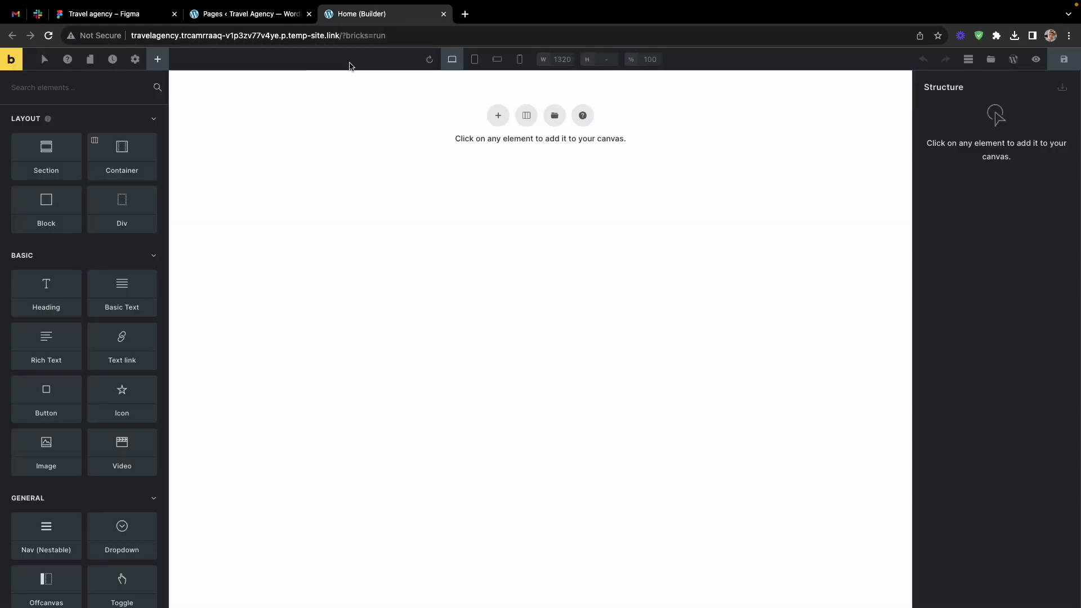
# - Insert the Hero India remote template into the Home page with image import enabled
pyautogui.click(990, 59)
pyautogui.click(376, 110)
pyautogui.click(687, 158)
pyautogui.write('hero')
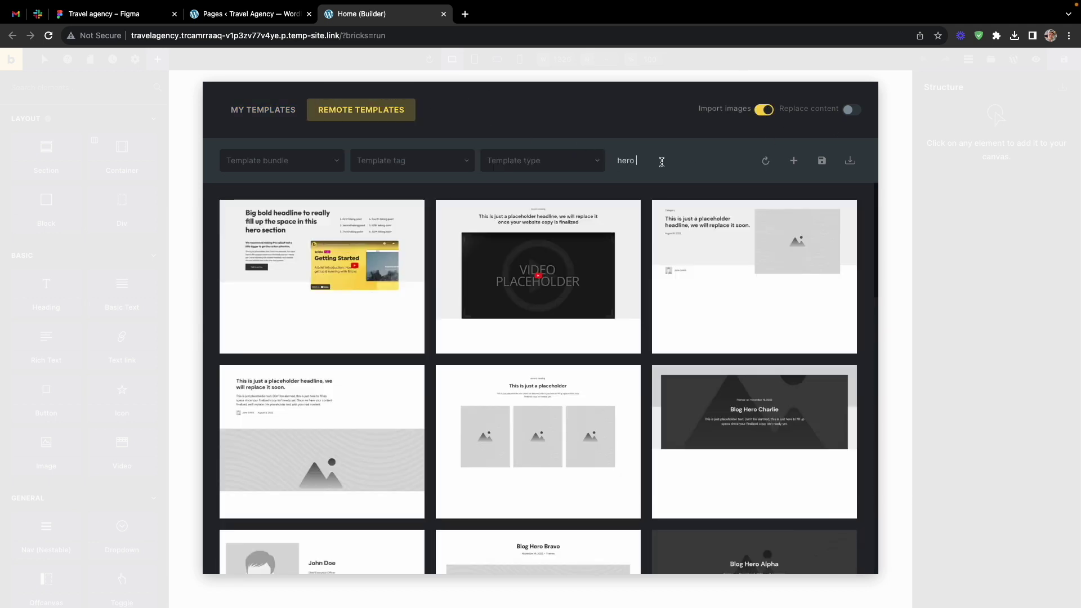
pyautogui.write(' ind')
pyautogui.moveTo(386, 269)
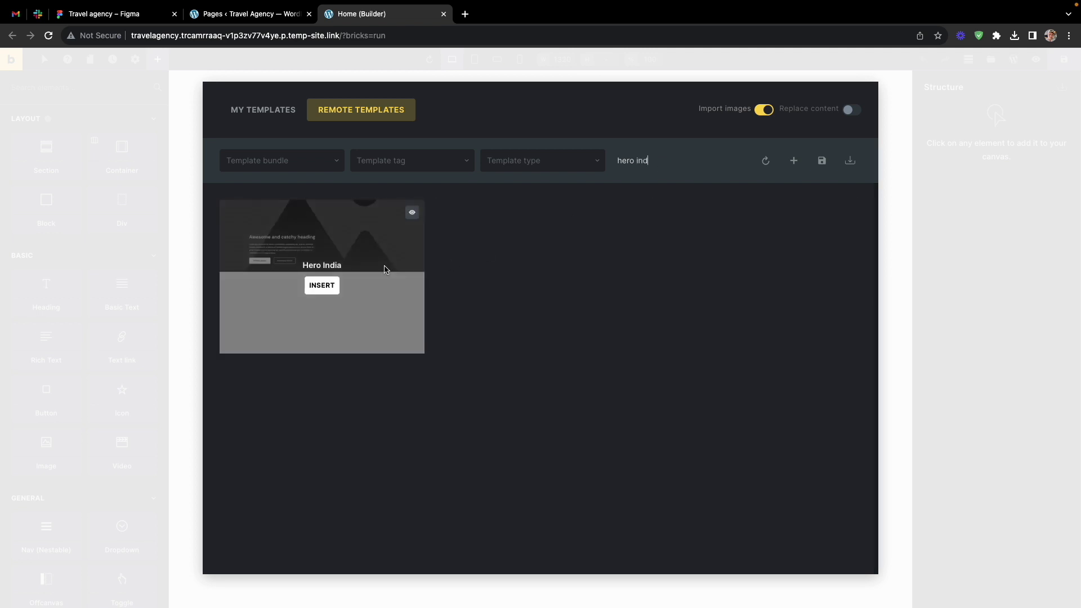
pyautogui.click(310, 289)
pyautogui.click(483, 237)
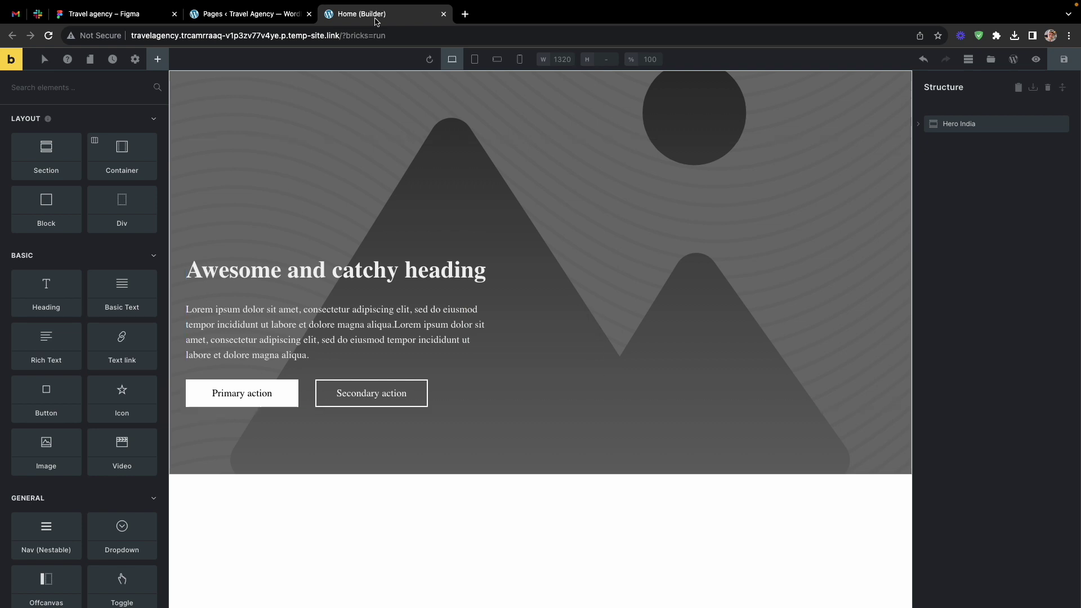
# - Look up in Figma which feature section component matches the Choose your experience section, and return to the Bricks builder
pyautogui.click(104, 13)
pyautogui.scroll(-3, 477, 321)
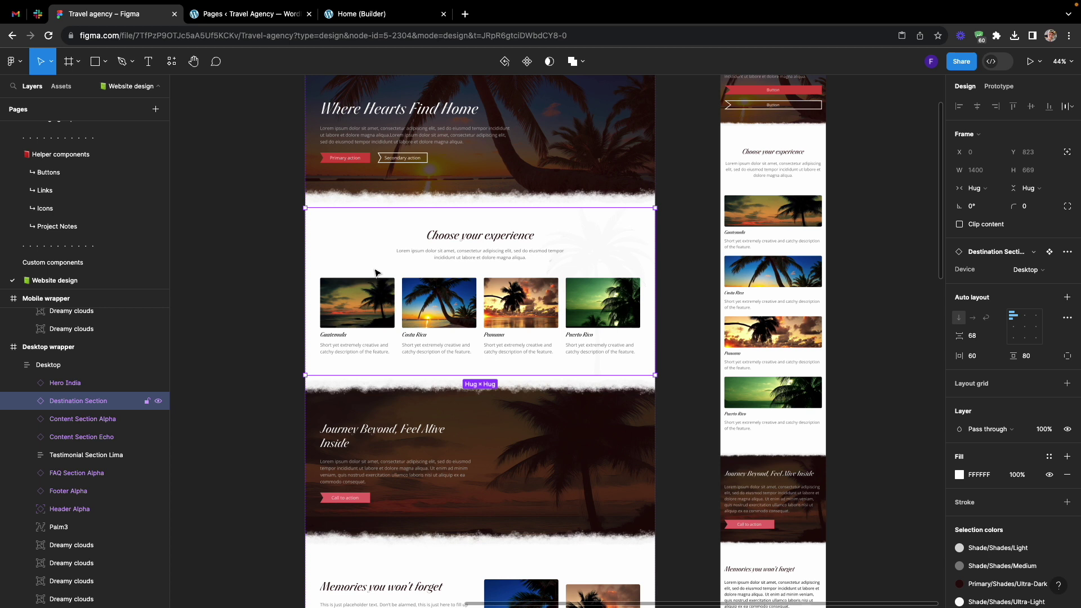
pyautogui.scroll(3, 135, 214)
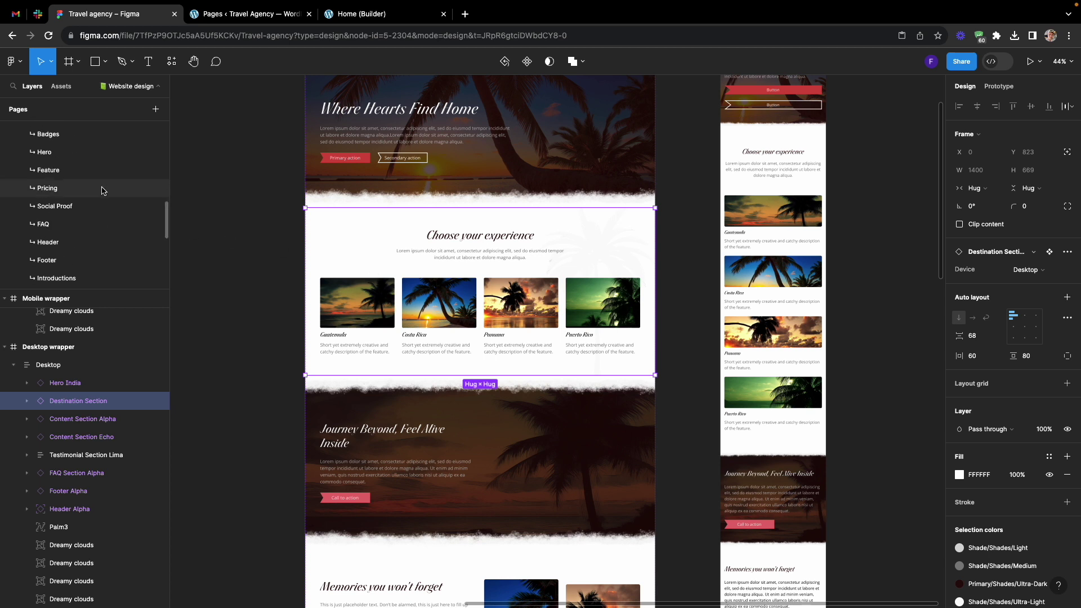
pyautogui.click(48, 169)
pyautogui.keyDown('ctrl'); pyautogui.scroll(5, 678, 223); pyautogui.keyUp('ctrl')
pyautogui.keyDown('ctrl'); pyautogui.scroll(4, 679, 223); pyautogui.keyUp('ctrl')
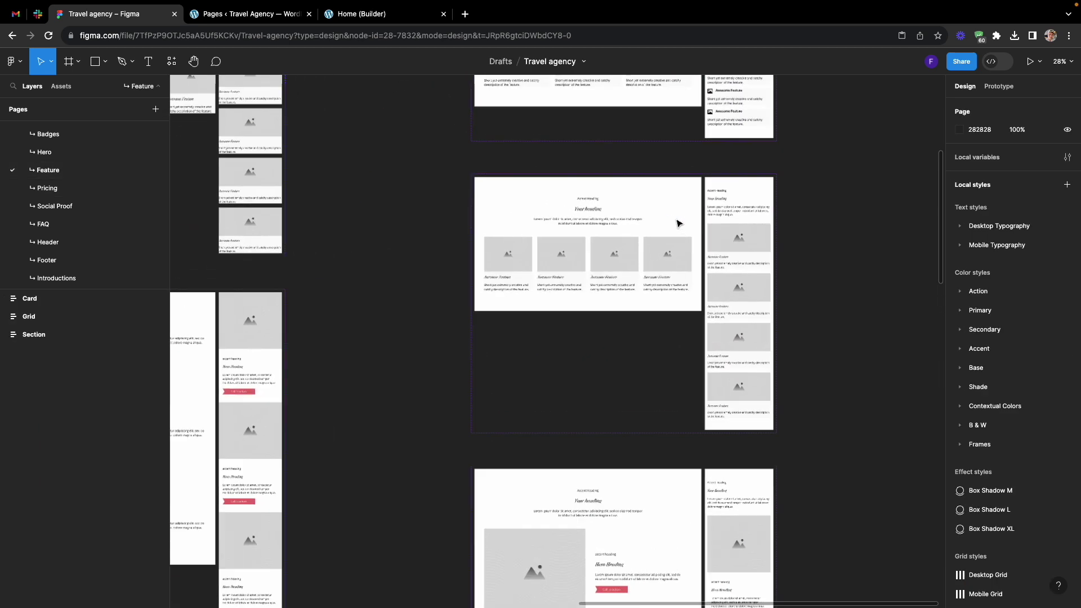
pyautogui.click(641, 212)
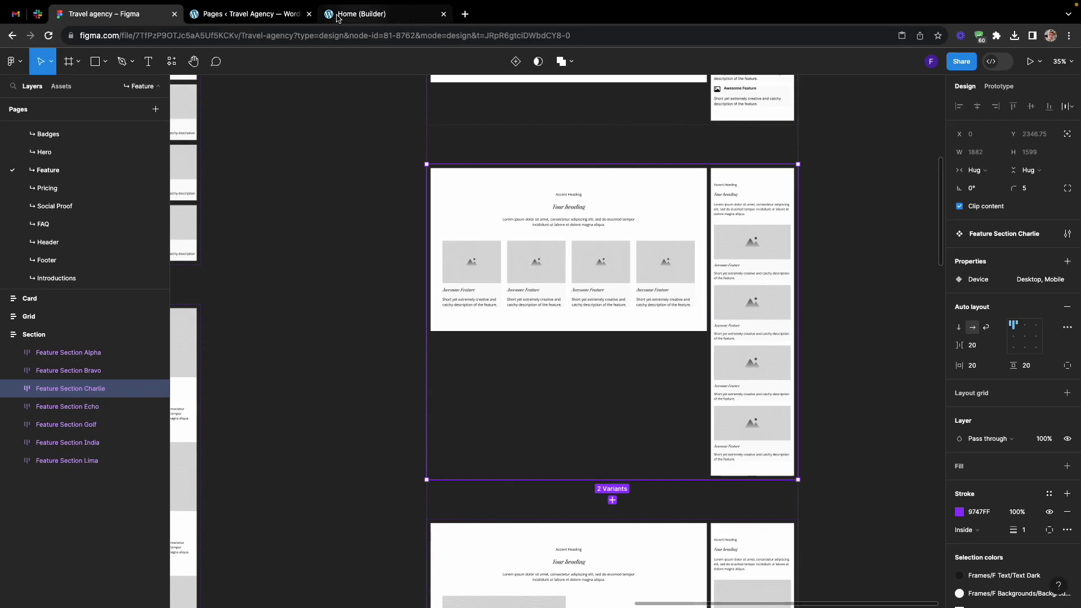
pyautogui.click(248, 13)
pyautogui.click(397, 17)
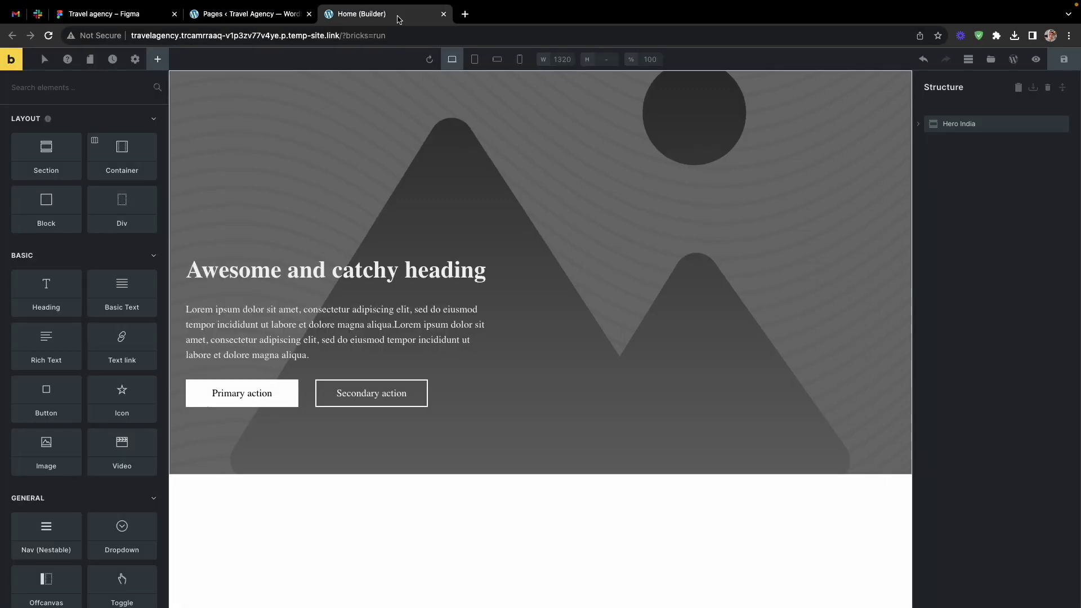
# - Insert the Feature Section Charlie remote template into the Home page with image import enabled
pyautogui.click(990, 59)
pyautogui.click(359, 109)
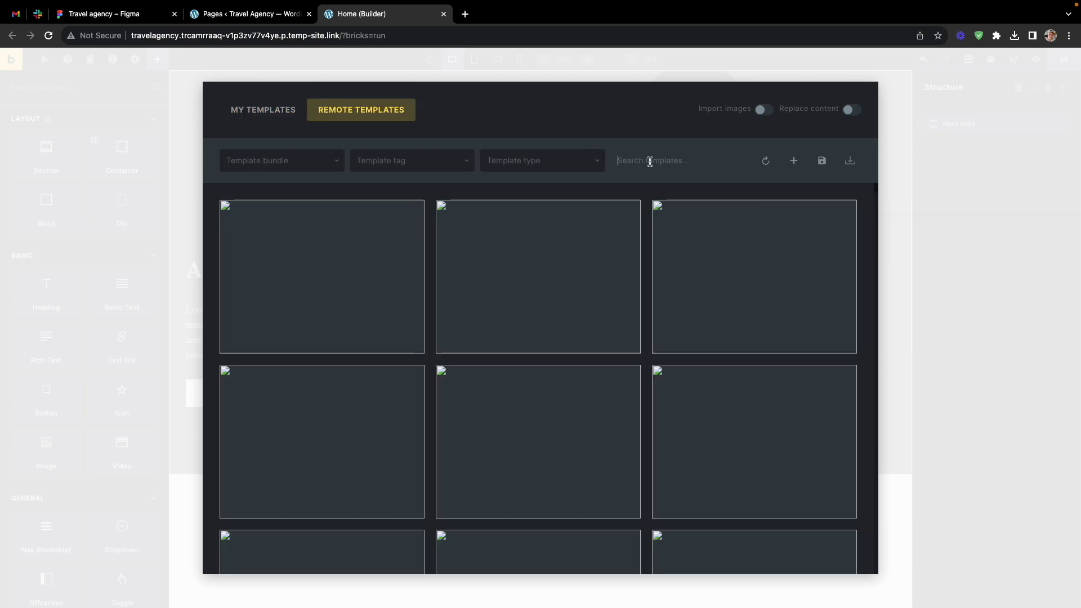
pyautogui.write('feature sec')
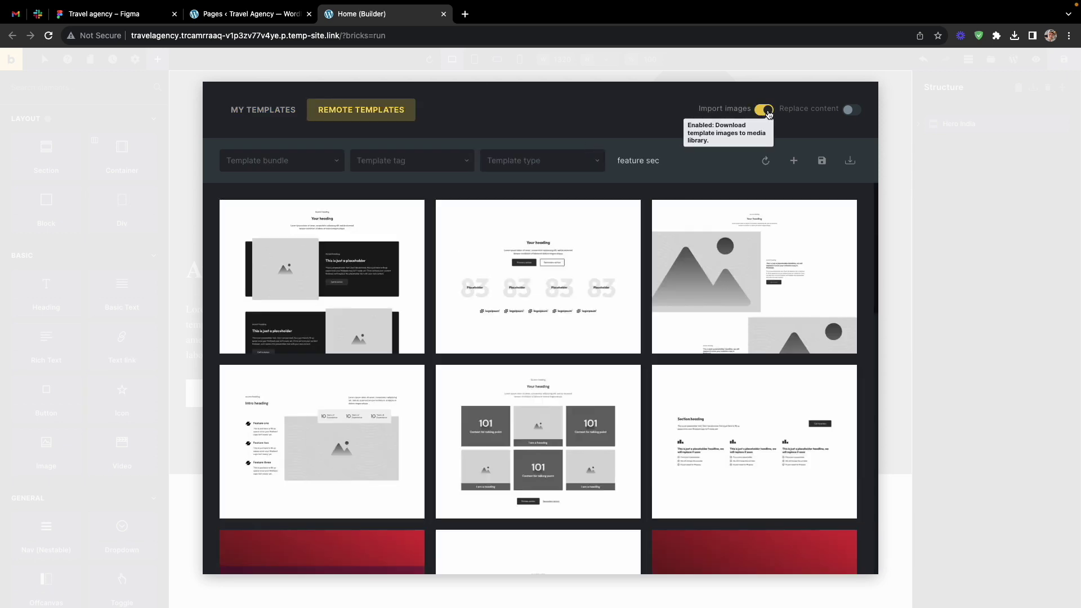
pyautogui.write('tion cha')
pyautogui.click(321, 284)
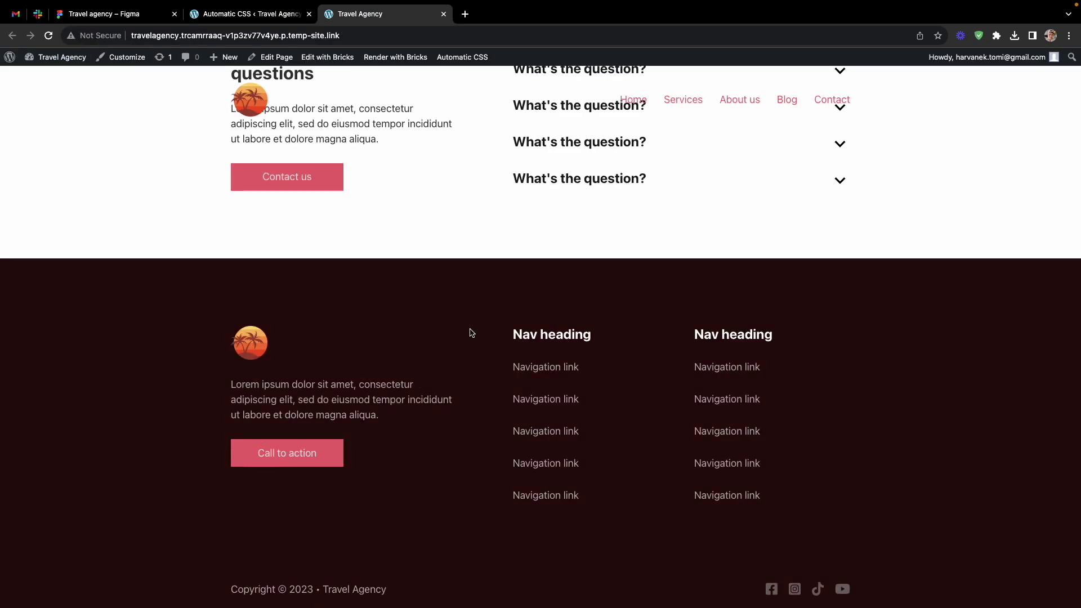
# - Review the built Travel Agency front page, covering the header menu, hero, FAQ and footer
pyautogui.scroll(20, 472, 332)
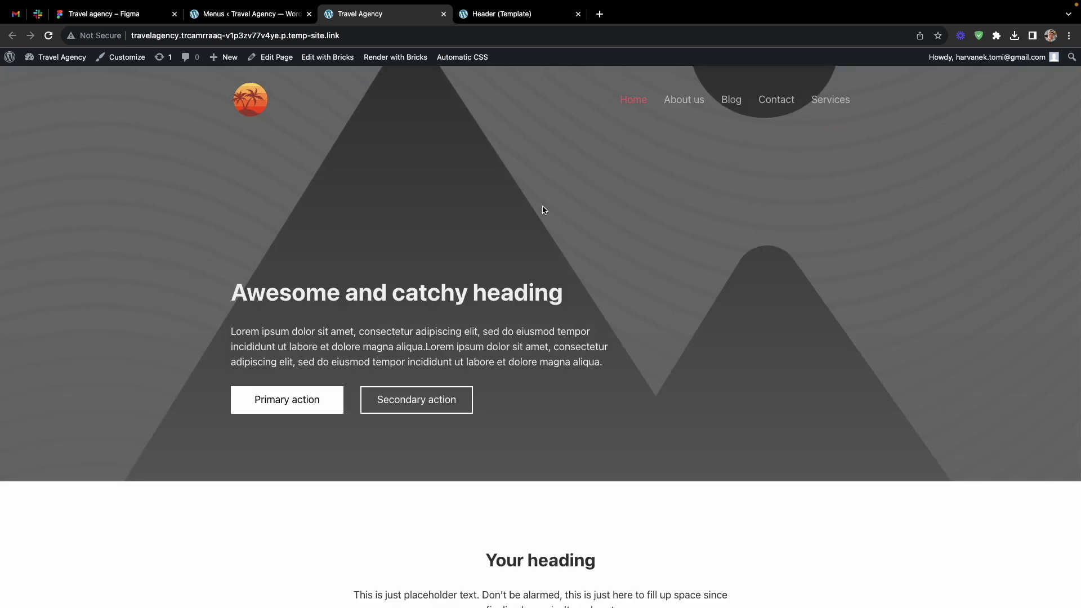
pyautogui.scroll(-20, 543, 210)
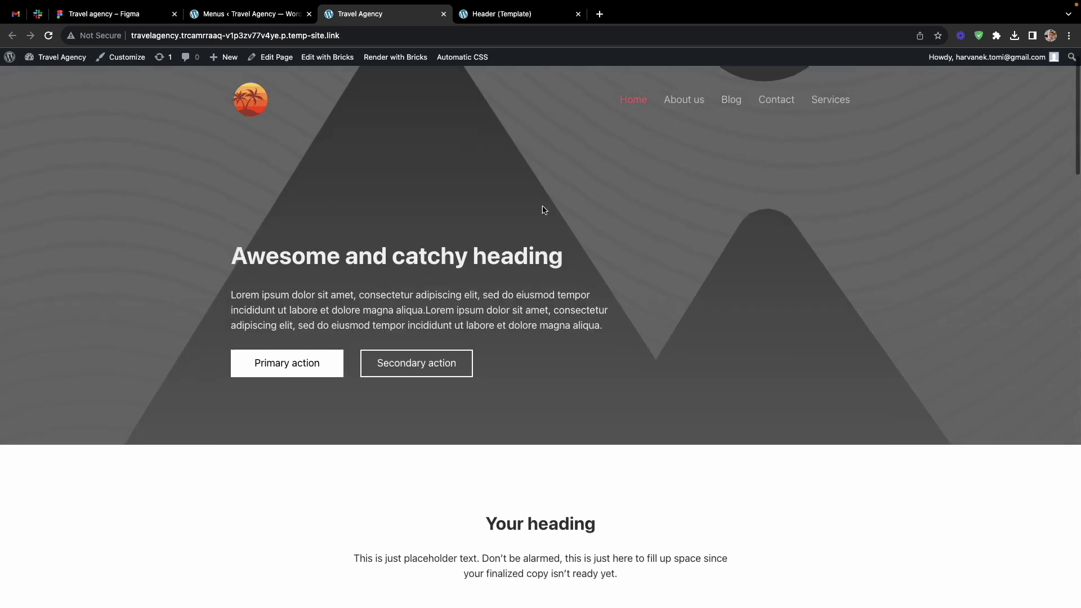
pyautogui.scroll(-15, 543, 210)
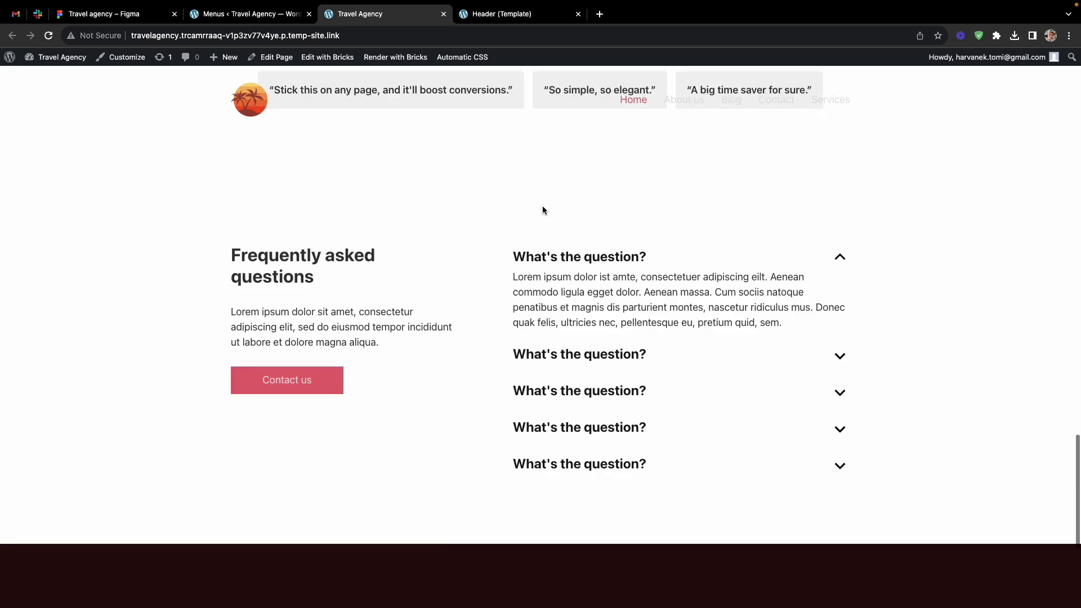
pyautogui.scroll(20, 543, 210)
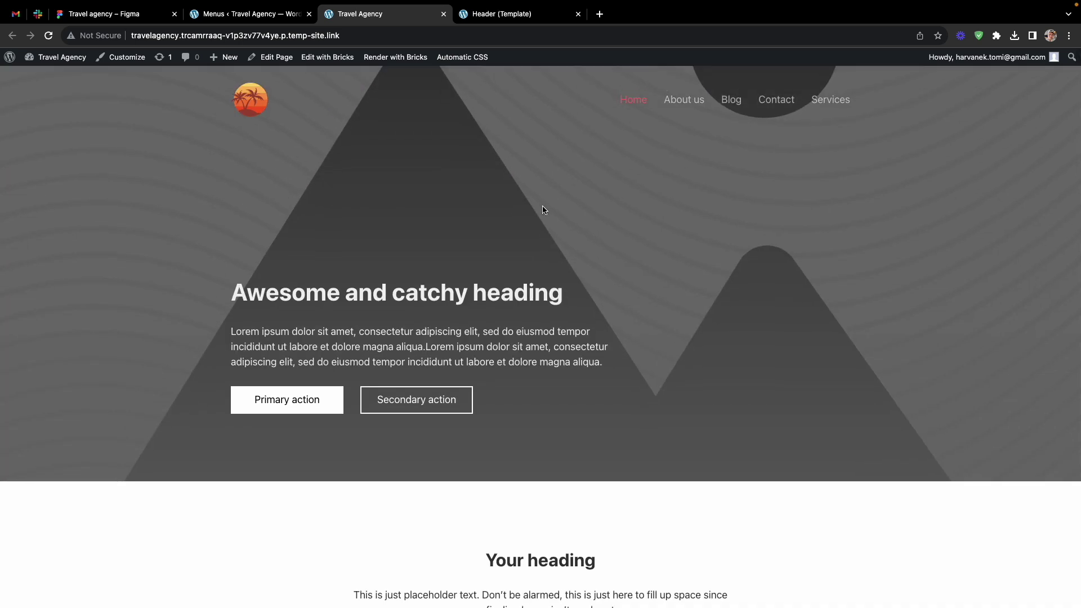
# - Upload the image files from the Media folder, from 3232328.svg through the sunlight JPG, to the WordPress Media Library
pyautogui.click(248, 13)
pyautogui.click(34, 147)
pyautogui.click(204, 85)
pyautogui.click(595, 165)
pyautogui.click(436, 224)
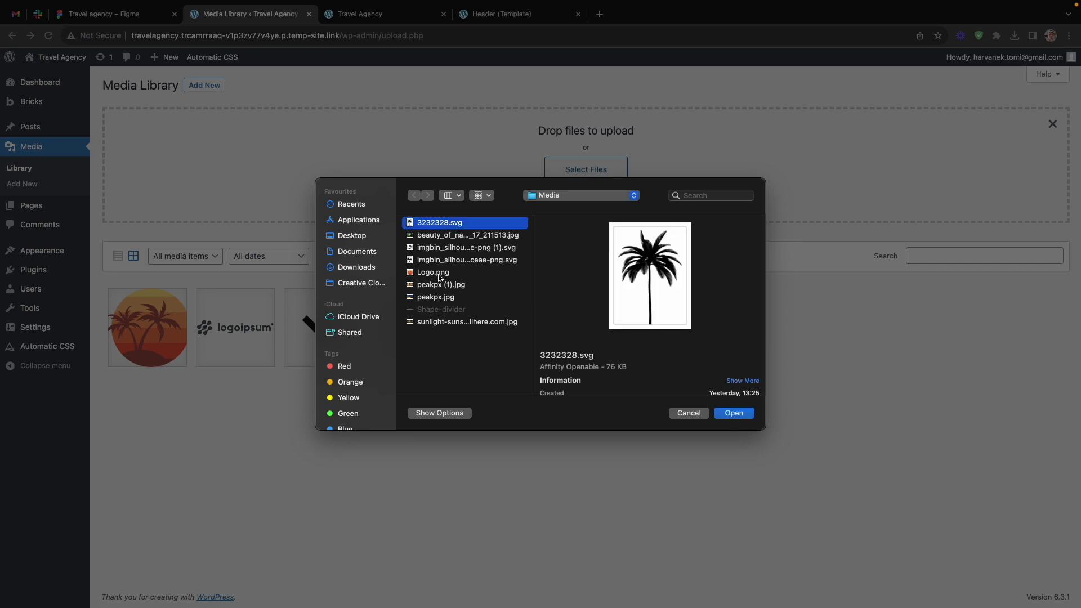
pyautogui.keyDown('shift'); pyautogui.click(440, 297); pyautogui.keyUp('shift')
pyautogui.keyDown('shift'); pyautogui.click(445, 321); pyautogui.keyUp('shift')
pyautogui.click(732, 413)
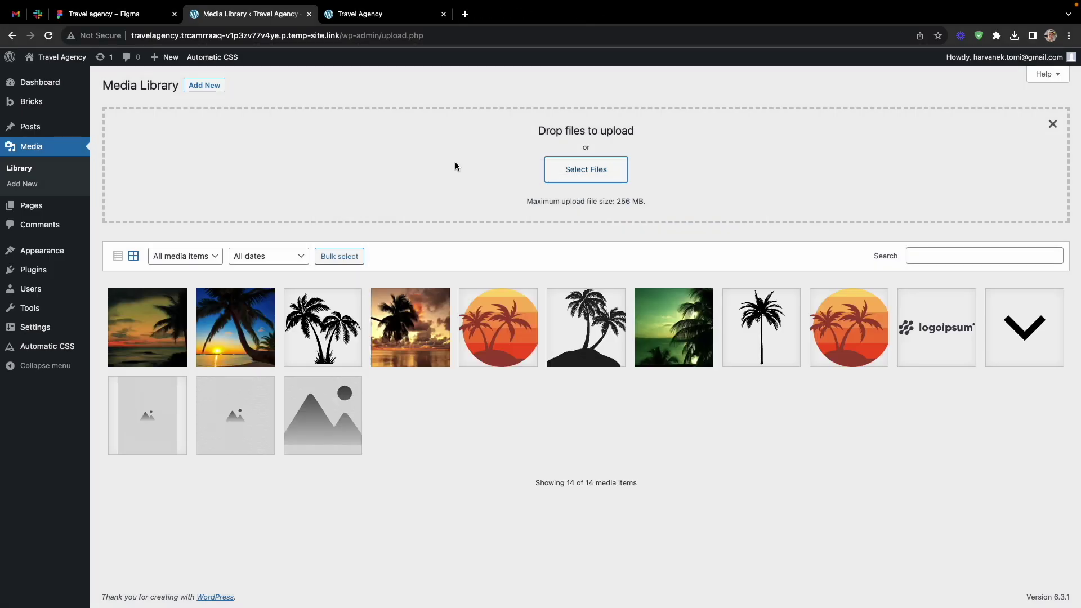
# - Add a Bricks custom font named Britney with Britney-Regular.ttf as its 400 Normal variant, and publish it
pyautogui.click(125, 150)
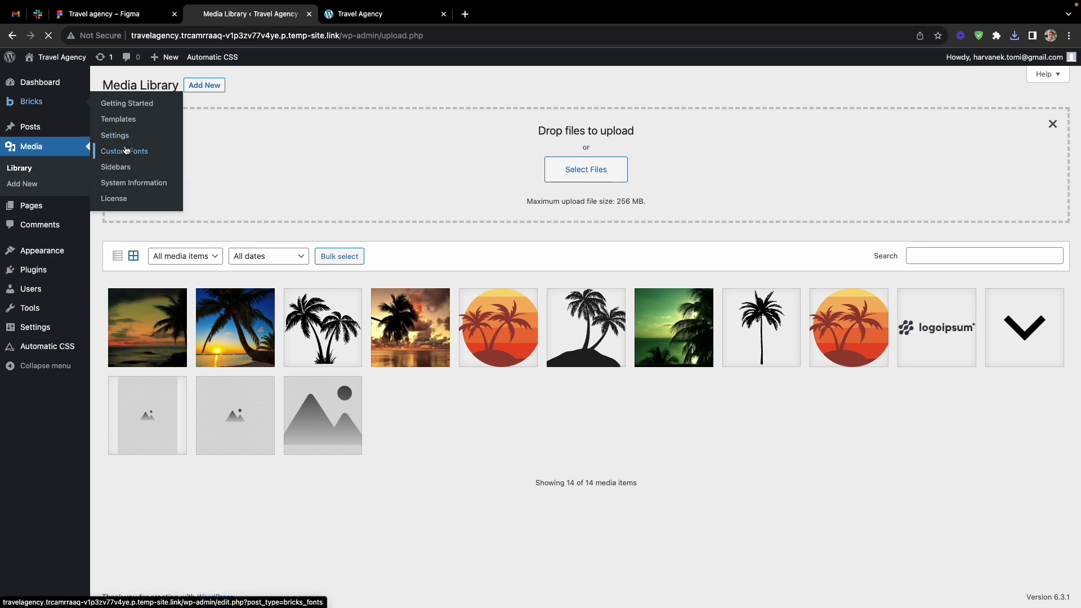
pyautogui.click(205, 85)
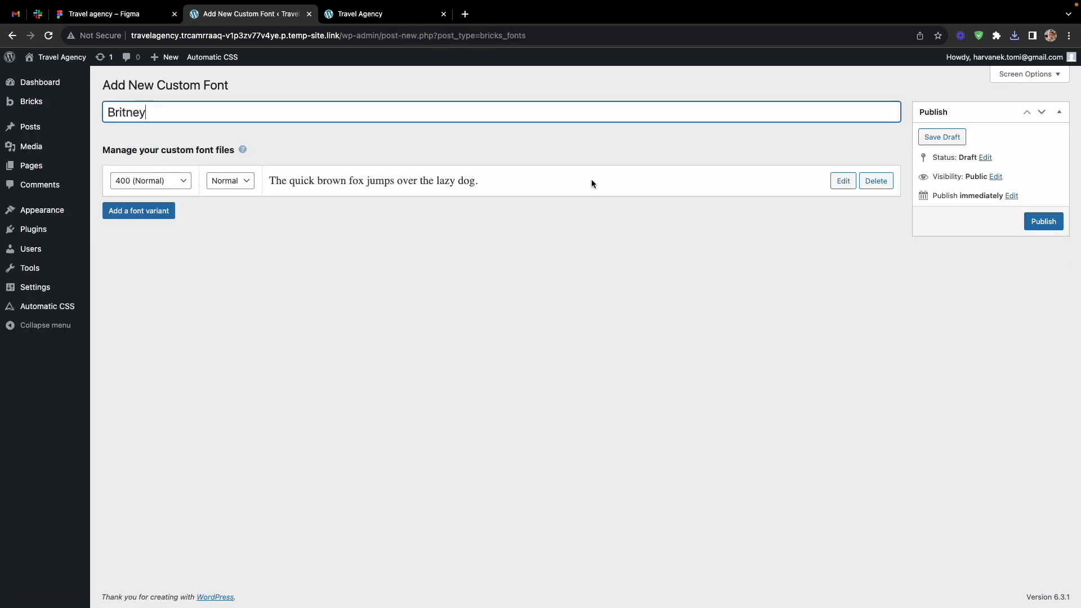
pyautogui.click(843, 181)
pyautogui.click(868, 262)
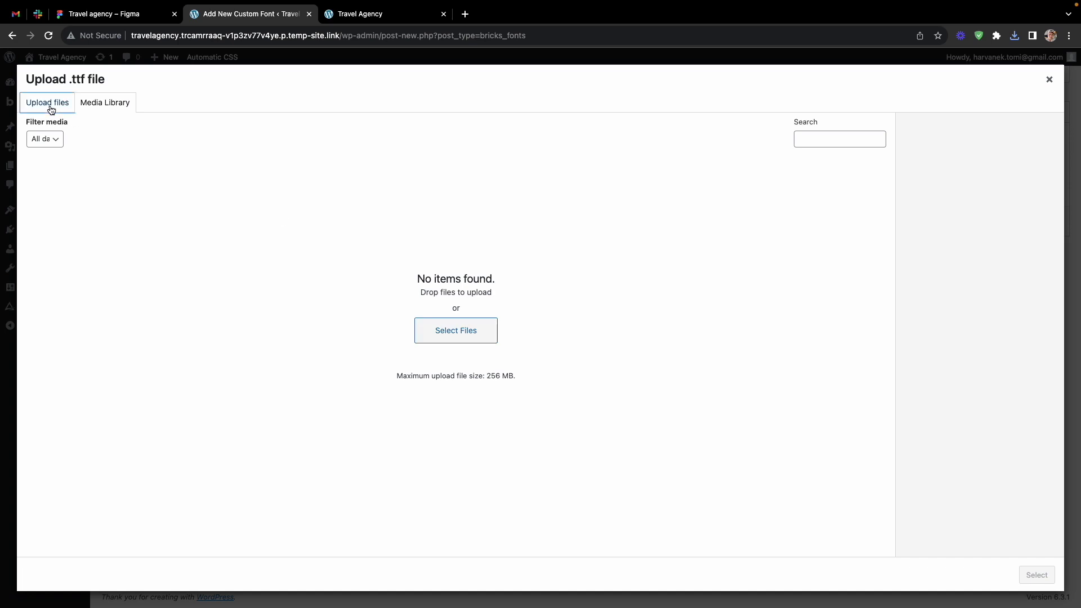
pyautogui.click(456, 330)
pyautogui.click(564, 222)
pyautogui.click(656, 248)
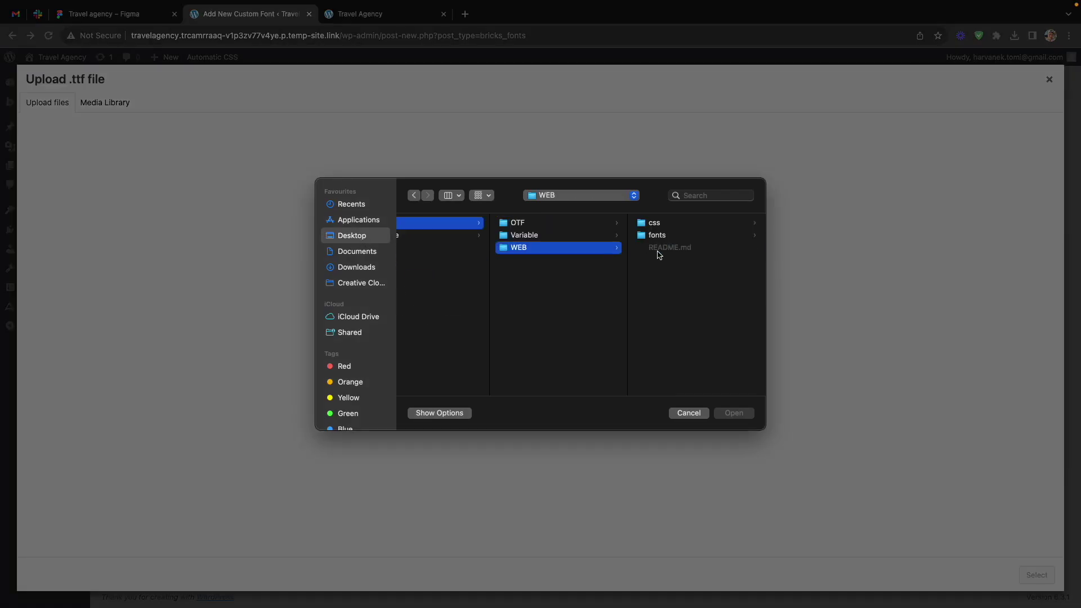
pyautogui.click(673, 235)
pyautogui.click(692, 334)
pyautogui.click(733, 413)
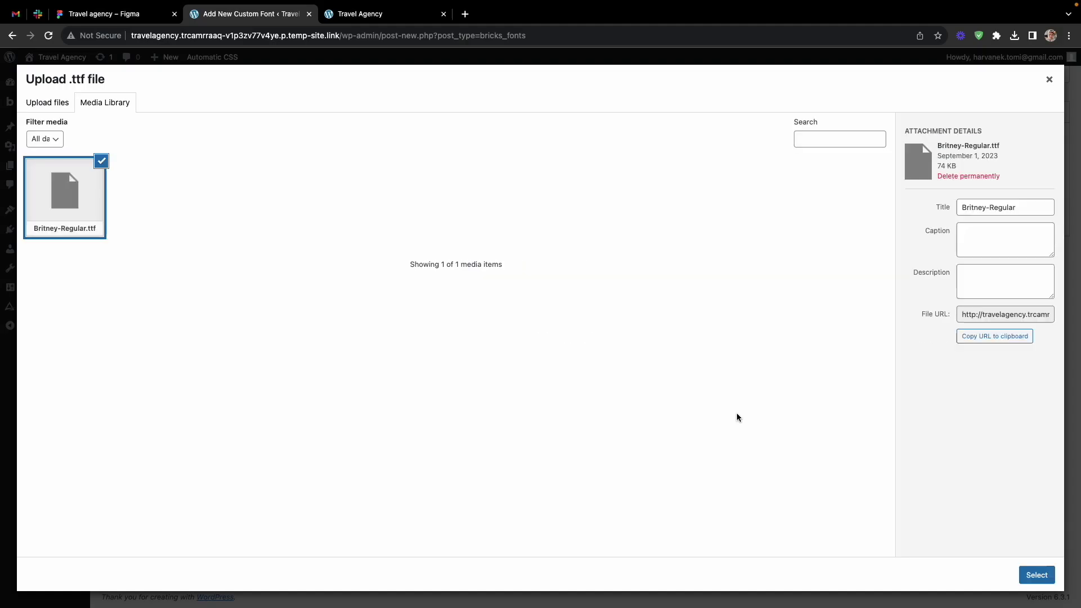
pyautogui.click(1058, 223)
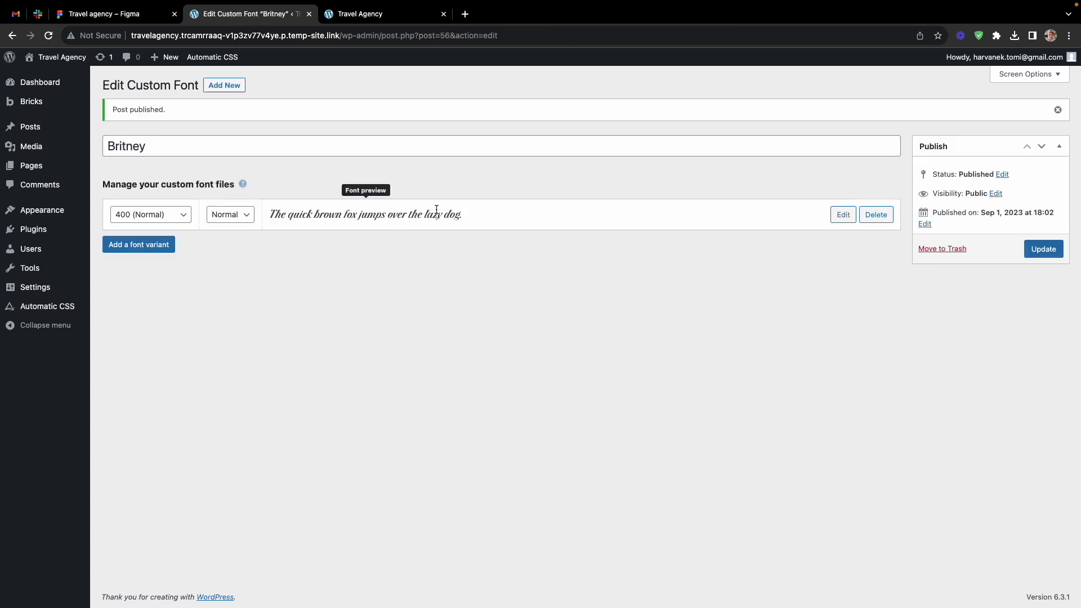
# - Open the Home page in the Bricks builder and create a theme style named My style
pyautogui.click(346, 13)
pyautogui.click(268, 14)
pyautogui.click(360, 14)
pyautogui.click(327, 57)
pyautogui.click(135, 59)
pyautogui.click(90, 119)
pyautogui.click(152, 148)
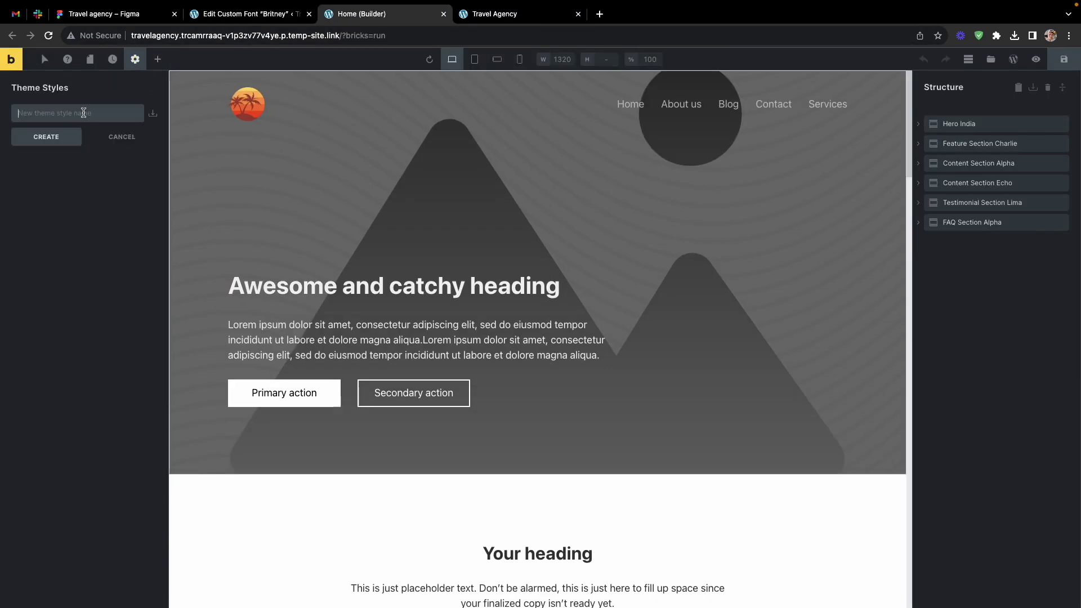
pyautogui.write('My style')
pyautogui.click(60, 139)
# - Set the font family of all headings in the My style typography to Britney
pyautogui.scroll(-1, 85, 270)
pyautogui.click(98, 306)
pyautogui.click(151, 372)
pyautogui.scroll(-2, 151, 374)
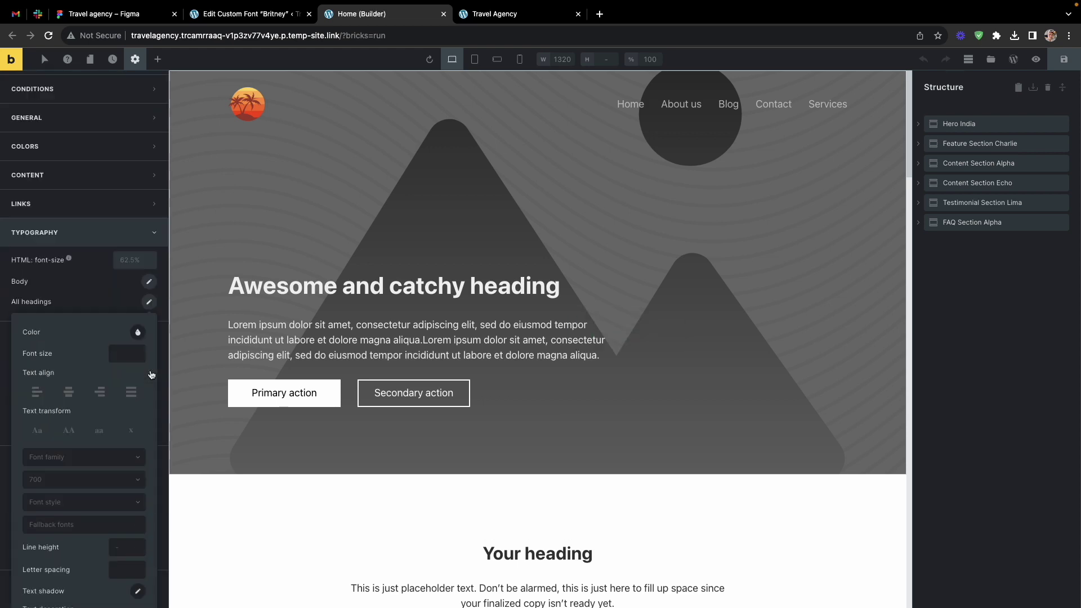
pyautogui.click(83, 435)
pyautogui.write('v')
pyautogui.click(83, 467)
pyautogui.click(101, 210)
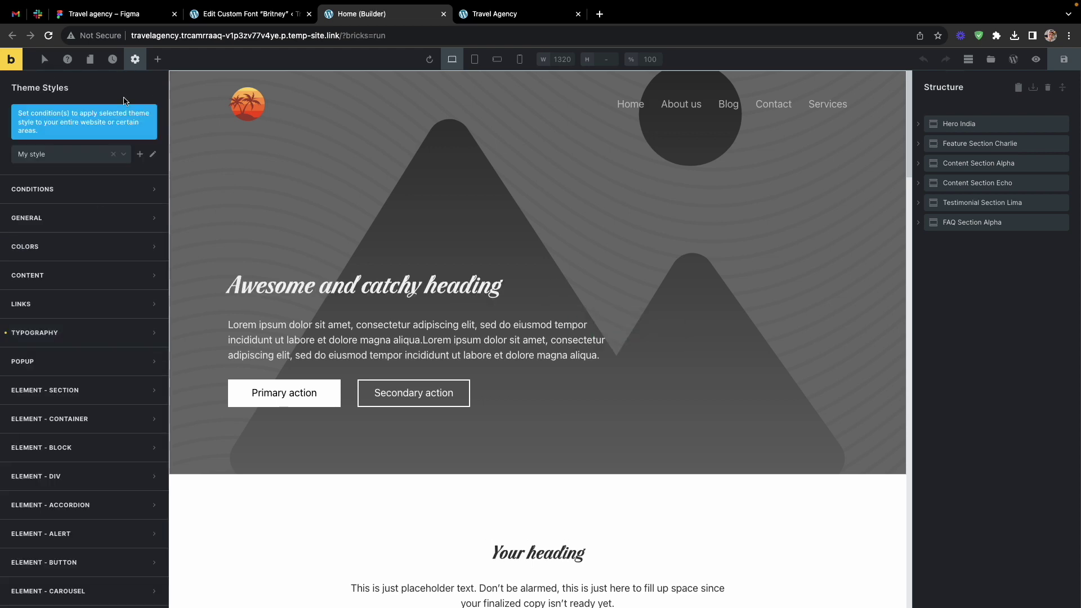
# - Set the font family of the hero heading's .fr-hero-india__heading class to Britney and compare with the front page
pyautogui.click(521, 13)
pyautogui.click(372, 14)
pyautogui.click(331, 292)
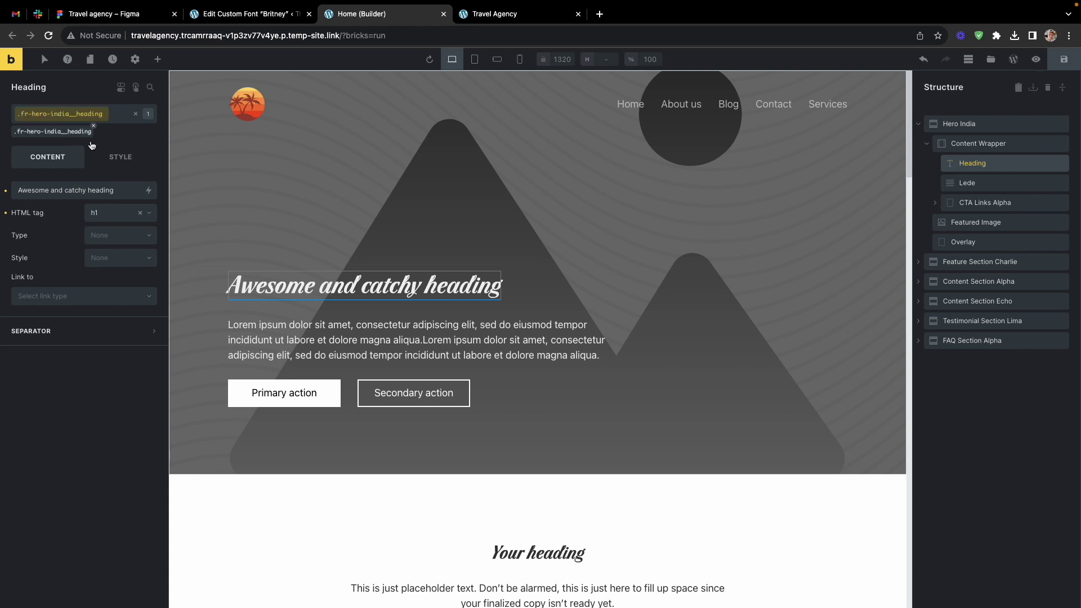
pyautogui.click(119, 156)
pyautogui.click(34, 219)
pyautogui.click(50, 377)
pyautogui.click(28, 414)
pyautogui.hotkey('ctrl', 'Tab')
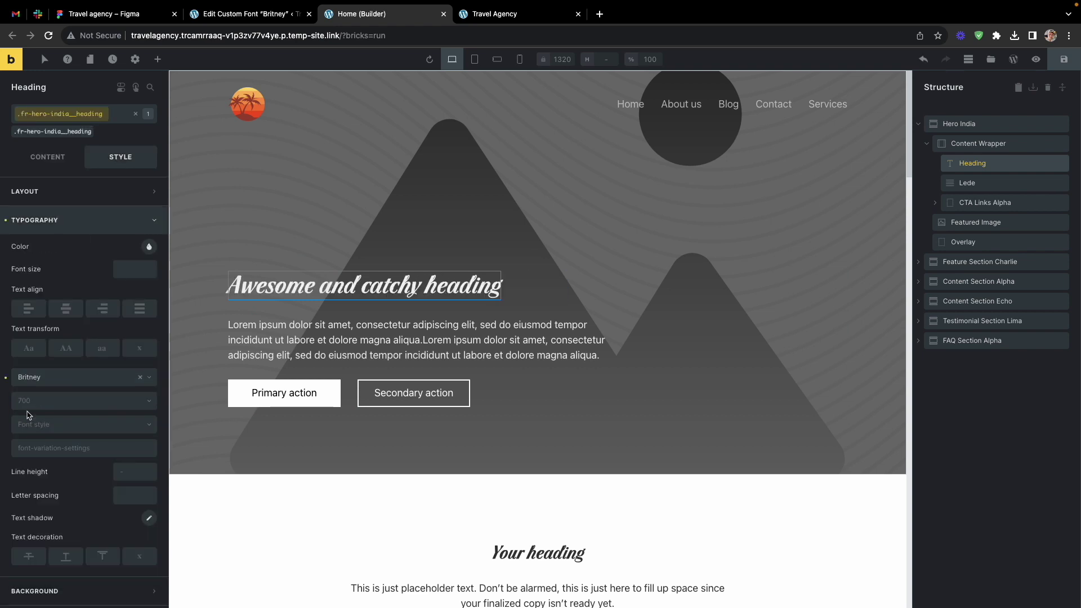
pyautogui.hotkey('ctrl', 'shift', 'Tab')
pyautogui.hotkey('ctrl', 'Tab')
pyautogui.hotkey('ctrl', 'shift', 'Tab')
# - Add a condition to the My style theme style and check the headings on the front page
pyautogui.click(135, 60)
pyautogui.click(84, 118)
pyautogui.click(86, 191)
pyautogui.click(86, 213)
pyautogui.click(495, 14)
pyautogui.click(390, 14)
pyautogui.click(85, 189)
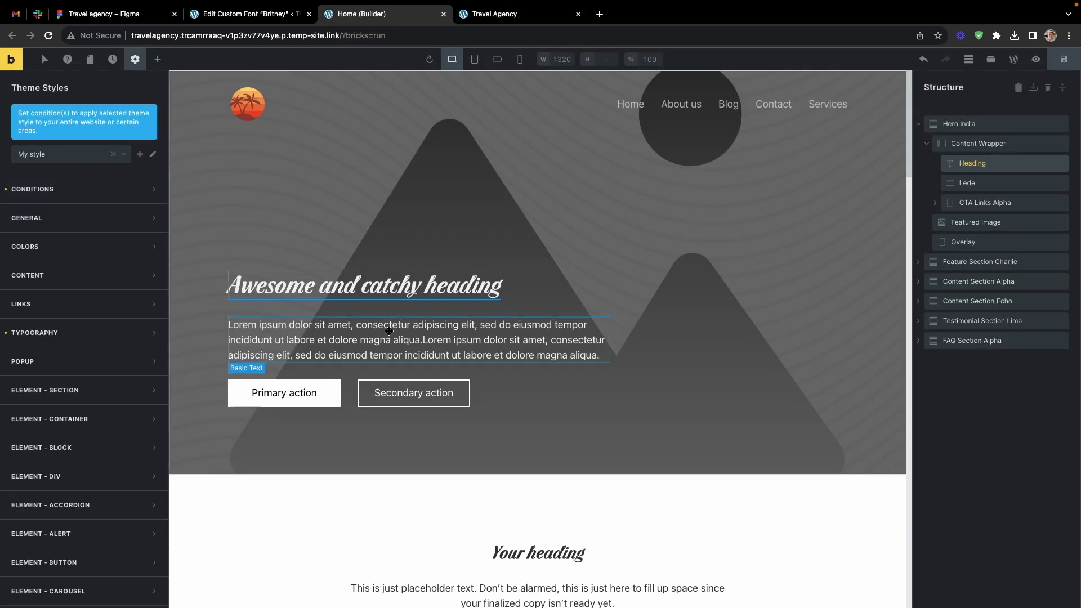
pyautogui.click(495, 14)
pyautogui.scroll(-20, 516, 288)
pyautogui.scroll(20, 515, 289)
pyautogui.click(410, 8)
# - Replace the hero's Featured Image with the blue and orange palm sunset photo from the Media Library
pyautogui.click(389, 204)
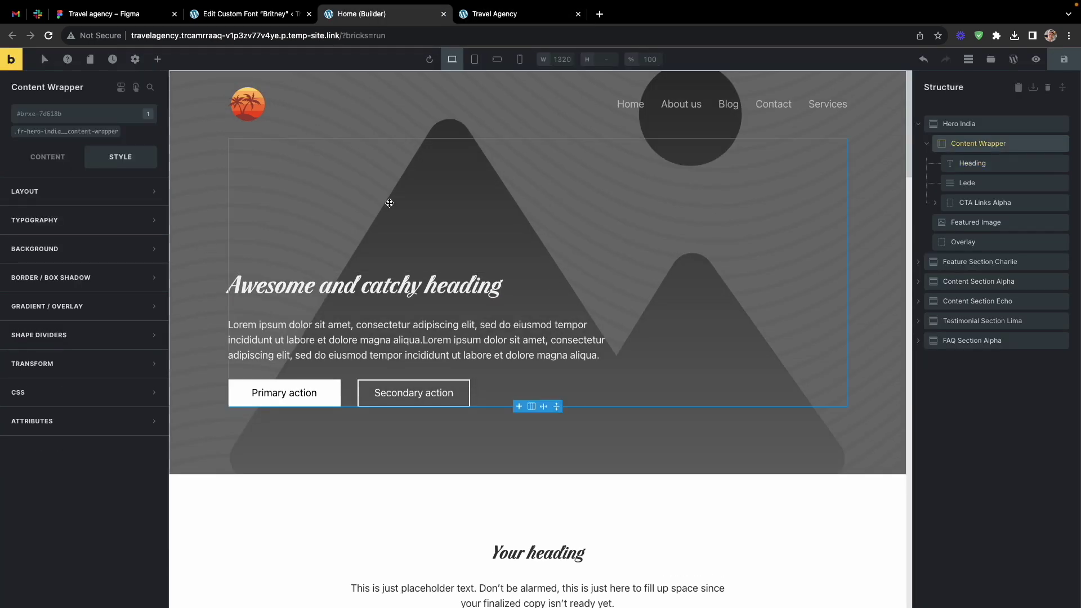
pyautogui.click(47, 156)
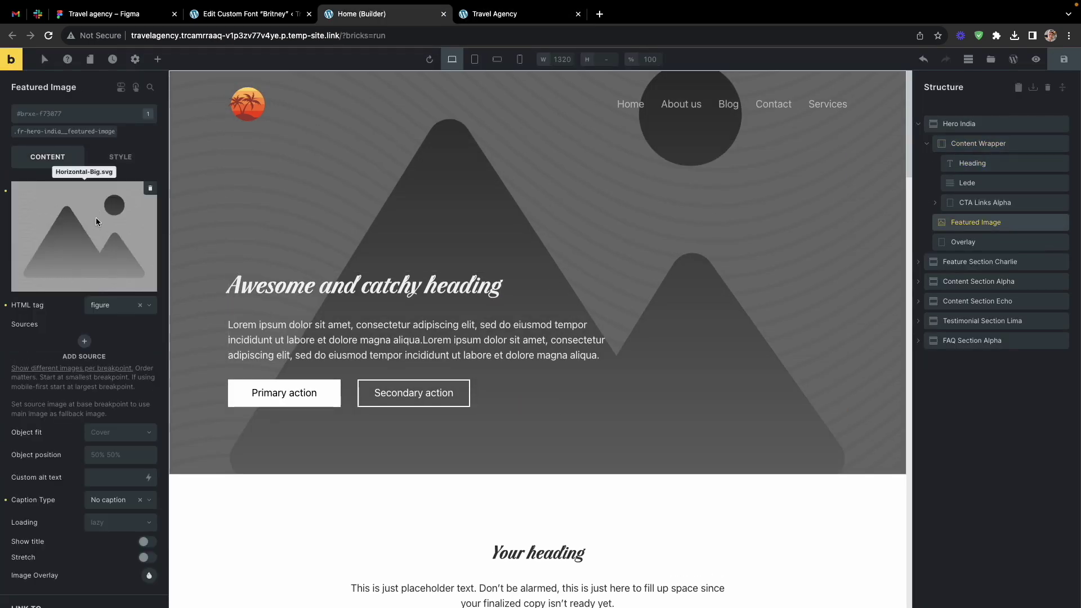
pyautogui.click(93, 206)
pyautogui.click(150, 198)
pyautogui.click(1037, 574)
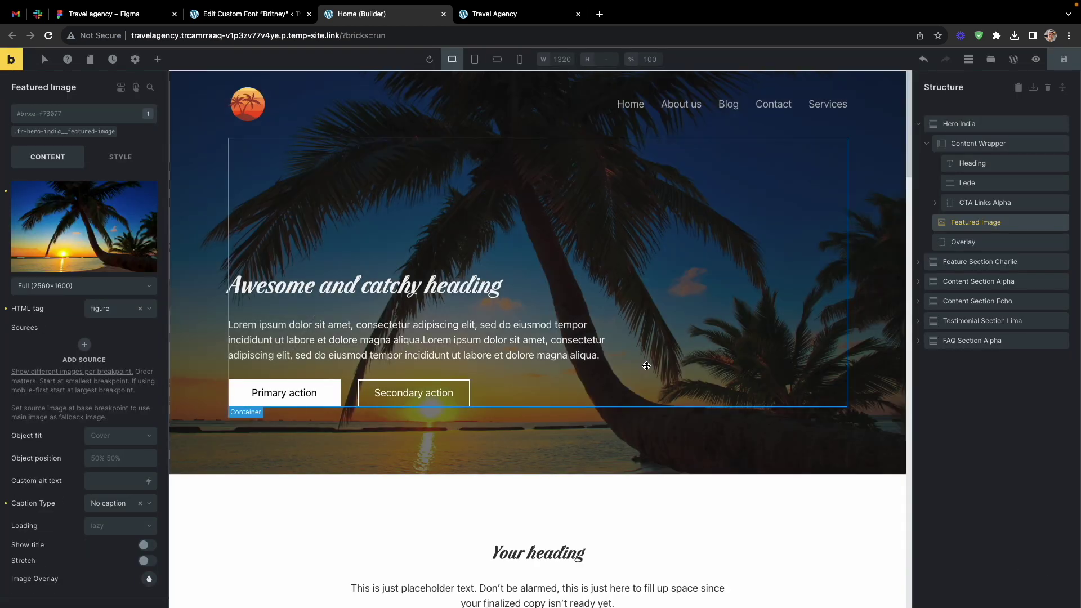
# - Change the background color of the .fr-hero-india__overlay class to the primary-ultra-dark-trans-60 variable and preview the front page
pyautogui.click(969, 242)
pyautogui.click(65, 132)
pyautogui.click(120, 157)
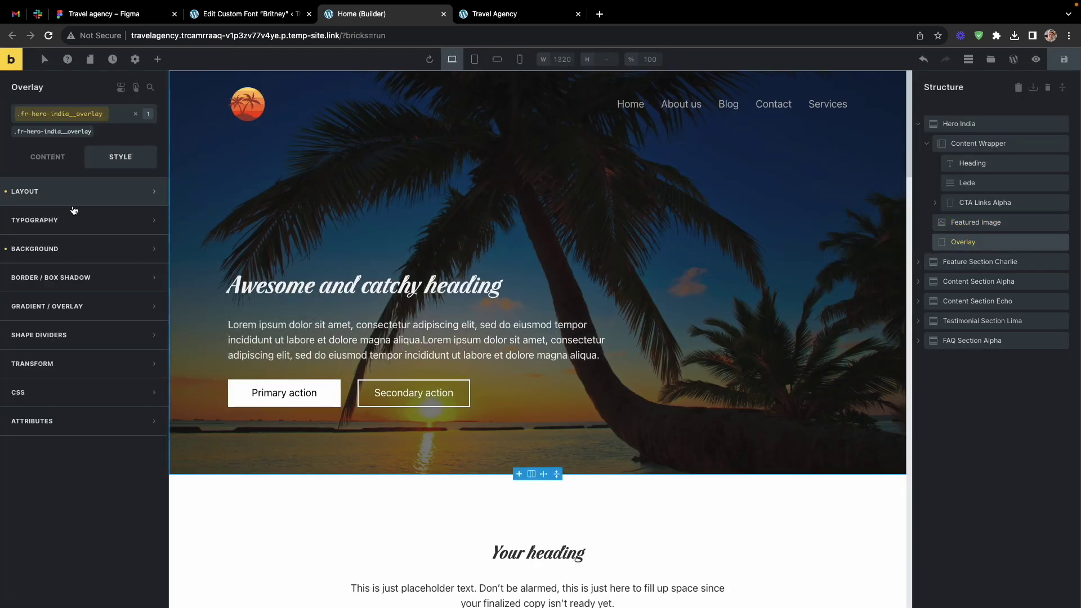
pyautogui.click(35, 248)
pyautogui.click(149, 275)
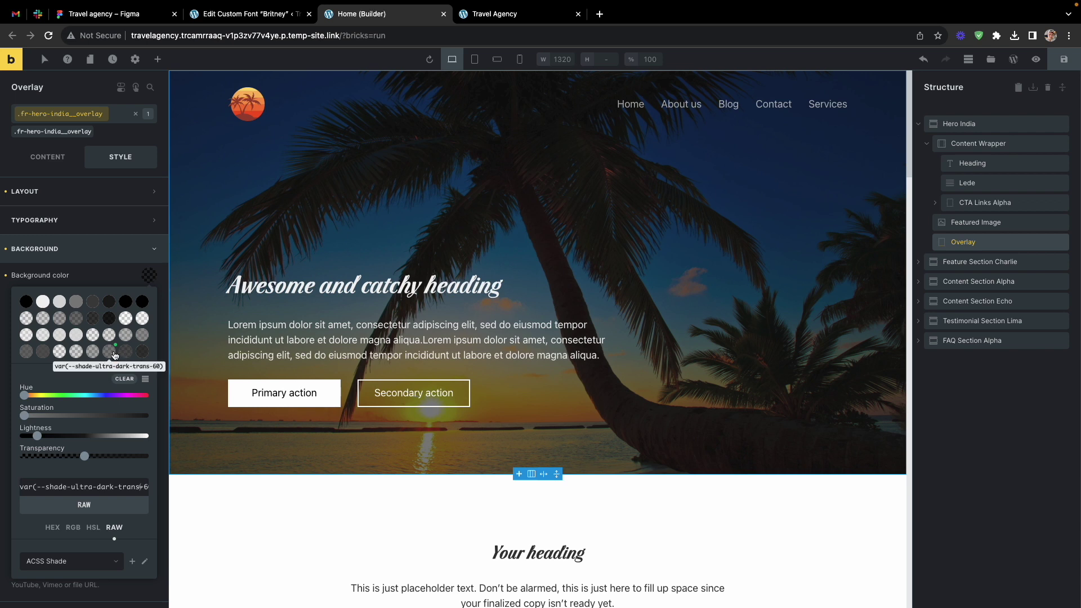
pyautogui.write('primary')
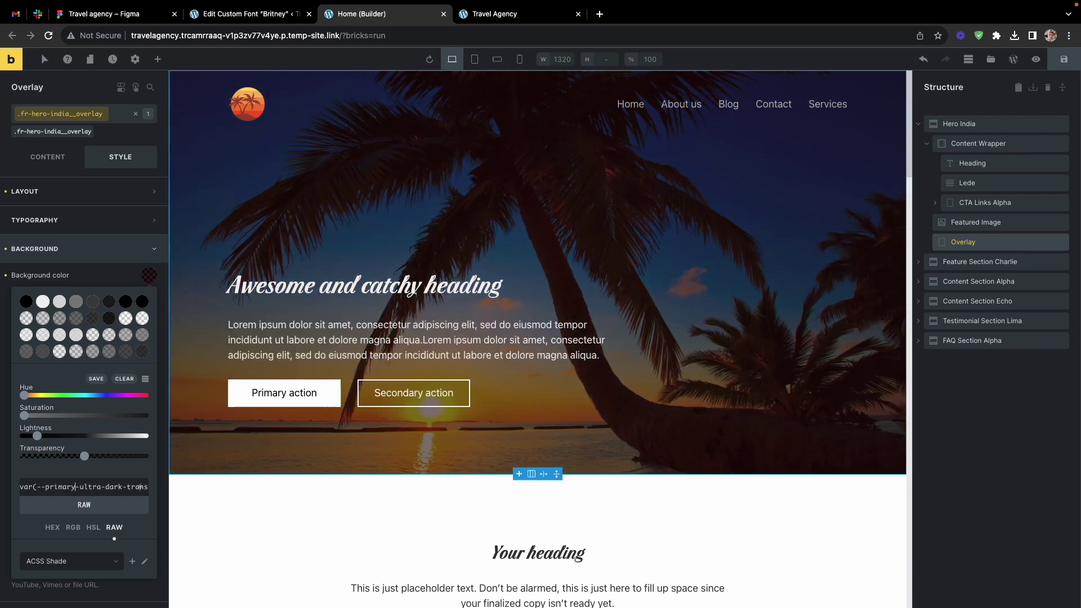
pyautogui.hotkey('ctrl', 'Tab')
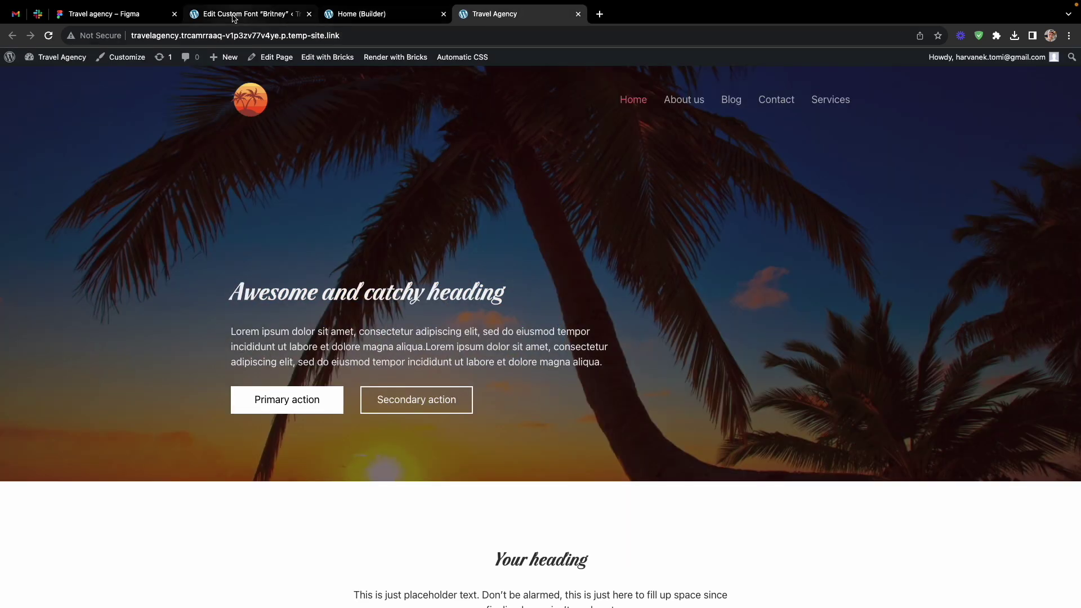
pyautogui.press('super+alt+i')
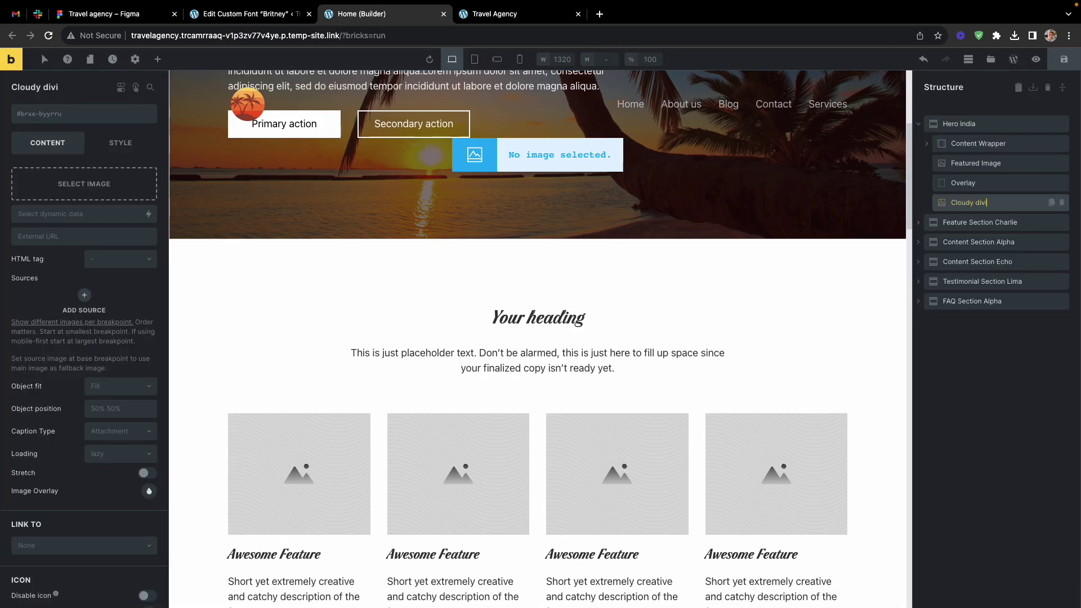
# - Switch to Figma and export the Dreamy clouds image from the website design as a PNG
pyautogui.click(113, 192)
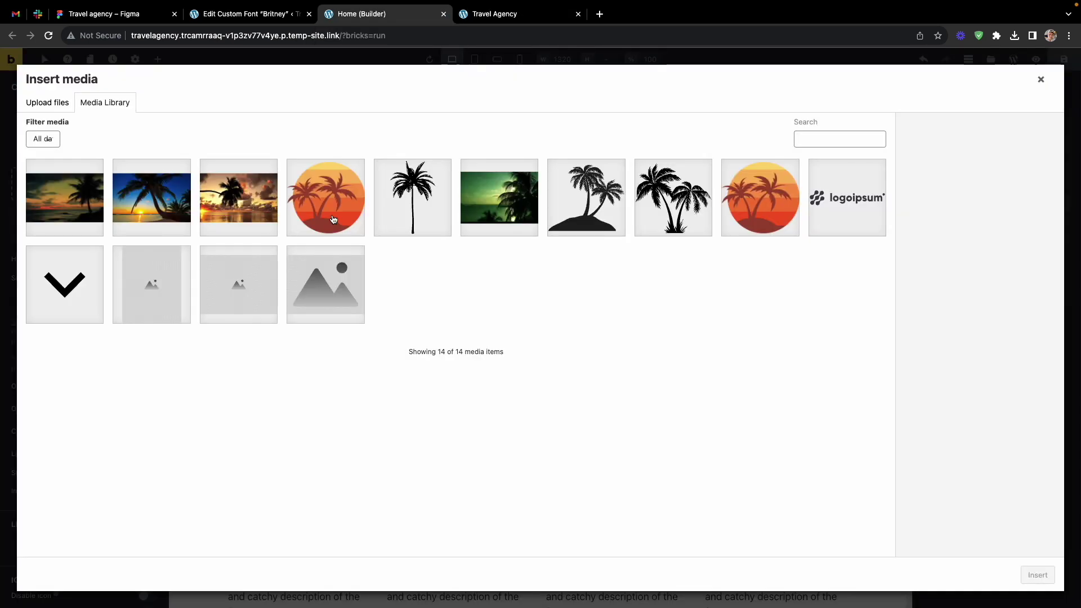
pyautogui.click(104, 14)
pyautogui.click(489, 306)
pyautogui.click(1067, 434)
pyautogui.click(1014, 474)
pyautogui.click(868, 369)
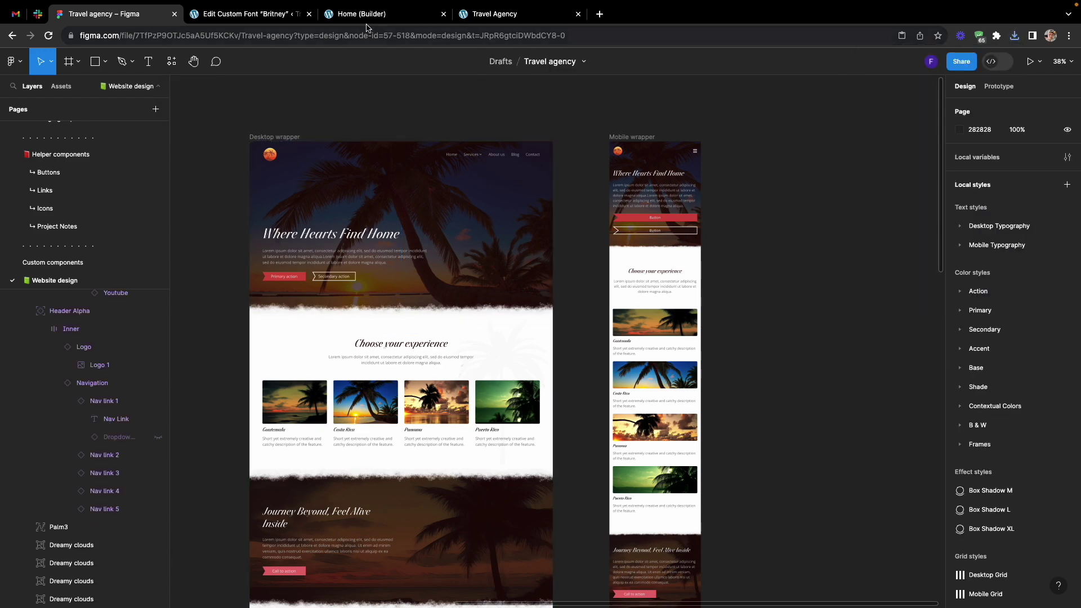
# - Return to the Bricks builder, upload Dreamy clouds.png and insert it into the Cloudy divider image element
pyautogui.click(354, 14)
pyautogui.click(540, 306)
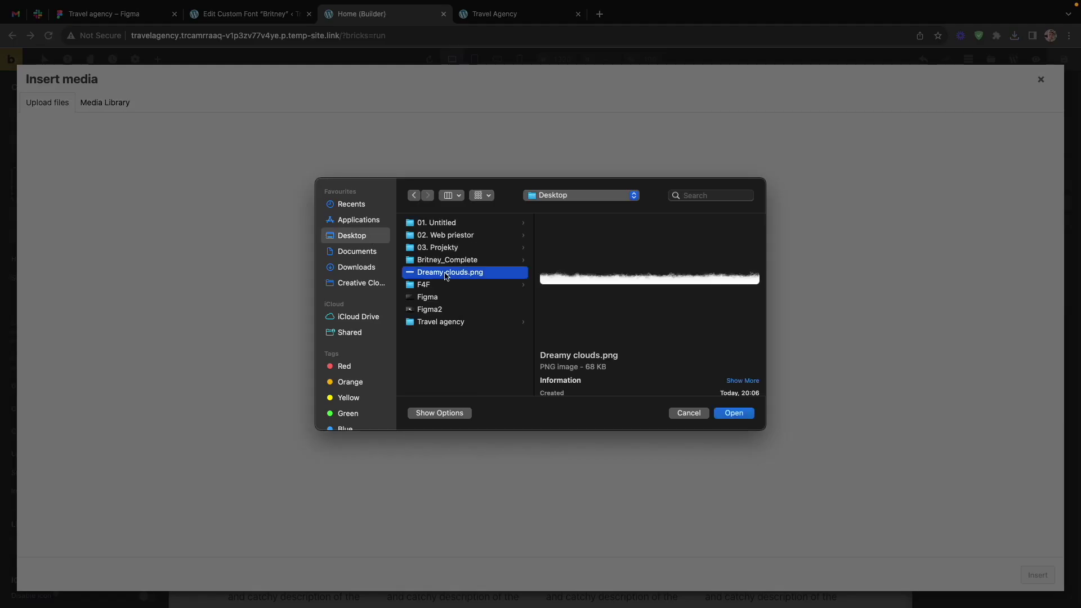
pyautogui.doubleClick(446, 274)
pyautogui.click(1037, 575)
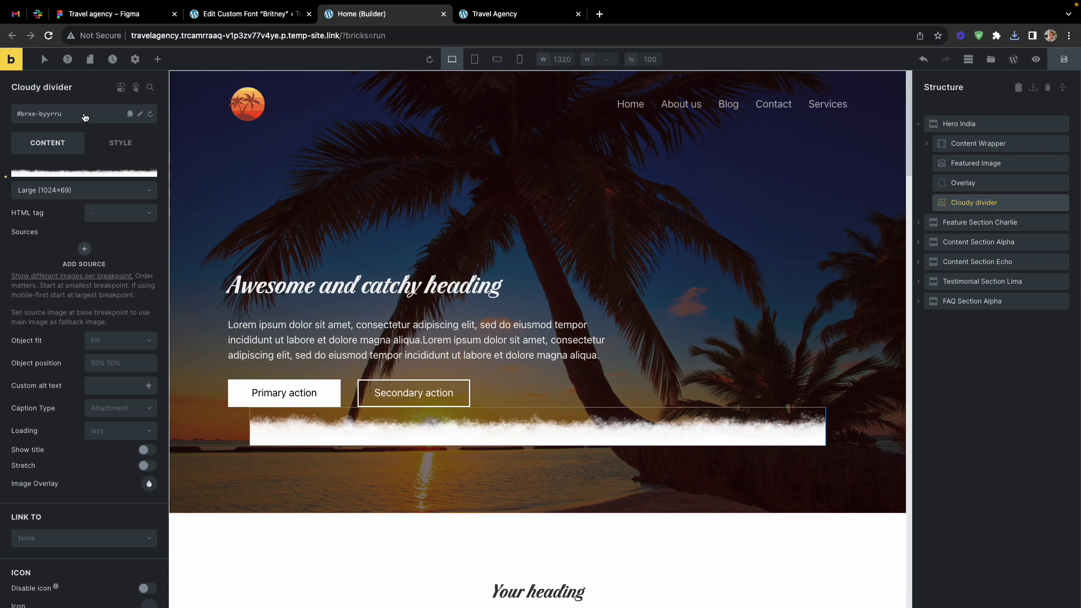
# - Give the Cloudy divider a dreamy-cloud-bottom class with 100% width and absolute position
pyautogui.click(84, 116)
pyautogui.write('dreamy-cloud-btm')
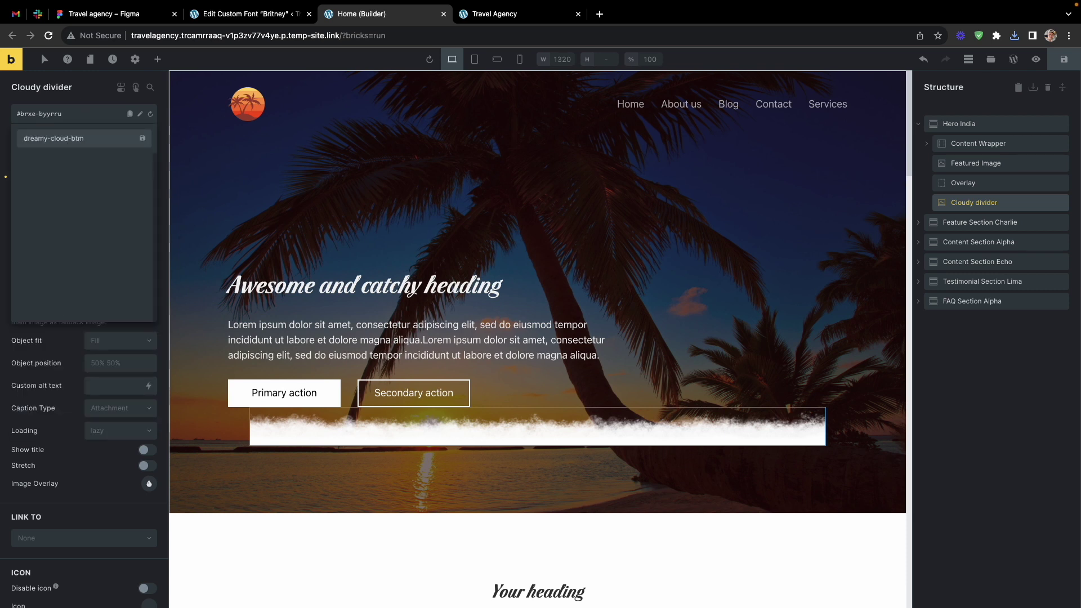
pyautogui.press('Return')
pyautogui.click(117, 158)
pyautogui.click(77, 195)
pyautogui.scroll(-4, 85, 281)
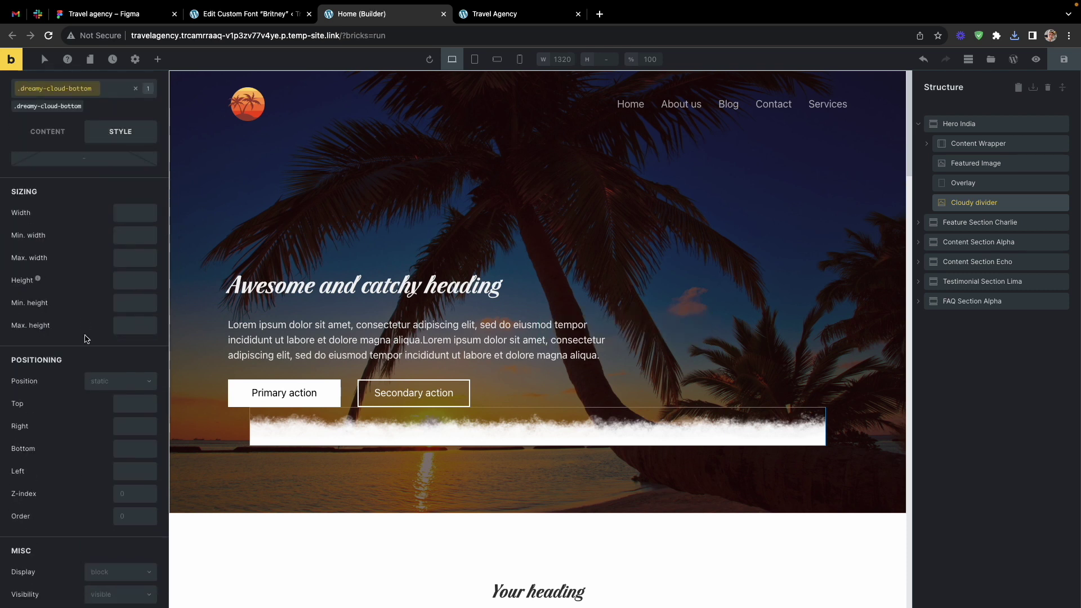
pyautogui.click(107, 314)
pyautogui.click(107, 365)
pyautogui.scroll(3, 108, 347)
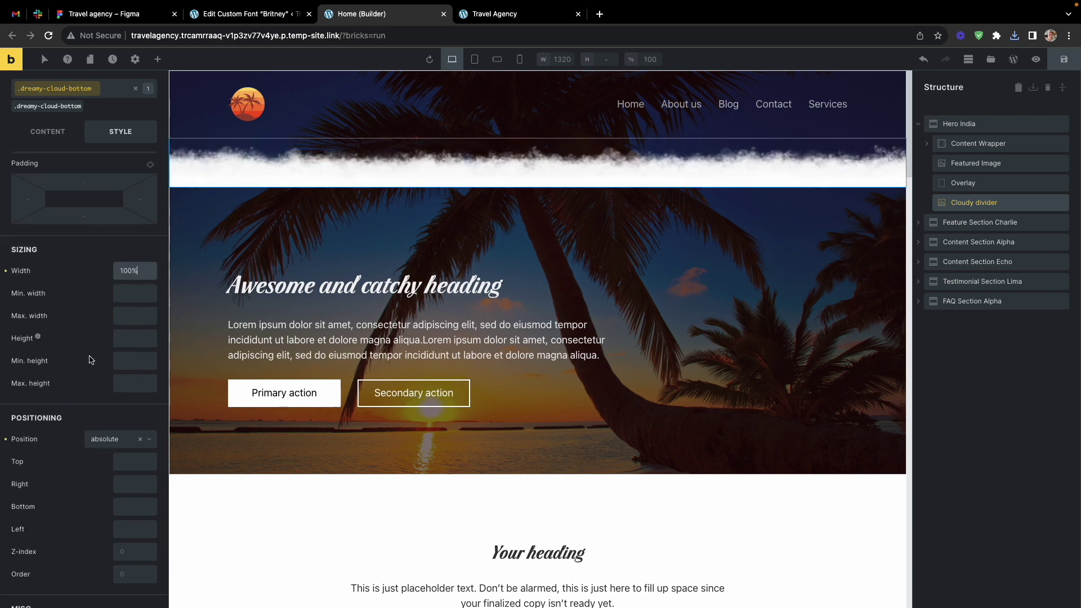
# - Set the Cloudy divider's bottom and left offsets to 0 and check the hero's lower edge on the reloaded front page
pyautogui.scroll(-3, 112, 360)
pyautogui.click(135, 375)
pyautogui.write('0')
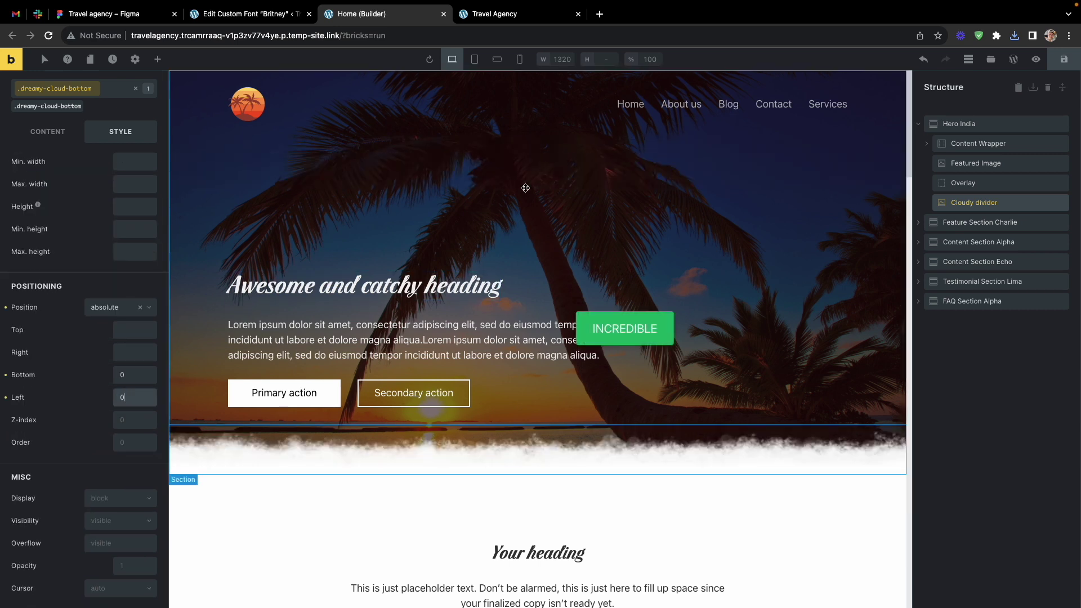
pyautogui.click(514, 13)
pyautogui.press('super+r')
pyautogui.scroll(-3, 567, 244)
pyautogui.scroll(3, 568, 245)
pyautogui.scroll(-3, 567, 245)
pyautogui.click(383, 14)
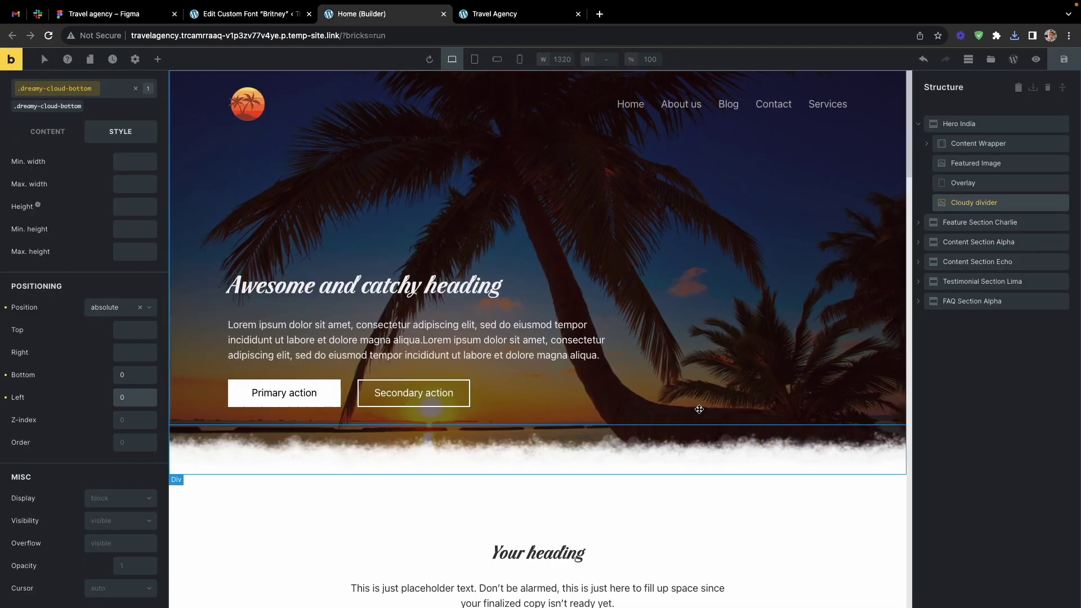
# - Change the Cloudy divider's offset to -1 and check the hero's cloud edge on the front page
pyautogui.press('BackSpace')
pyautogui.write('-1')
pyautogui.hotkey('ctrl', 'Tab')
pyautogui.hotkey('ctrl', 'shift', 'Tab')
pyautogui.hotkey('ctrl', 'Tab')
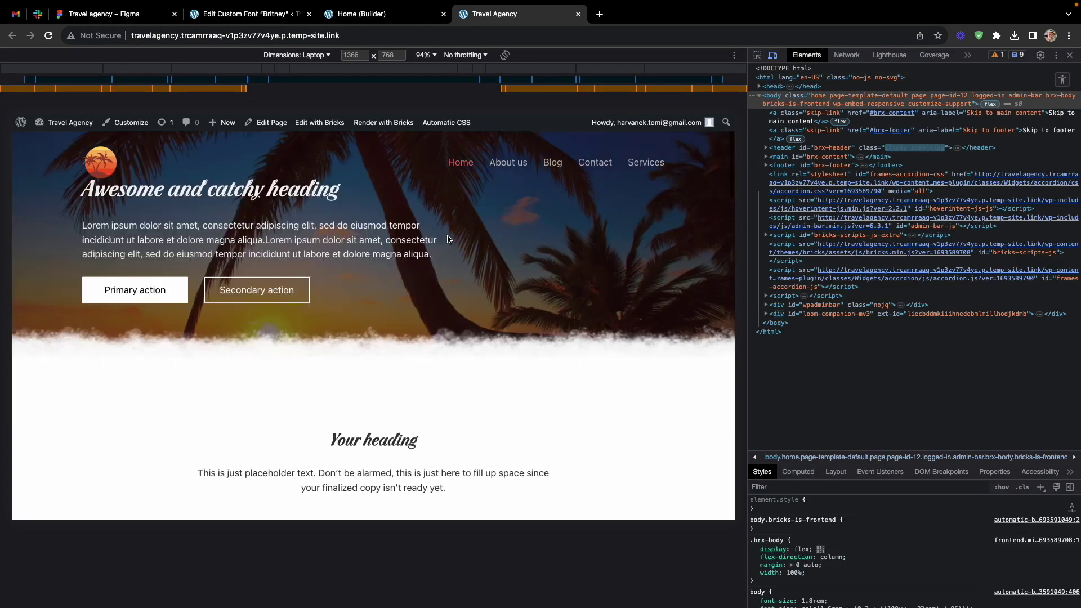
# - Switch to the Clippy CSS clip-path maker and choose the Right Chevron shape for the hero buttons
pyautogui.hotkey('ctrl', 'shift', 'Tab')
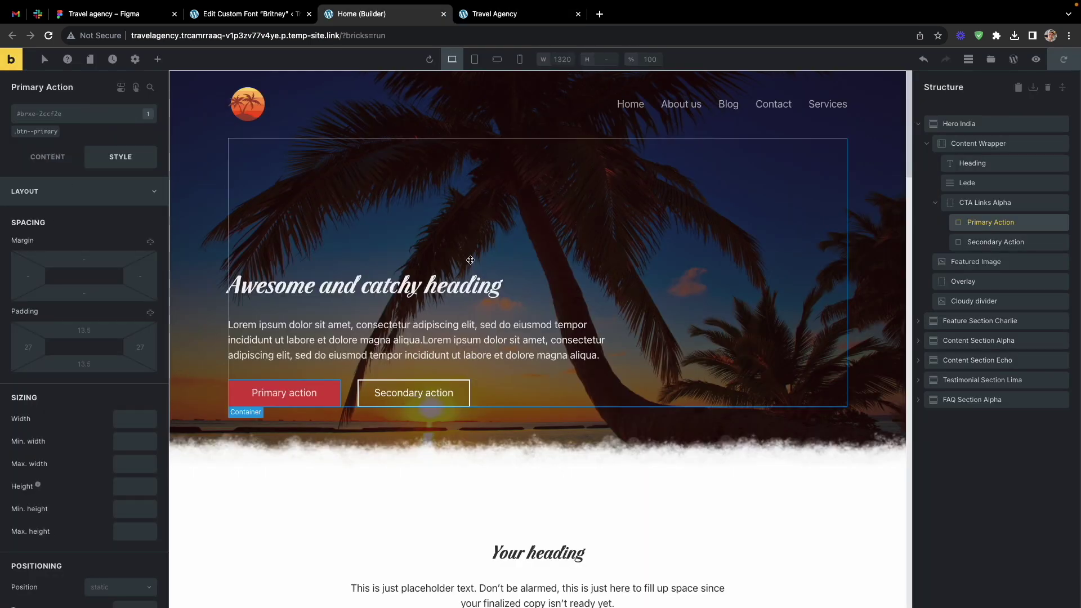
pyautogui.hotkey('ctrl', 'Tab')
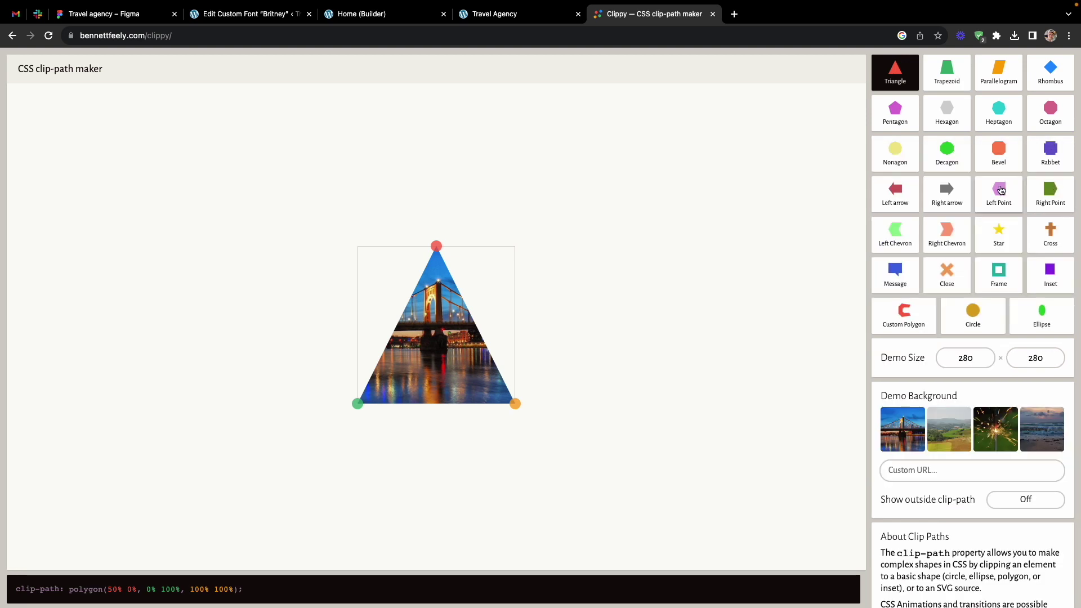
pyautogui.click(947, 231)
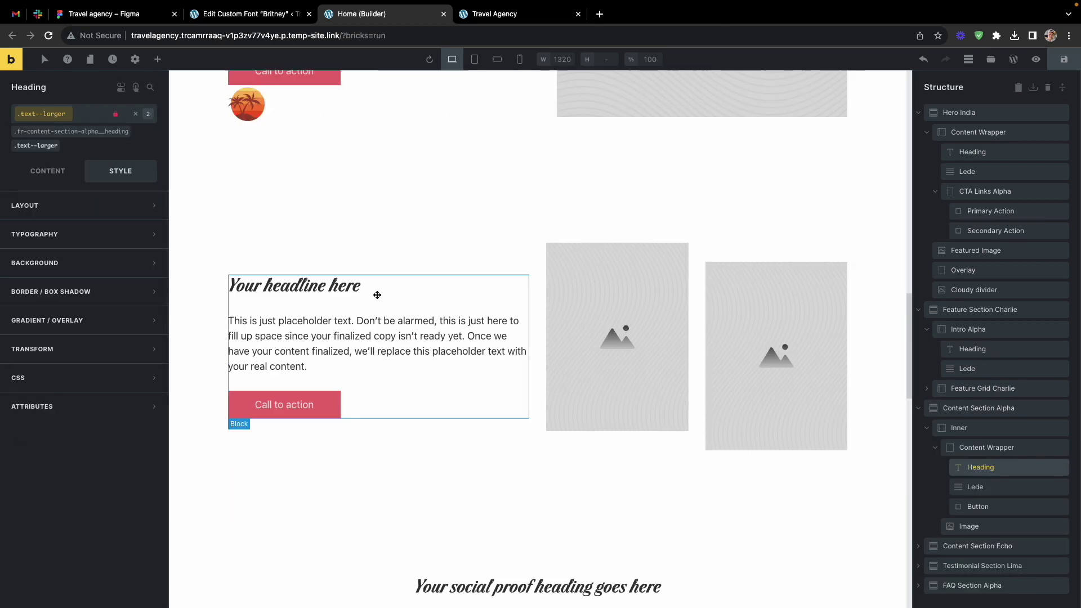
# - Add the text--larger class to the Frequently asked questions heading and check the heading sizes on the front page
pyautogui.scroll(-15, 366, 484)
pyautogui.click(366, 484)
pyautogui.click(367, 484)
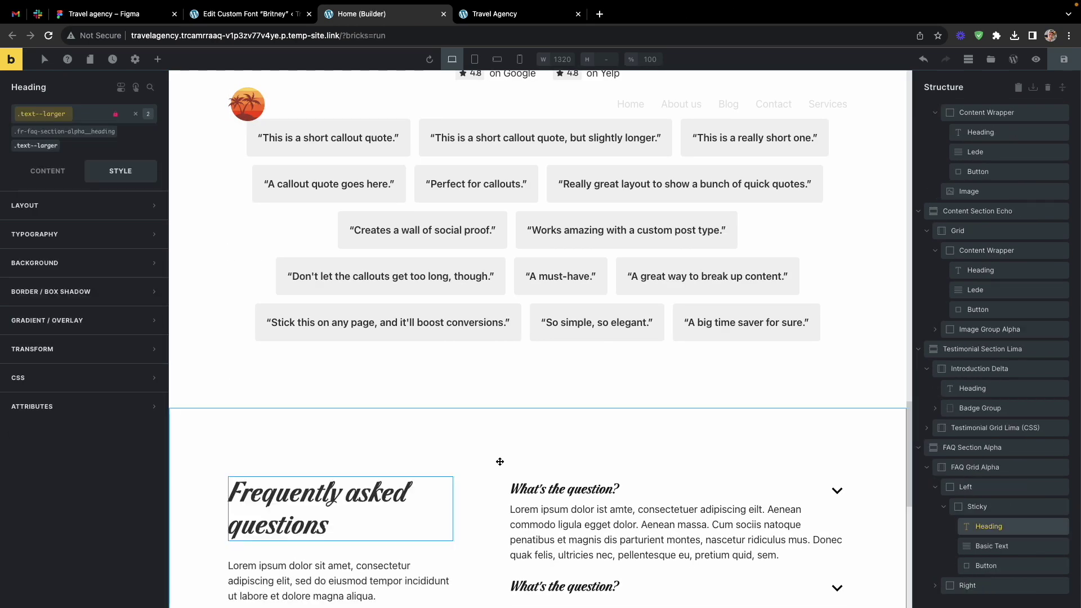
pyautogui.scroll(20, 499, 460)
pyautogui.click(521, 12)
pyautogui.scroll(-3, 627, 307)
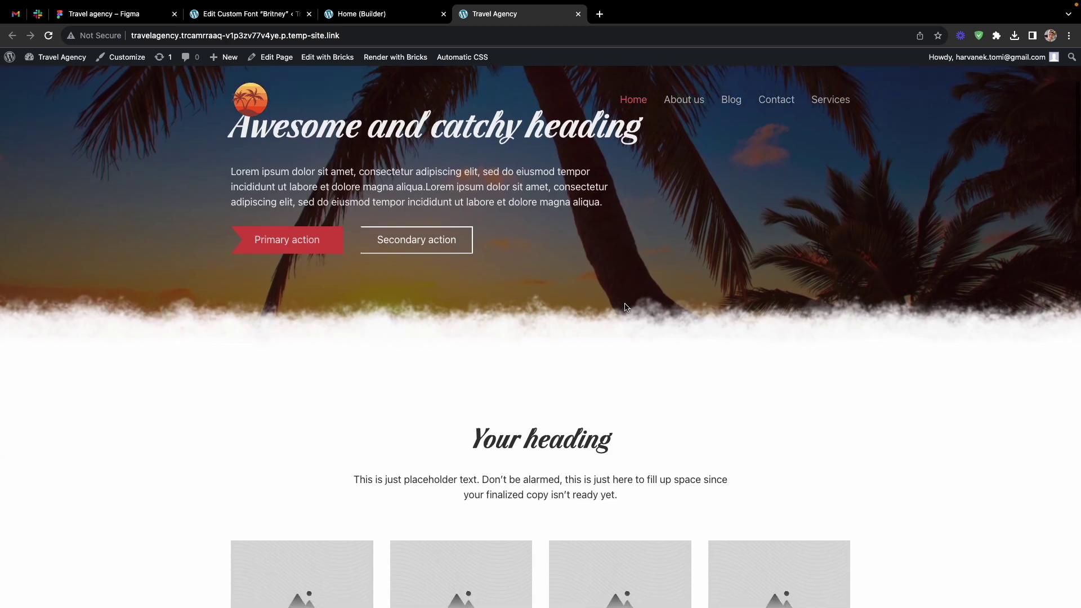
# - Replace the feature section's intro heading with "Choose your experience", copied from the Figma design
pyautogui.scroll(3, 535, 270)
pyautogui.scroll(-7, 436, 240)
pyautogui.click(249, 13)
pyautogui.click(358, 14)
pyautogui.click(104, 13)
pyautogui.doubleClick(606, 380)
pyautogui.press('super+c')
pyautogui.click(358, 13)
pyautogui.tripleClick(537, 216)
pyautogui.press('super+v')
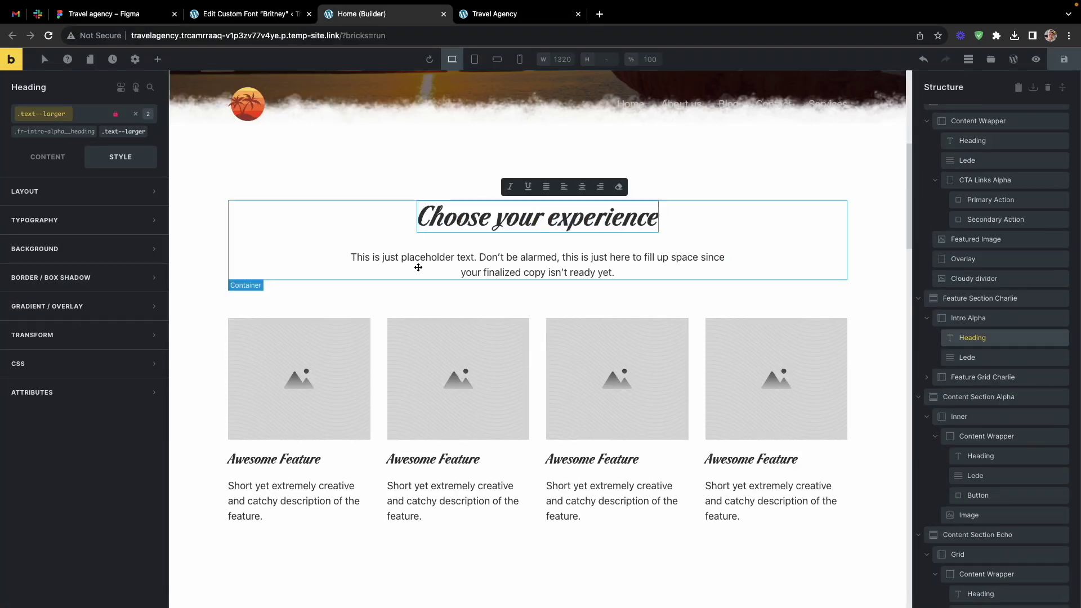
# - Round the corners of the feature card images through their shared image class and set the overflow to hidden
pyautogui.scroll(-1, 419, 267)
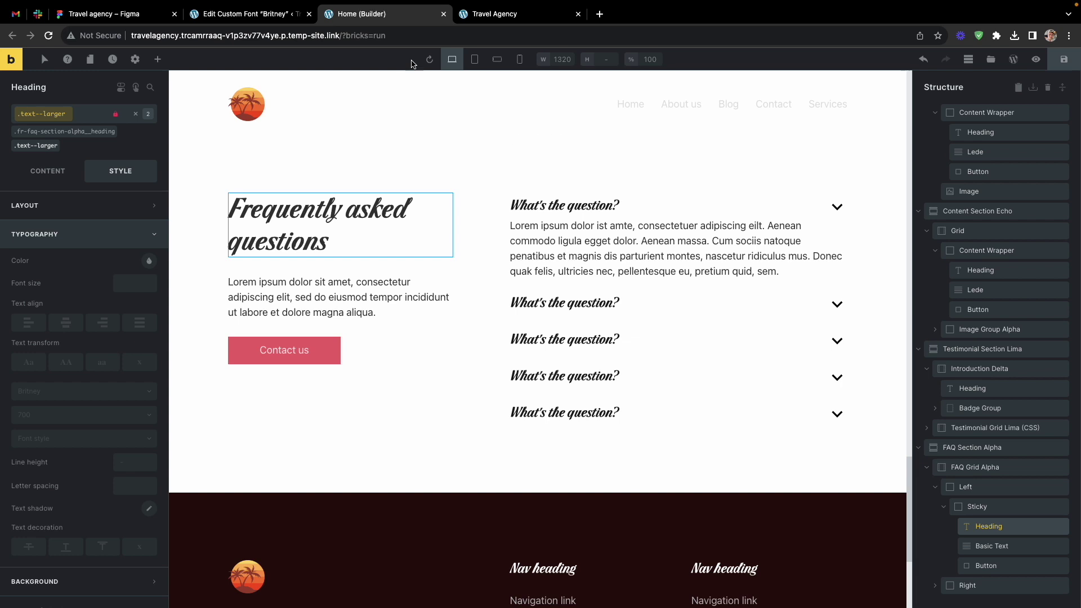
pyautogui.scroll(20, 411, 210)
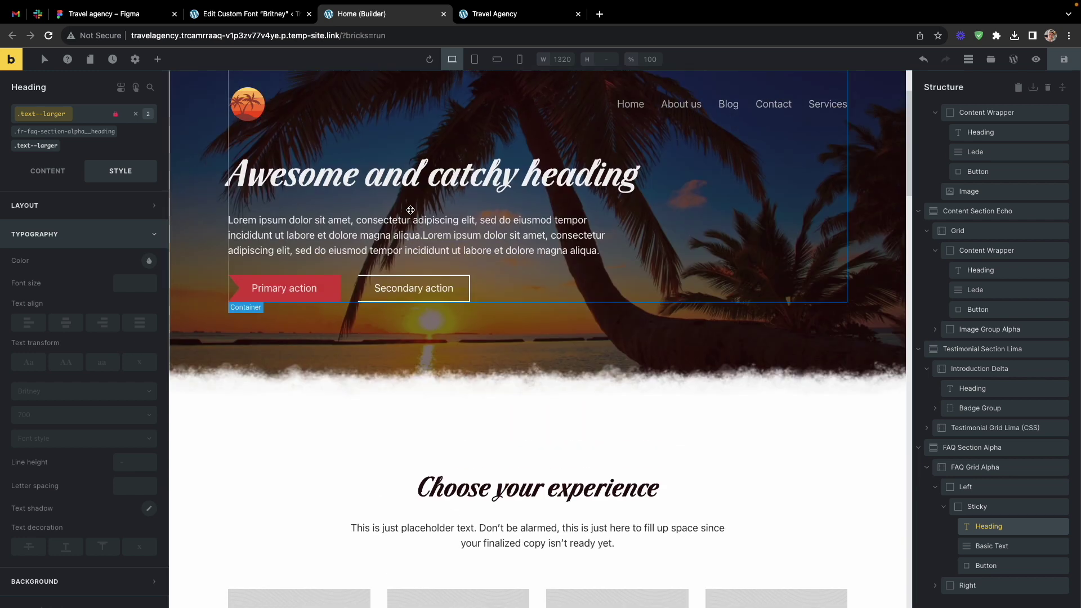
pyautogui.scroll(2, 411, 210)
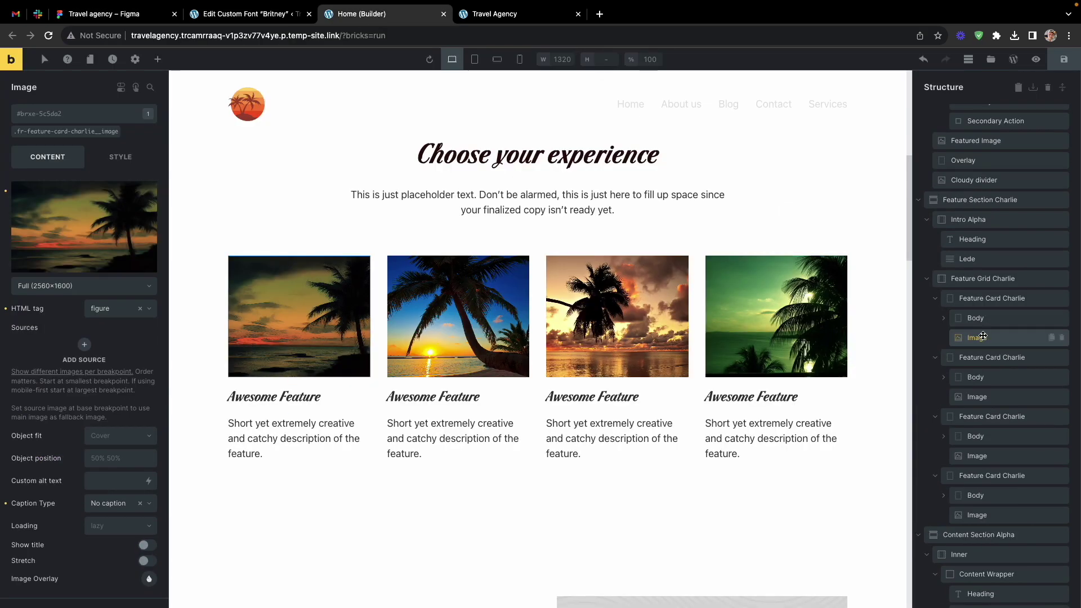
pyautogui.click(116, 161)
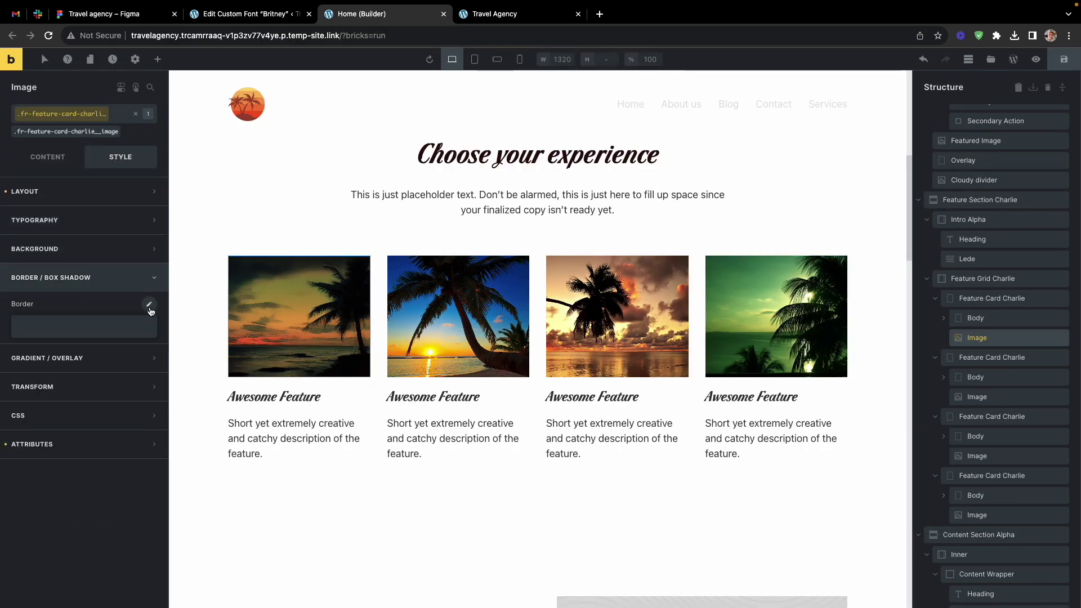
pyautogui.click(149, 304)
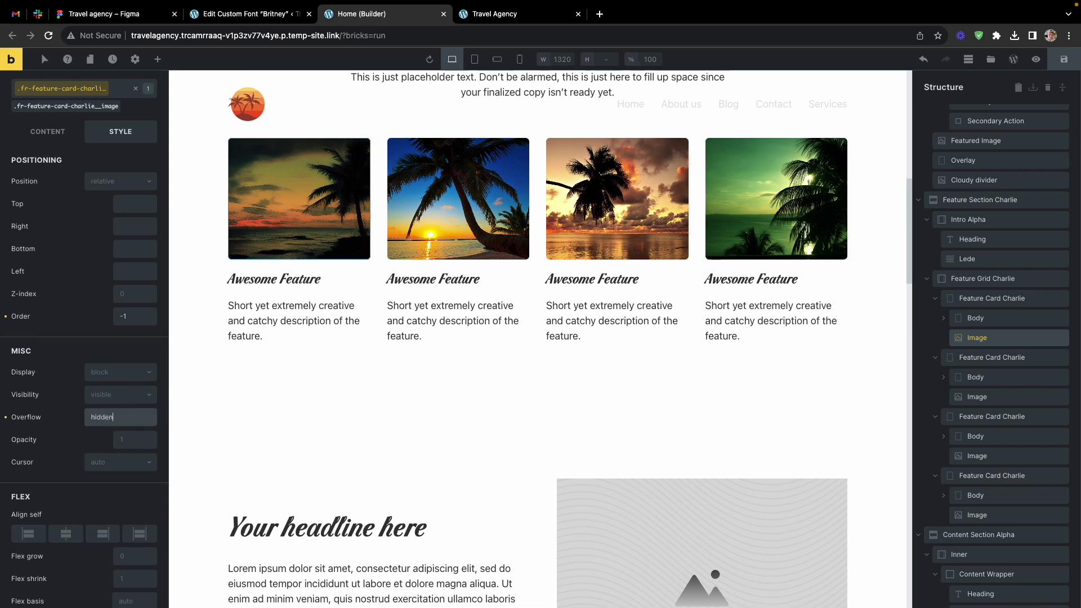
pyautogui.click(309, 203)
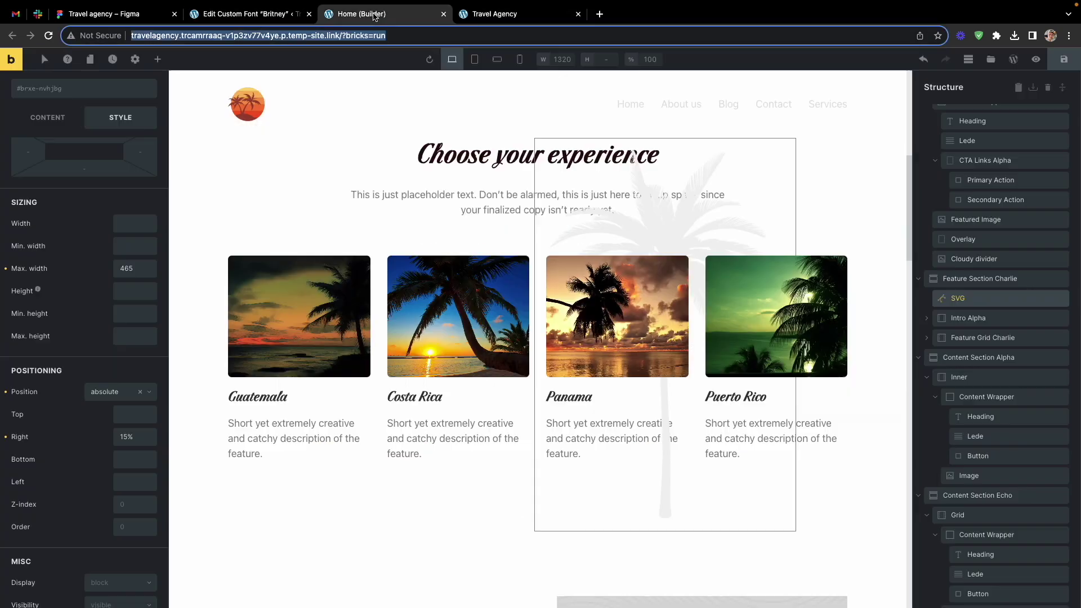
# - Duplicate the hero's Cloudy divider and move the copy into Content Section Alpha
pyautogui.click(517, 14)
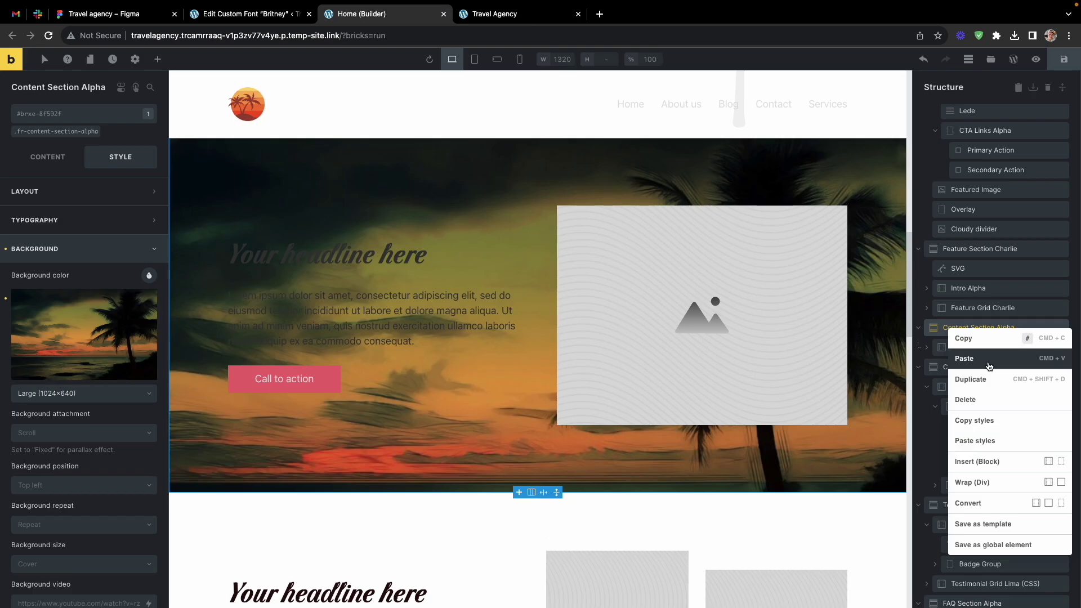
pyautogui.click(965, 357)
pyautogui.click(976, 301)
pyautogui.press('super+d')
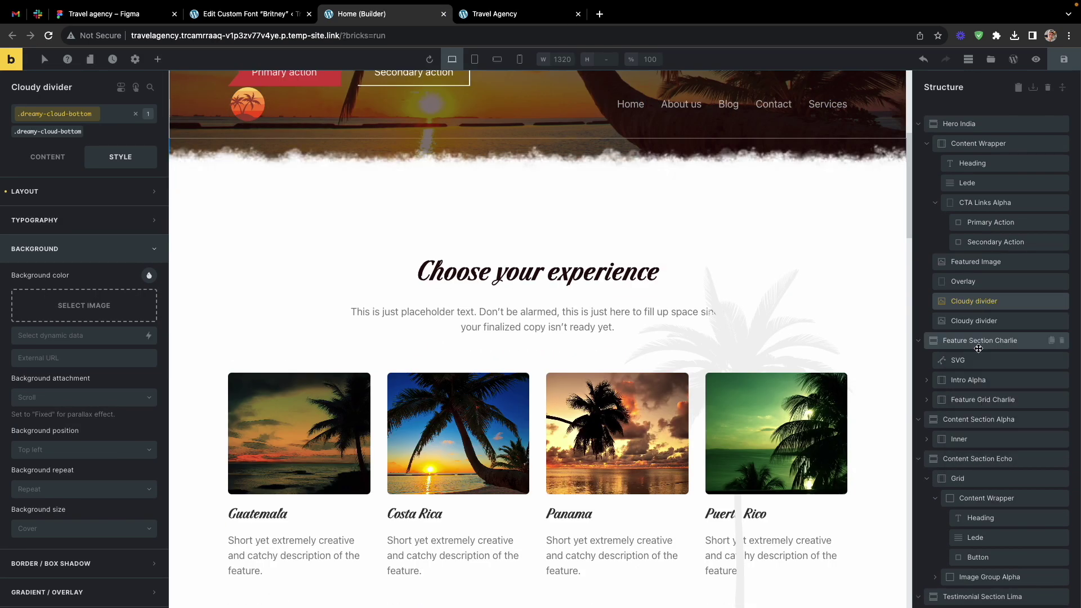
pyautogui.scroll(-6, 811, 324)
pyautogui.click(811, 324)
pyautogui.moveTo(975, 229); pyautogui.dragTo(972, 349)
pyautogui.scroll(-9, 758, 374)
# - Add the relative class to Content Section Alpha
pyautogui.click(982, 309)
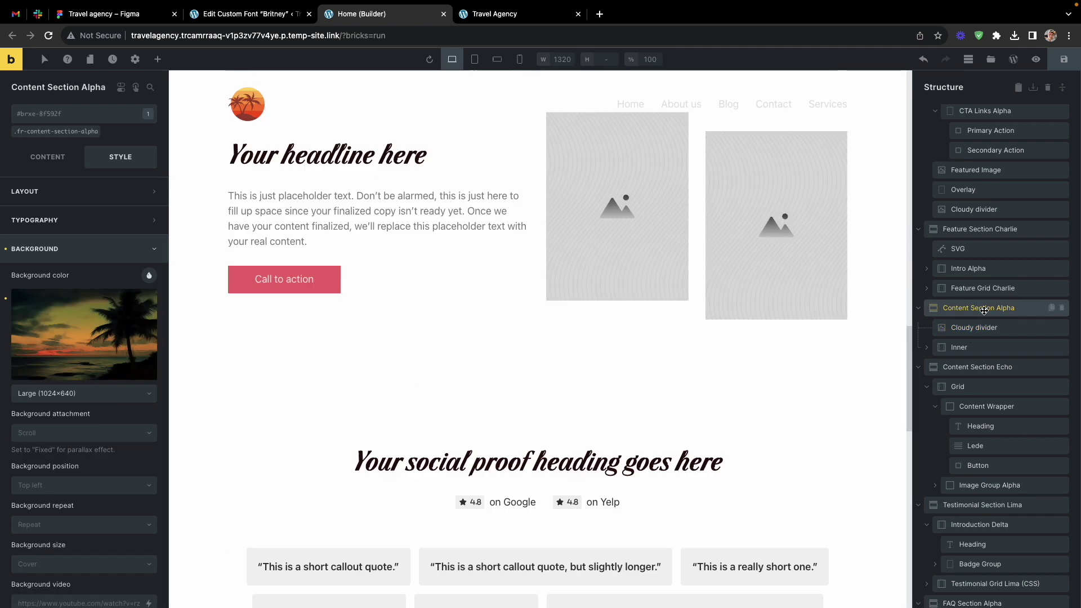
pyautogui.click(96, 118)
pyautogui.write('relat')
pyautogui.press('Return')
# - Rotate the top Cloudy divider of Content Section Alpha by 180 degrees
pyautogui.click(974, 327)
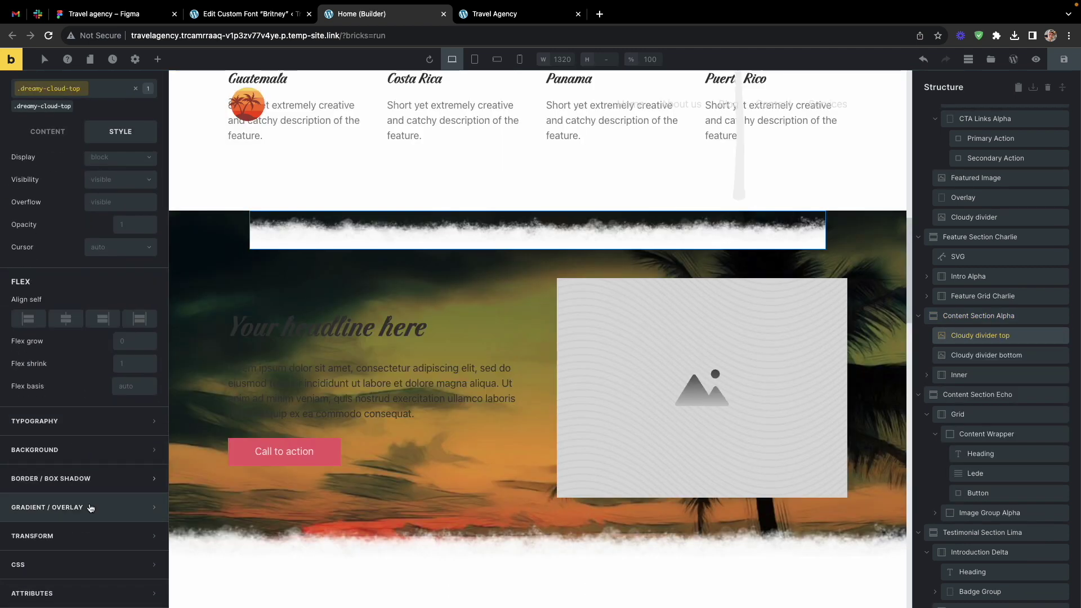
pyautogui.click(90, 535)
pyautogui.click(148, 361)
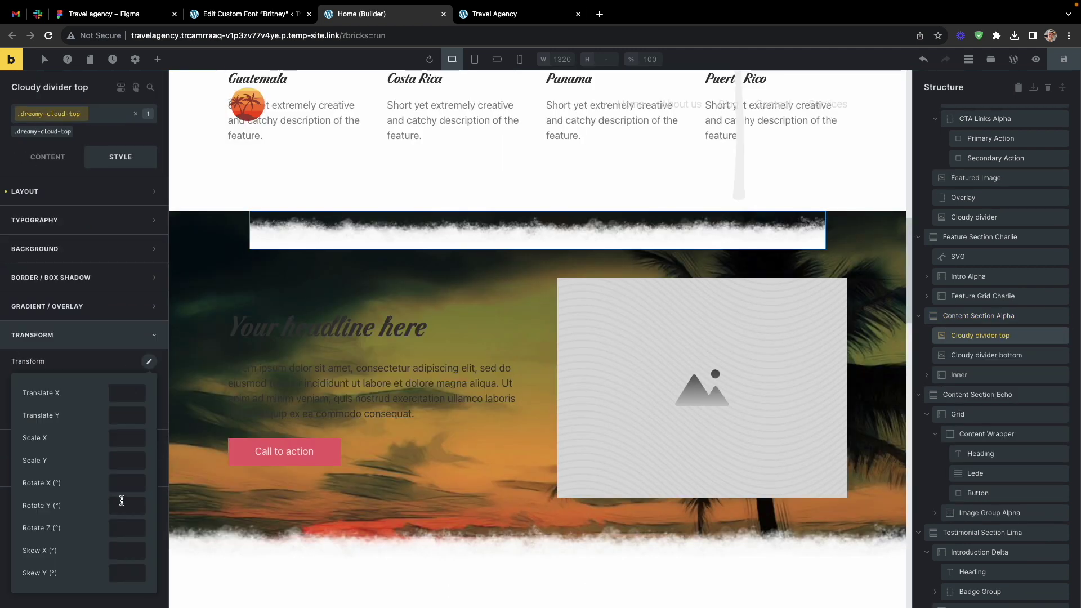
pyautogui.write('180')
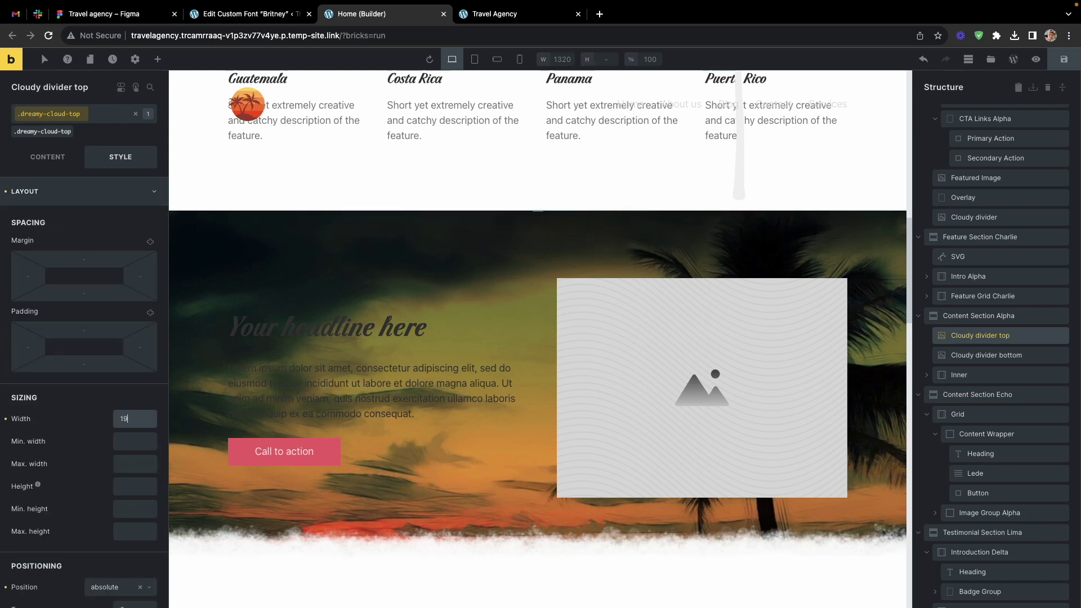
# - Set the top Cloudy divider's width to 100% and its top offset to 0
pyautogui.write('0%')
pyautogui.scroll(-2, 134, 483)
pyautogui.click(133, 571)
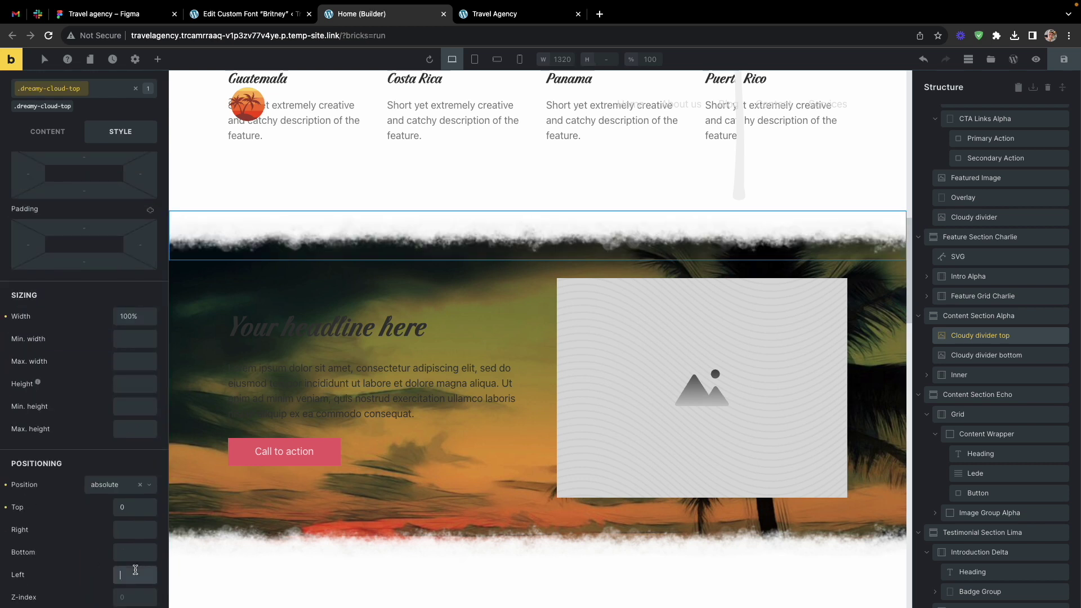
# - Add the text--white class to the Content Section Alpha heading
pyautogui.click(283, 327)
pyautogui.click(58, 171)
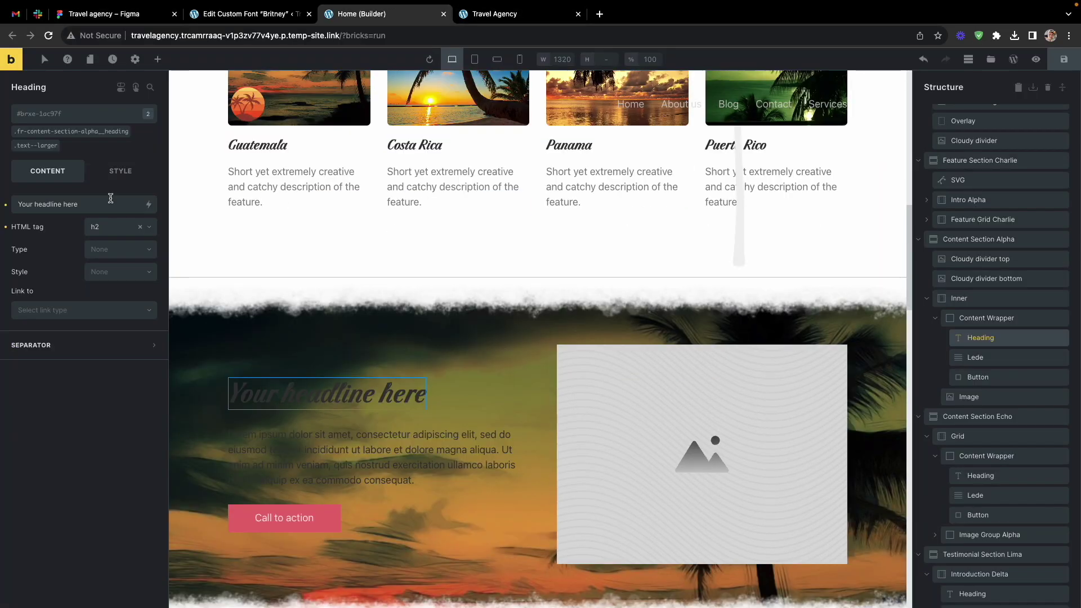
pyautogui.write('text.w')
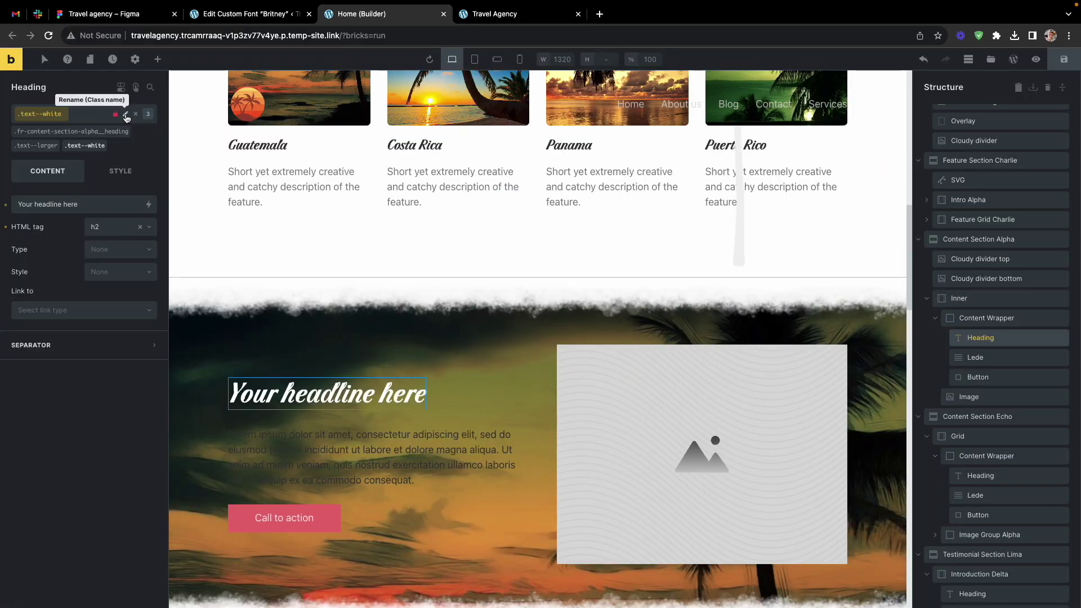
# - Add the text--white class to the Frequently asked questions heading
pyautogui.scroll(-20, 413, 495)
pyautogui.click(332, 363)
pyautogui.click(87, 114)
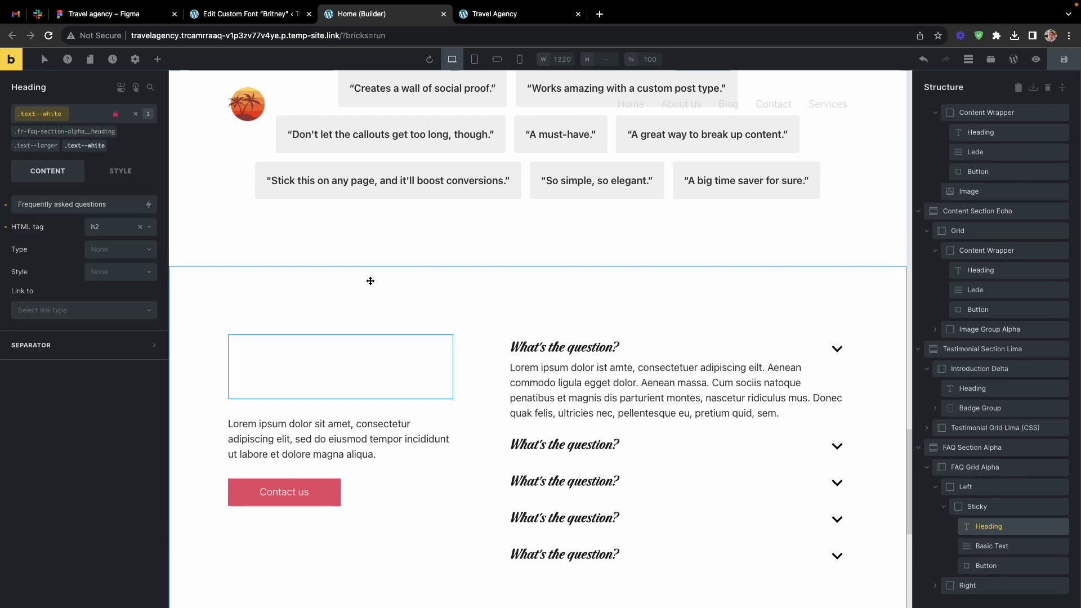
# - Check the hero lede's classes and open the overlay colour of Content Section Alpha for editing
pyautogui.scroll(15, 371, 280)
pyautogui.click(357, 310)
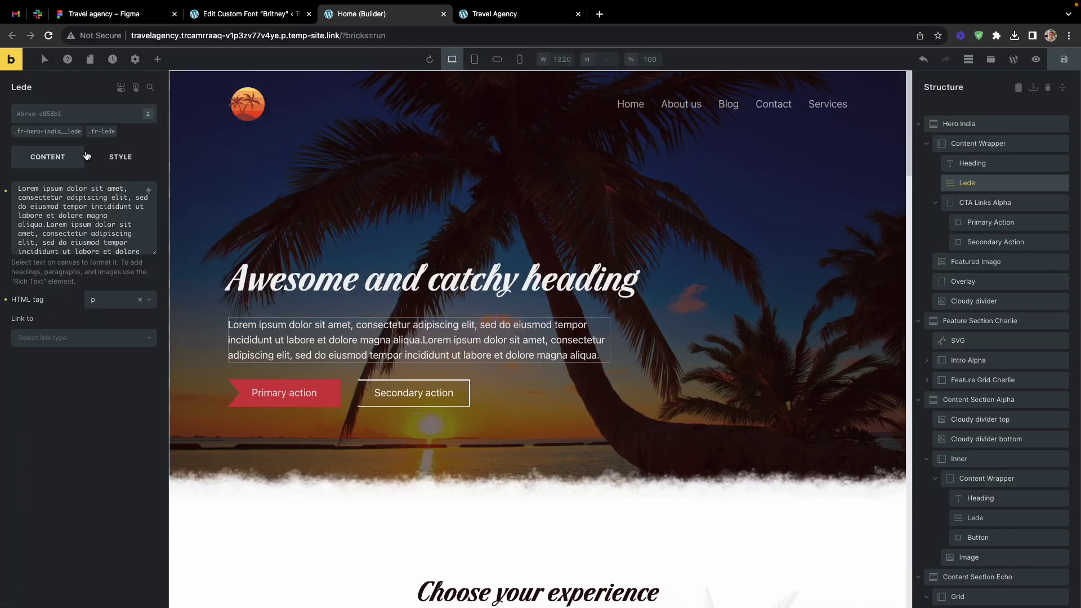
pyautogui.scroll(-15, 310, 403)
pyautogui.scroll(8, 310, 404)
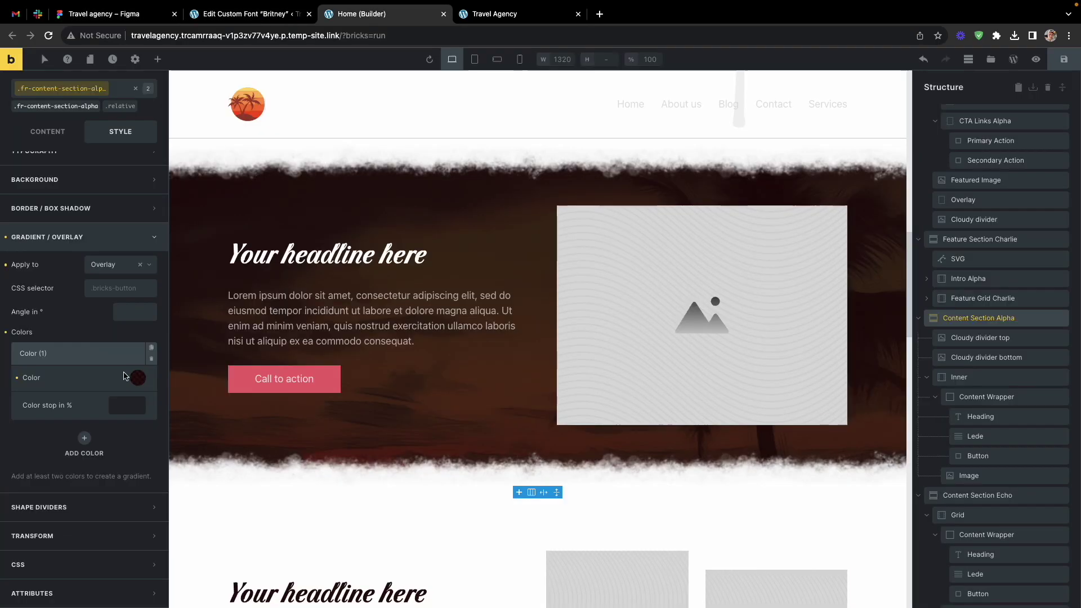
pyautogui.click(137, 378)
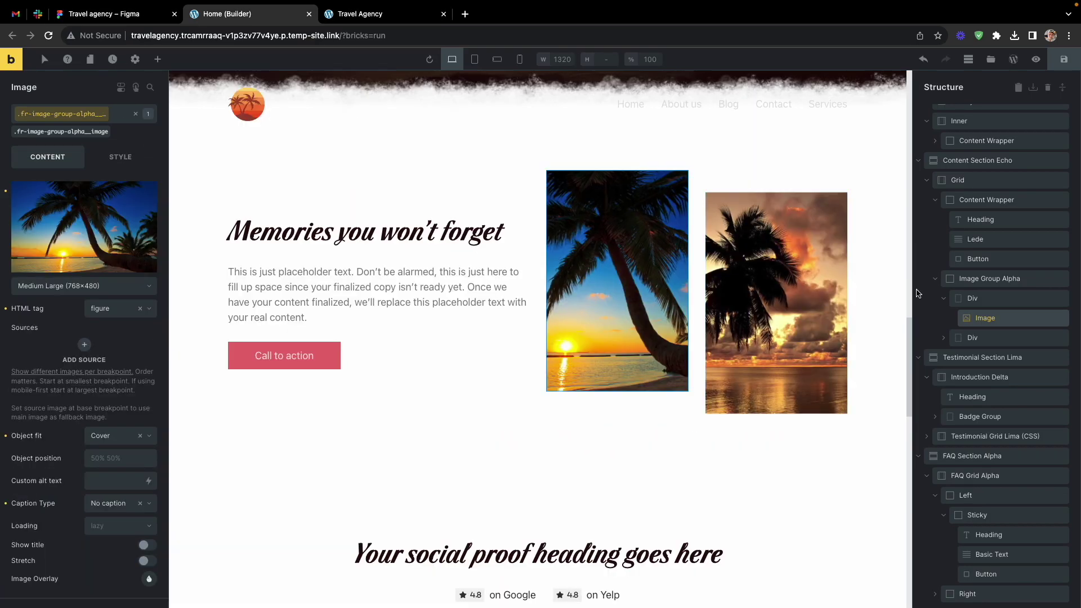
# - Check the image corners in the Figma design and give the Image Group Alpha images a border radius of var(--radius-s)
pyautogui.click(120, 156)
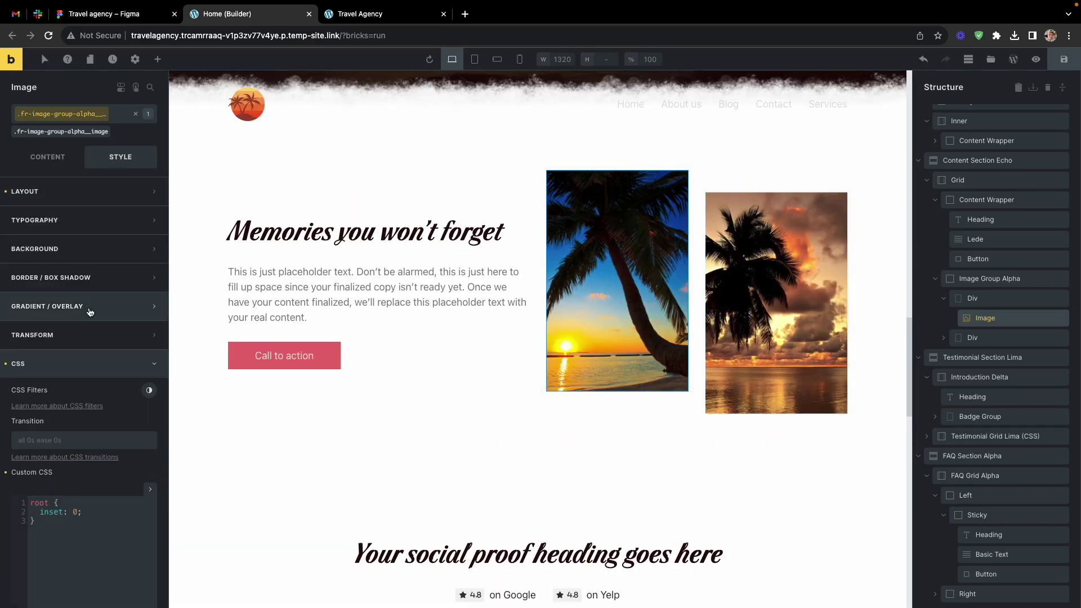
pyautogui.click(139, 14)
pyautogui.click(612, 286)
pyautogui.hotkey('ctrl', '/')
pyautogui.press('Return')
pyautogui.click(220, 111)
pyautogui.hotkey('ctrl', 'Tab')
pyautogui.write('-radius-s)')
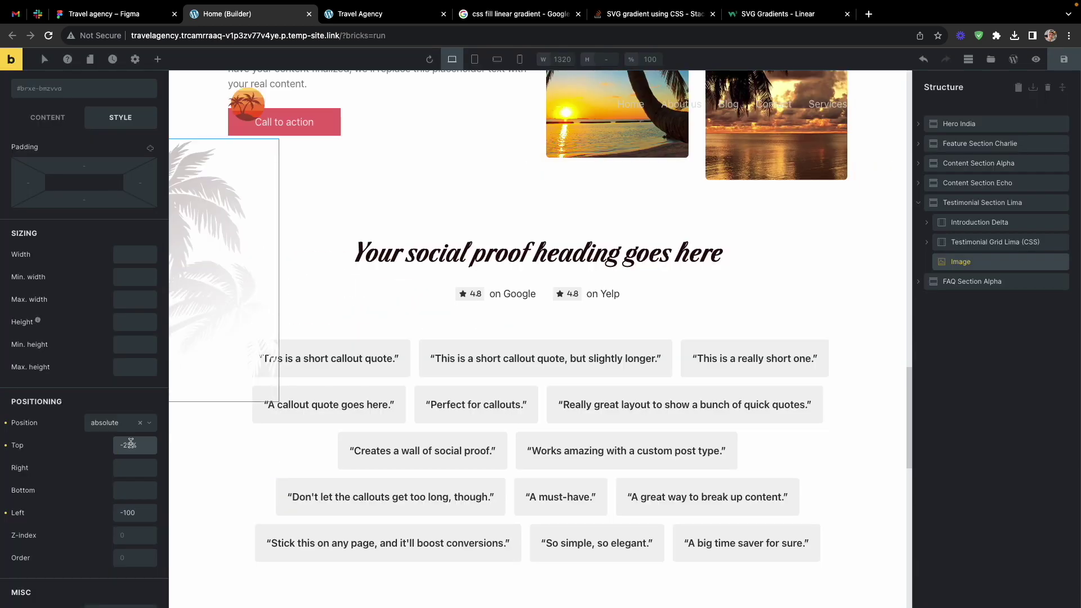
# - Place the palm image first inside Testimonial Section Lima and set its z-index to -1
pyautogui.click(978, 242)
pyautogui.click(960, 221)
pyautogui.click(76, 113)
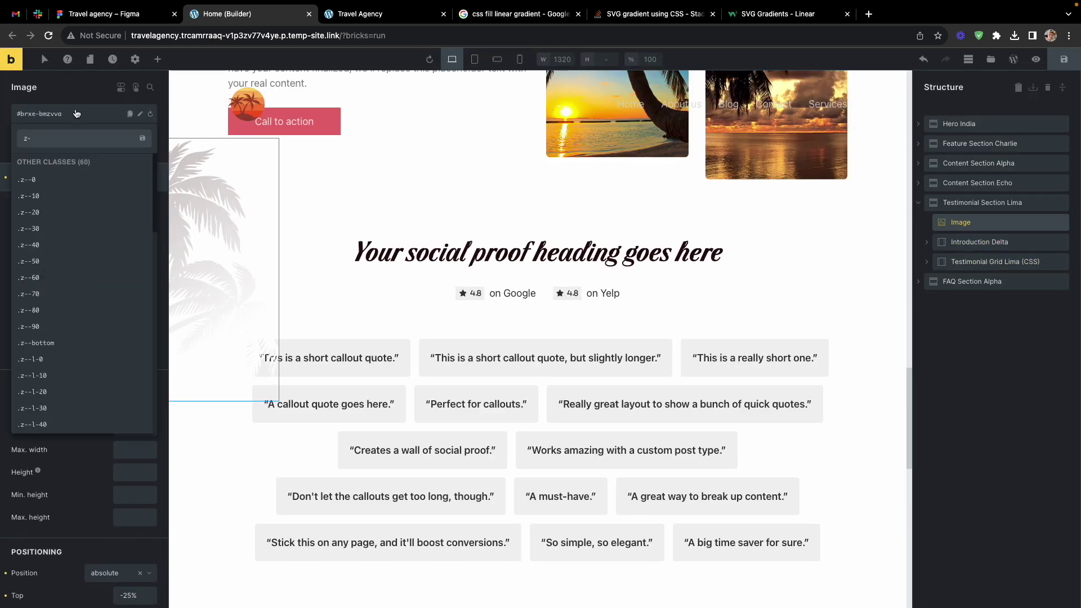
pyautogui.click(75, 185)
pyautogui.scroll(-5, 75, 207)
pyautogui.click(135, 364)
pyautogui.write('-1')
# - Duplicate the testimonial palm image and replace the copy's top and left offsets with a right offset of -20%
pyautogui.press('super+d')
pyautogui.click(55, 145)
pyautogui.click(121, 142)
pyautogui.scroll(-1, 143, 442)
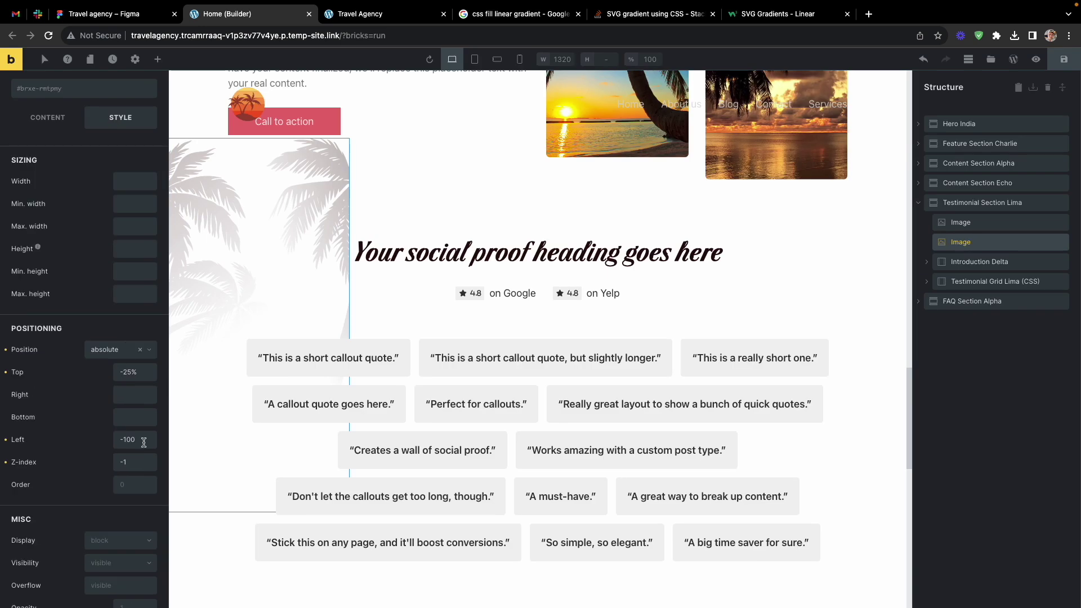
pyautogui.scroll(-2, 427, 309)
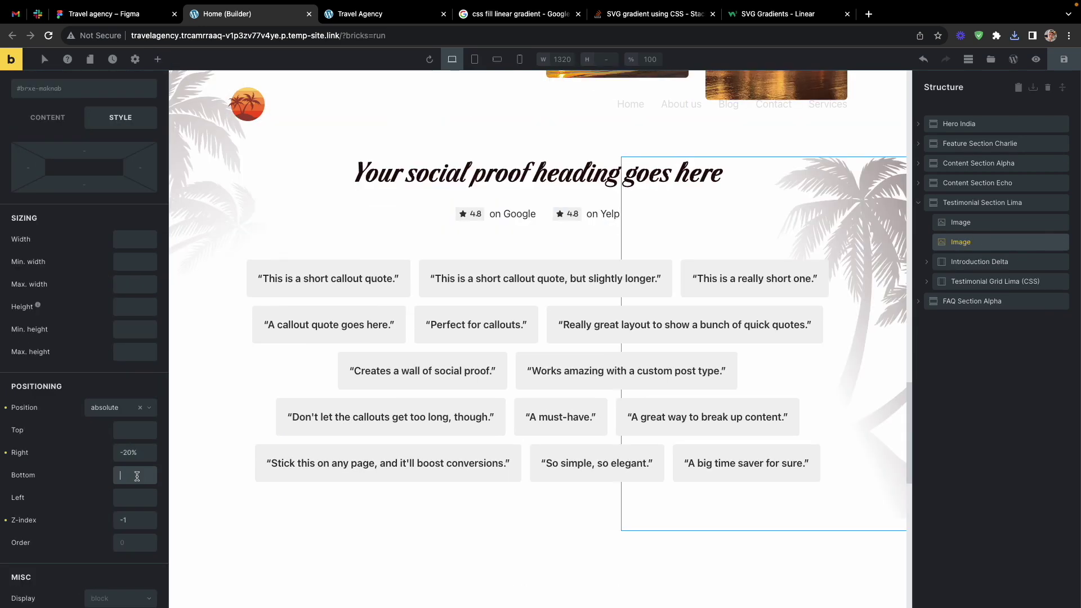
# - Set the second palm image's bottom offset to -30% and right offset to -10%, comparing with the Figma design and the front page
pyautogui.click(104, 13)
pyautogui.hotkey('ctrl', 'Tab')
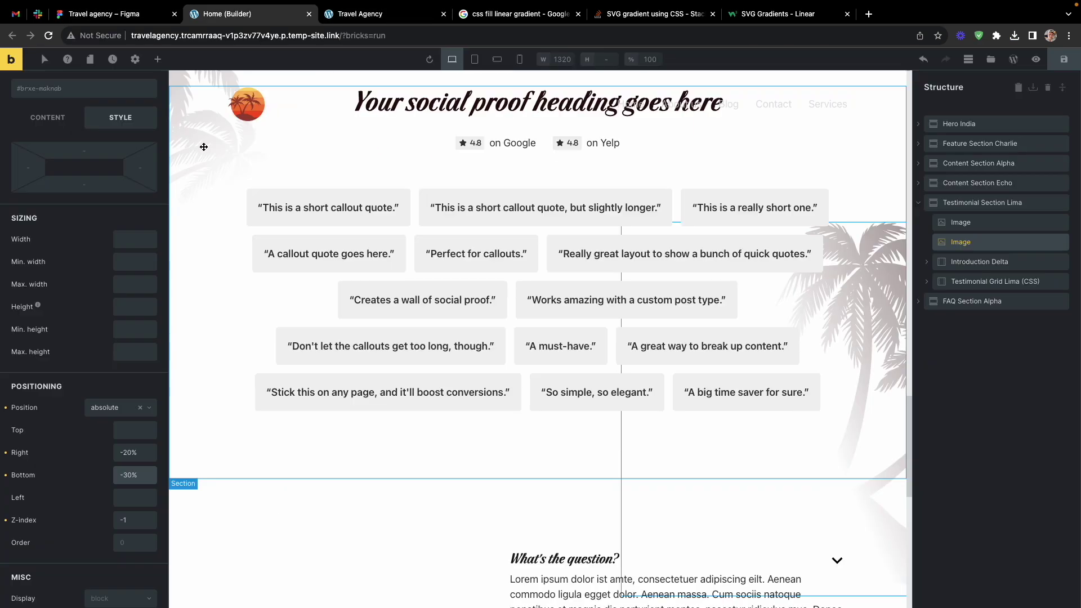
pyautogui.tripleClick(135, 452)
pyautogui.write('-5%')
pyautogui.click(360, 13)
pyautogui.press('super+r')
pyautogui.click(242, 13)
pyautogui.write('-10%')
pyautogui.press('super+s')
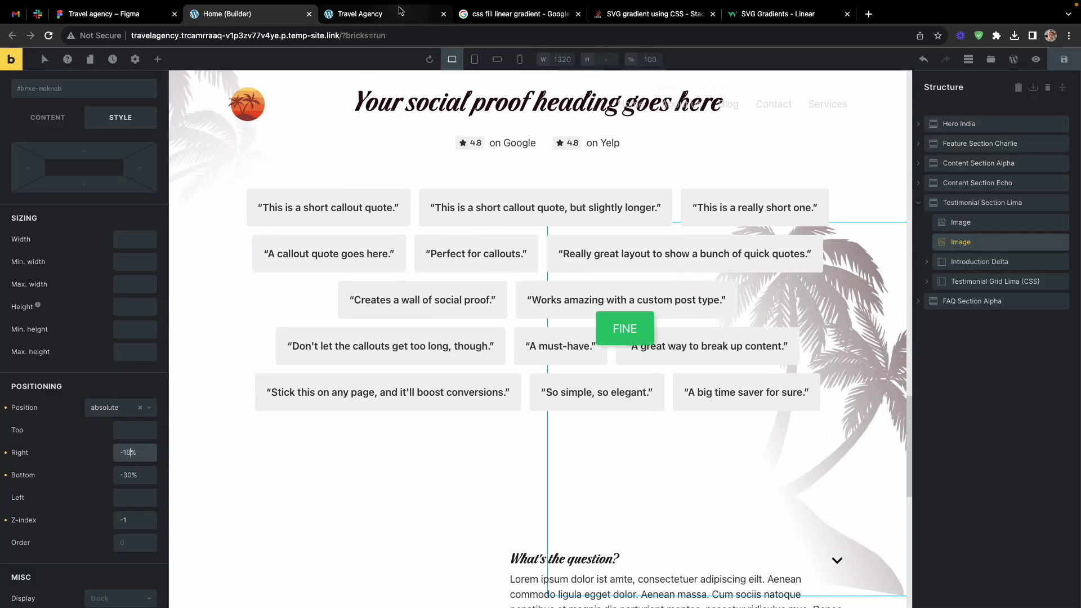
# - Try an offset of -5% on the first palm image, change it to 0 and check the front page
pyautogui.click(960, 222)
pyautogui.write('-5%')
pyautogui.click(361, 13)
pyautogui.click(242, 13)
pyautogui.write('0')
pyautogui.press('super+s')
pyautogui.click(360, 13)
pyautogui.click(242, 14)
# - Set Testimonial Section Lima's top padding to the XXL section spacing variable and check the reloaded front page
pyautogui.click(270, 267)
pyautogui.click(981, 203)
pyautogui.click(84, 331)
pyautogui.write('var(--xxl)')
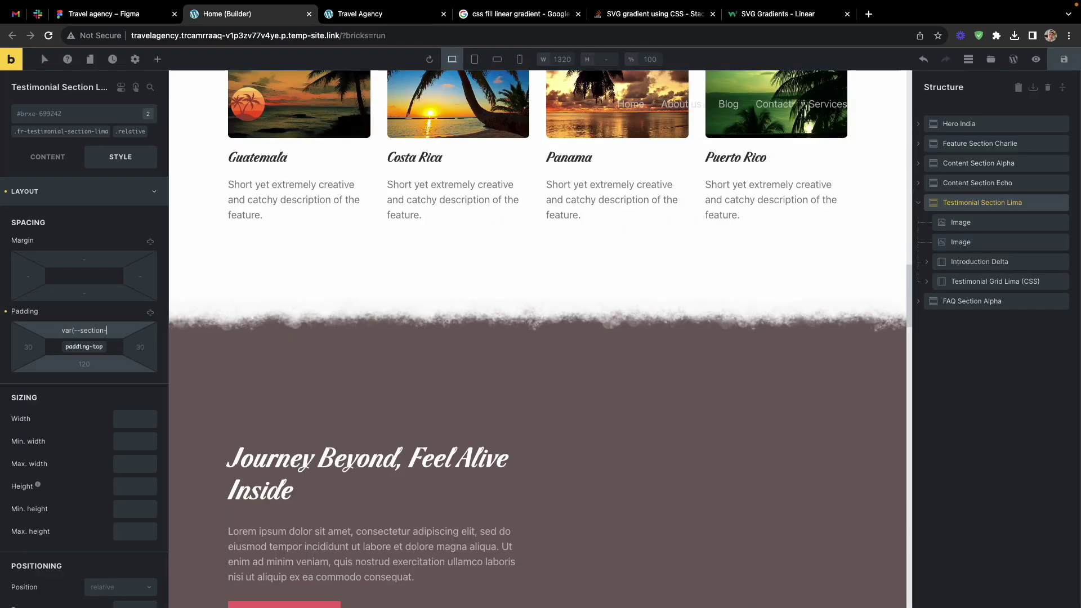
pyautogui.press('super+s')
pyautogui.click(360, 13)
pyautogui.press('super+r')
pyautogui.scroll(-7, 482, 332)
# - Give the rating badge icon a red colour and a light background, comparing it with the Figma design
pyautogui.hotkey('ctrl', 'shift', 'Tab')
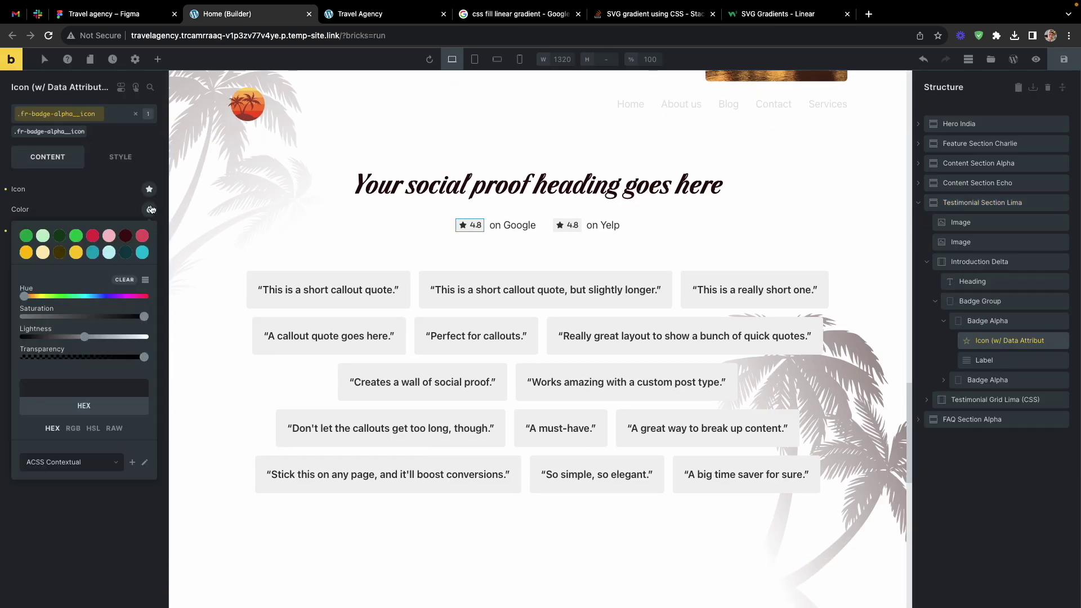
pyautogui.scroll(-2, 193, 173)
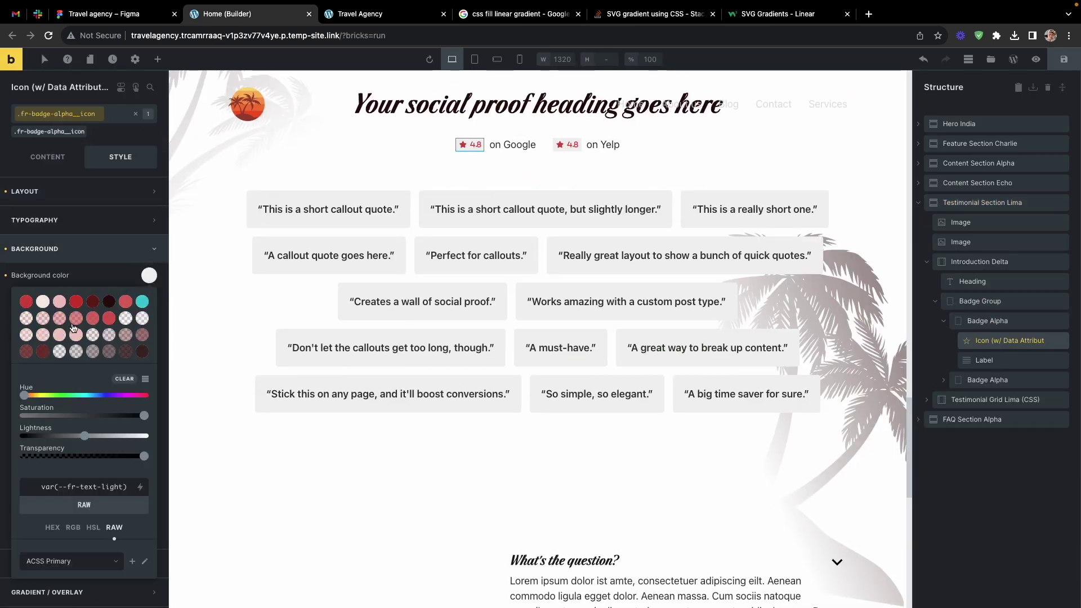
pyautogui.hotkey('ctrl', 'shift', 'Tab')
pyautogui.hotkey('ctrl', 'Tab')
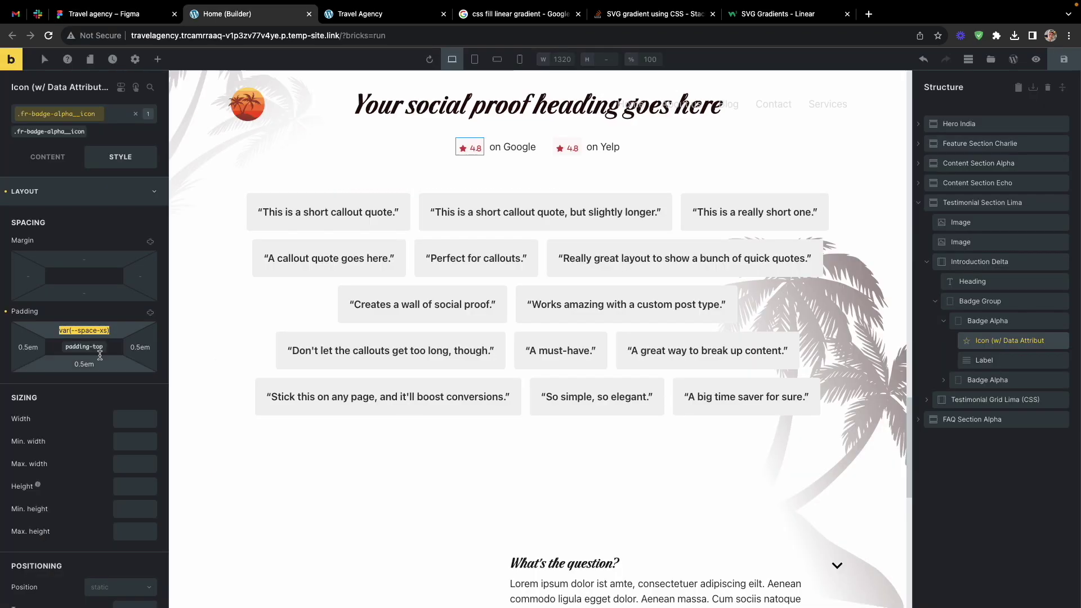
# - Set equal padding on all sides of the rating badge icon and round its corners with var(--radius-s), saving the page
pyautogui.moveTo(79, 330); pyautogui.dragTo(85, 330)
pyautogui.write('1')
pyautogui.click(149, 312)
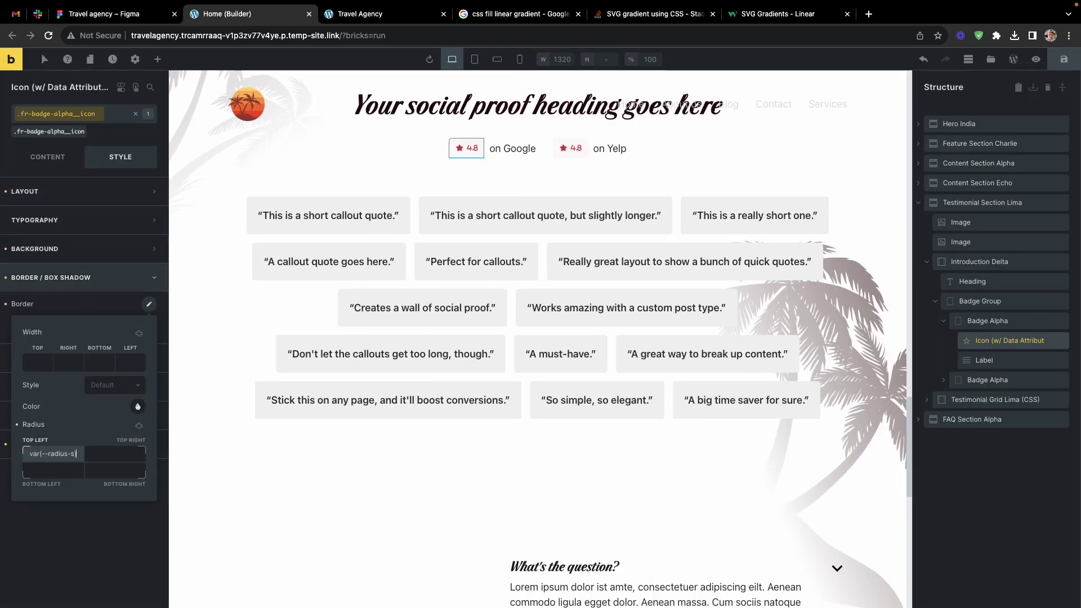
pyautogui.press('super+s')
# - Compare the front page's sections with the Figma design, down to the Frequently asked questions section
pyautogui.hotkey('ctrl', 'Tab')
pyautogui.hotkey('ctrl', 'shift', 'Tab')
pyautogui.hotkey('ctrl', 'shift', 'Tab')
pyautogui.hotkey('ctrl', 'Tab')
pyautogui.hotkey('ctrl', 'Tab')
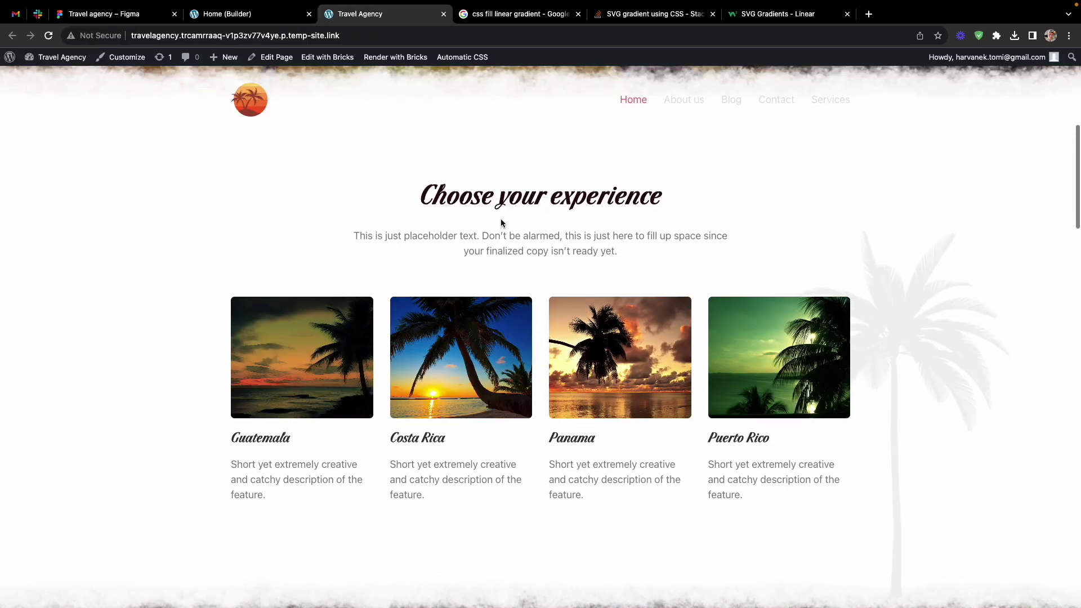
pyautogui.scroll(-4, 500, 219)
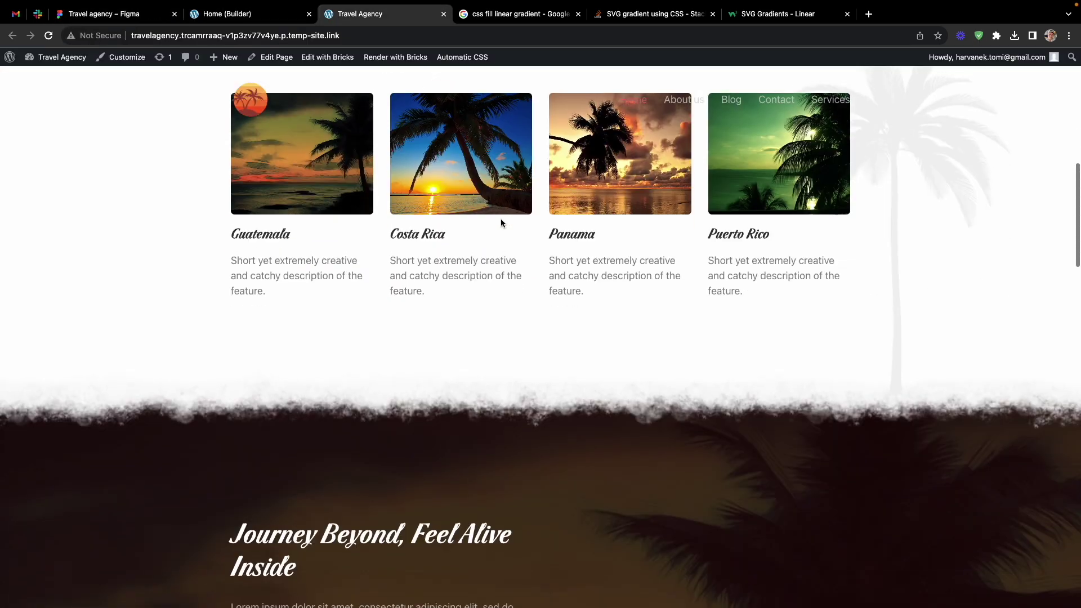
pyautogui.scroll(-15, 501, 223)
pyautogui.hotkey('ctrl', 'shift', 'Tab')
pyautogui.hotkey('ctrl', 'shift', 'Tab')
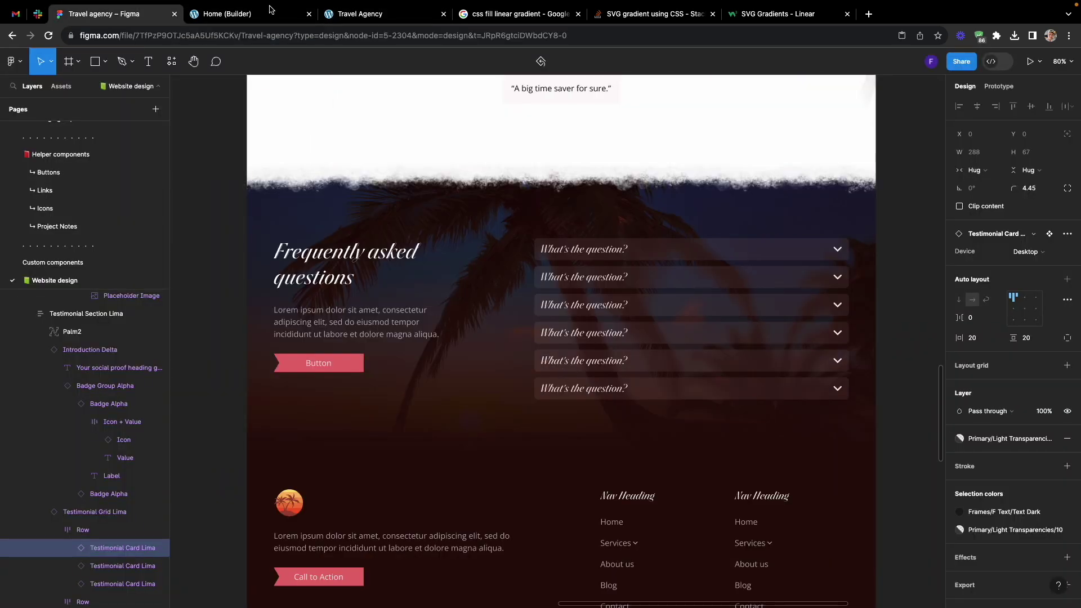
# - Give FAQ Section Alpha the palm sunset background image and a gradient overlay whose second colour is var(--primary-ultra-dark)
pyautogui.hotkey('ctrl', 'Tab')
pyautogui.click(398, 255)
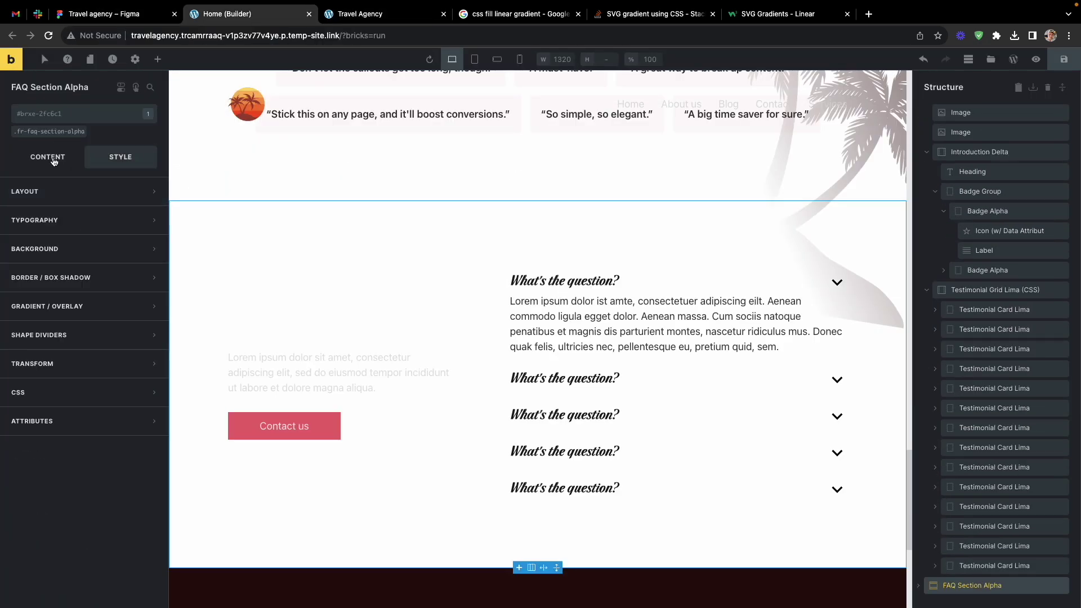
pyautogui.click(84, 305)
pyautogui.click(1040, 575)
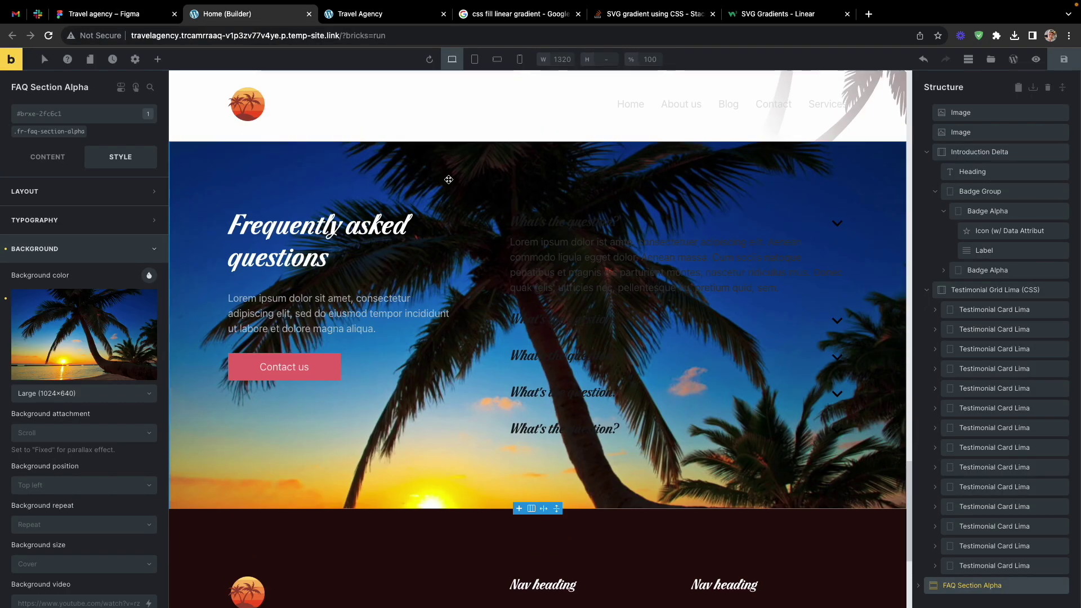
pyautogui.click(106, 341)
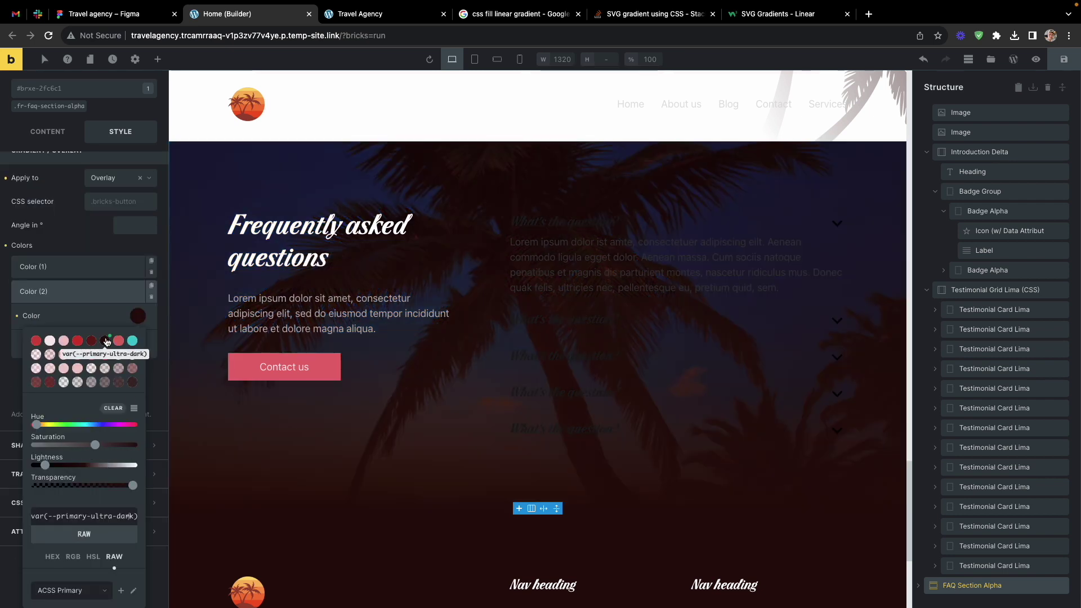
# - Set the FAQ accordion's question text and default chevron icons to white
pyautogui.click(565, 219)
pyautogui.click(995, 405)
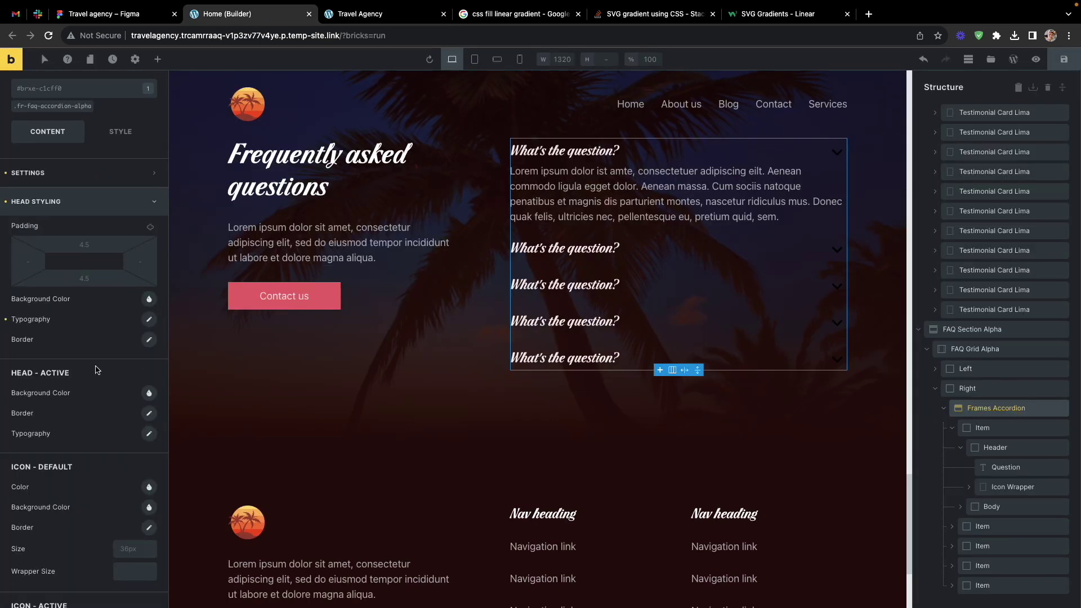
pyautogui.scroll(-2, 96, 370)
pyautogui.click(149, 367)
pyautogui.click(369, 14)
pyautogui.click(248, 14)
pyautogui.click(148, 305)
pyautogui.click(148, 441)
# - Set the top padding of the .fr-faq-section-alpha class to a section-space variable
pyautogui.click(43, 330)
pyautogui.click(368, 13)
pyautogui.press('super+r')
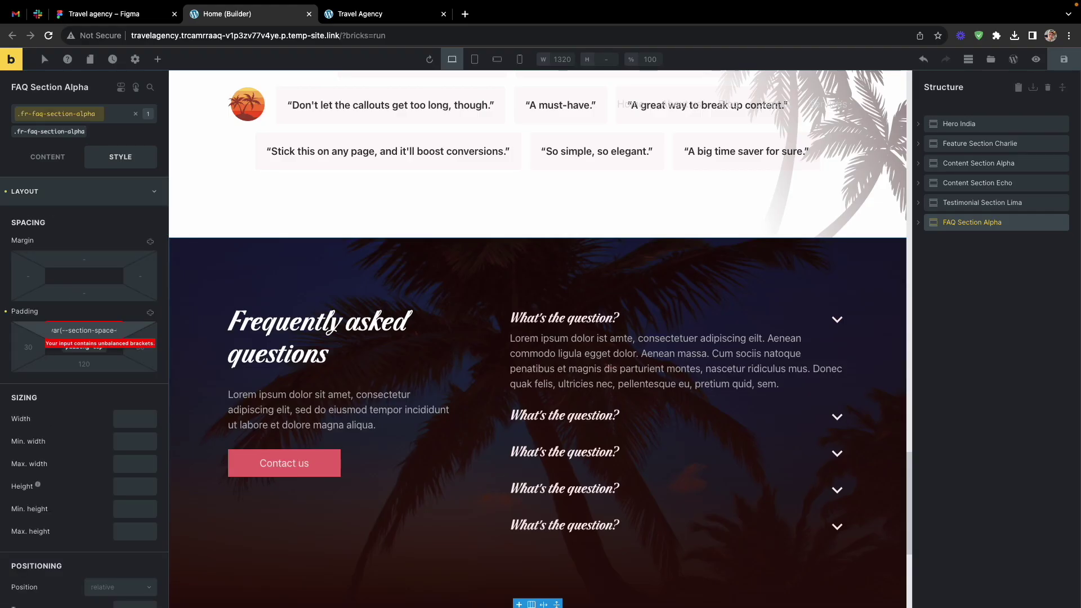
pyautogui.write('l)')
pyautogui.scroll(-5, 394, 364)
pyautogui.scroll(20, 397, 355)
pyautogui.click(344, 170)
pyautogui.rightClick(982, 168)
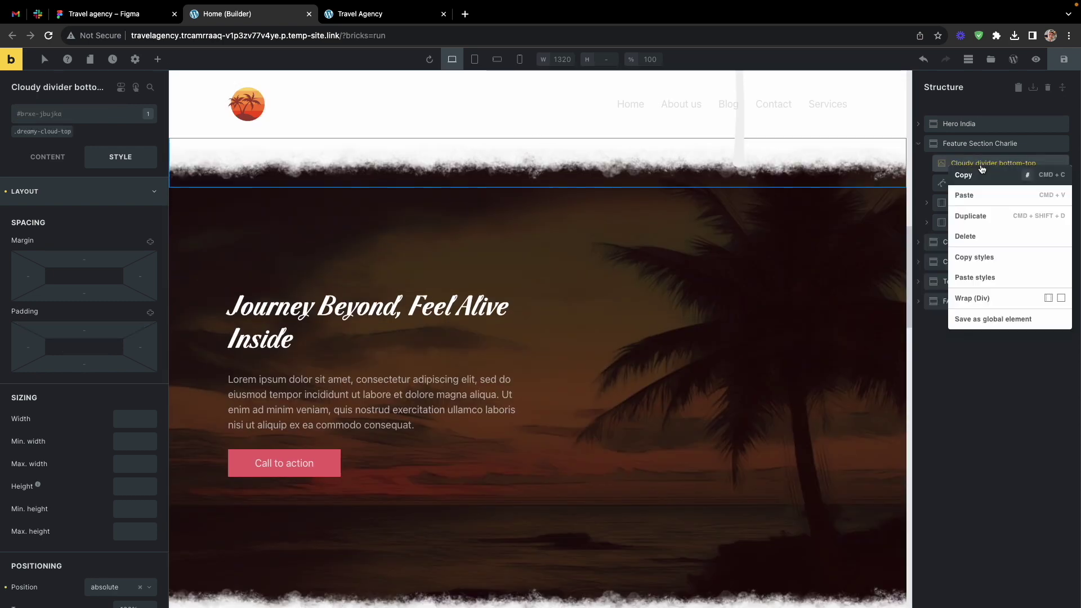
pyautogui.click(971, 215)
pyautogui.scroll(2, 783, 253)
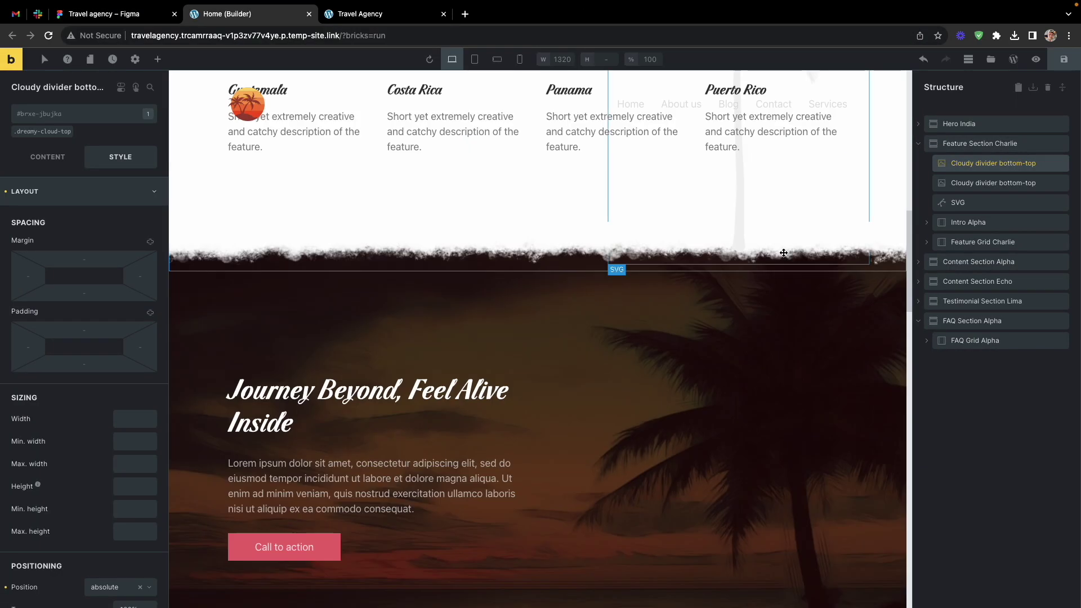
pyautogui.scroll(-7, 879, 251)
pyautogui.click(999, 183)
pyautogui.click(1060, 183)
# - Duplicate Feature Section Charlie's cloudy divider and move the copy into FAQ Section Alpha above its grid
pyautogui.scroll(-20, 779, 279)
pyautogui.scroll(20, 792, 252)
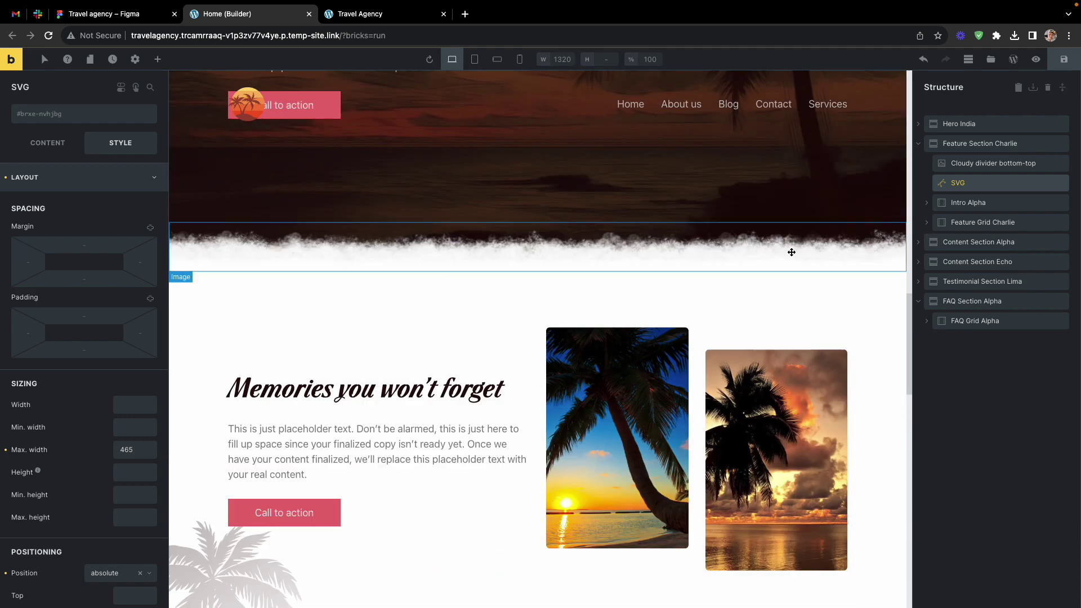
pyautogui.click(1001, 162)
pyautogui.press('super+d')
pyautogui.moveTo(999, 183); pyautogui.dragTo(959, 316)
# - Apply the class matching "rel" to FAQ Section Alpha and select its cloudy divider
pyautogui.click(475, 307)
pyautogui.click(73, 114)
pyautogui.write('rel')
pyautogui.click(63, 253)
pyautogui.scroll(-2, 349, 201)
pyautogui.click(977, 322)
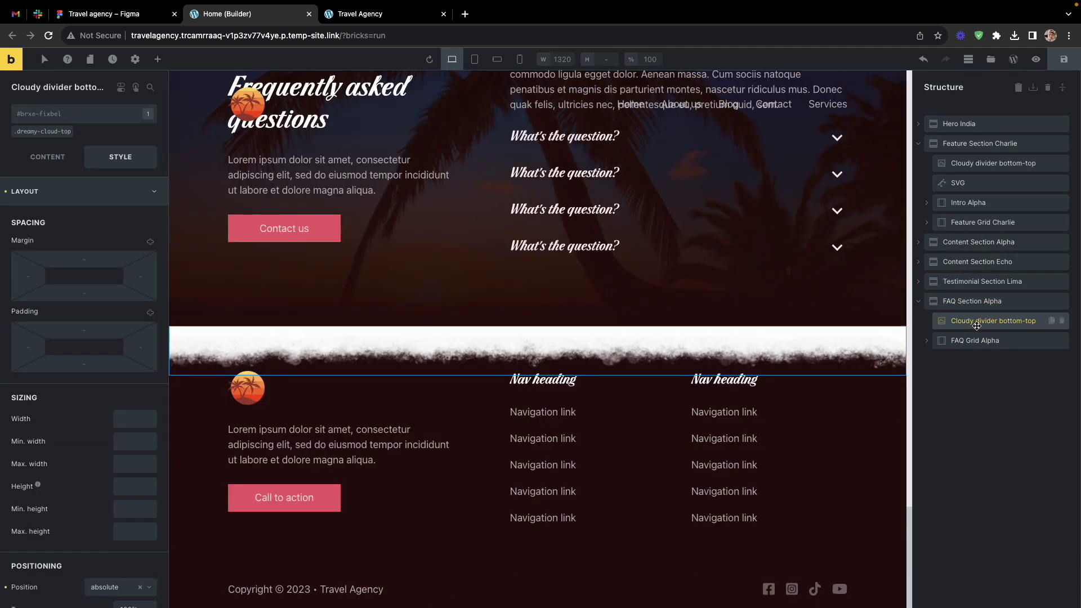
# - Clear the FAQ cloudy divider's own position and top offset so its class positions it, and check the front page
pyautogui.click(48, 131)
pyautogui.scroll(-3, 79, 394)
pyautogui.scroll(3, 79, 457)
pyautogui.click(136, 112)
pyautogui.scroll(-3, 62, 198)
pyautogui.click(7, 296)
pyautogui.click(7, 273)
pyautogui.scroll(4, 379, 322)
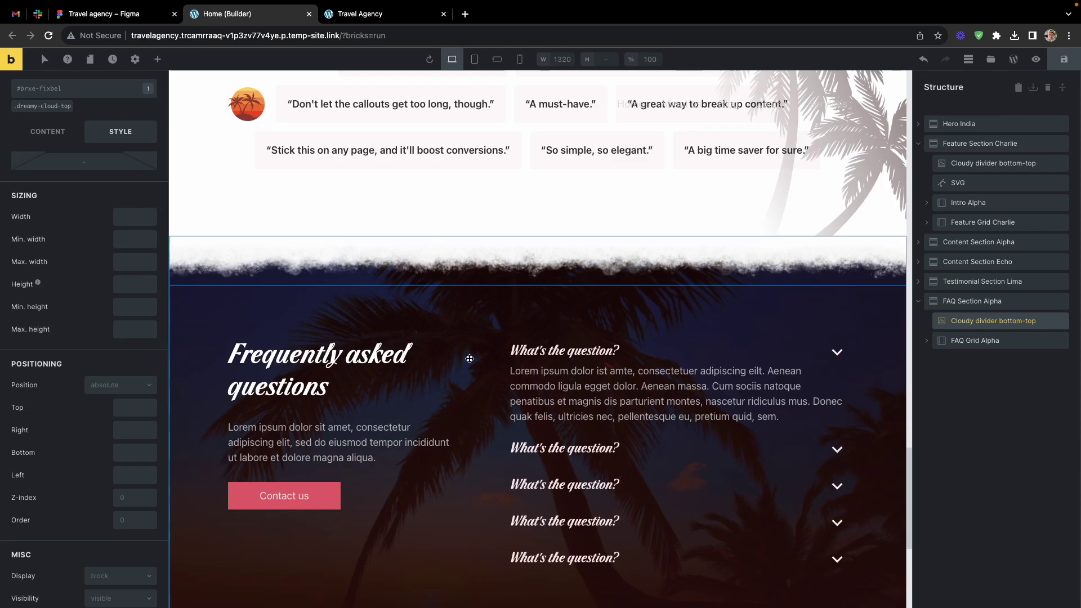
pyautogui.hotkey('ctrl', 'Tab')
pyautogui.scroll(3, 442, 263)
pyautogui.scroll(-5, 454, 312)
pyautogui.scroll(2, 454, 311)
# - Compare the FAQ layout with the Figma design and widen the gap of FAQ Grid Alpha using a spacing variable
pyautogui.hotkey('ctrl', 'shift', 'Tab')
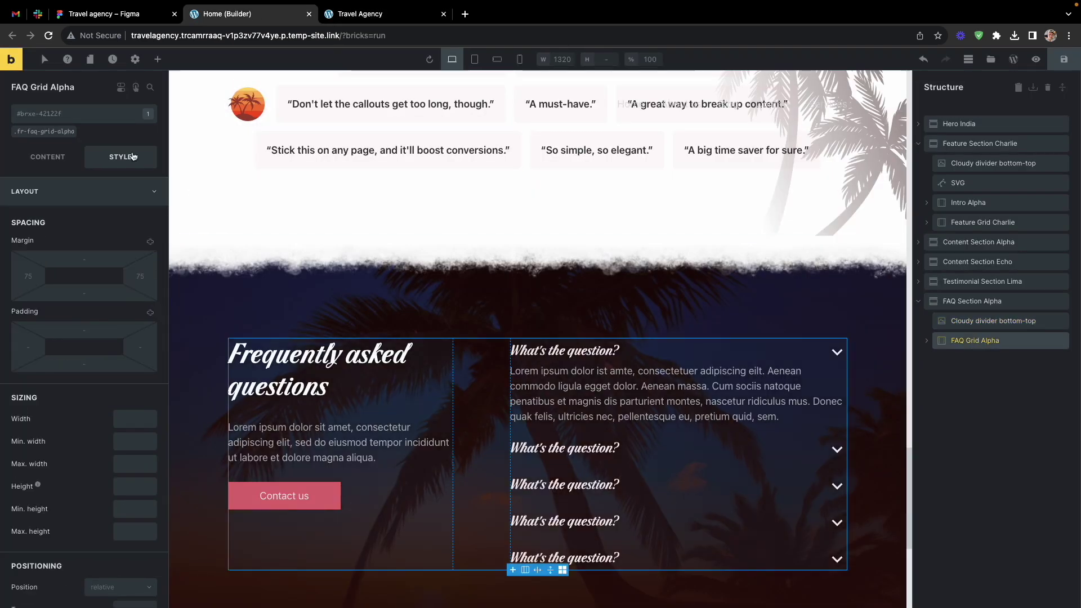
pyautogui.hotkey('ctrl', 'shift', 'Tab')
pyautogui.hotkey('ctrl', 'Tab')
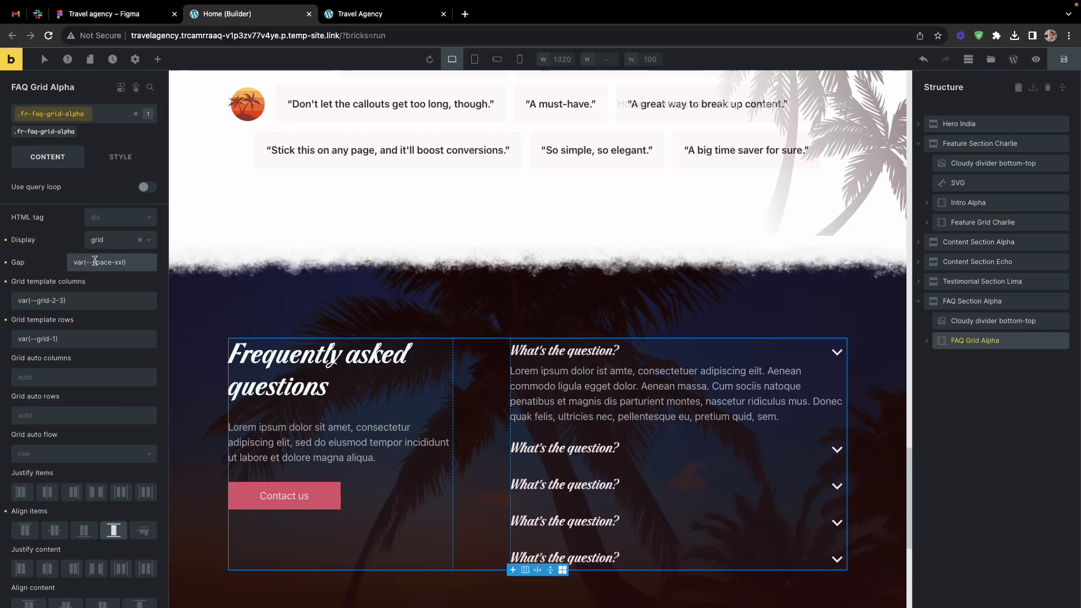
pyautogui.write('ace')
pyautogui.press('Right')
pyautogui.press('Right')
pyautogui.press('Right')
pyautogui.press('BackSpace')
pyautogui.press('BackSpace')
pyautogui.click(417, 12)
# - Give the FAQ accordion heads horizontal padding, a light transparent background and var(--radius-s) rounded corners, matching the Figma design
pyautogui.click(231, 15)
pyautogui.click(658, 393)
pyautogui.click(977, 399)
pyautogui.click(112, 218)
pyautogui.click(147, 276)
pyautogui.hotkey('ctrl', 'Tab')
pyautogui.click(112, 14)
pyautogui.scroll(5, 604, 139)
pyautogui.keyDown('super'); pyautogui.click(605, 132); pyautogui.keyUp('super')
pyautogui.scroll(-1, 1020, 470)
pyautogui.hotkey('ctrl', 'Tab')
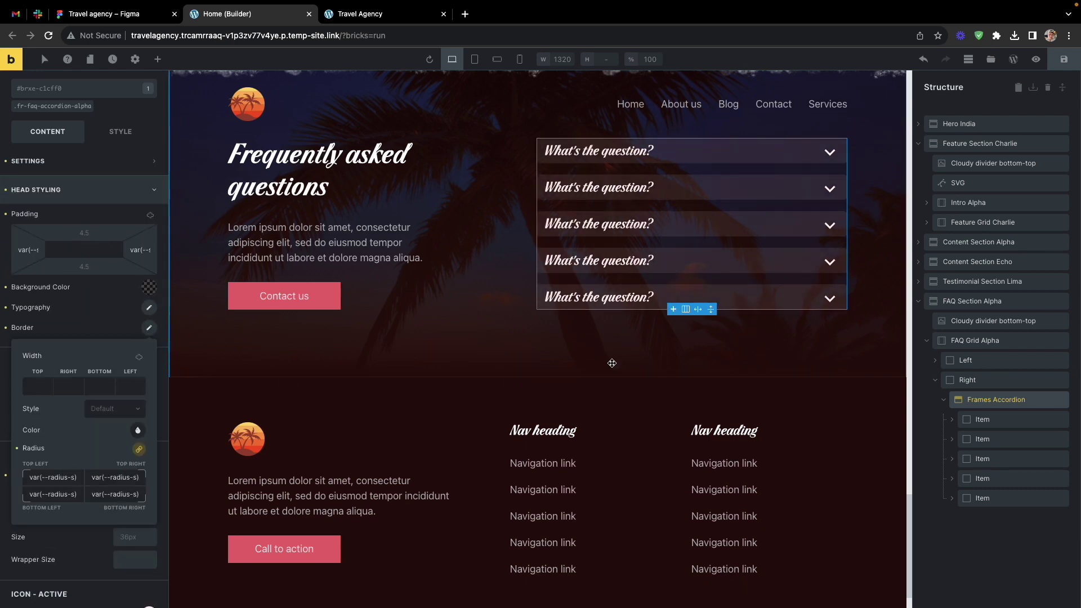
# - Review the front page from the FAQ section and footer up to the destination cards
pyautogui.hotkey('ctrl', 'Tab')
pyautogui.scroll(-2, 448, 103)
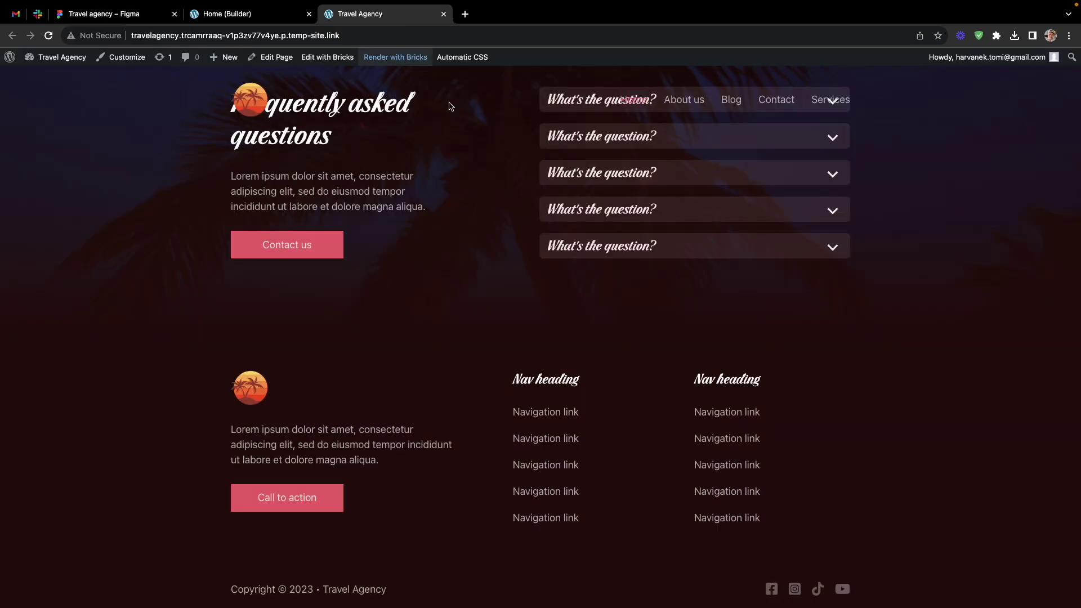
pyautogui.scroll(15, 536, 243)
pyautogui.scroll(6, 535, 244)
pyautogui.scroll(-15, 535, 244)
pyautogui.scroll(20, 535, 244)
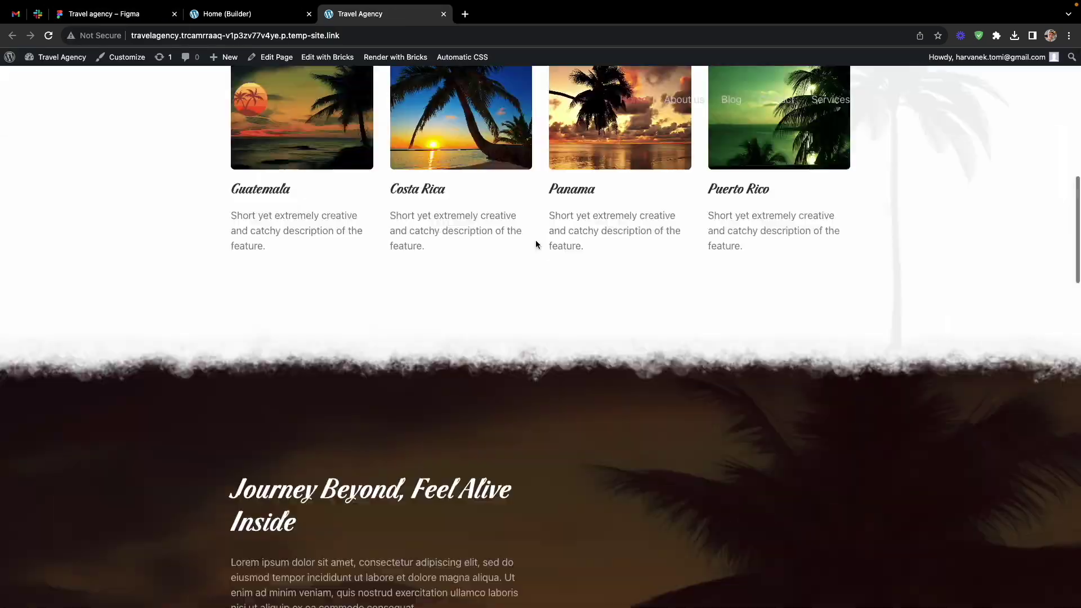
pyautogui.scroll(-5, 535, 244)
# - Open the class list of Content Section Alpha's call-to-action button and check the reloaded front page
pyautogui.hotkey('ctrl', 'shift', 'Tab')
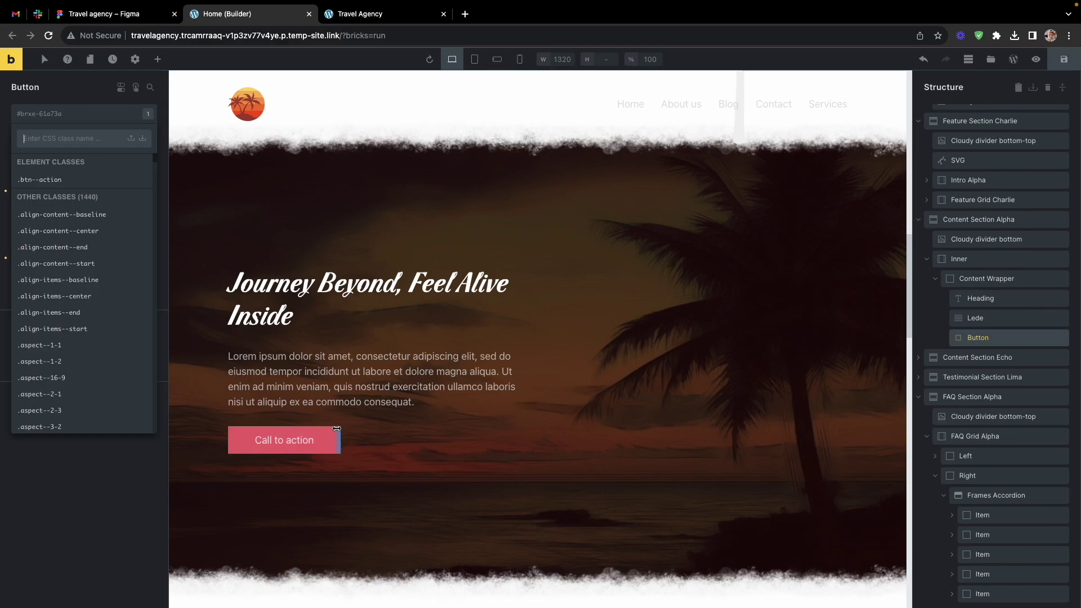
pyautogui.scroll(-10, 537, 338)
pyautogui.hotkey('ctrl', 'Tab')
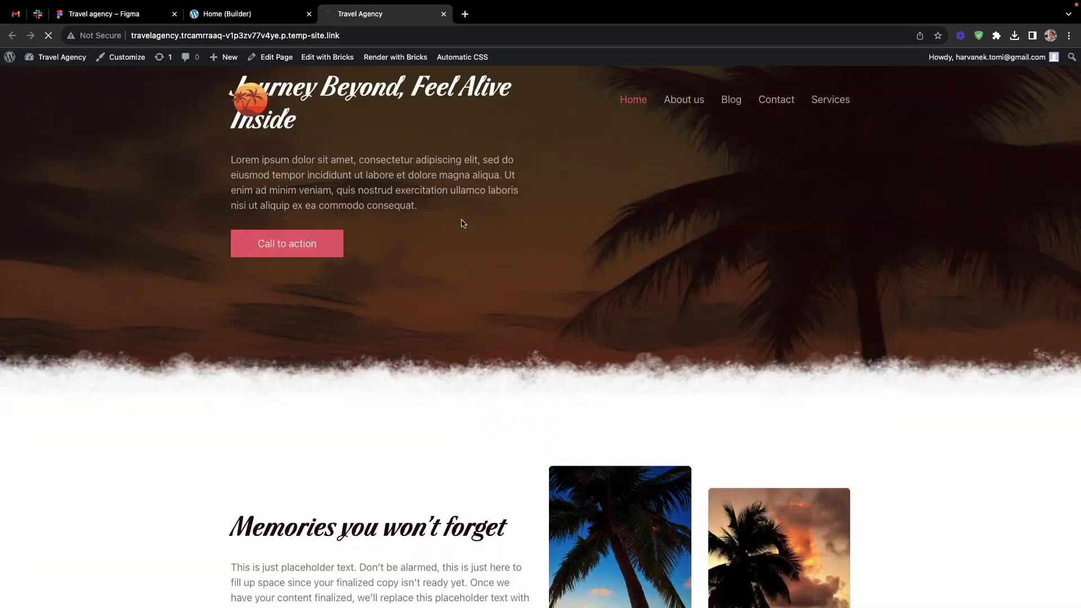
pyautogui.scroll(-15, 462, 223)
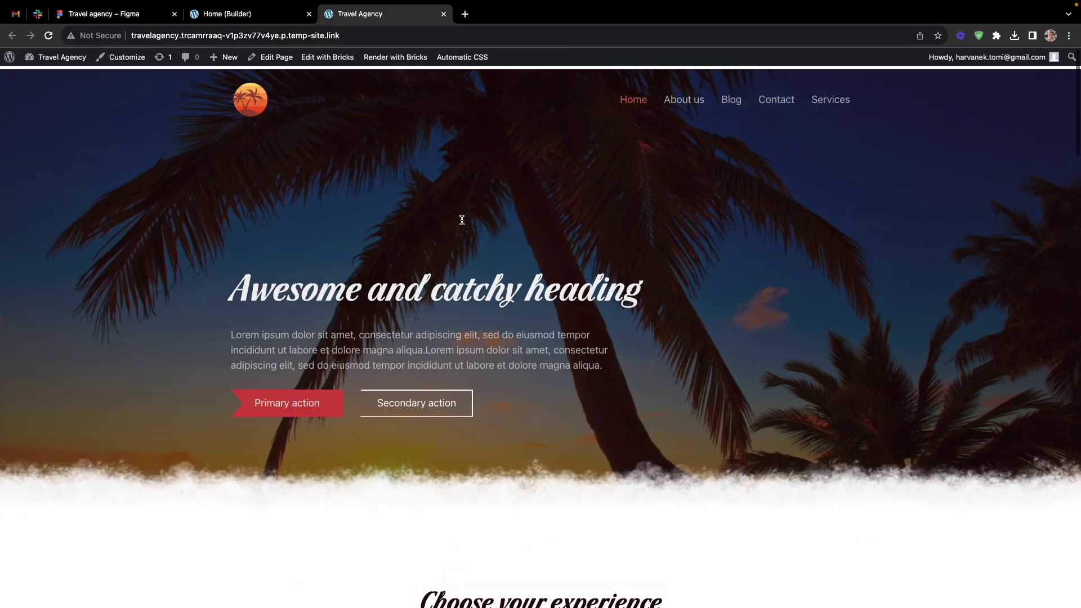